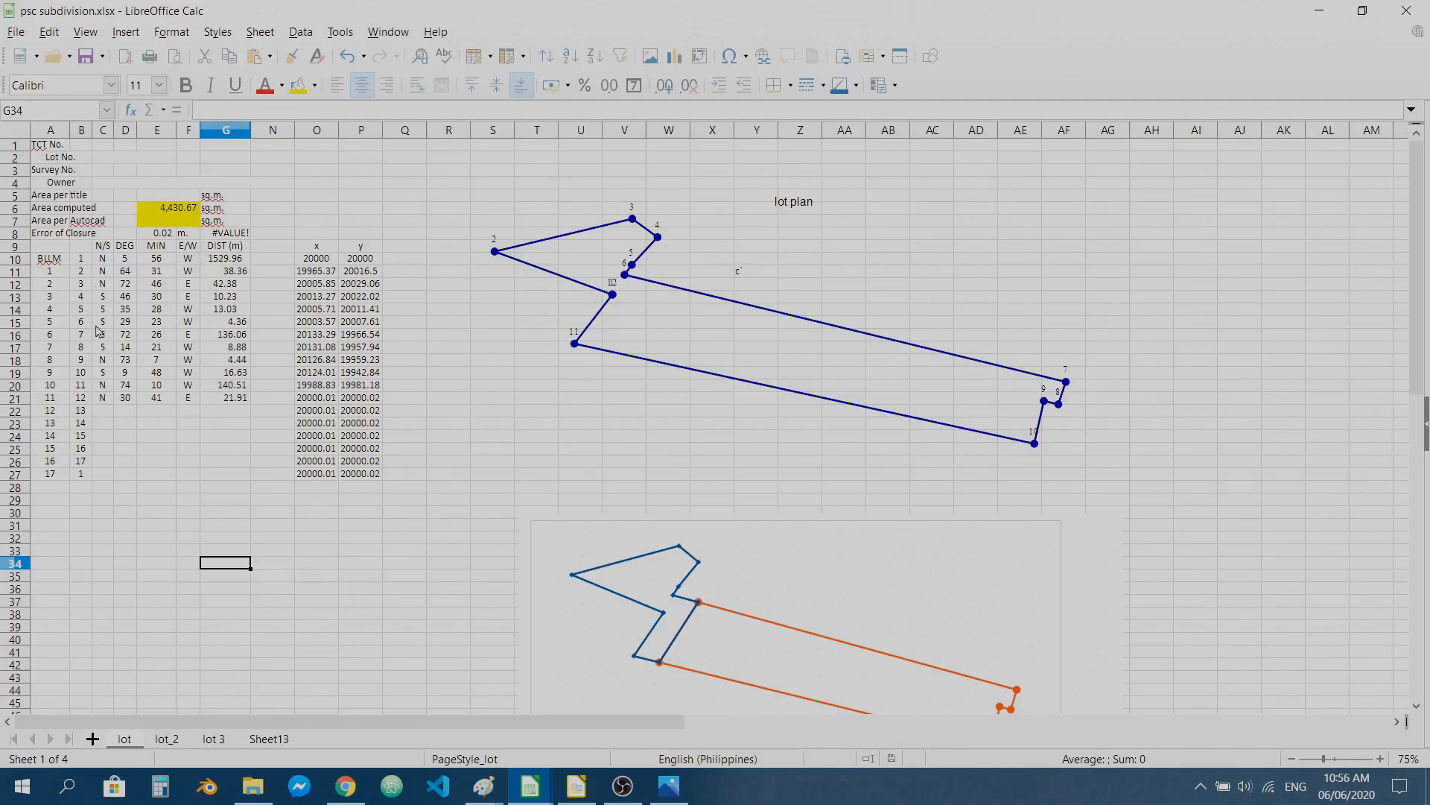
# - Look at the parcel's bearings and distances in the scanned land title in Chrome and return to the LibreOffice Calc lot plan
pyautogui.click(346, 786)
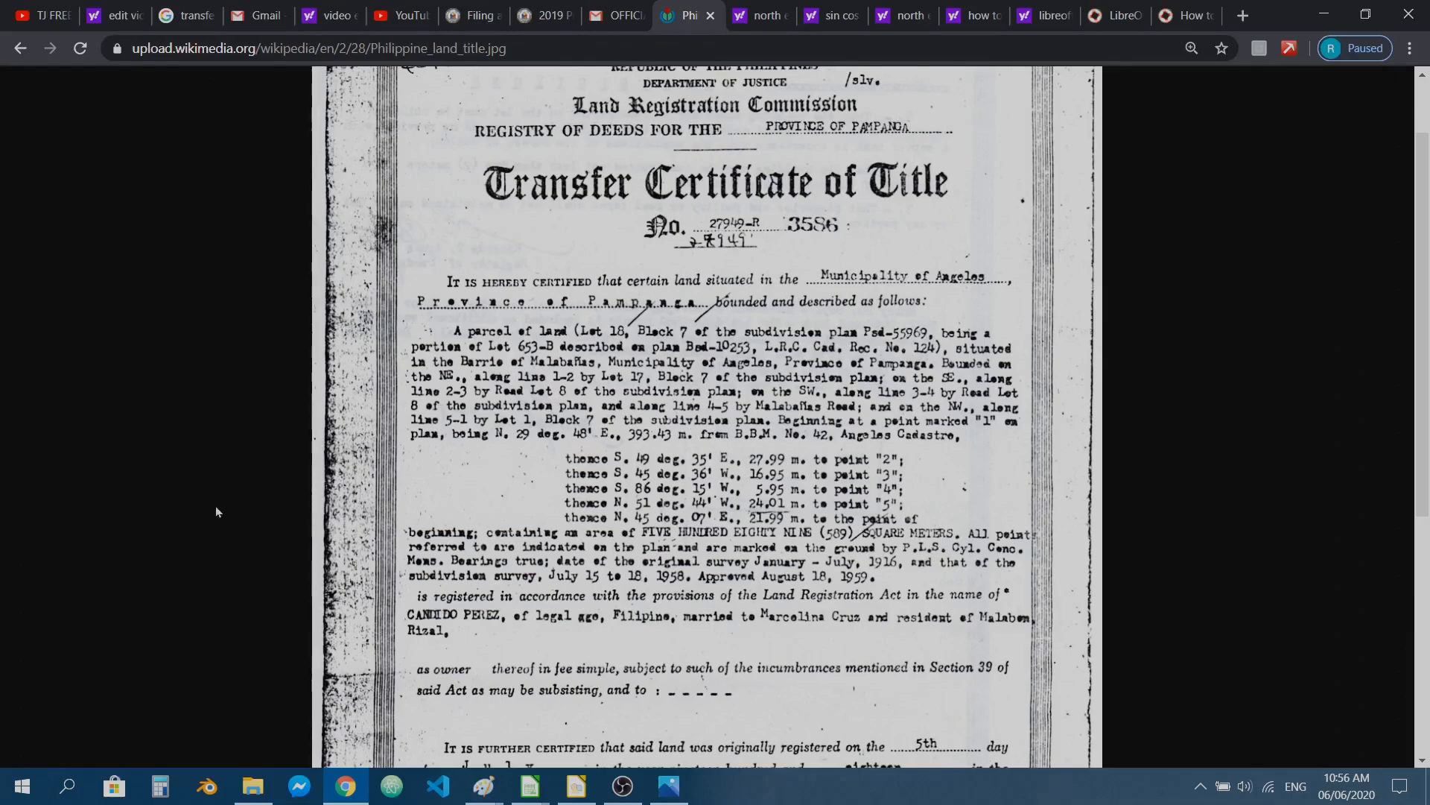
pyautogui.hotkey('alt', 'Tab')
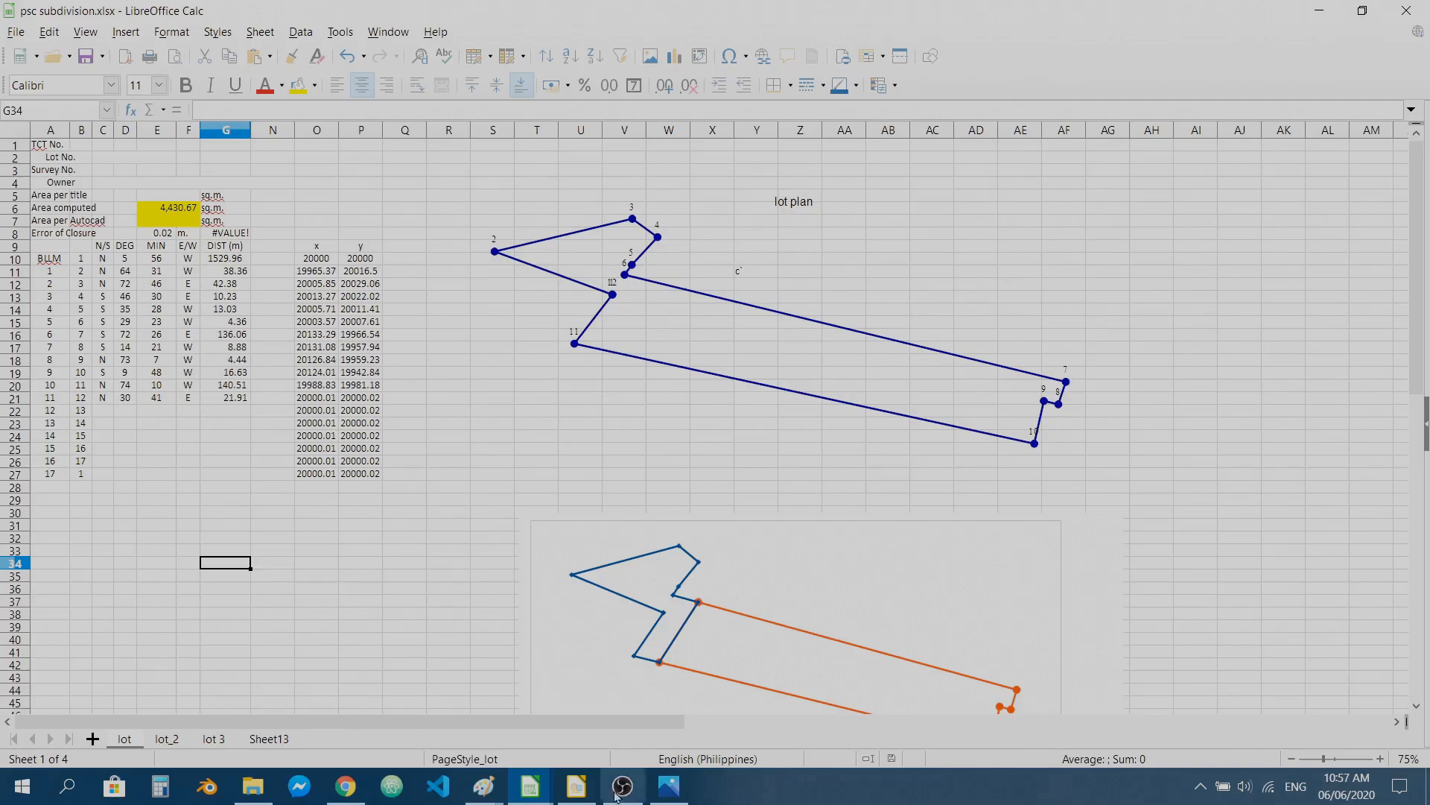
pyautogui.moveTo(624, 787)
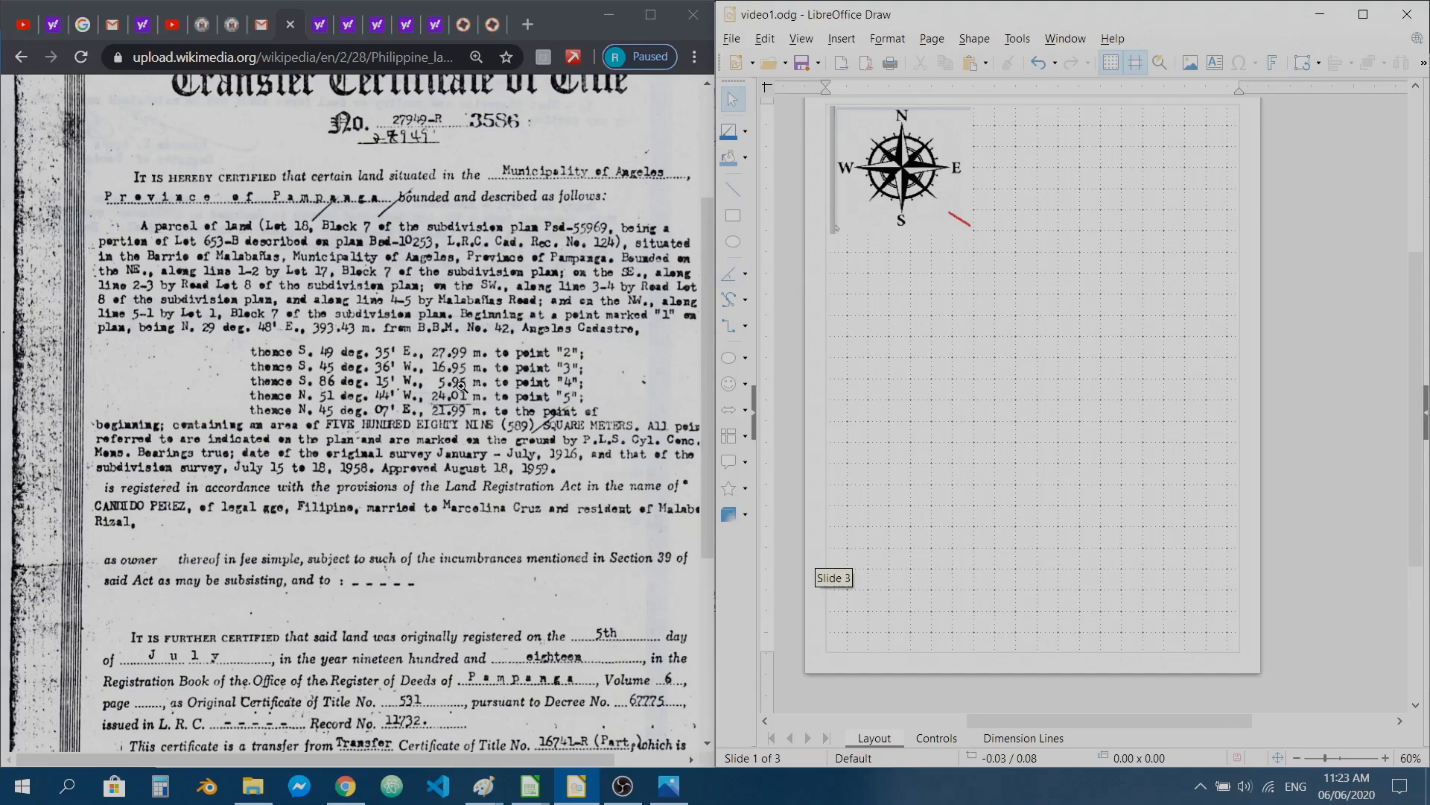
# - Switch to the video1.xlsx spreadsheet in LibreOffice Calc and move its window beside the land title
pyautogui.click(529, 798)
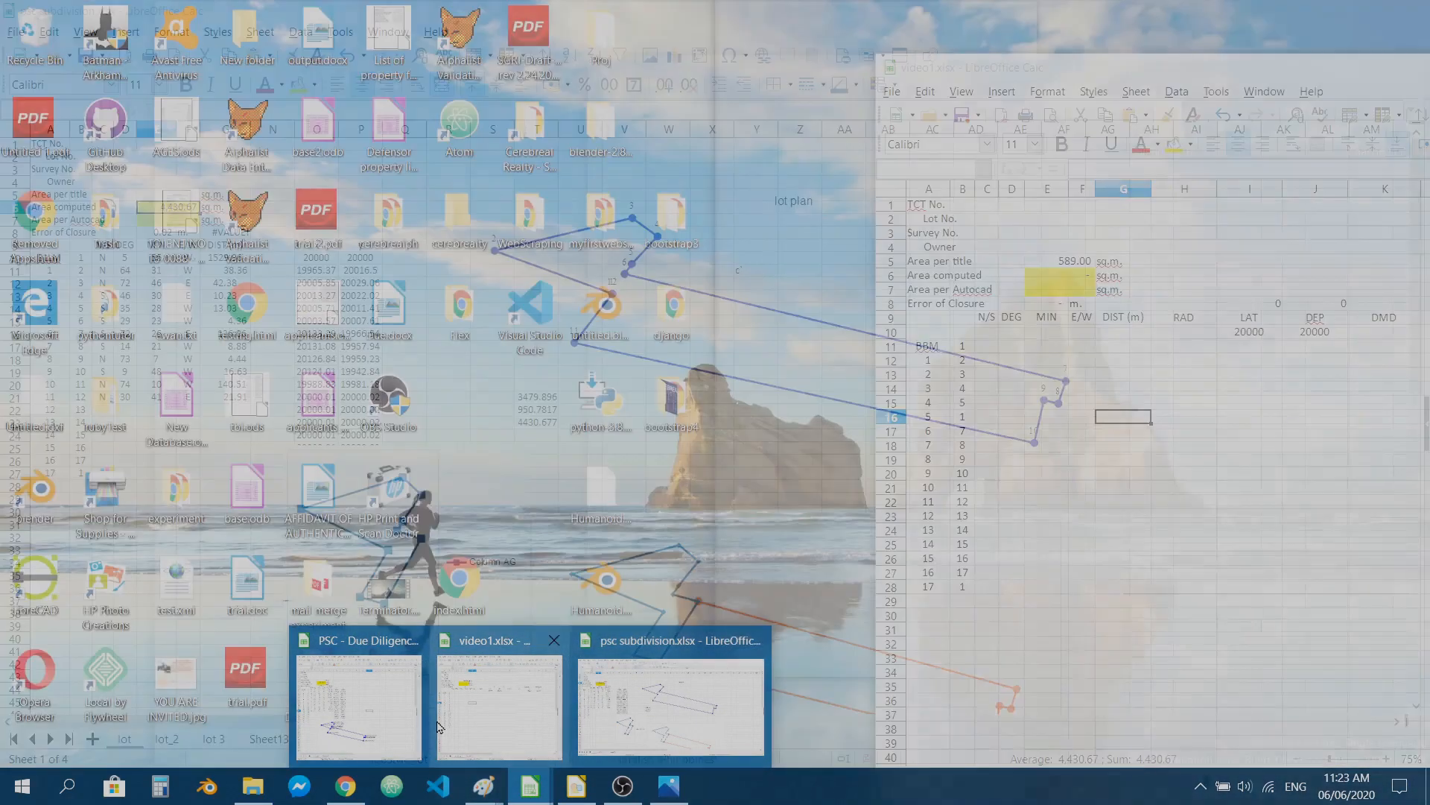
pyautogui.click(521, 698)
pyautogui.moveTo(1226, 75); pyautogui.dragTo(1056, 31)
pyautogui.click(1015, 49)
pyautogui.moveTo(927, 51)
pyautogui.moveTo(838, 51)
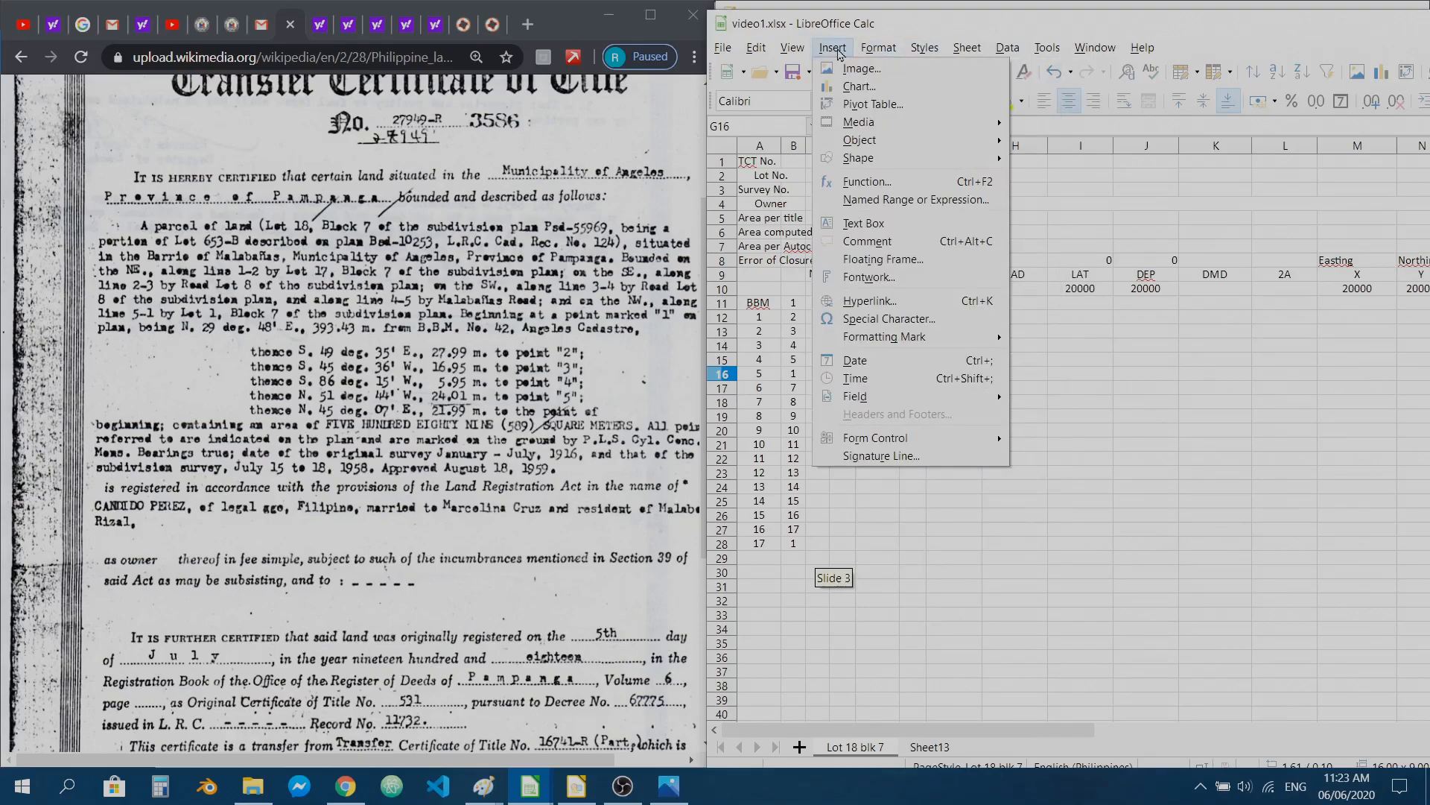
pyautogui.click(894, 88)
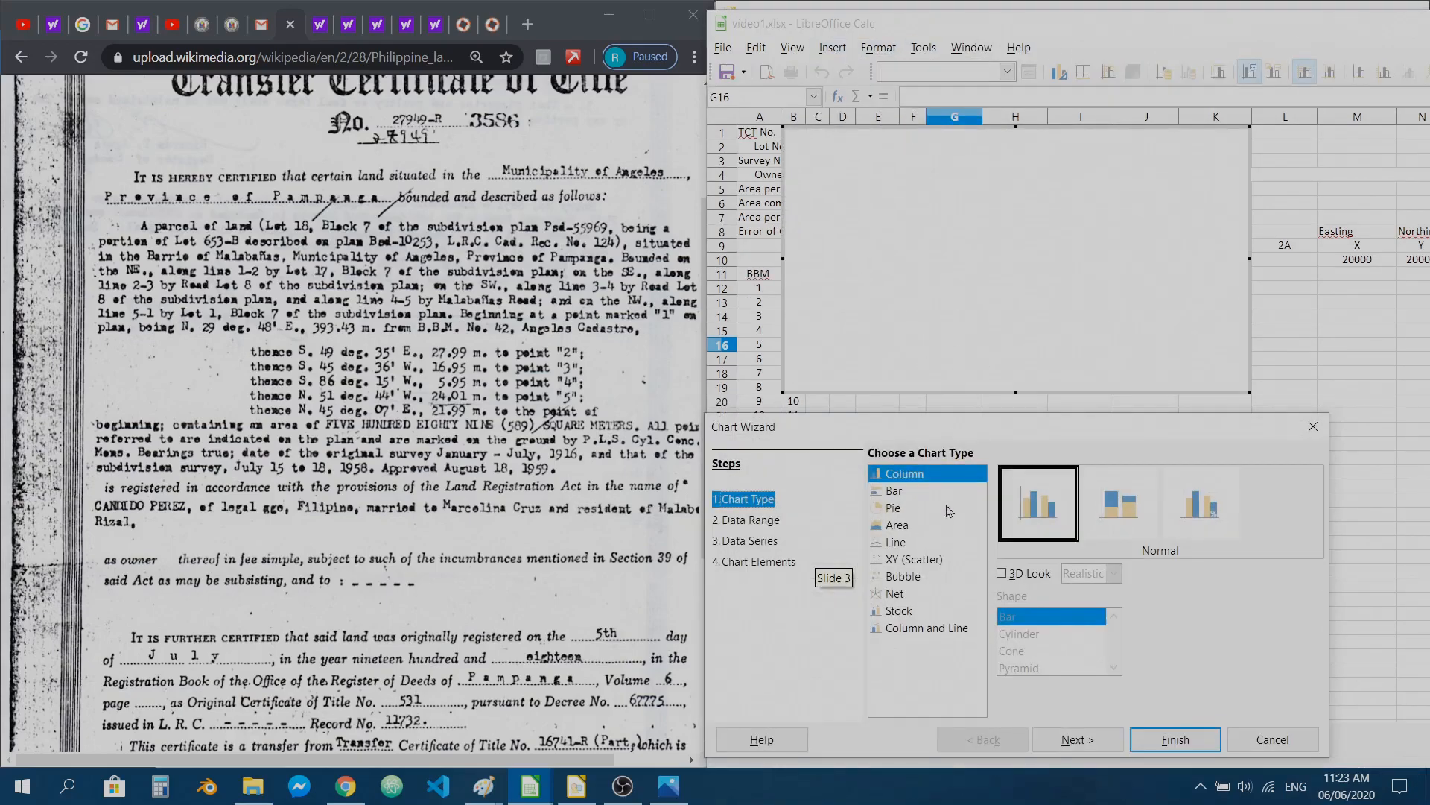
pyautogui.click(923, 560)
pyautogui.click(1101, 514)
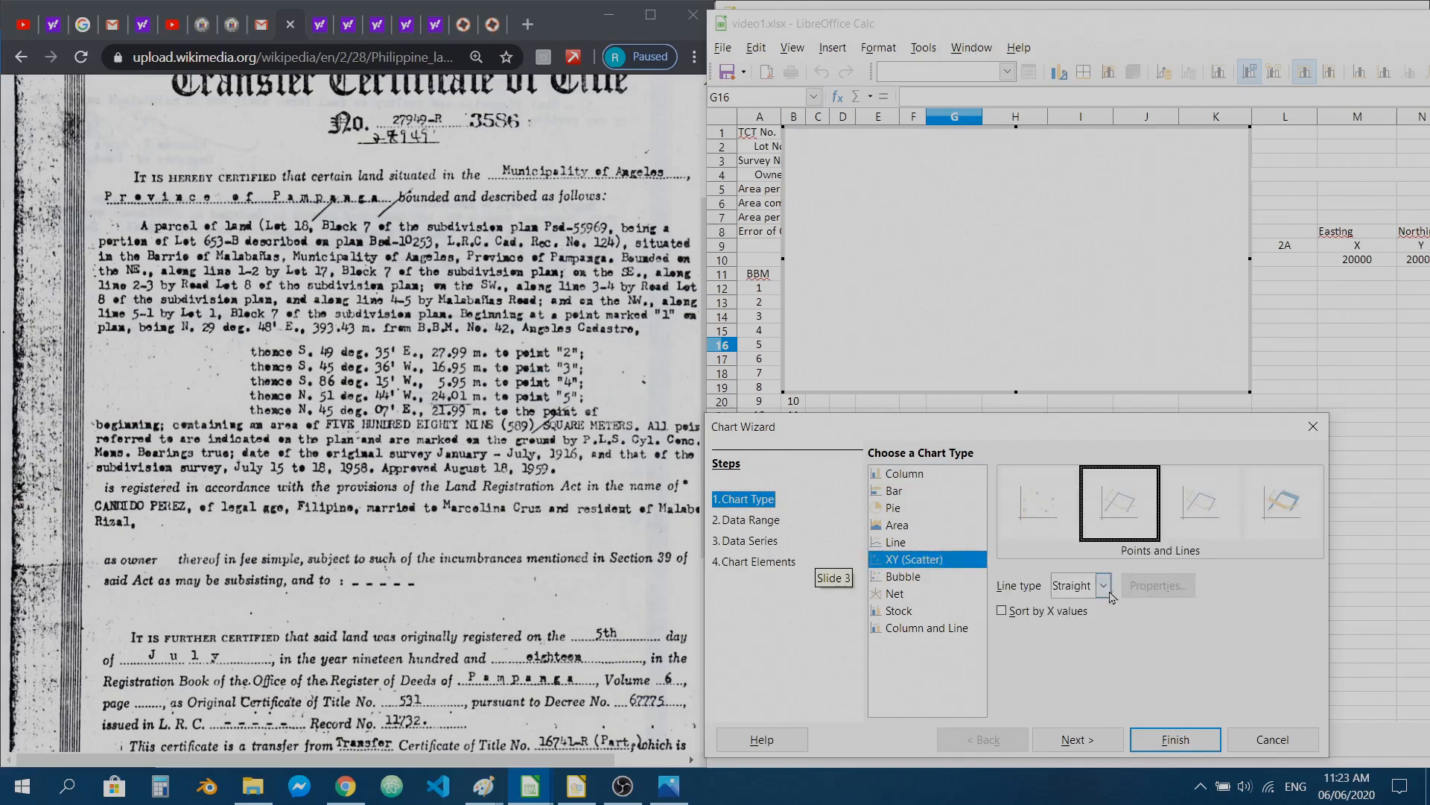
pyautogui.click(1271, 739)
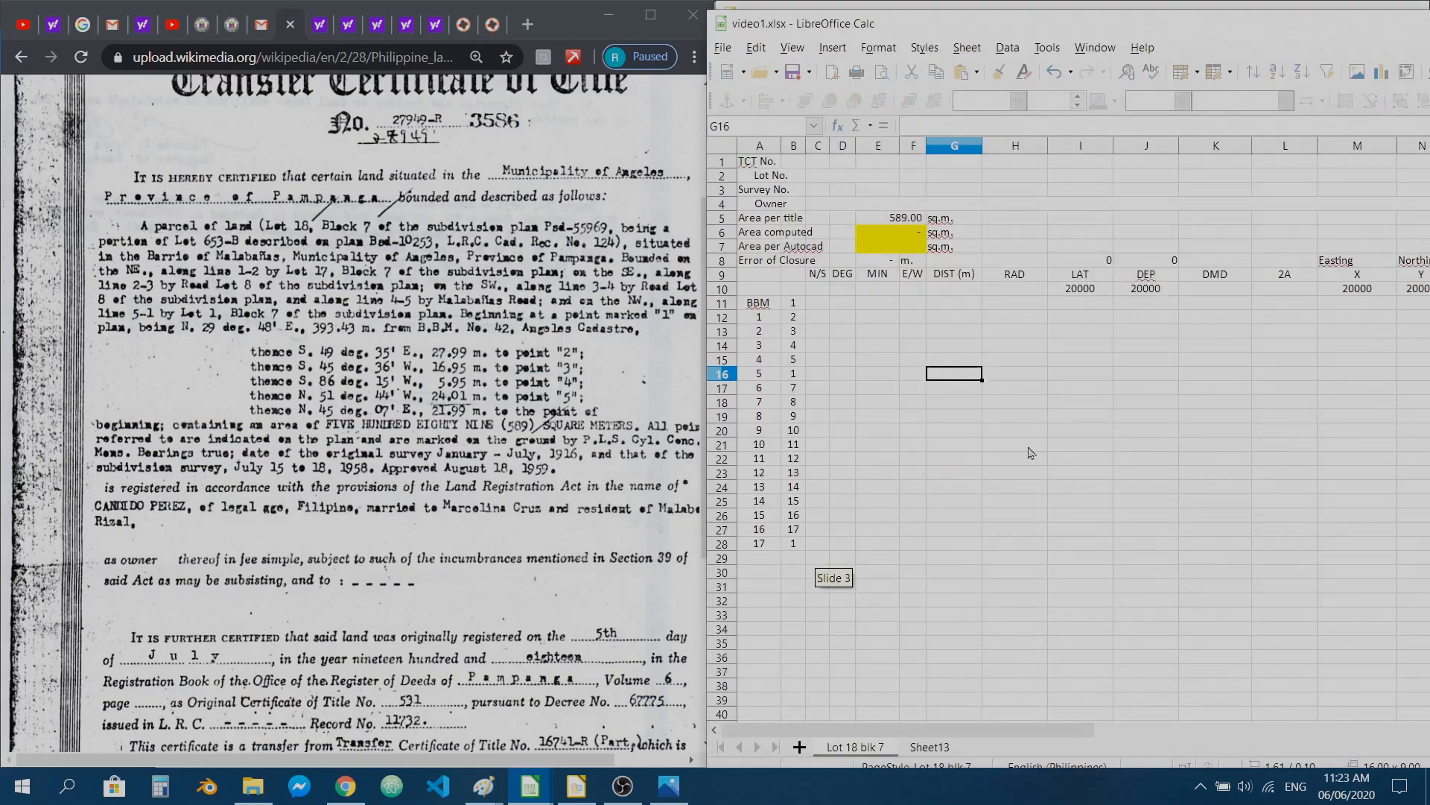
# - Show the land title from its heading down beside the video1.odg drawing in LibreOffice Draw, after viewing the aerial lot photo
pyautogui.click(443, 349)
pyautogui.click(442, 349)
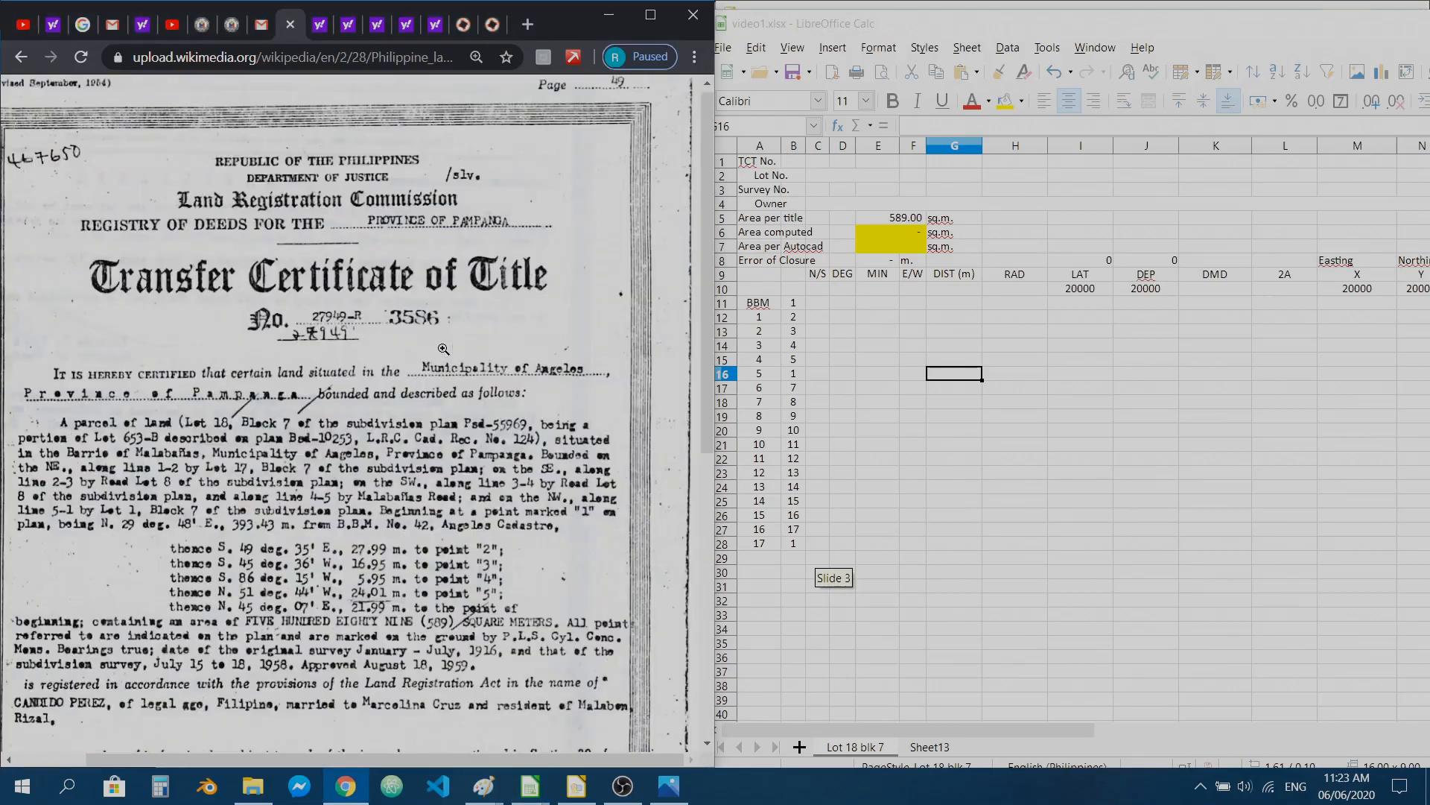
pyautogui.click(679, 797)
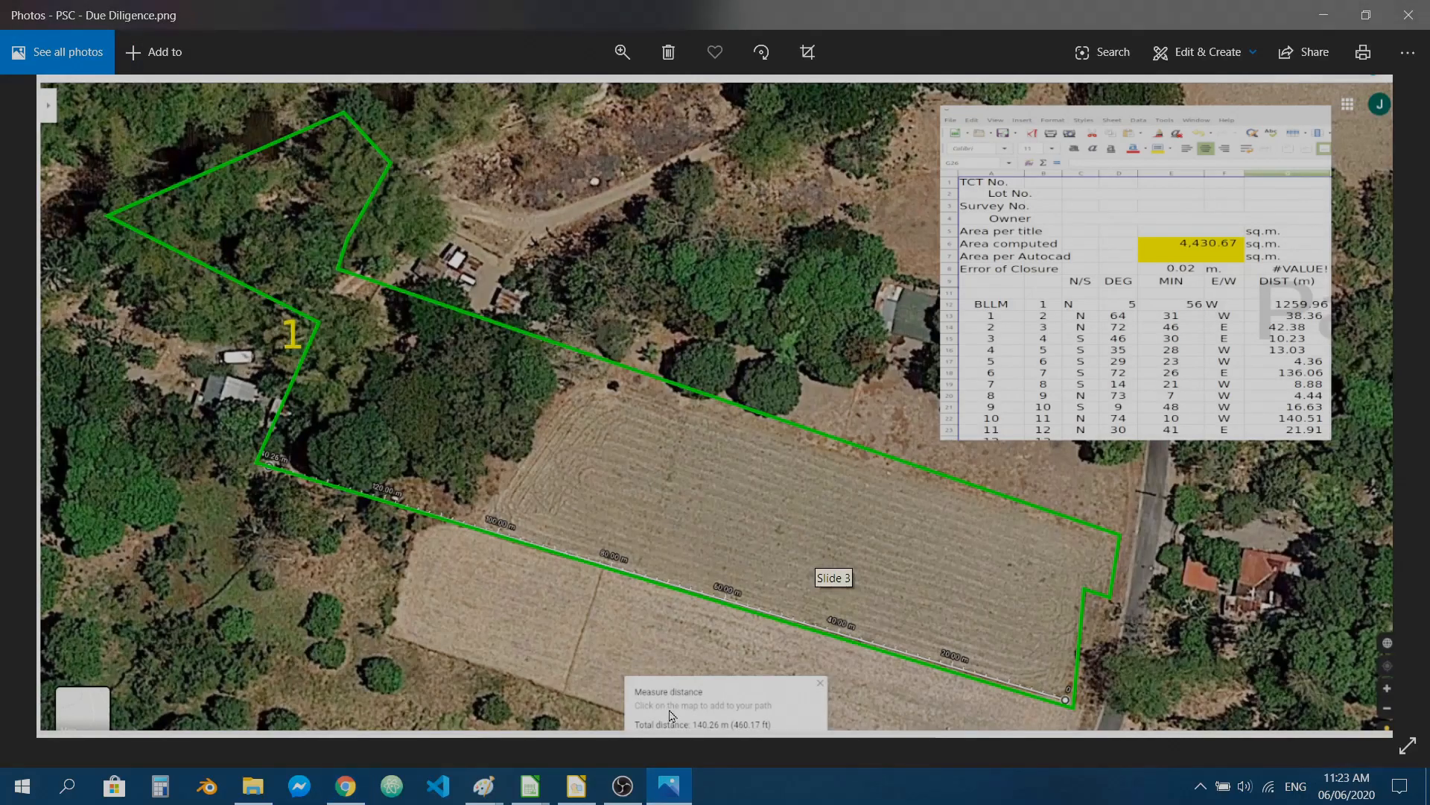
pyautogui.moveTo(676, 776)
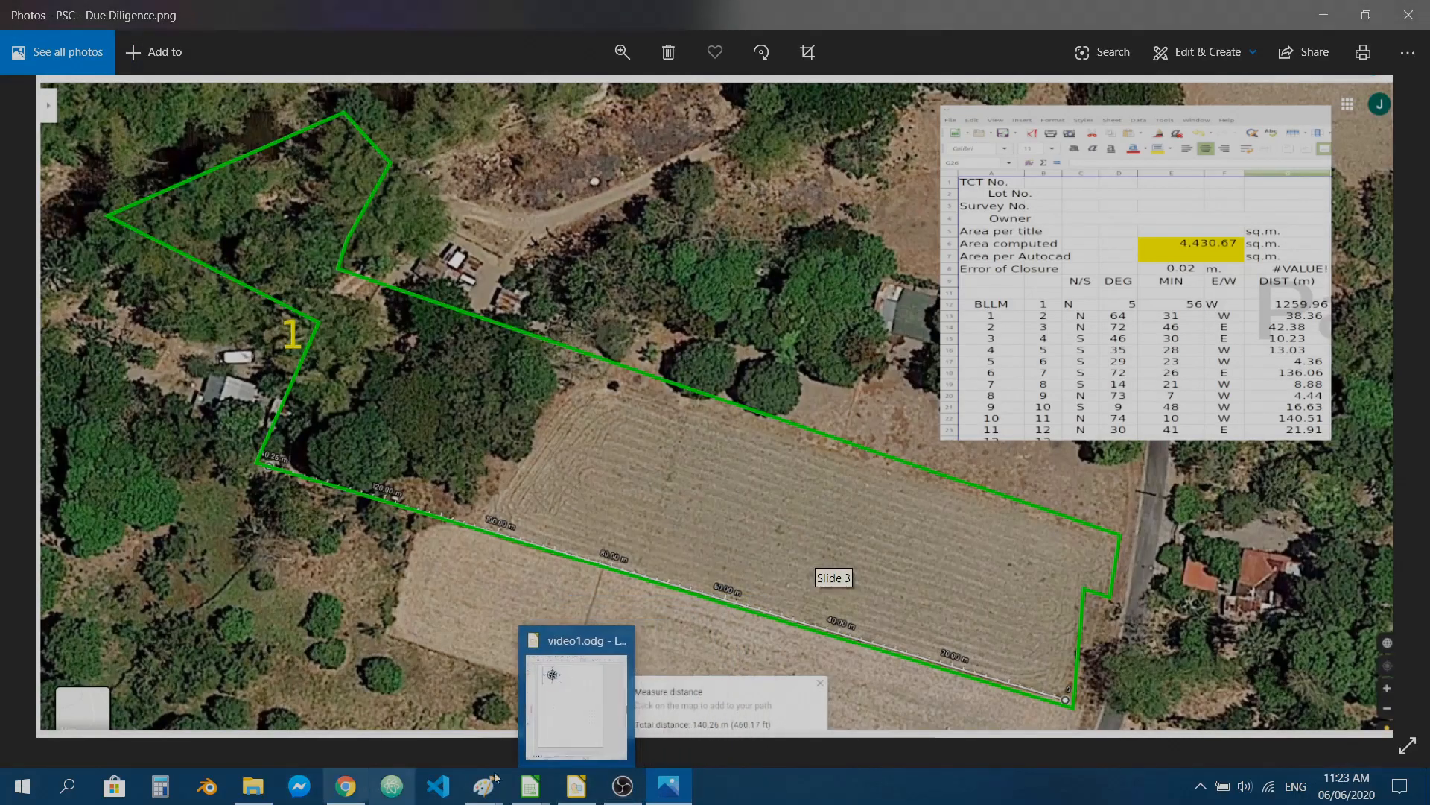
pyautogui.click(572, 792)
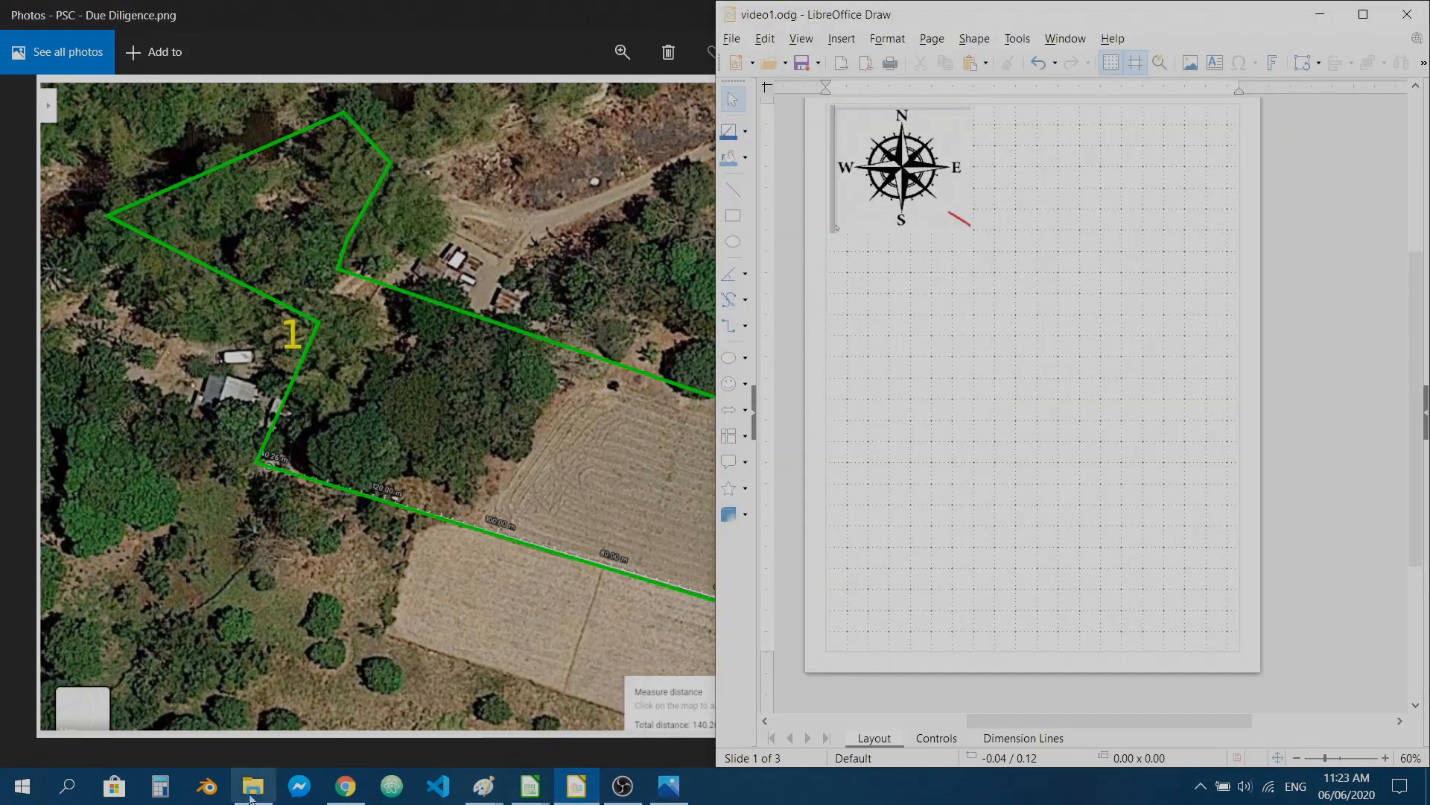
pyautogui.click(352, 793)
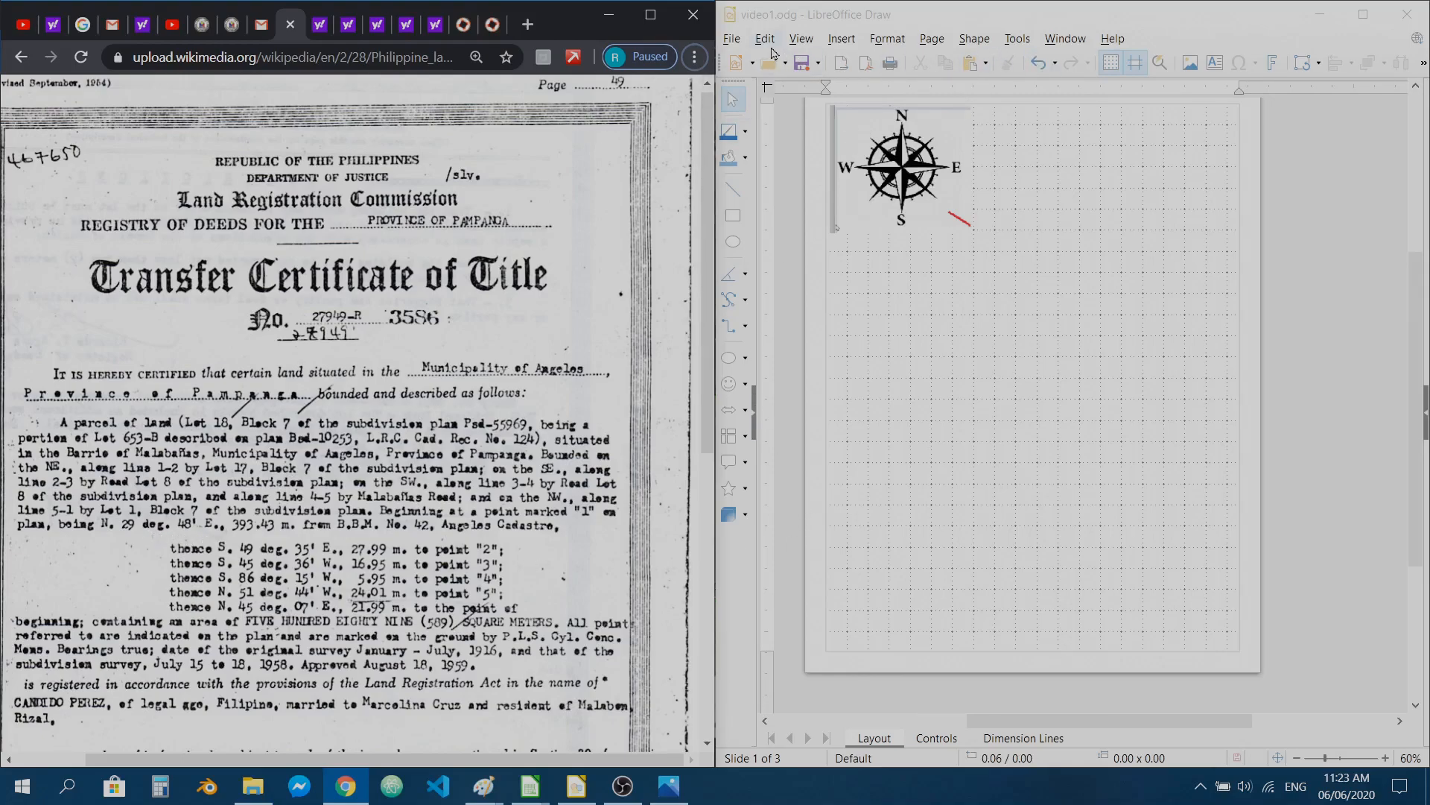
pyautogui.click(733, 191)
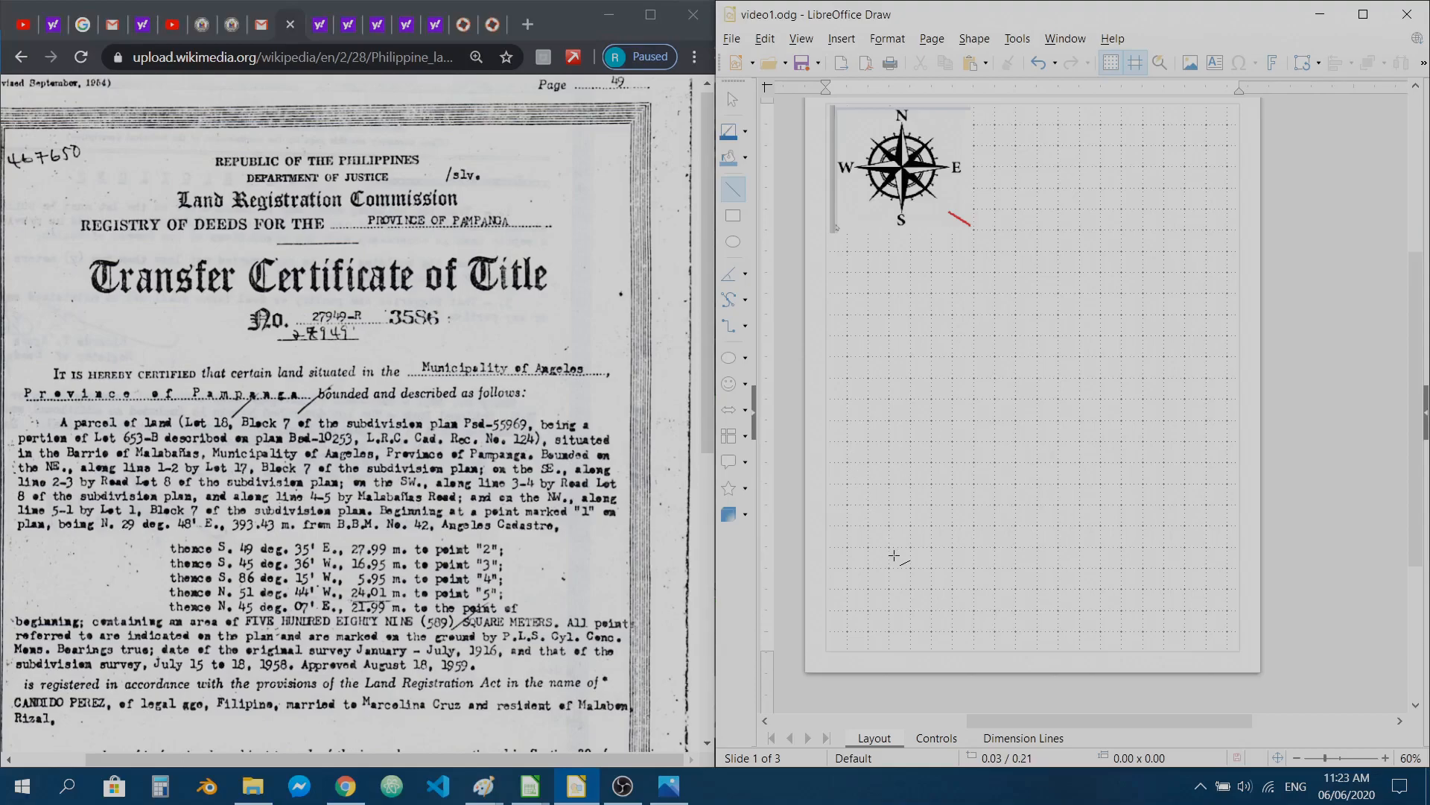
pyautogui.press('Escape')
pyautogui.scroll(2, 1023, 208)
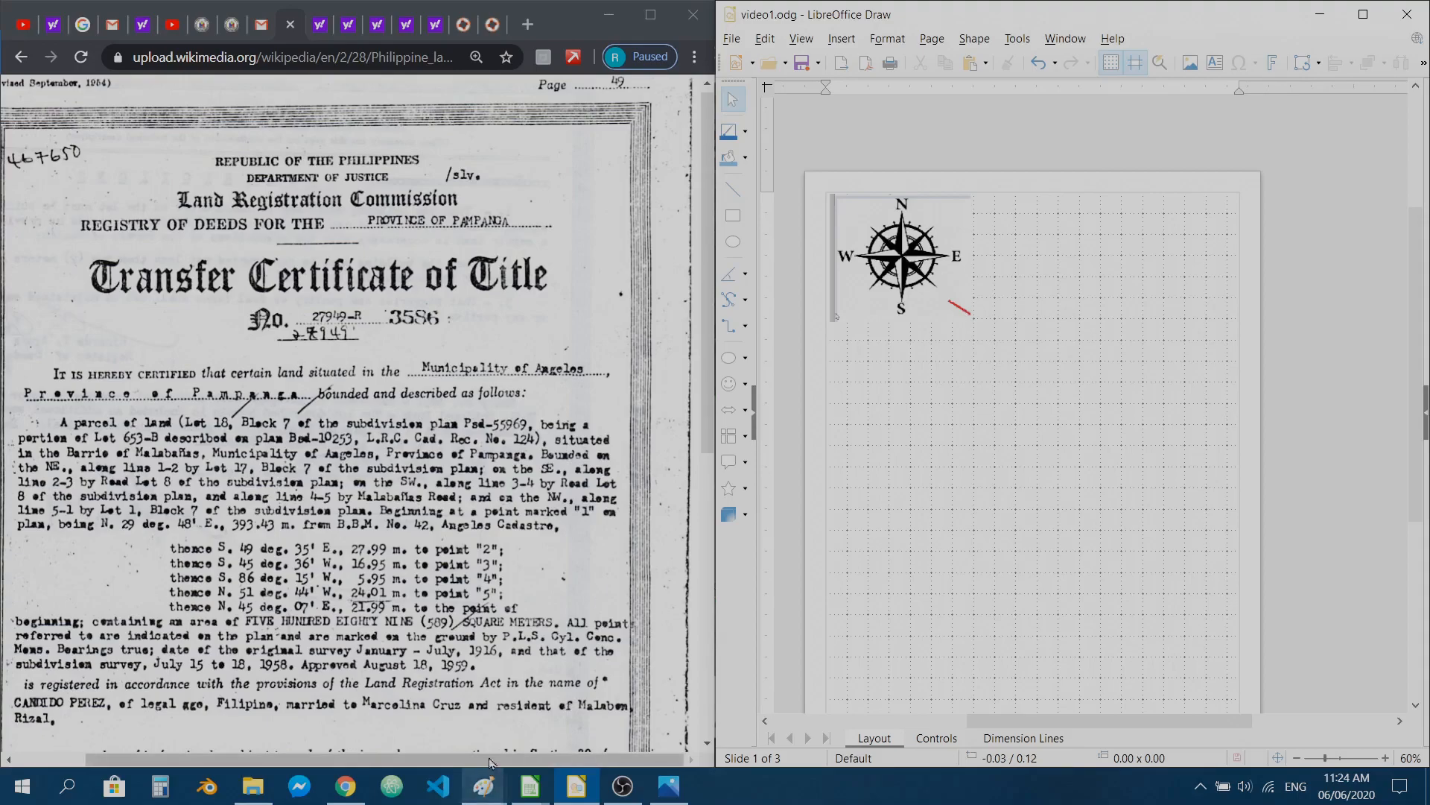
# - Switch to the video1.xlsx spreadsheet and examine the LAT and DEP columns in rows 11 to 28
pyautogui.moveTo(521, 791)
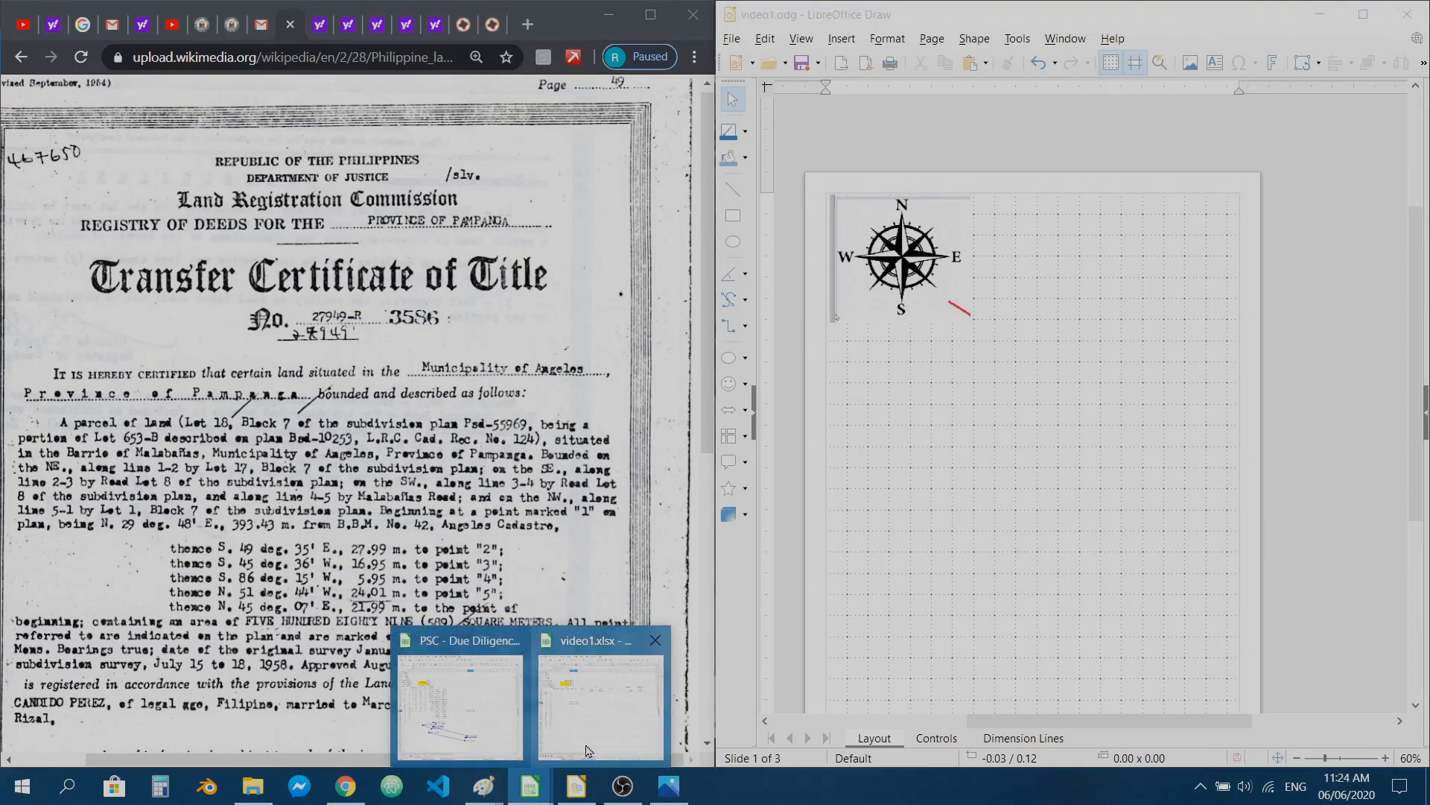
pyautogui.click(583, 708)
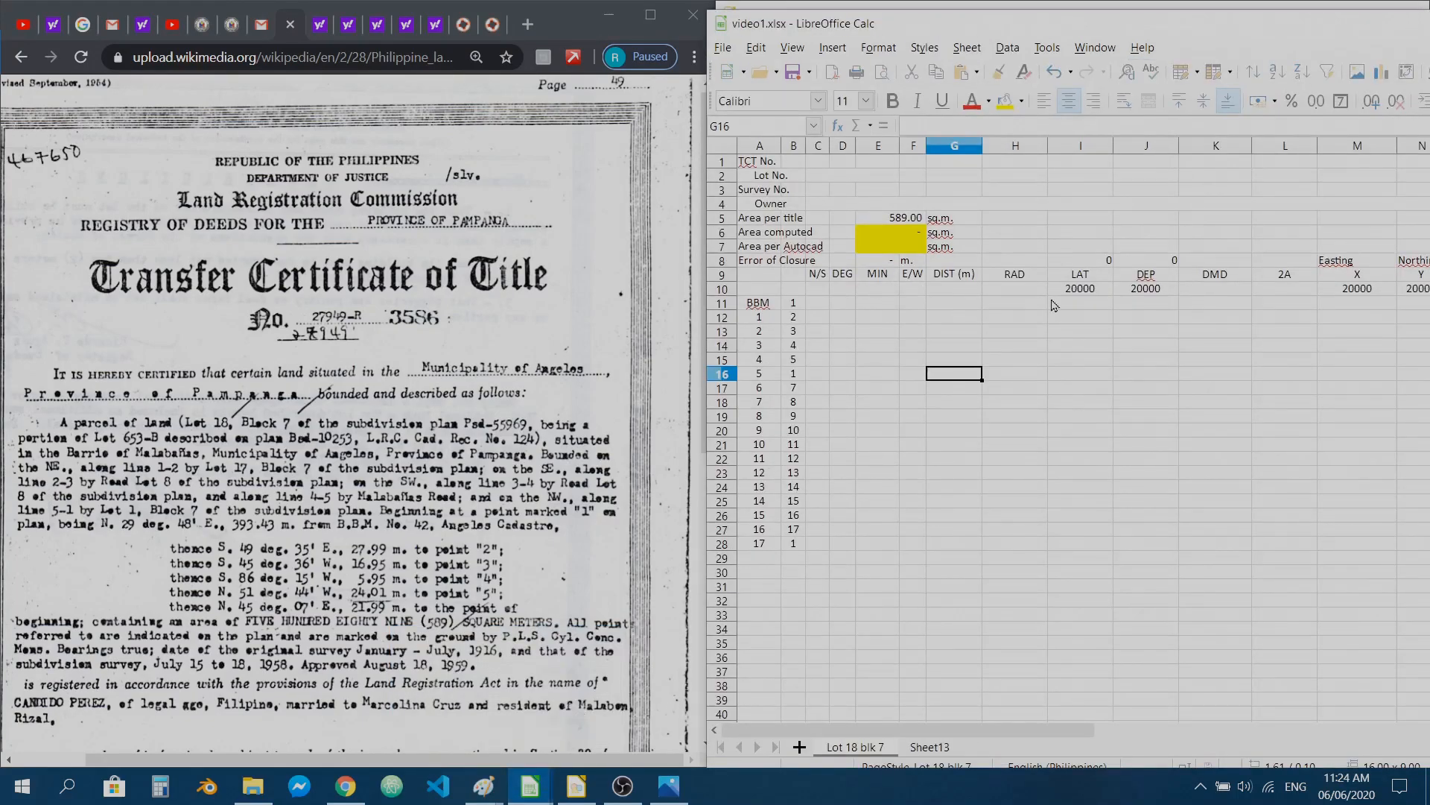
pyautogui.moveTo(1080, 304); pyautogui.dragTo(1148, 556)
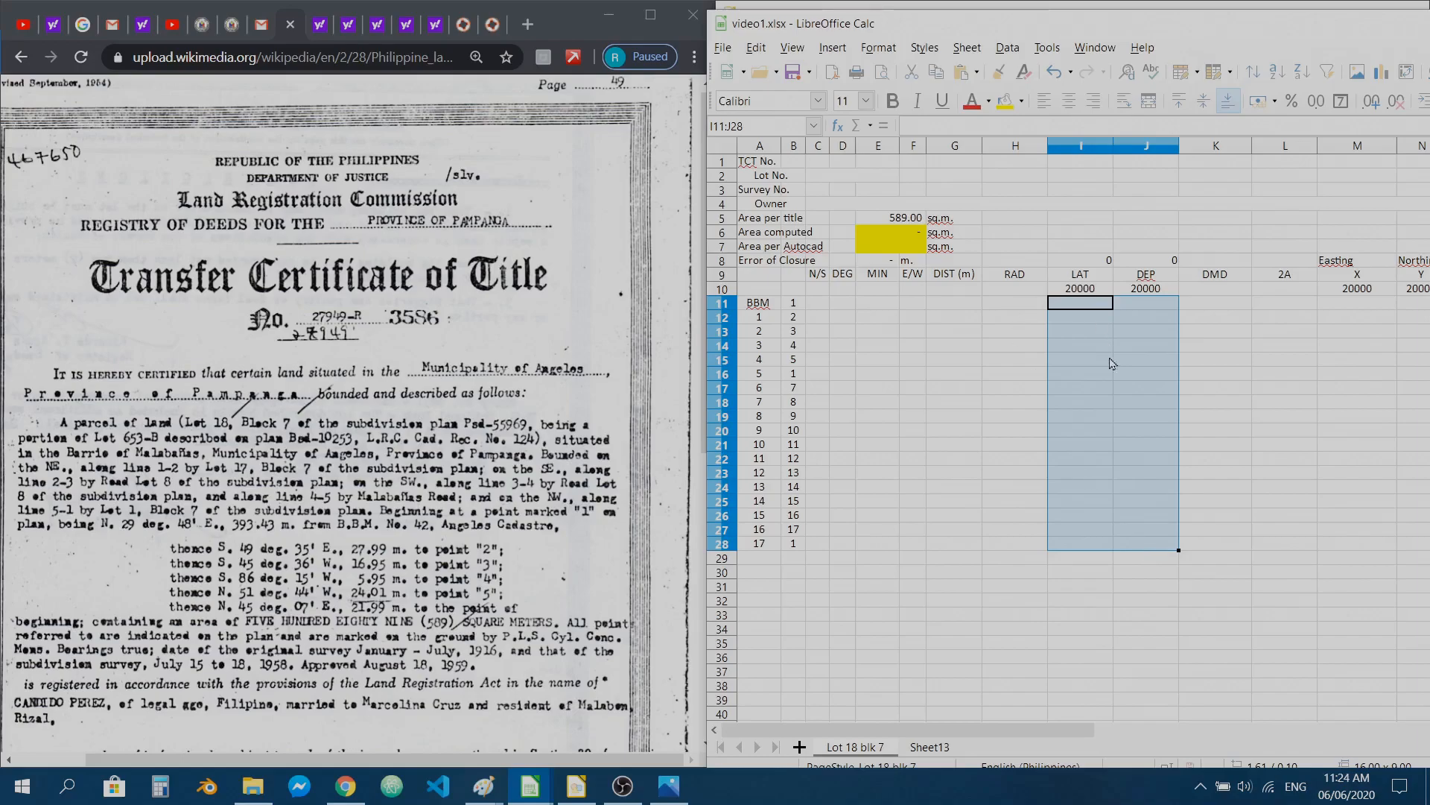
pyautogui.click(1130, 378)
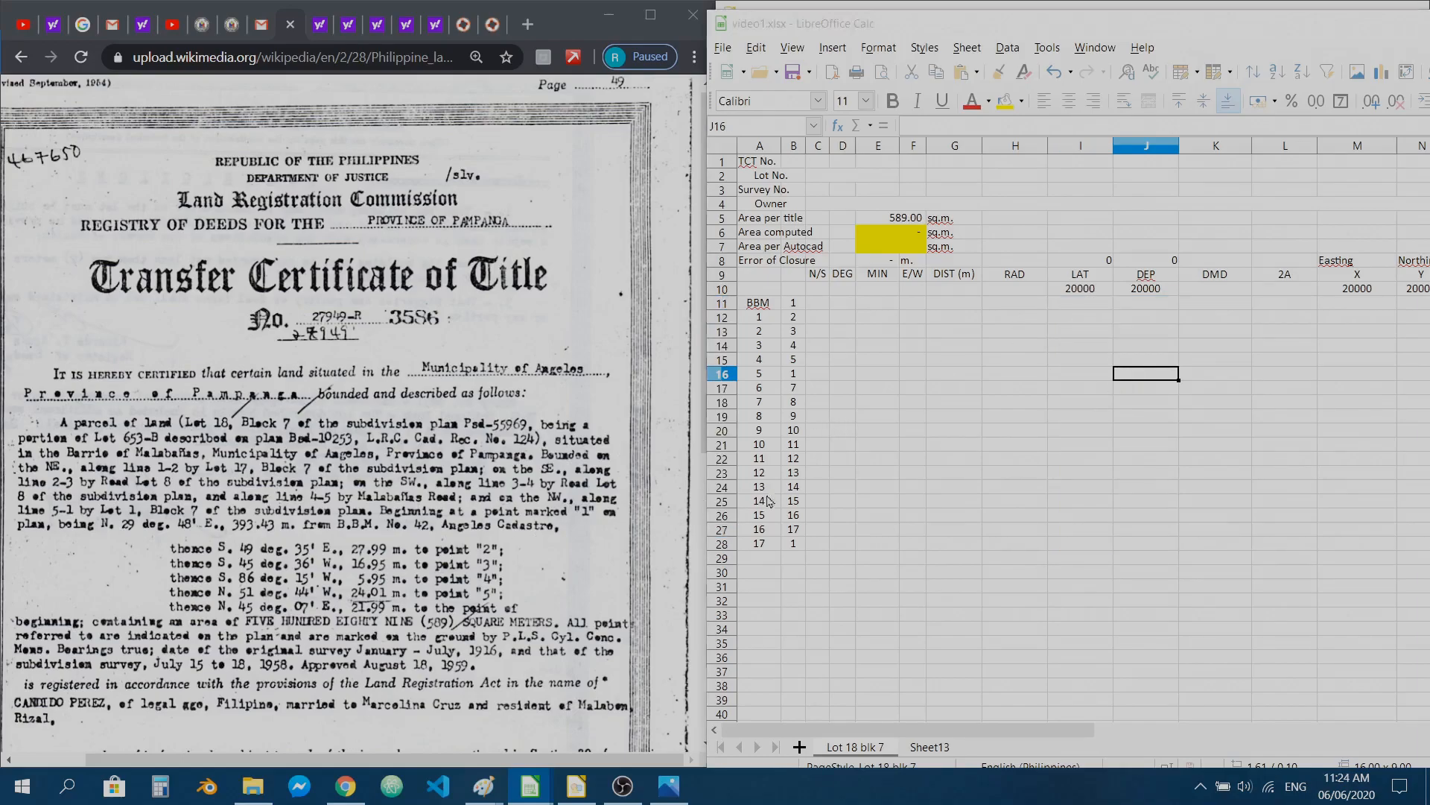
# - Return to the video1.odg drawing and draw a tiny ellipse near the page's lower-left area as the reference monument
pyautogui.hotkey('alt', 'Tab')
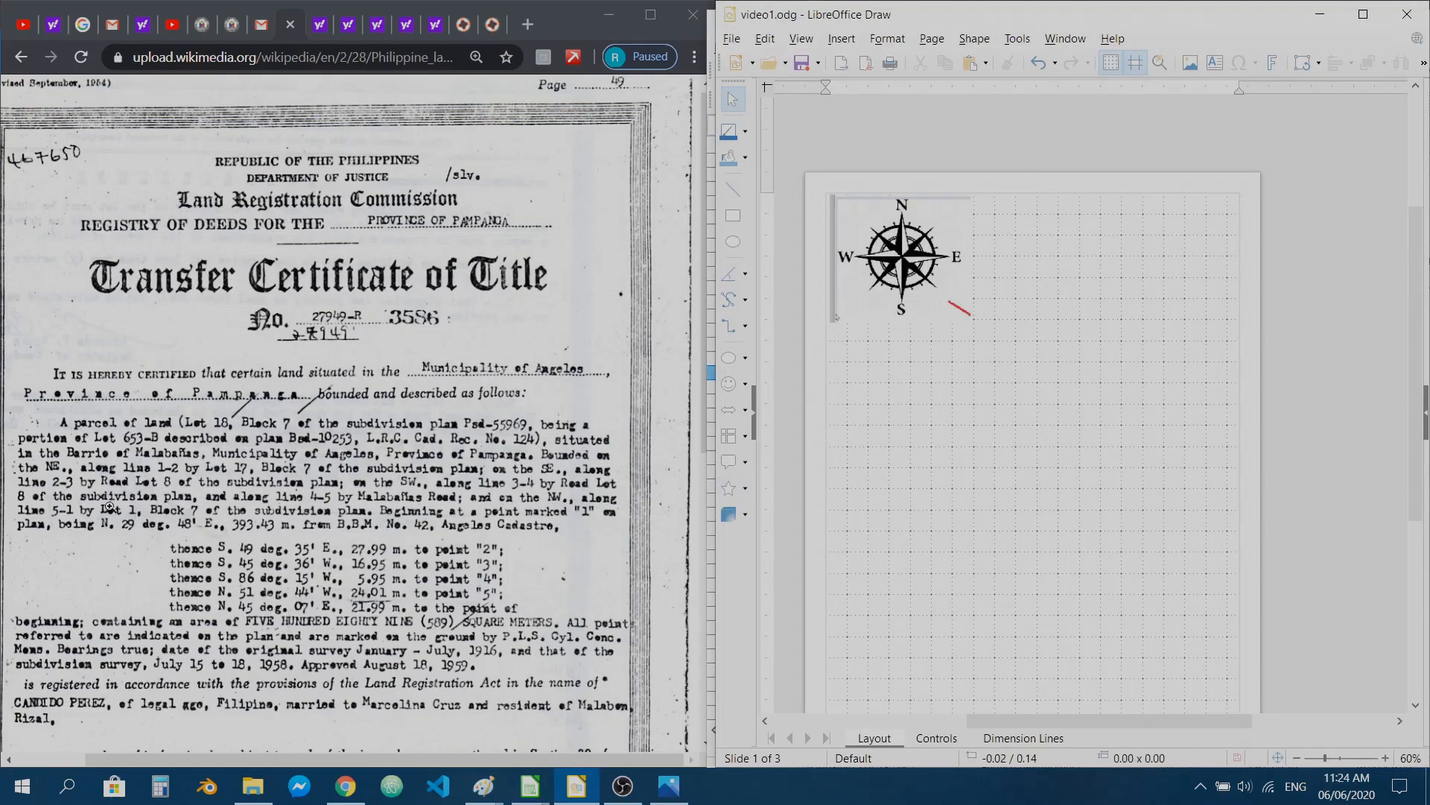
pyautogui.click(733, 241)
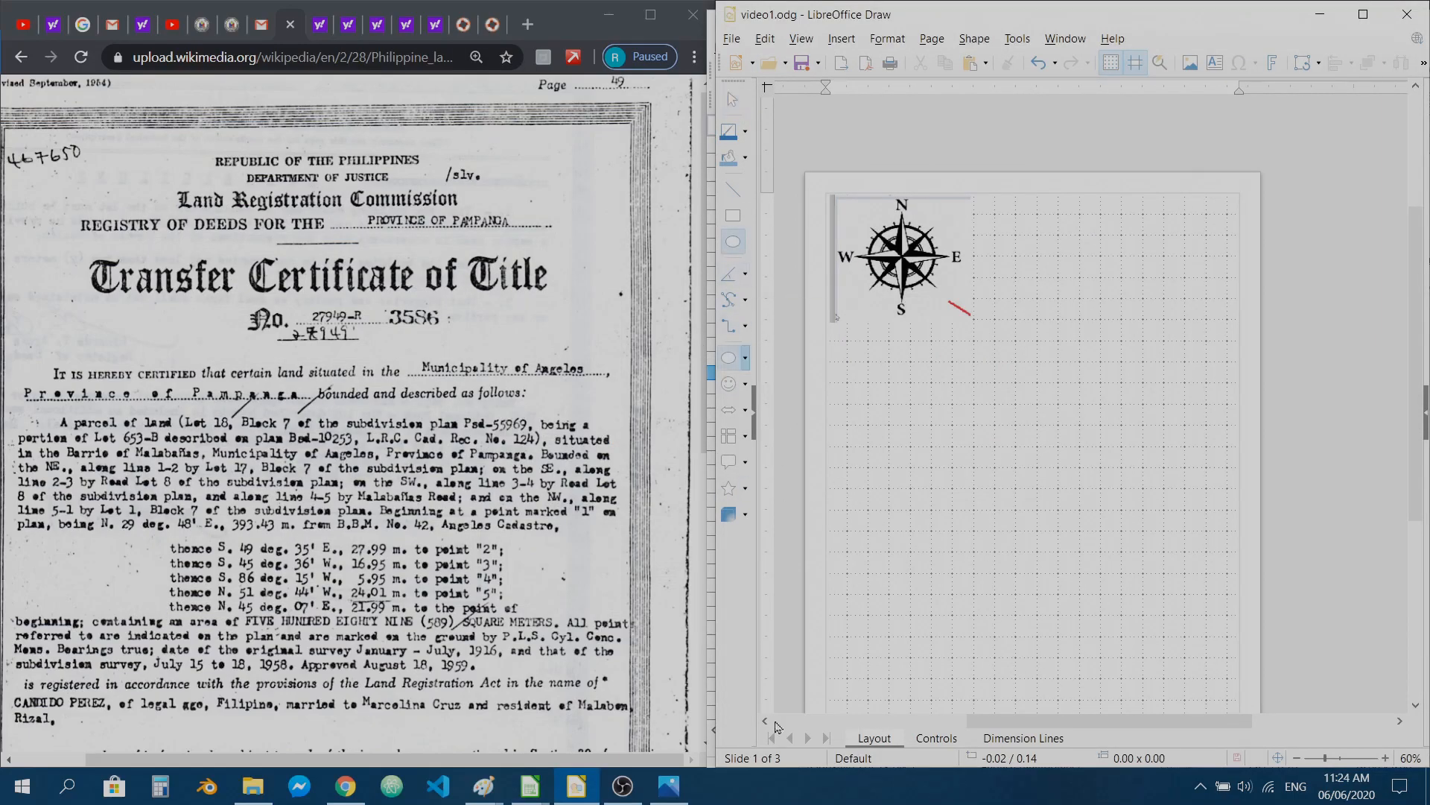
pyautogui.click(865, 660)
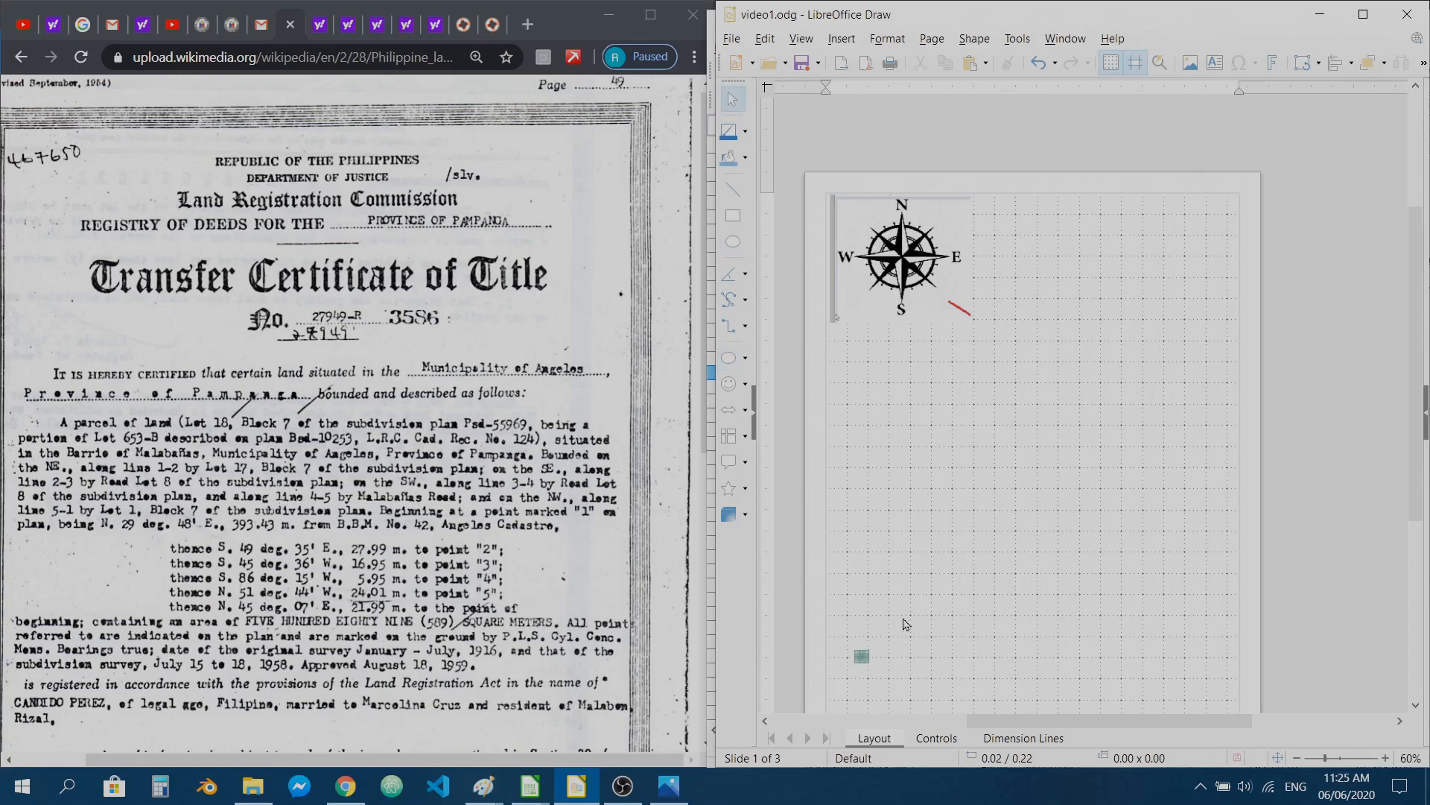
pyautogui.click(734, 189)
pyautogui.click(881, 635)
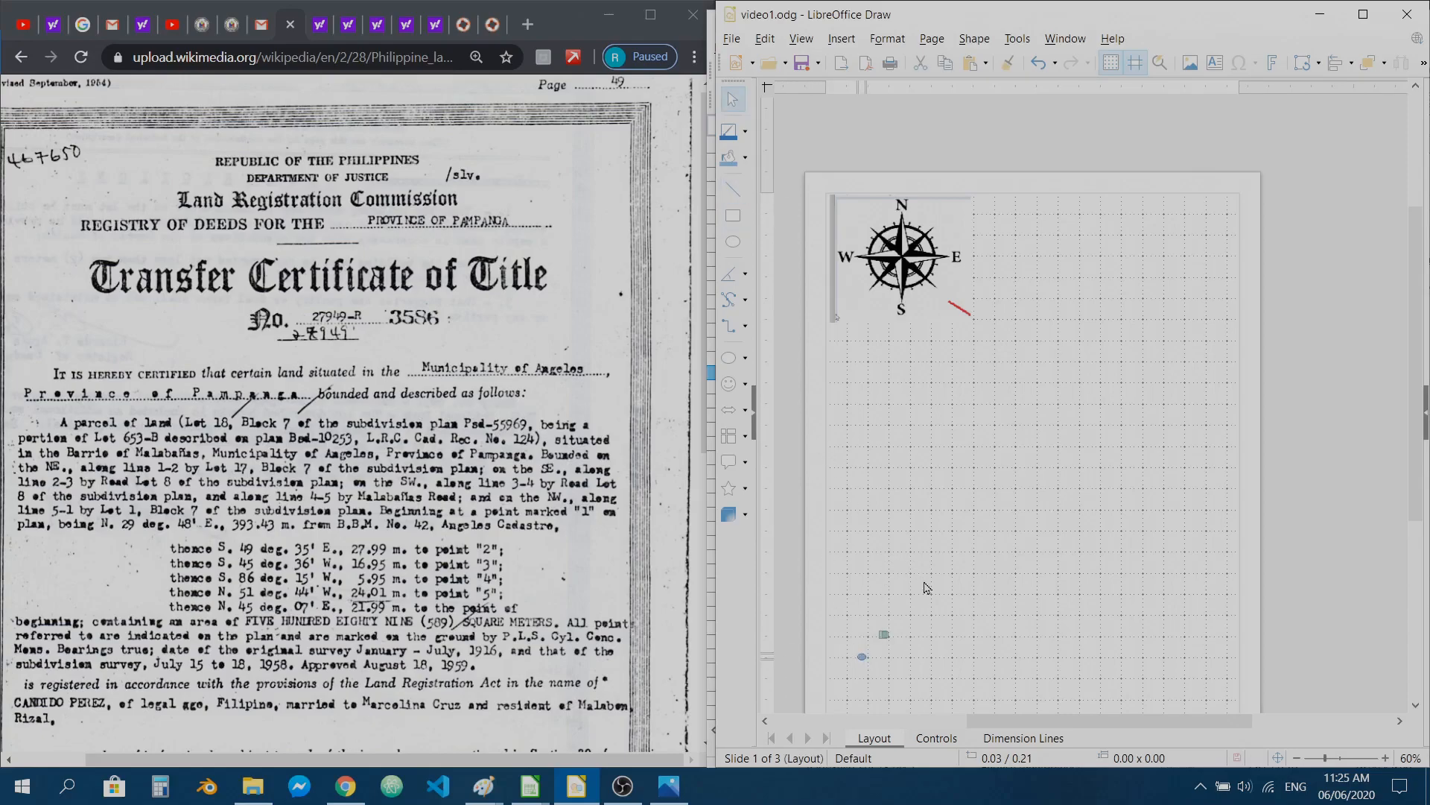
pyautogui.hotkey('ctrl', 'z')
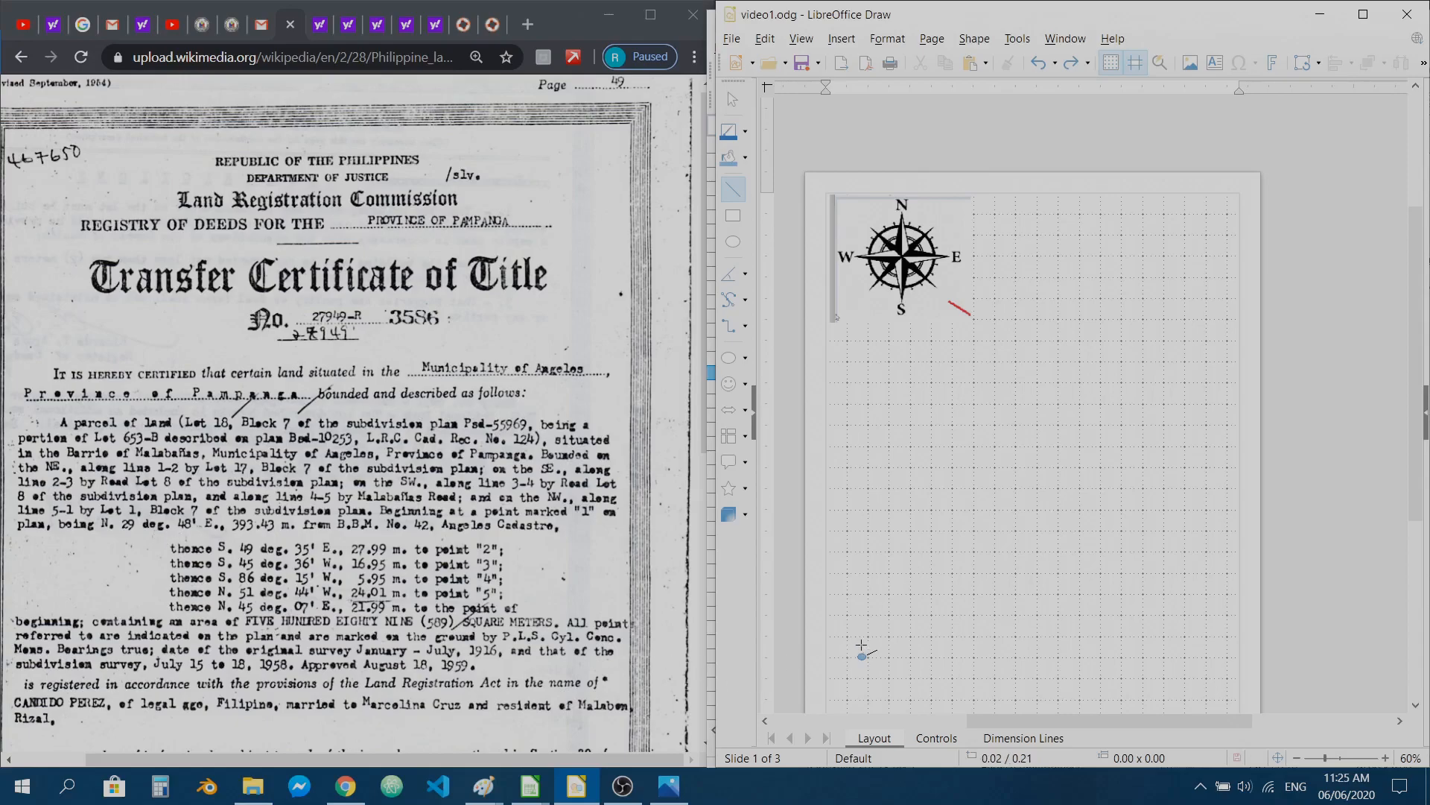
# - Draw the tie line from the reference marker to the north-east, about 0.05 by 0.11, for the bearing N. 29 deg. 48' E
pyautogui.moveTo(862, 657); pyautogui.dragTo(974, 423)
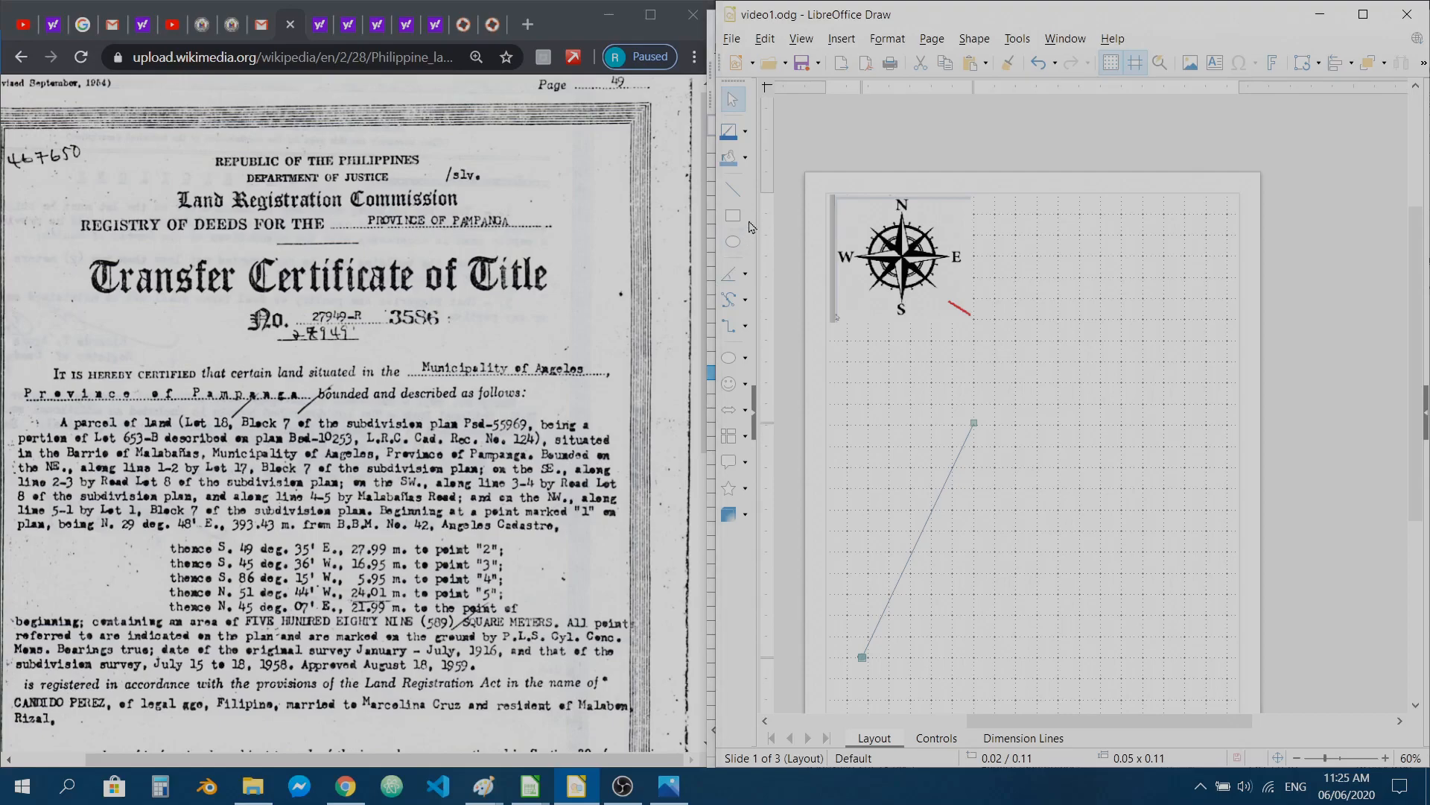
pyautogui.click(737, 193)
pyautogui.click(913, 390)
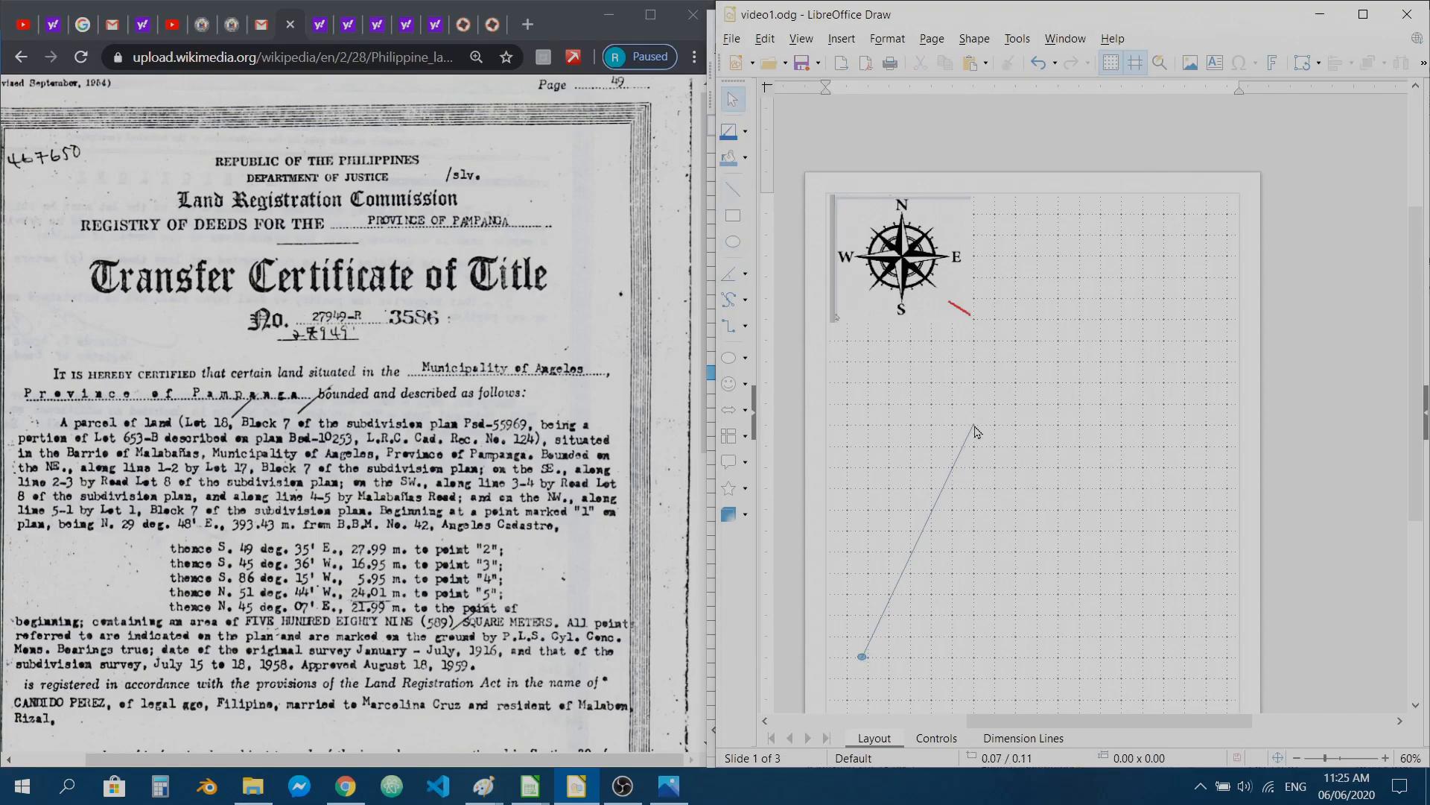
# - Draw the line to point 2 south-east from the tie line's upper end, about 0.05 by 0.03, for S. 49 deg. 35' E
pyautogui.click(735, 195)
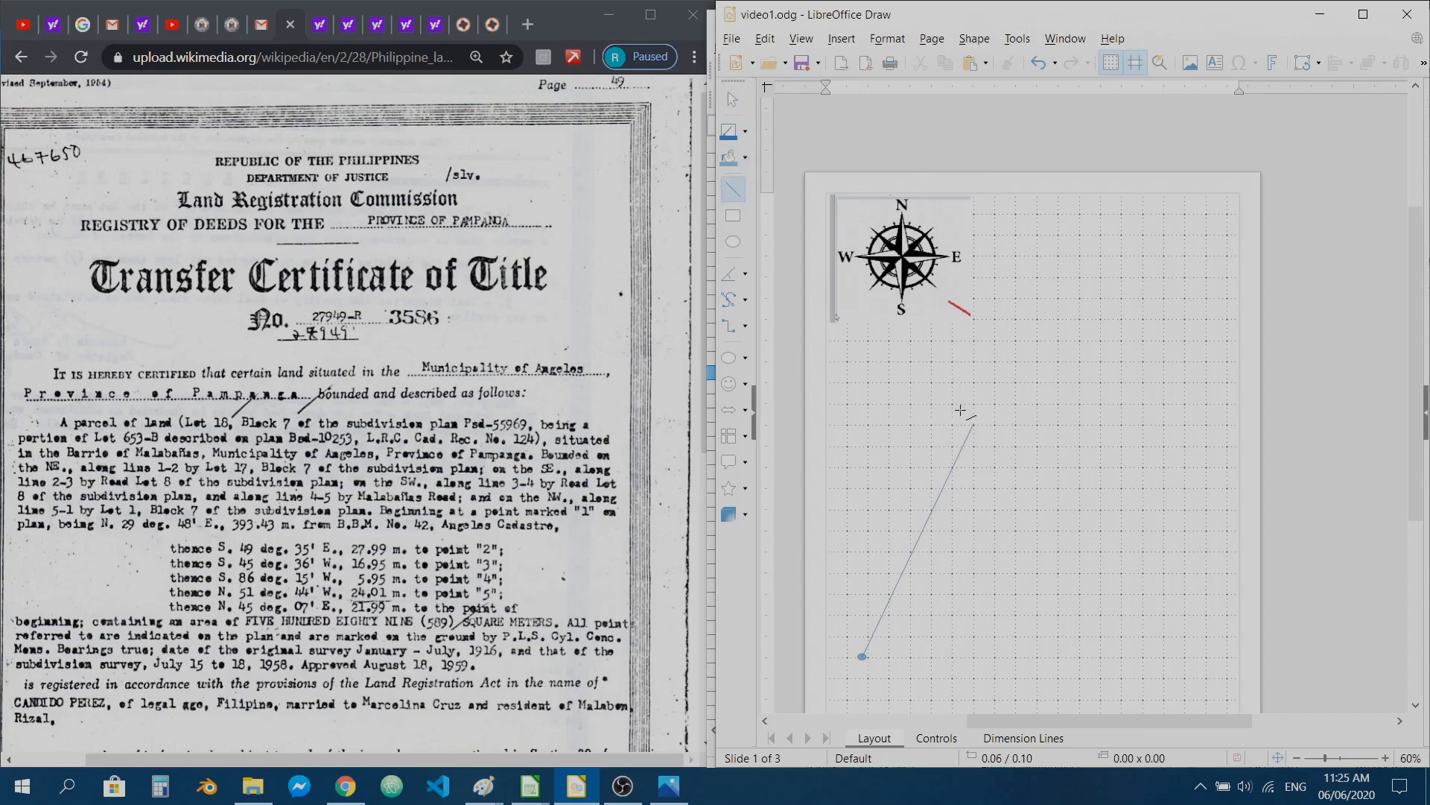
pyautogui.moveTo(973, 425); pyautogui.dragTo(1061, 465)
pyautogui.moveTo(1081, 472); pyautogui.dragTo(1125, 491)
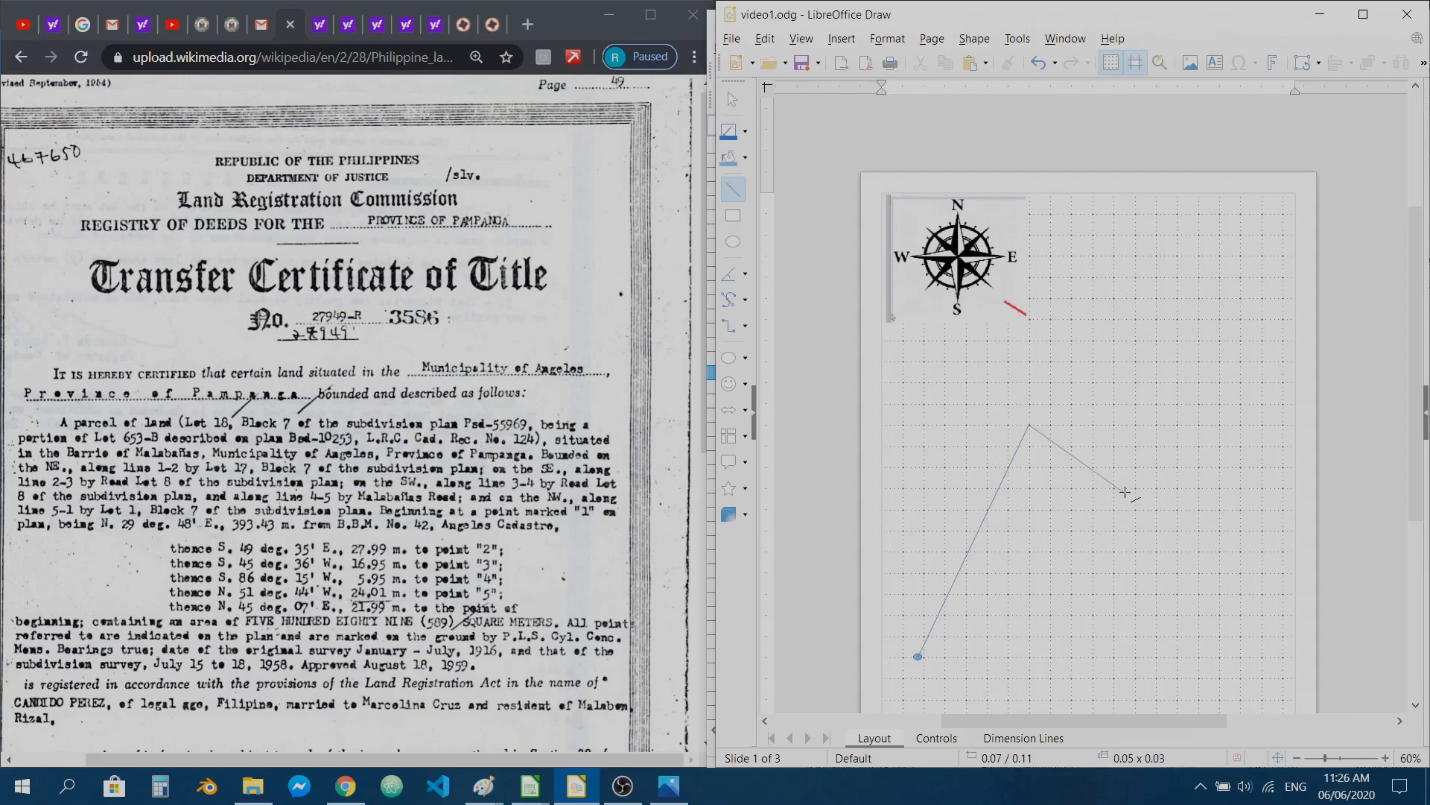
pyautogui.moveTo(1125, 492); pyautogui.dragTo(1125, 492)
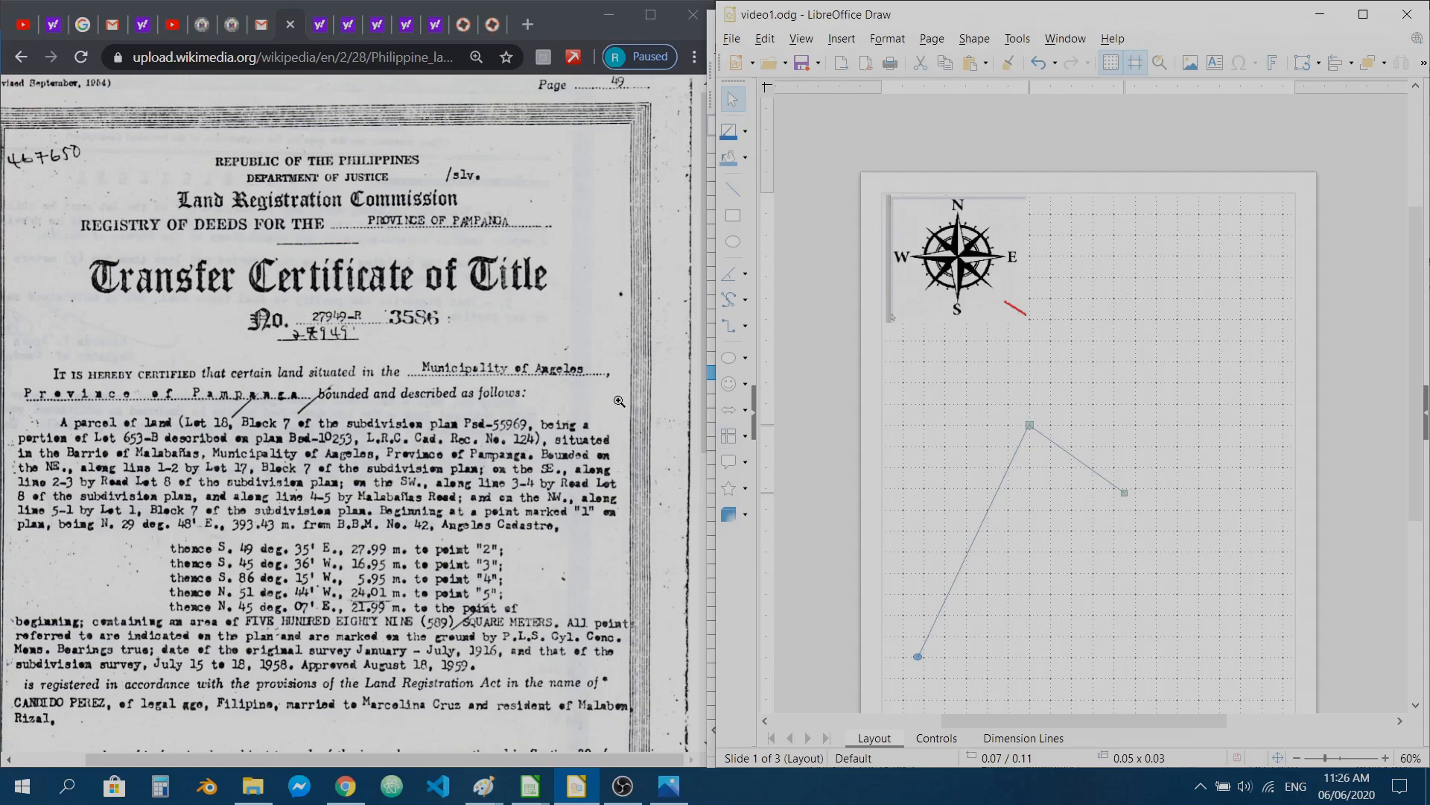
# - Draw the line to point 3 south-west from point 2, about 0.02 by 0.02, for S. 45 deg. 36' W
pyautogui.click(730, 195)
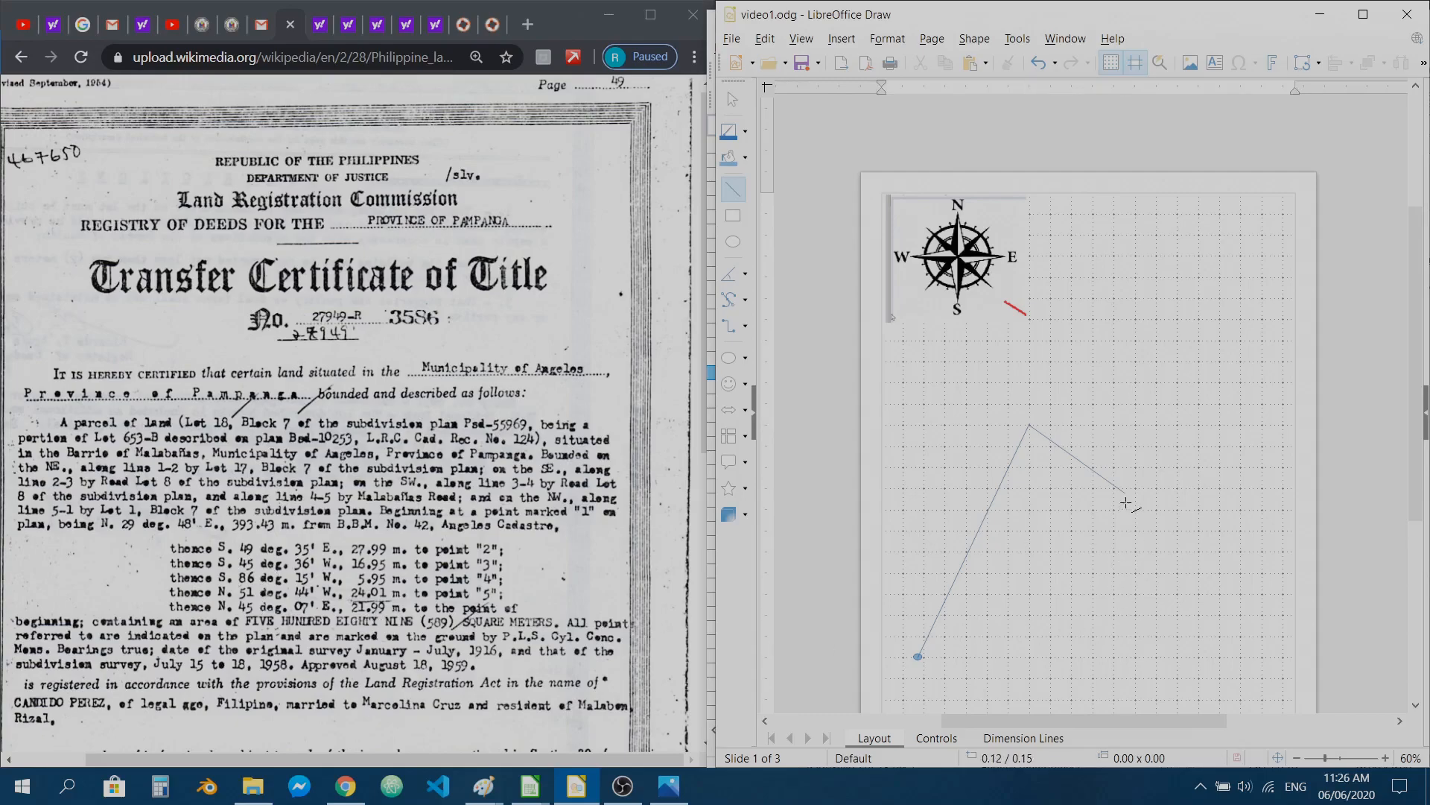
pyautogui.moveTo(1124, 492); pyautogui.dragTo(1079, 549)
pyautogui.moveTo(1079, 549); pyautogui.dragTo(1091, 534)
pyautogui.moveTo(1091, 533); pyautogui.dragTo(1086, 543)
pyautogui.doubleClick(1083, 543)
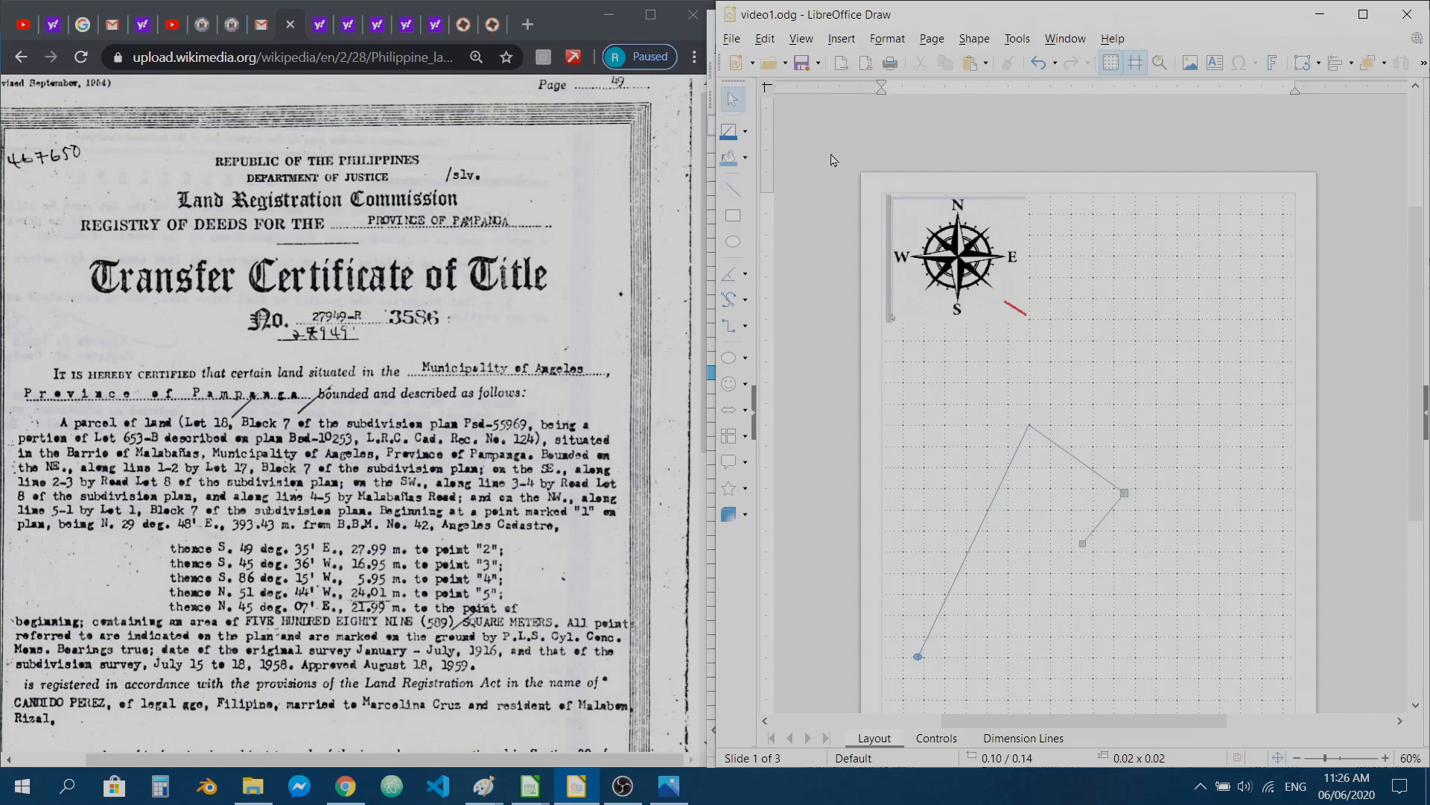
# - Draw the short, nearly horizontal line to point 4 westward from point 3, about 0.01 wide, for S. 86 deg. 15' W
pyautogui.click(734, 194)
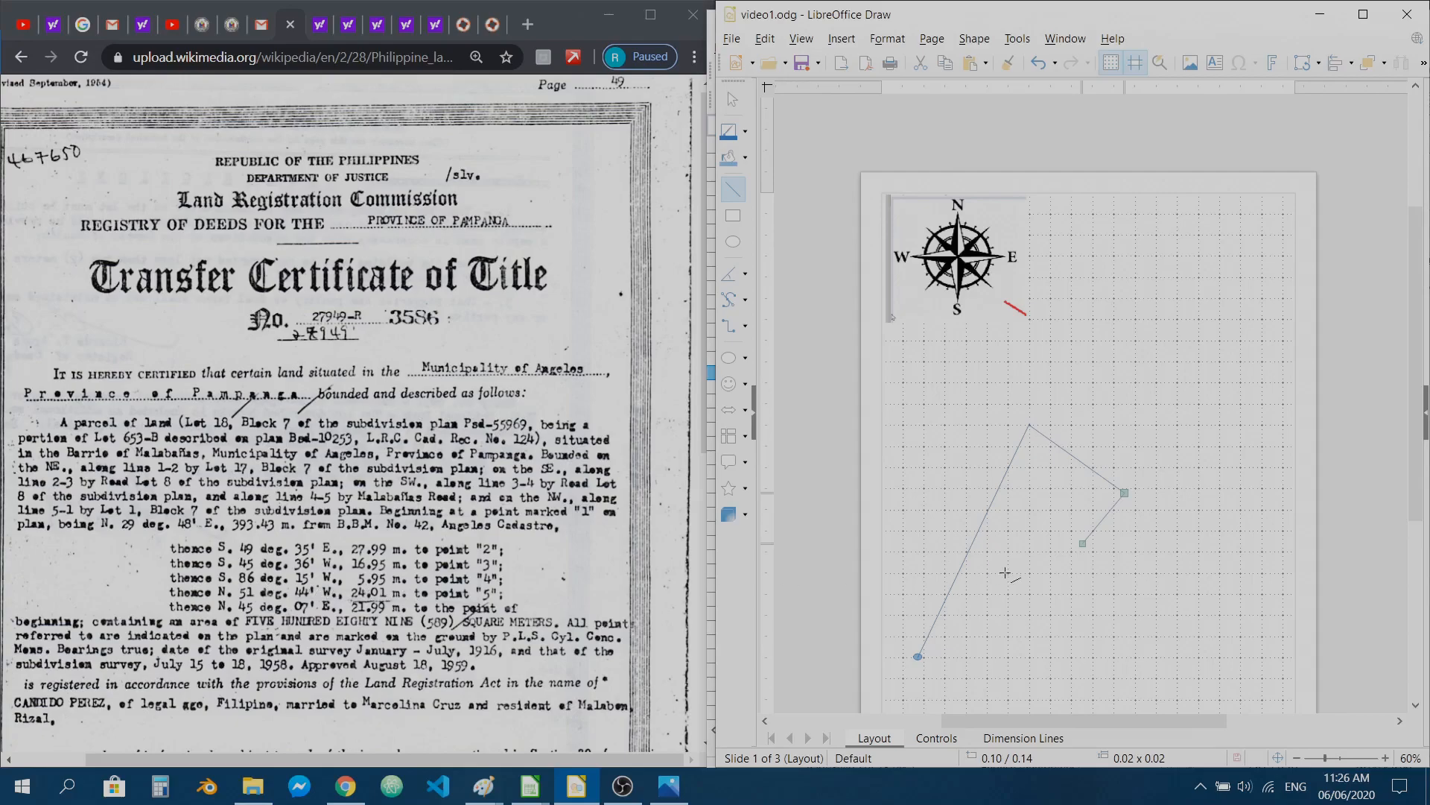
pyautogui.press('Escape')
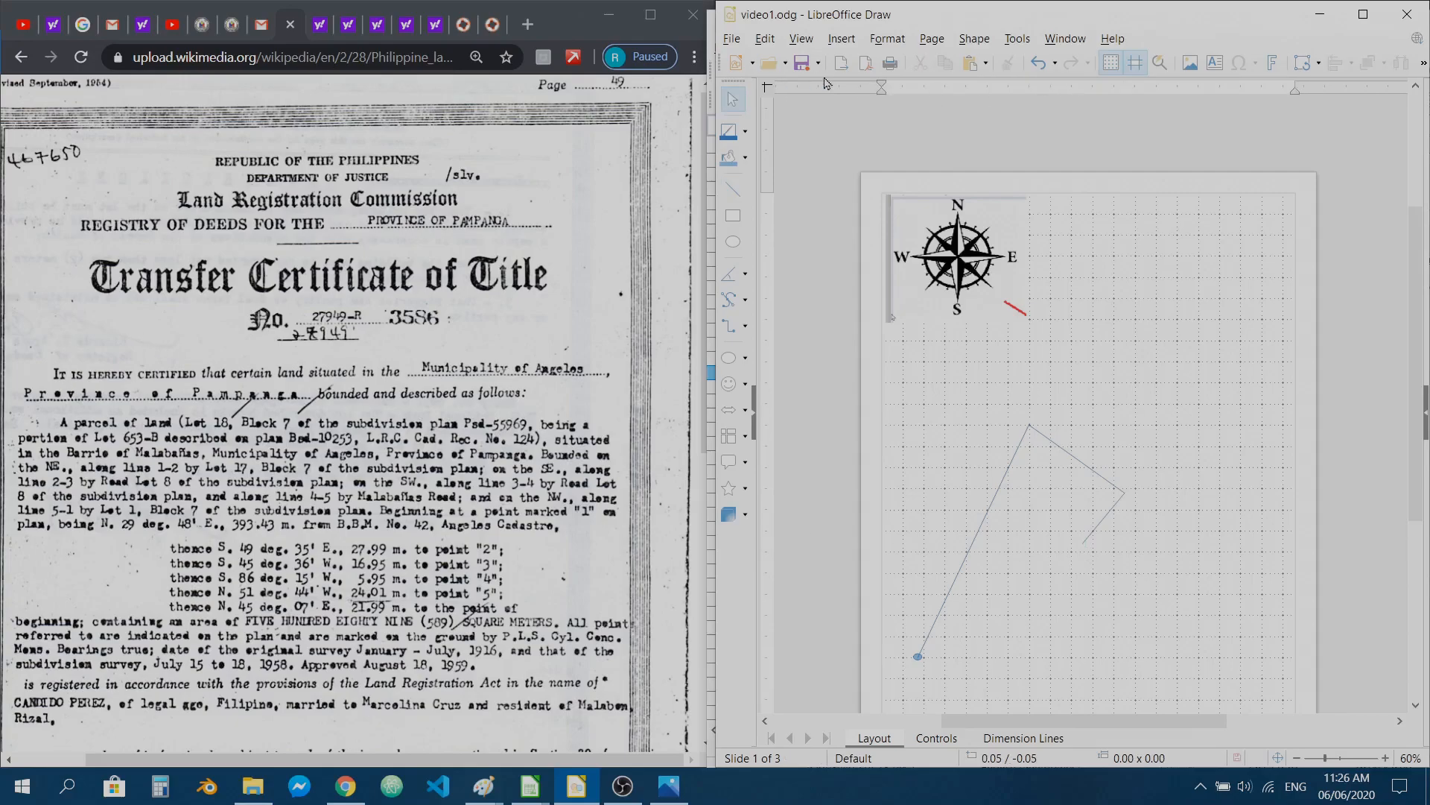
pyautogui.click(741, 200)
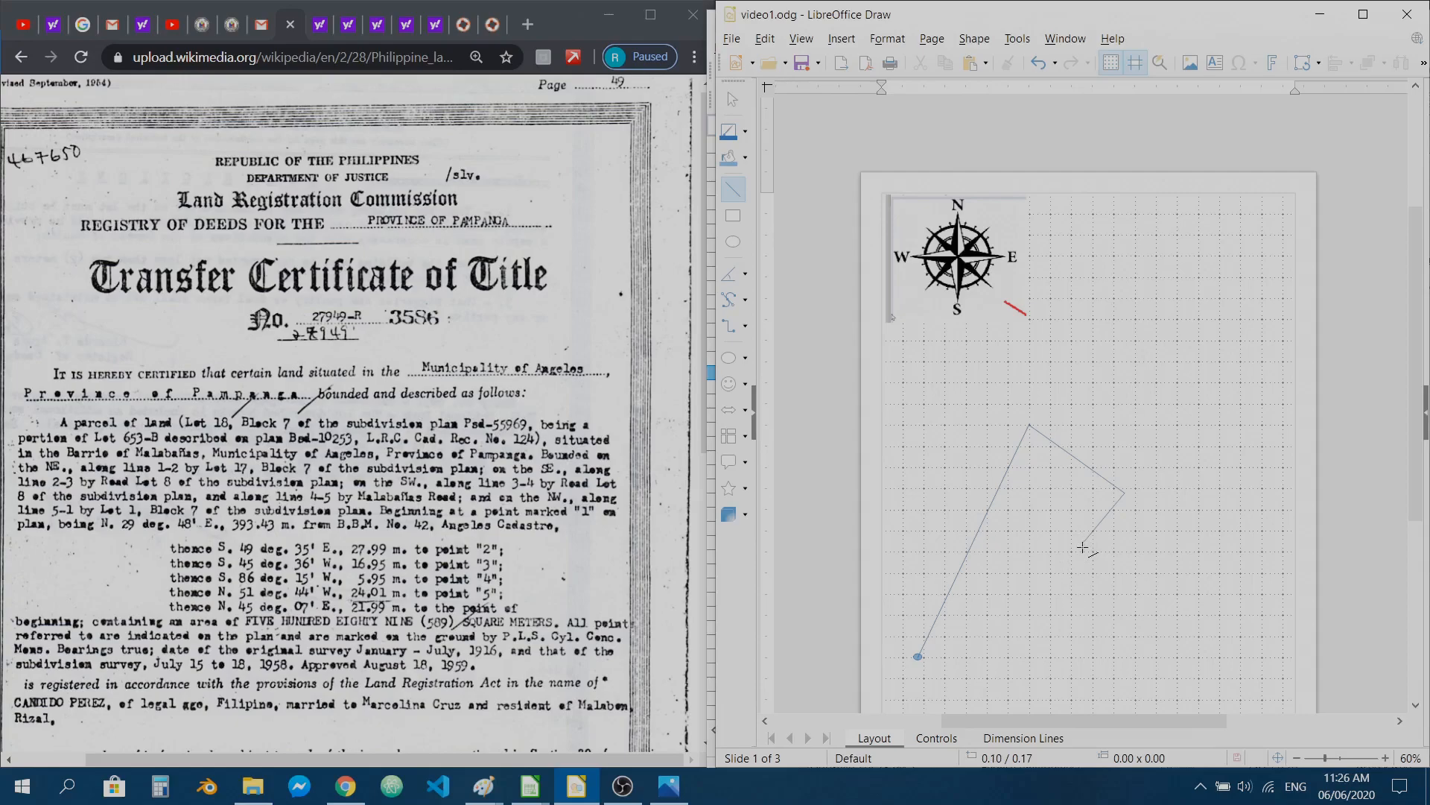
pyautogui.moveTo(1084, 544); pyautogui.dragTo(1053, 546)
pyautogui.doubleClick(1062, 548)
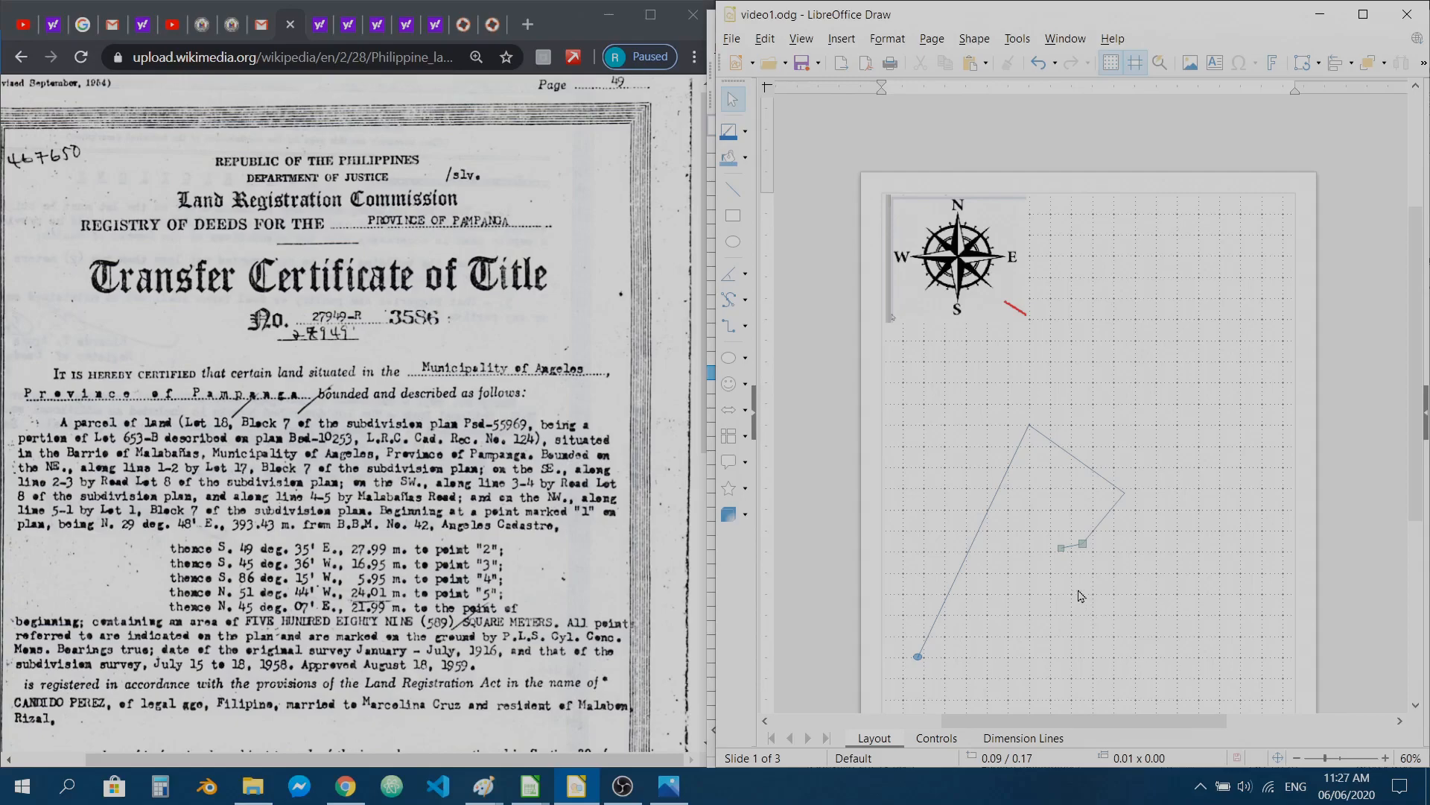
# - Draw the line north-west from point 4 to point 5, about 0.04 by 0.03, and the closing line north-east from point 5 to point 1
pyautogui.keyDown('ctrl'); pyautogui.scroll(2, 1085, 592); pyautogui.keyUp('ctrl')
pyautogui.keyDown('ctrl'); pyautogui.scroll(2, 1082, 599); pyautogui.keyUp('ctrl')
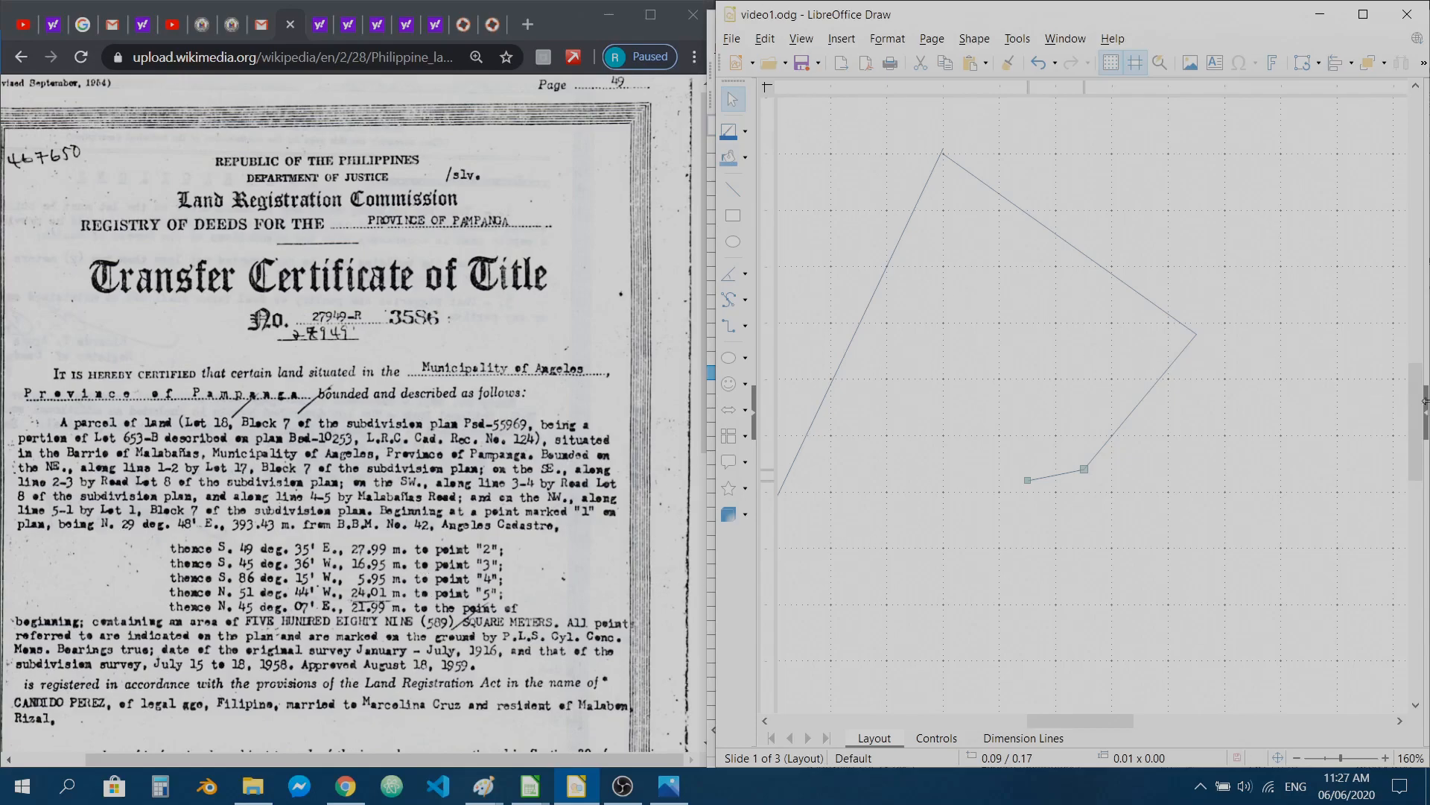
pyautogui.click(733, 190)
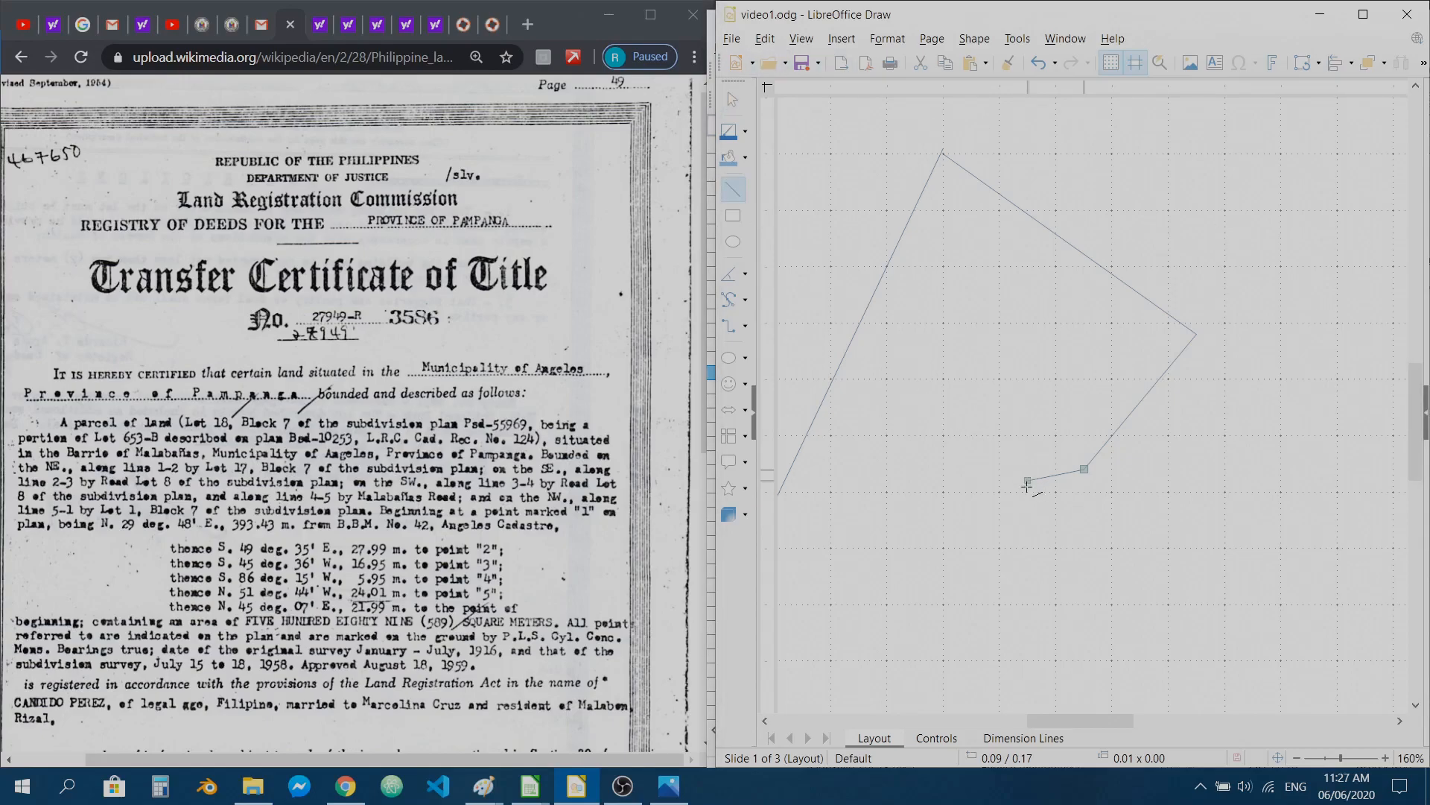
pyautogui.moveTo(1021, 484); pyautogui.dragTo(799, 300)
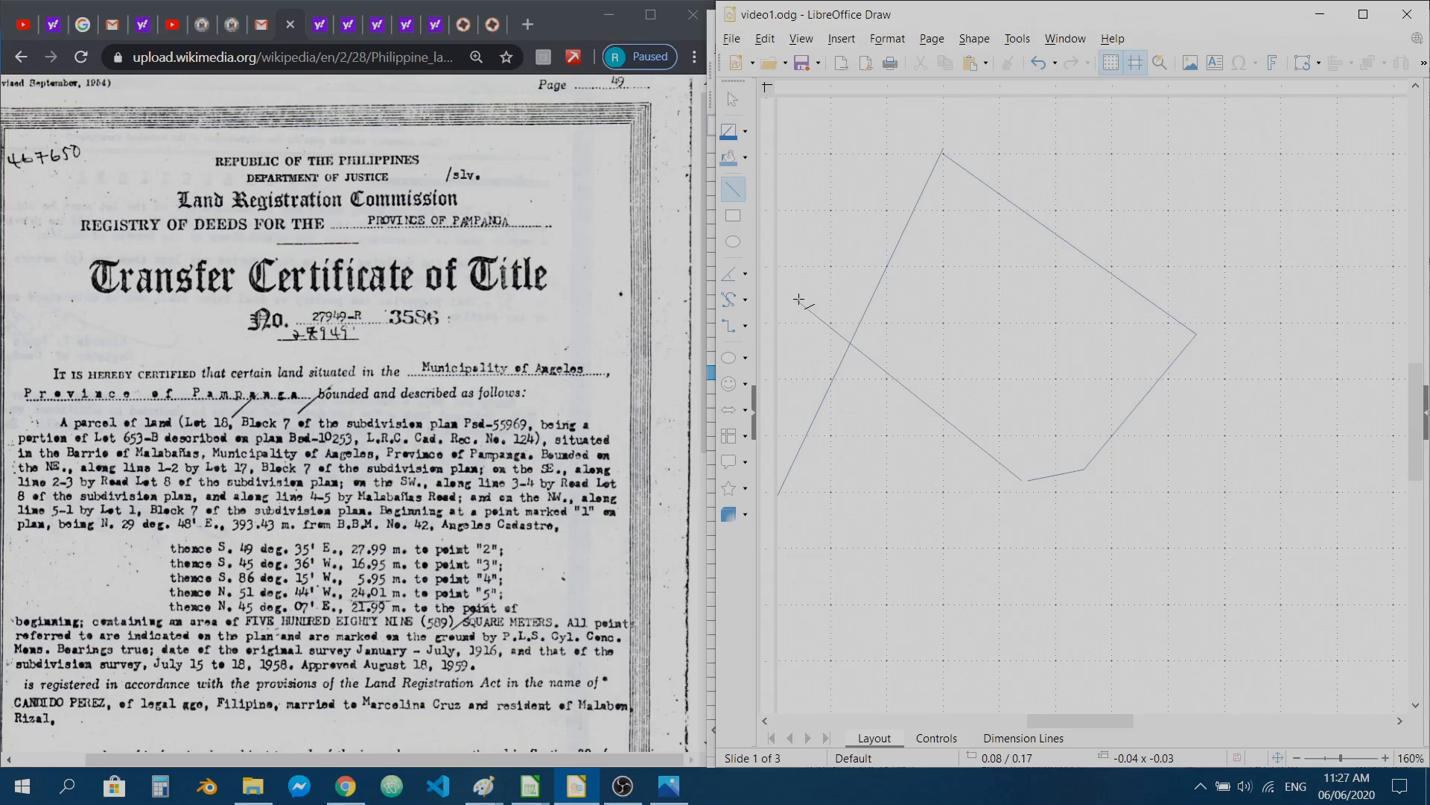
pyautogui.moveTo(798, 300); pyautogui.dragTo(808, 306)
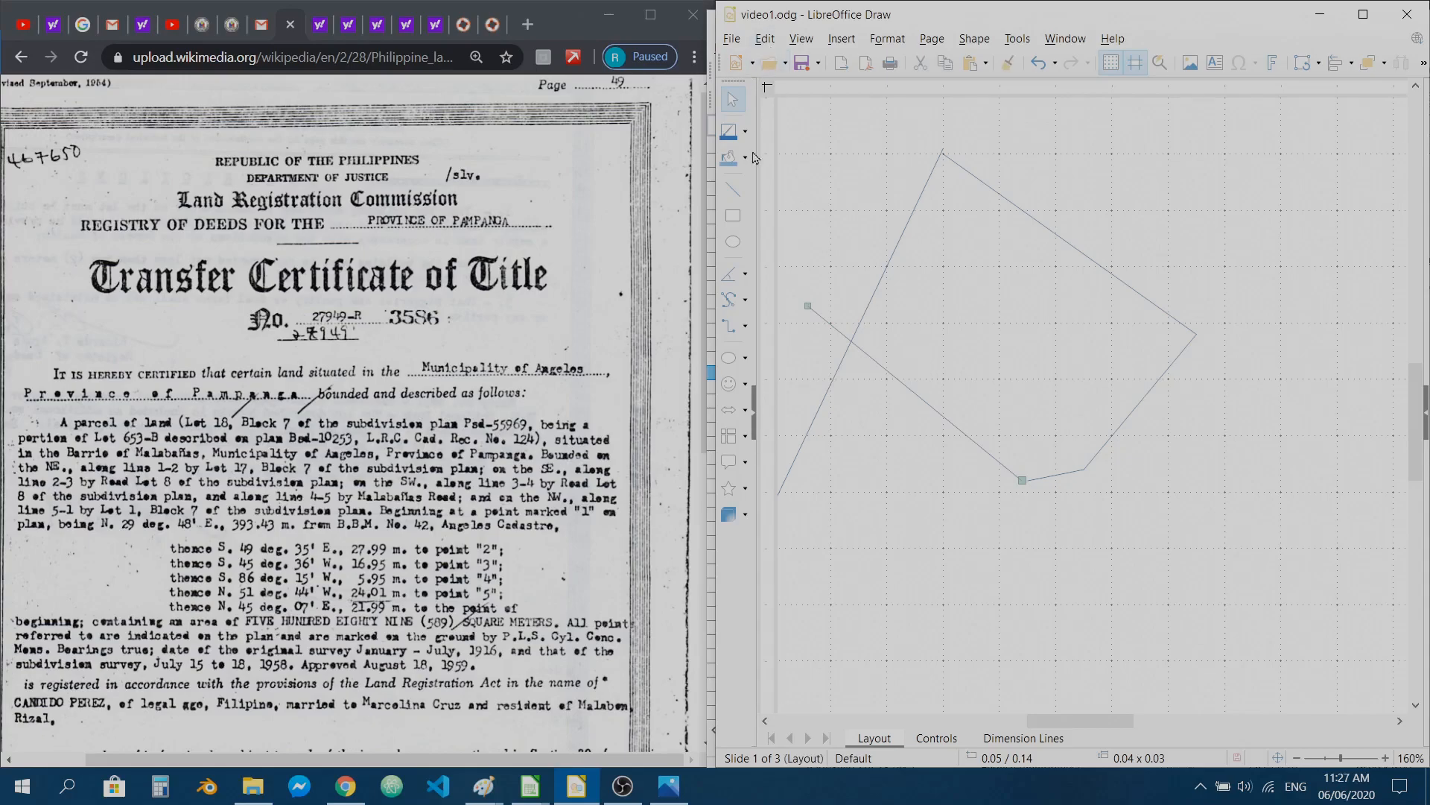
pyautogui.click(733, 190)
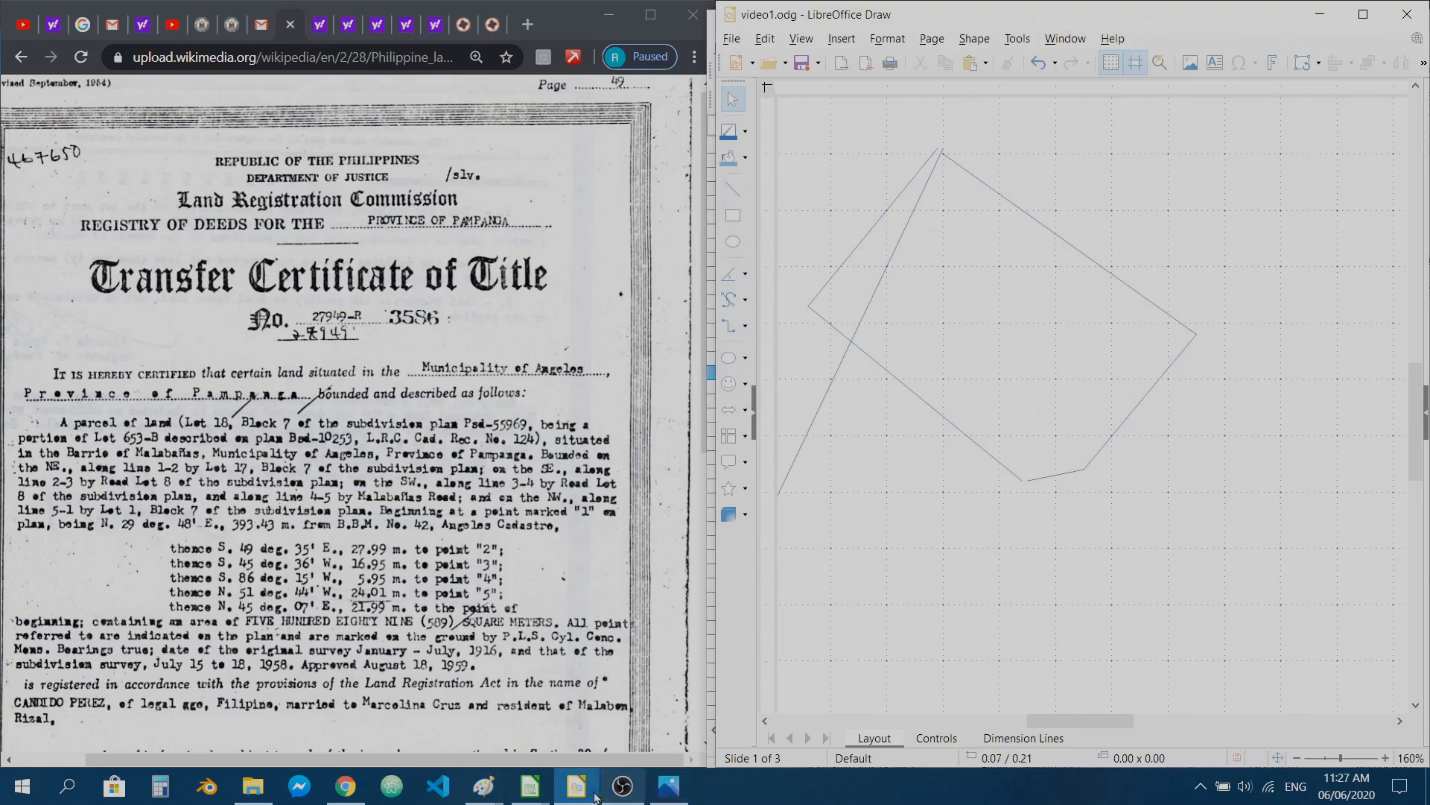
pyautogui.moveTo(547, 799)
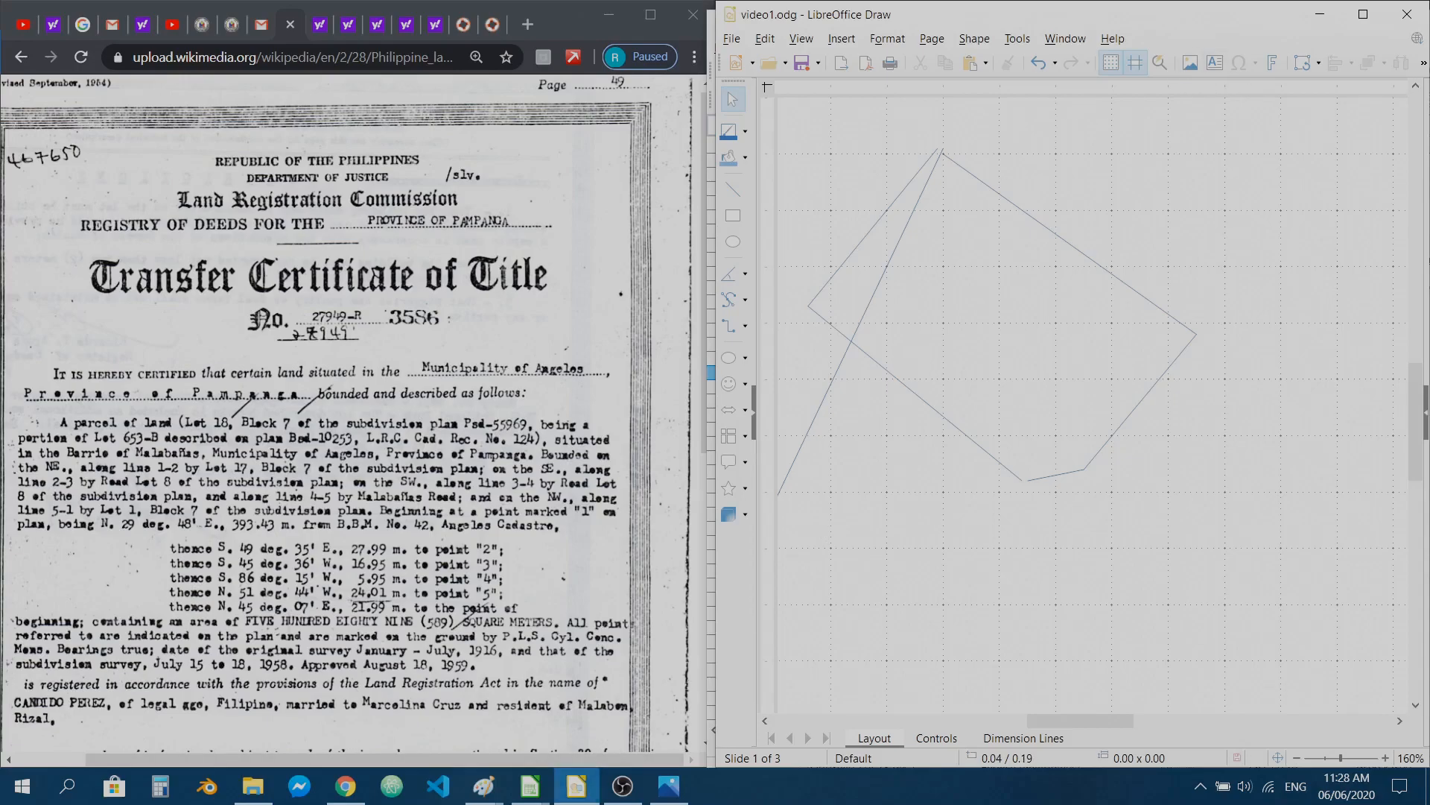
pyautogui.moveTo(621, 795)
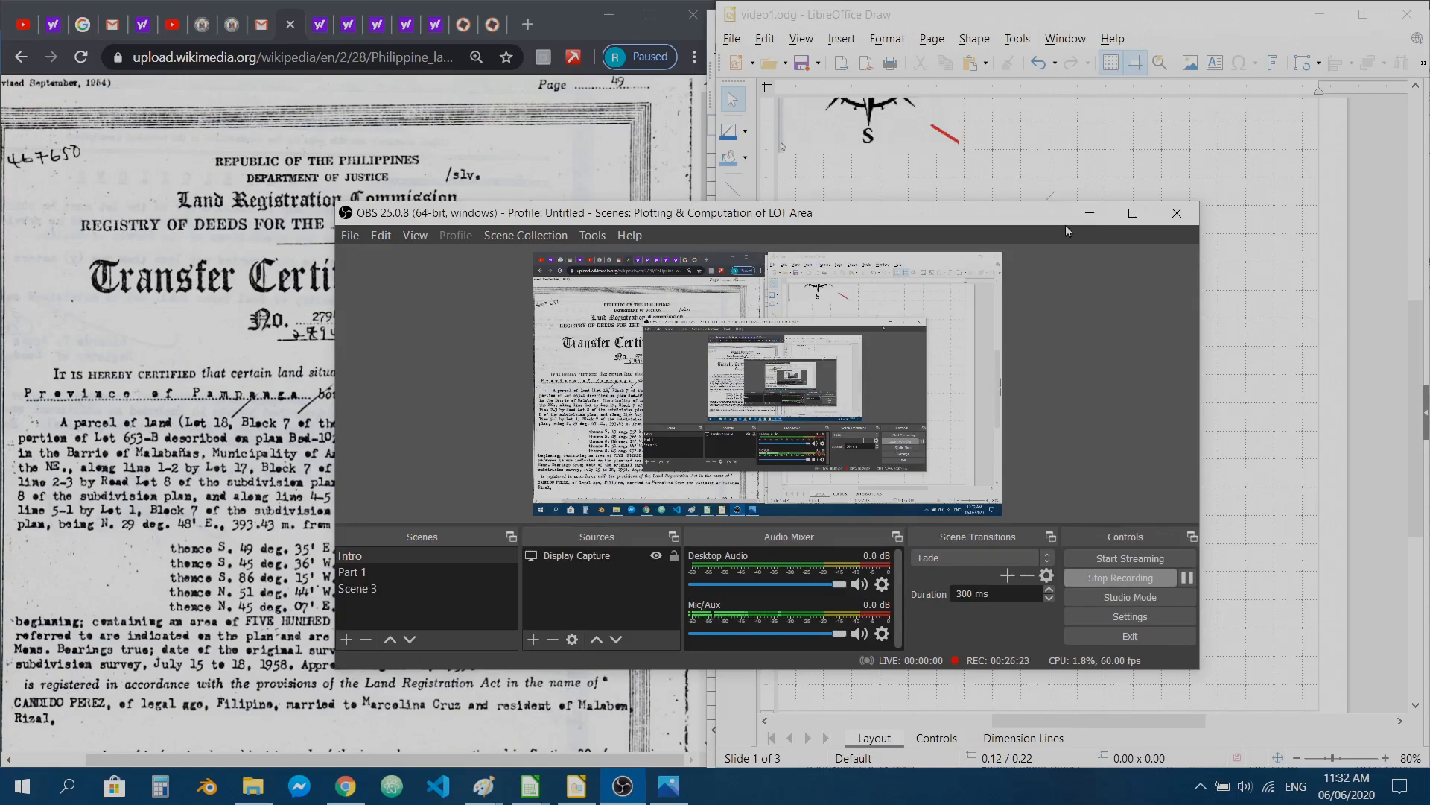
pyautogui.click(1090, 213)
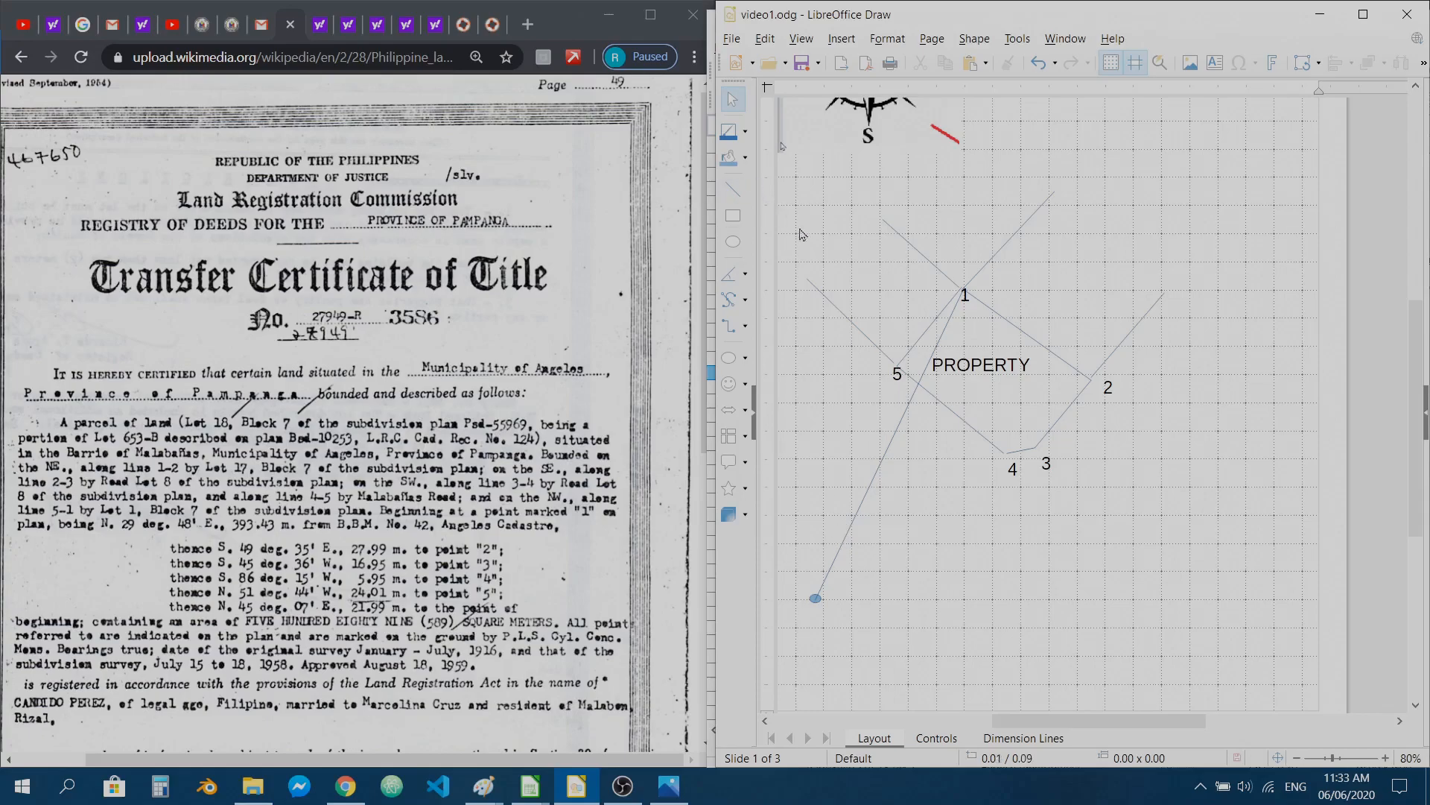
pyautogui.scroll(3, 893, 267)
pyautogui.hotkey('ctrl', 'z')
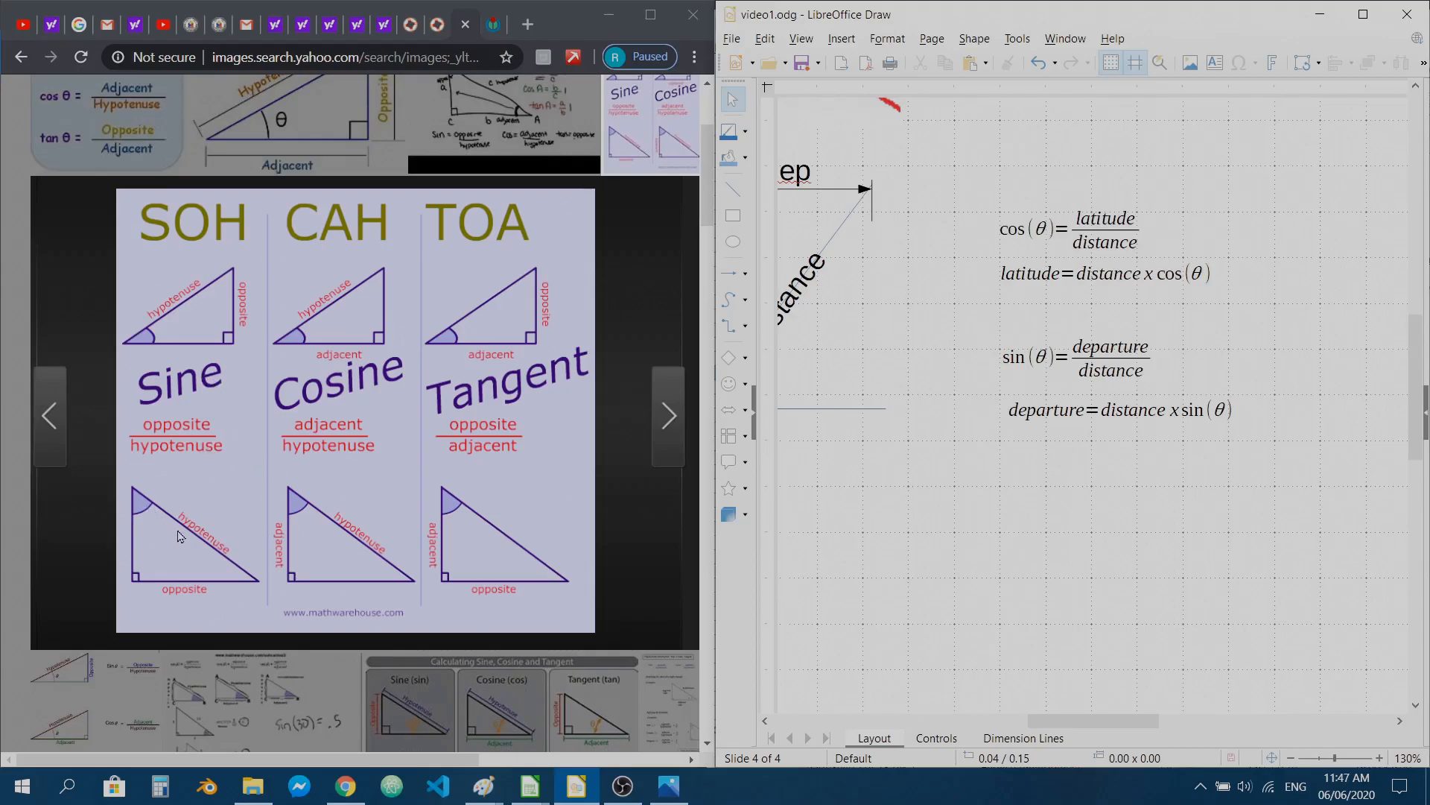
pyautogui.moveTo(1057, 721); pyautogui.dragTo(1016, 721)
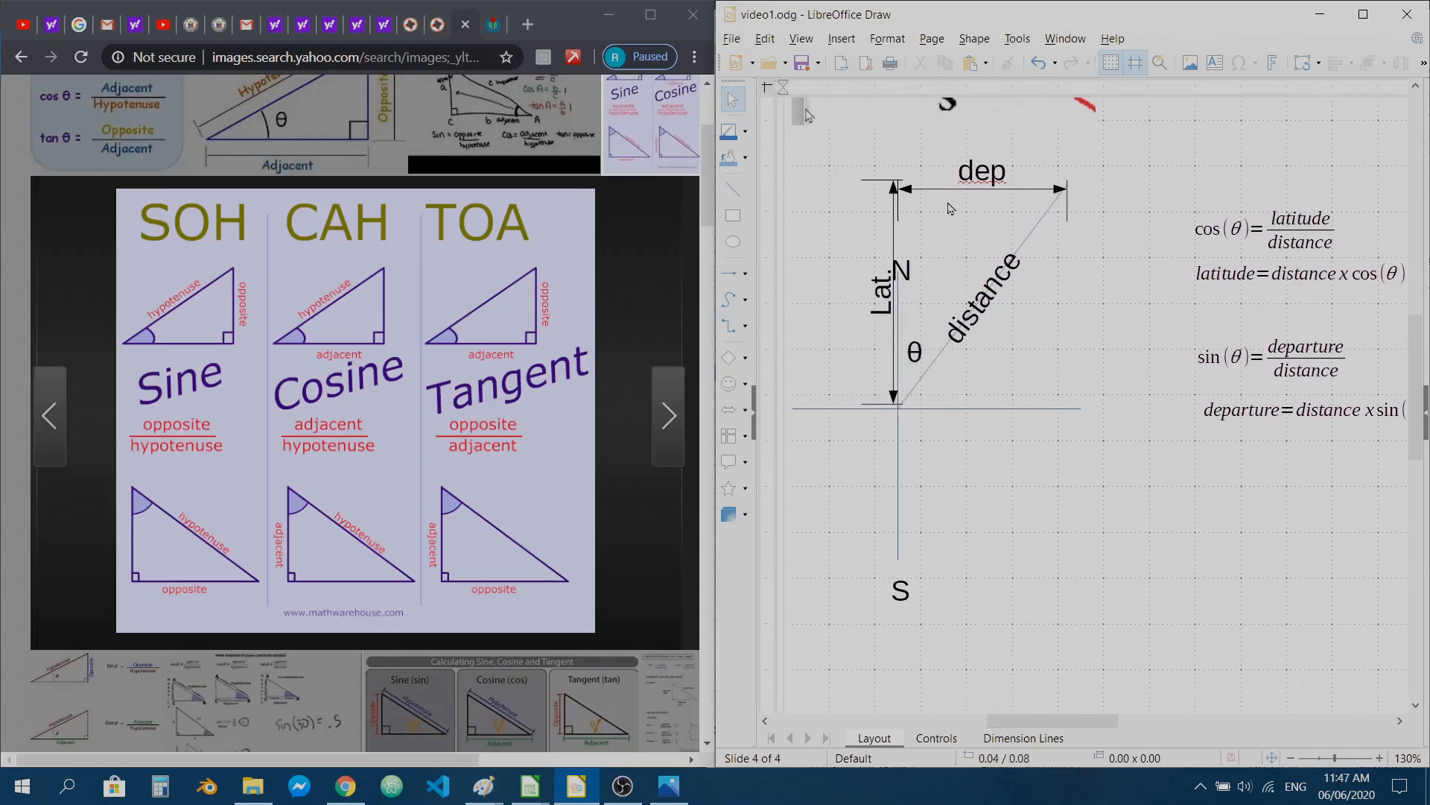
pyautogui.moveTo(1058, 723); pyautogui.dragTo(1082, 727)
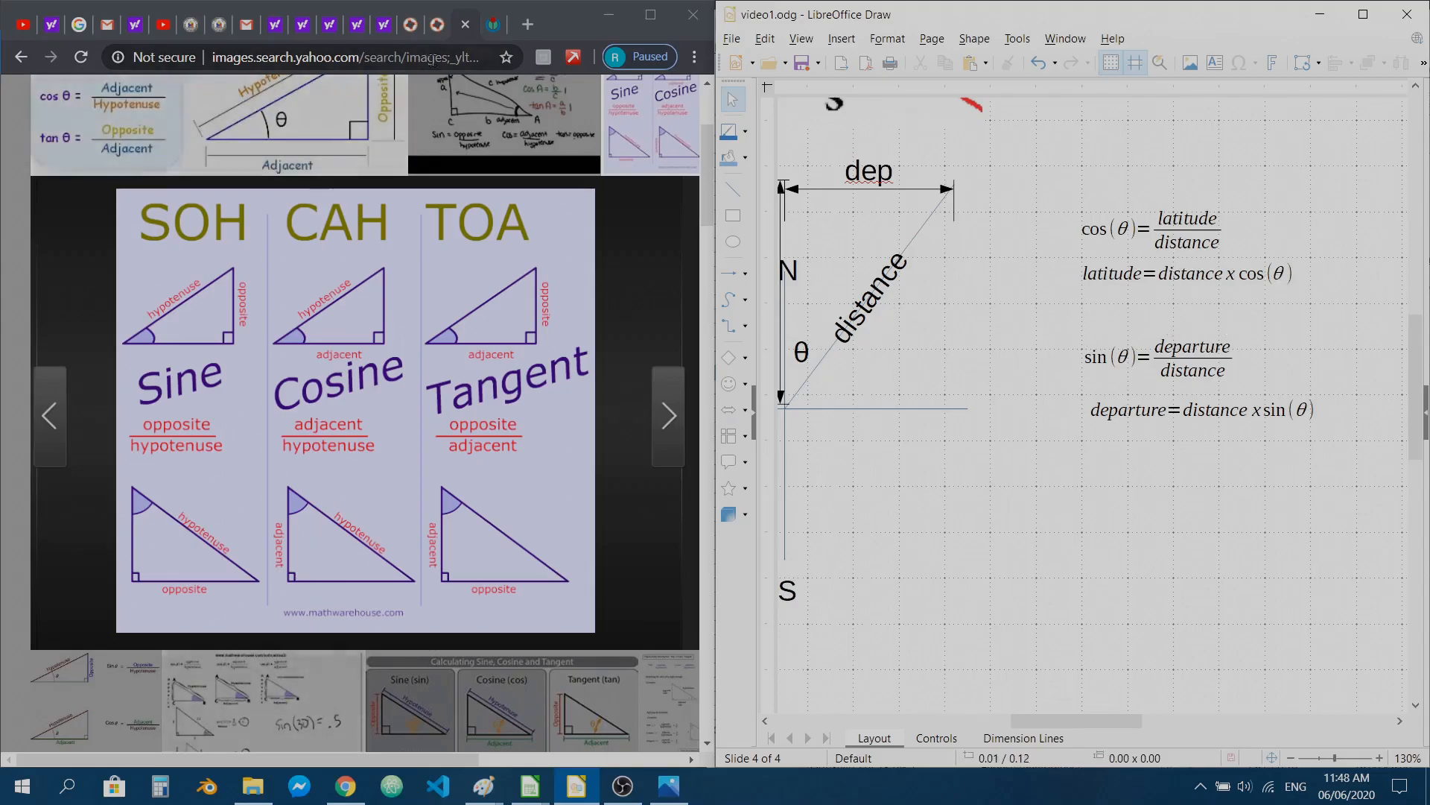
pyautogui.click(492, 30)
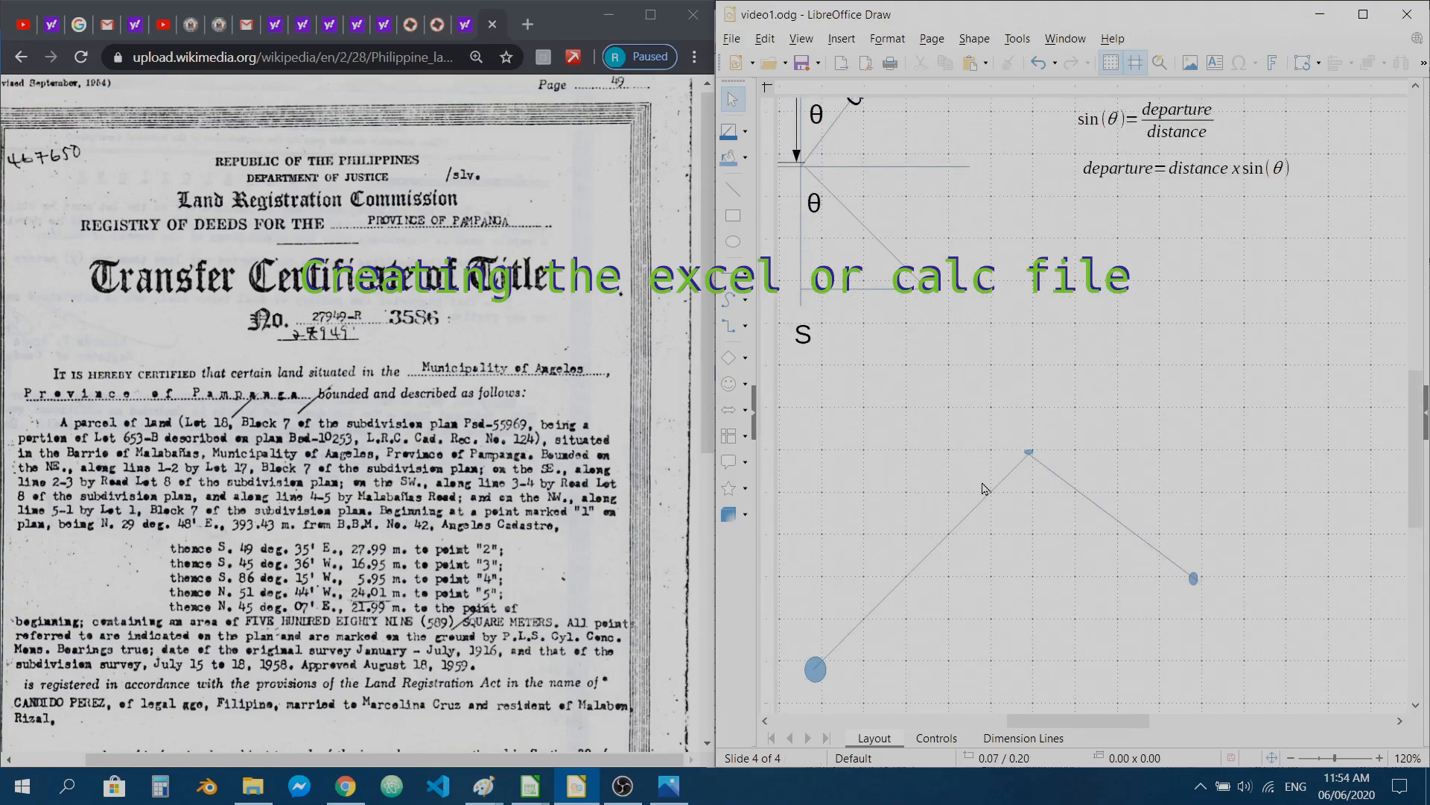
pyautogui.scroll(-2, 924, 468)
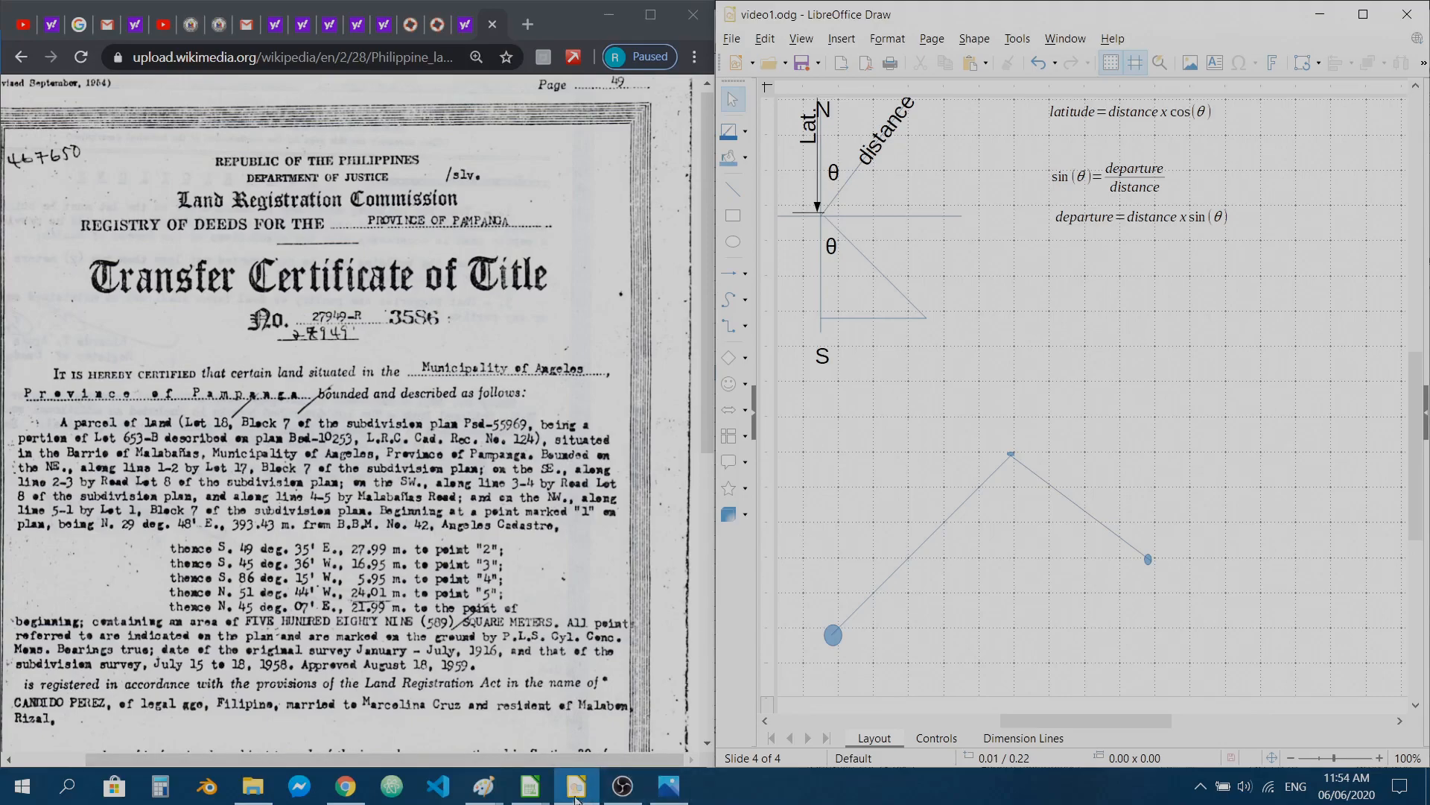
# - Switch to the video1.xlsx spreadsheet in LibreOffice Calc and set the N/S direction of line BBM–1 to N
pyautogui.click(531, 785)
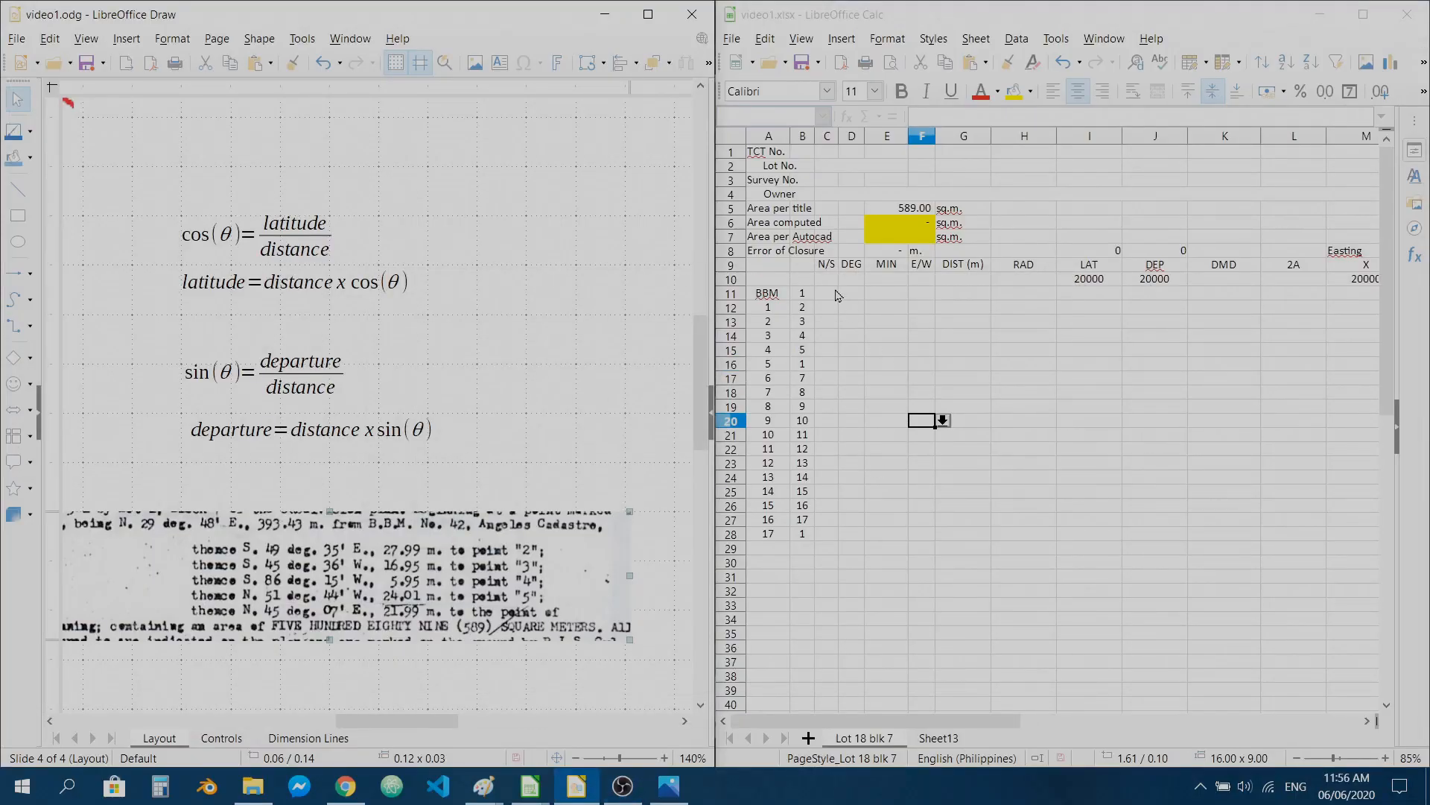
pyautogui.click(838, 296)
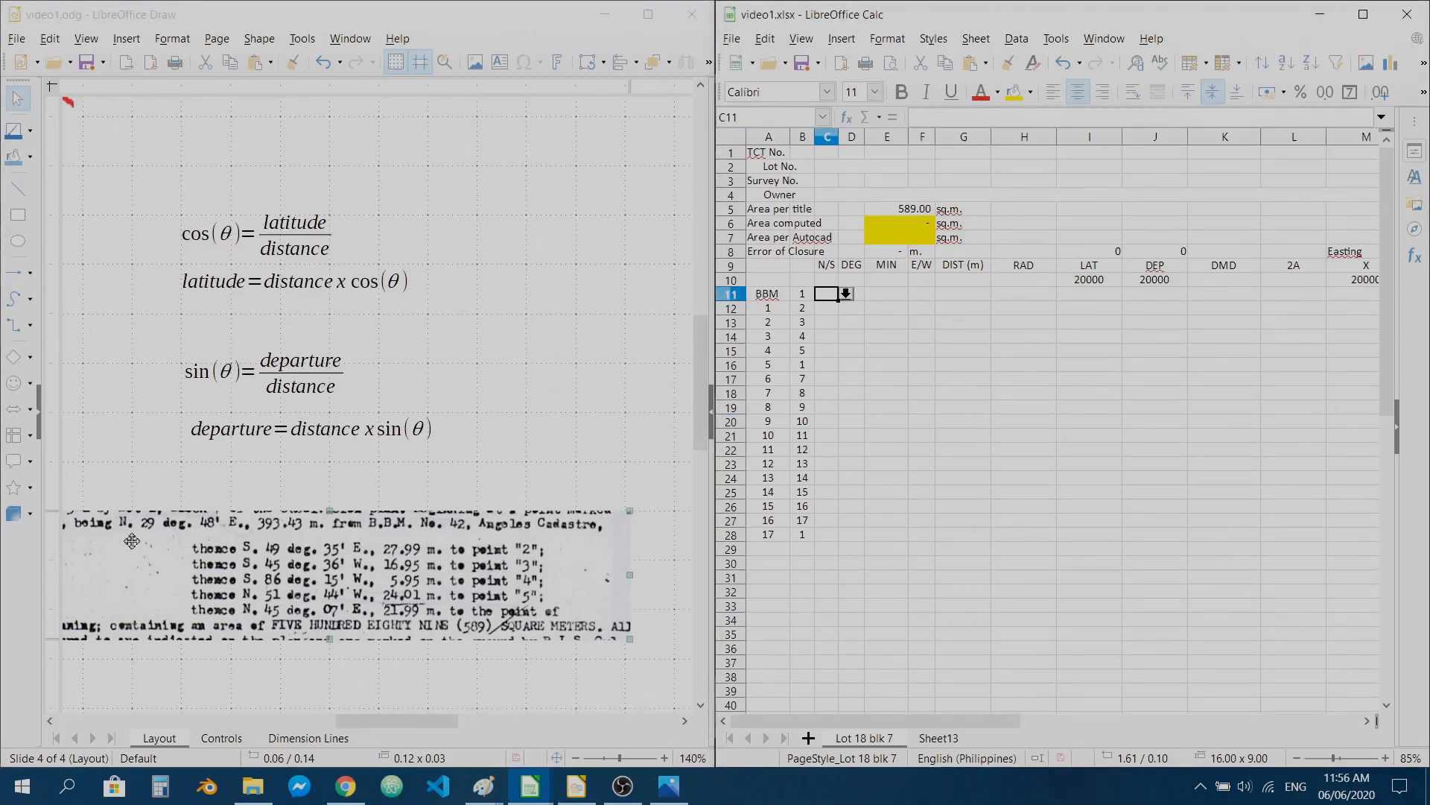
pyautogui.click(845, 293)
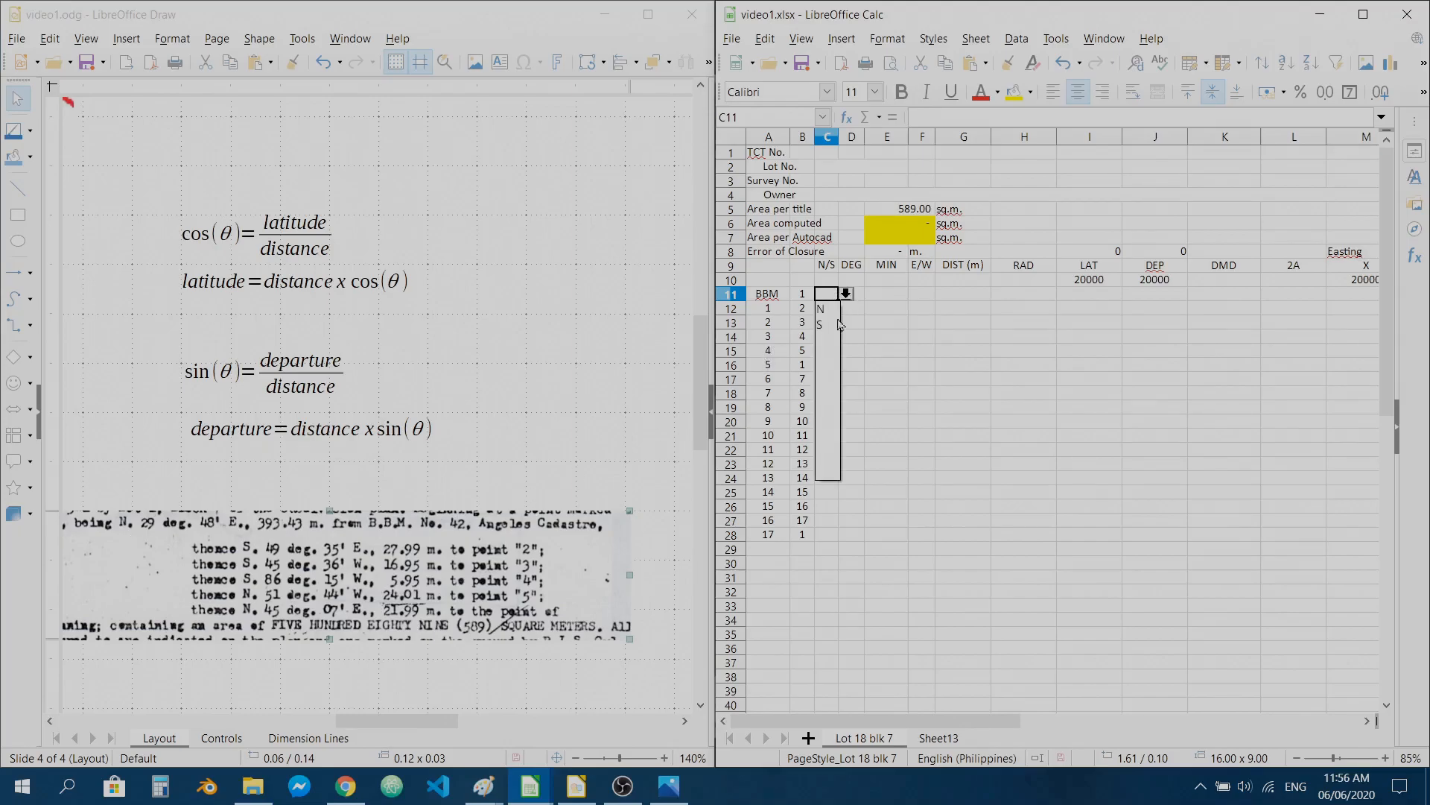
pyautogui.click(821, 308)
pyautogui.press('Return')
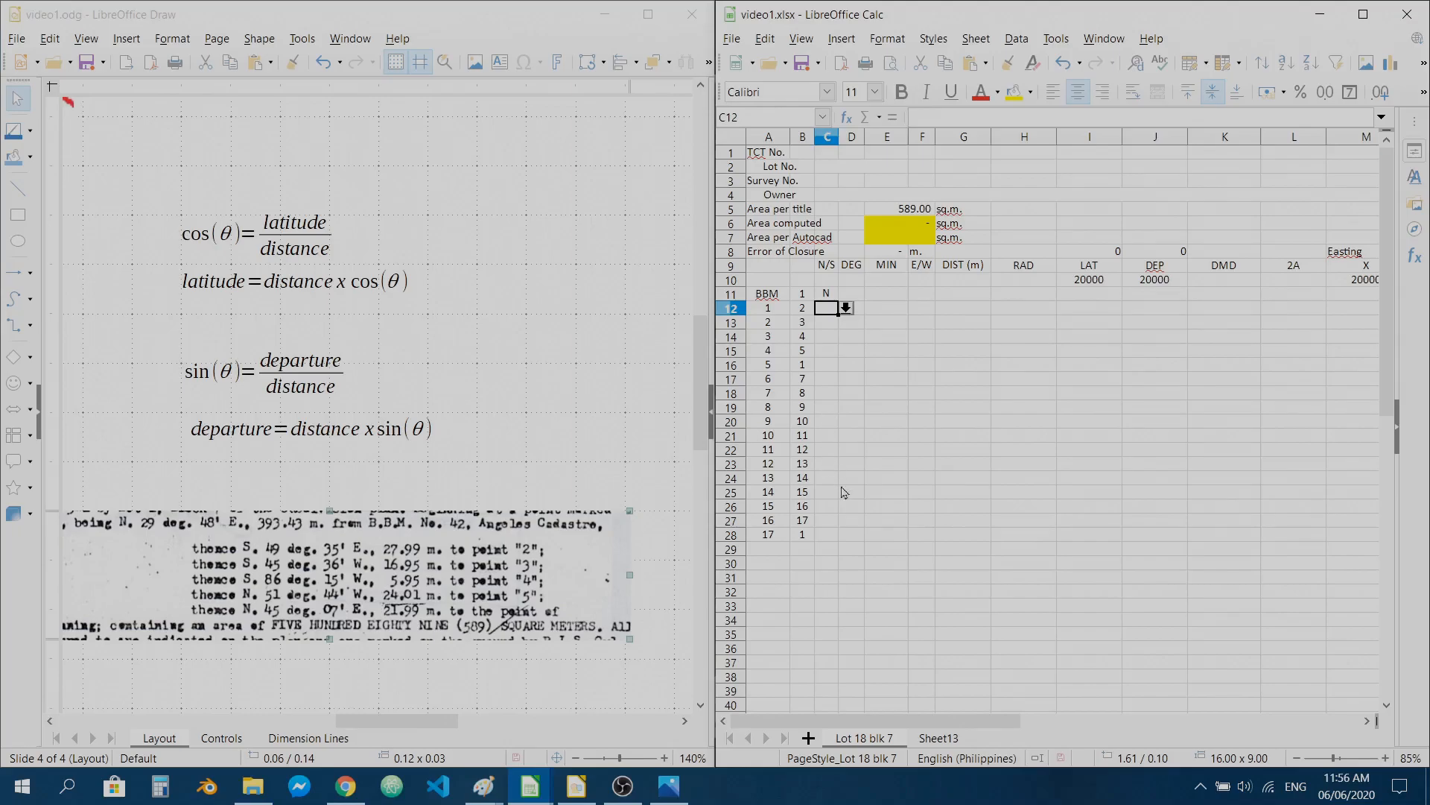
# - Enter 29 degrees and 48 minutes as the bearing angle of line BBM–1
pyautogui.press('Up')
pyautogui.press('Right')
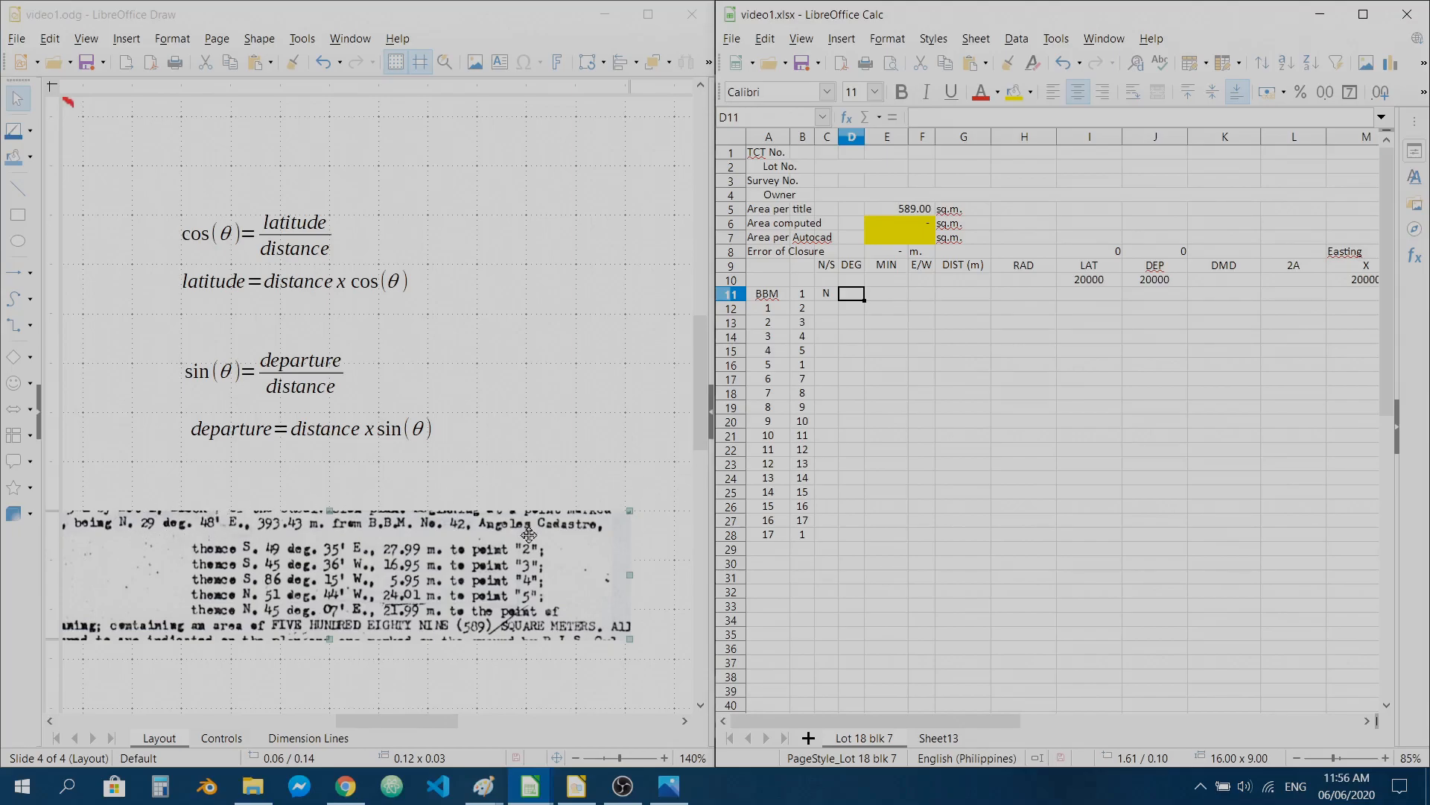
pyautogui.write('29')
pyautogui.press('Tab')
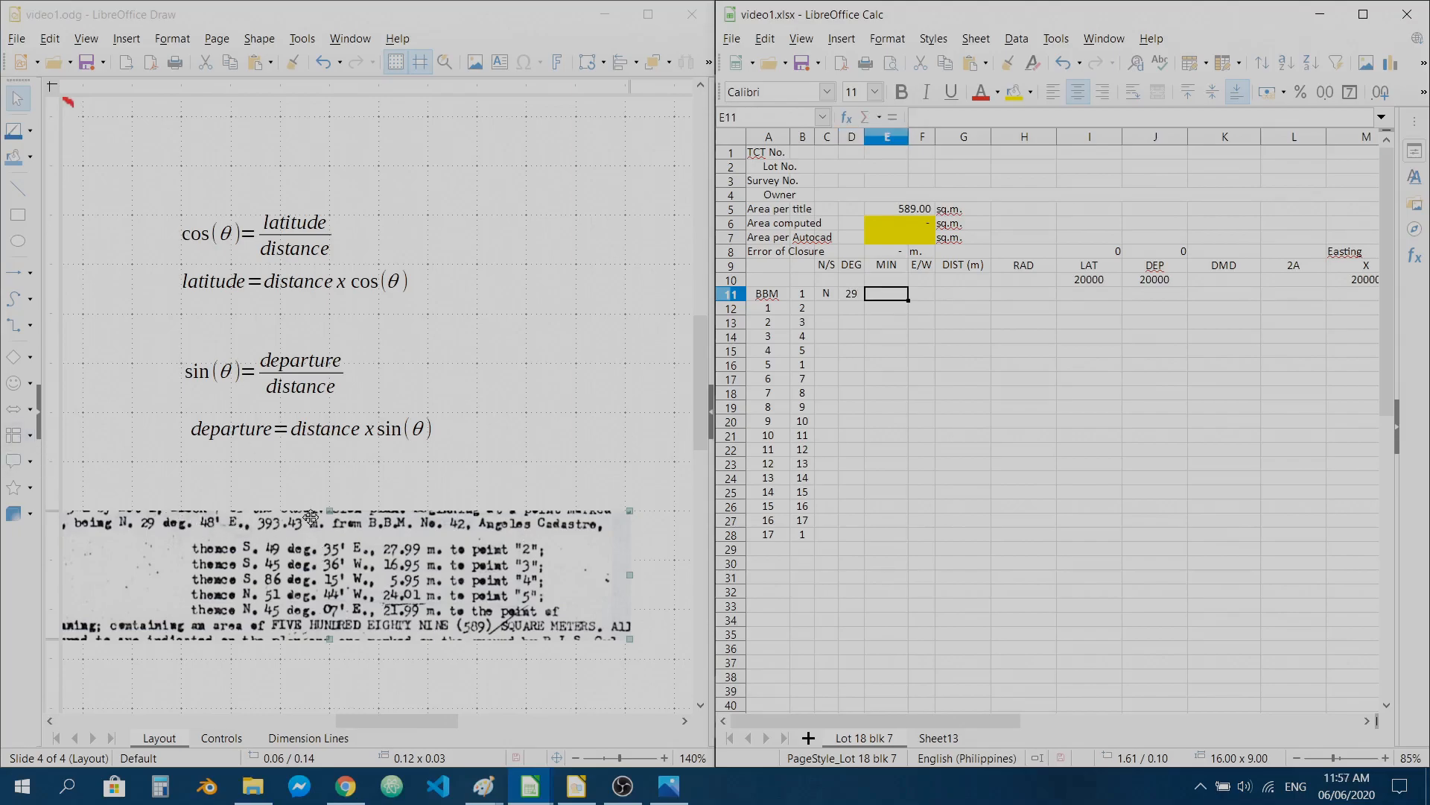
pyautogui.write('48')
pyautogui.press('Tab')
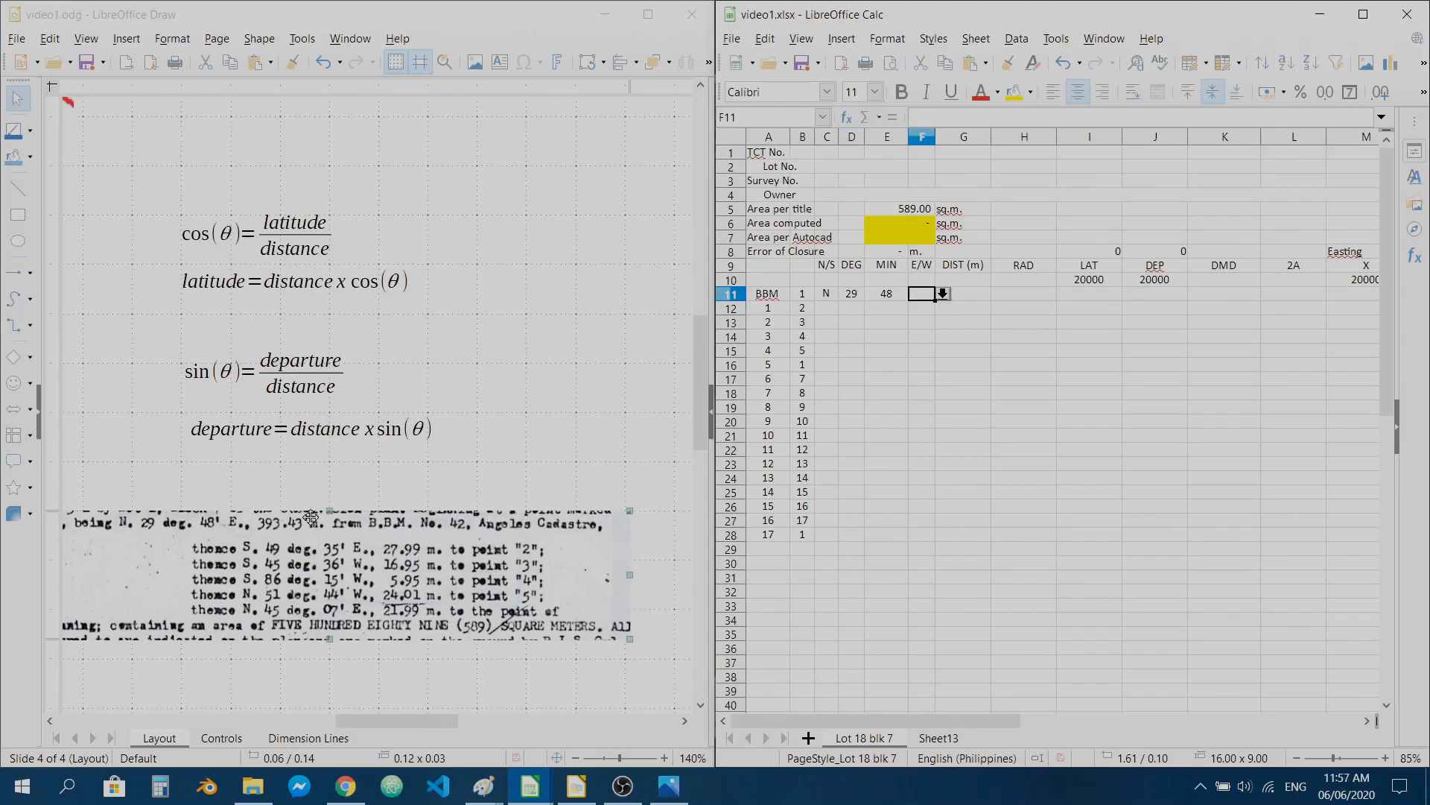
# - Set the E/W direction of line BBM–1 to E and its distance to 393.43 m
pyautogui.click(943, 295)
pyautogui.click(926, 310)
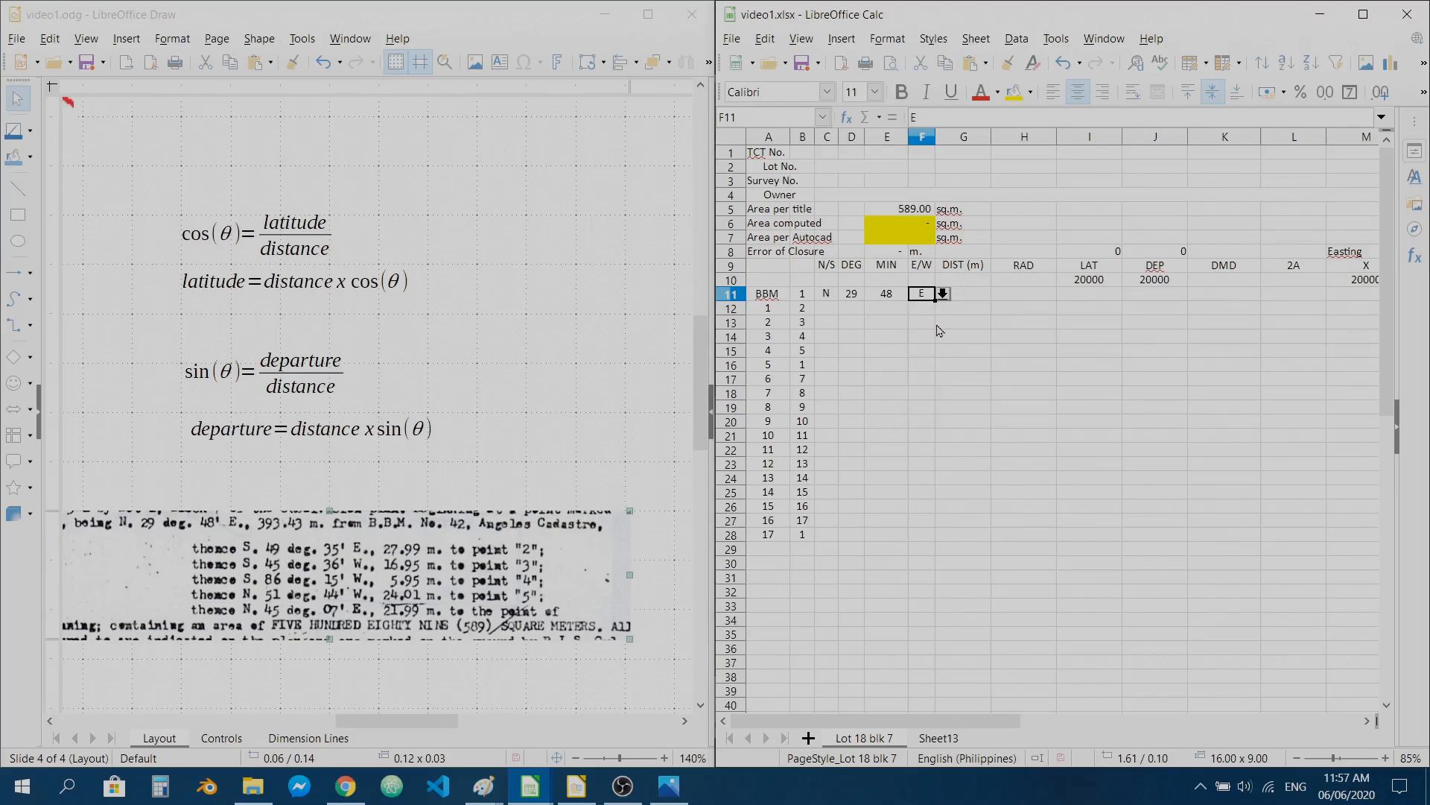
pyautogui.click(982, 327)
pyautogui.press('Up')
pyautogui.press('Up')
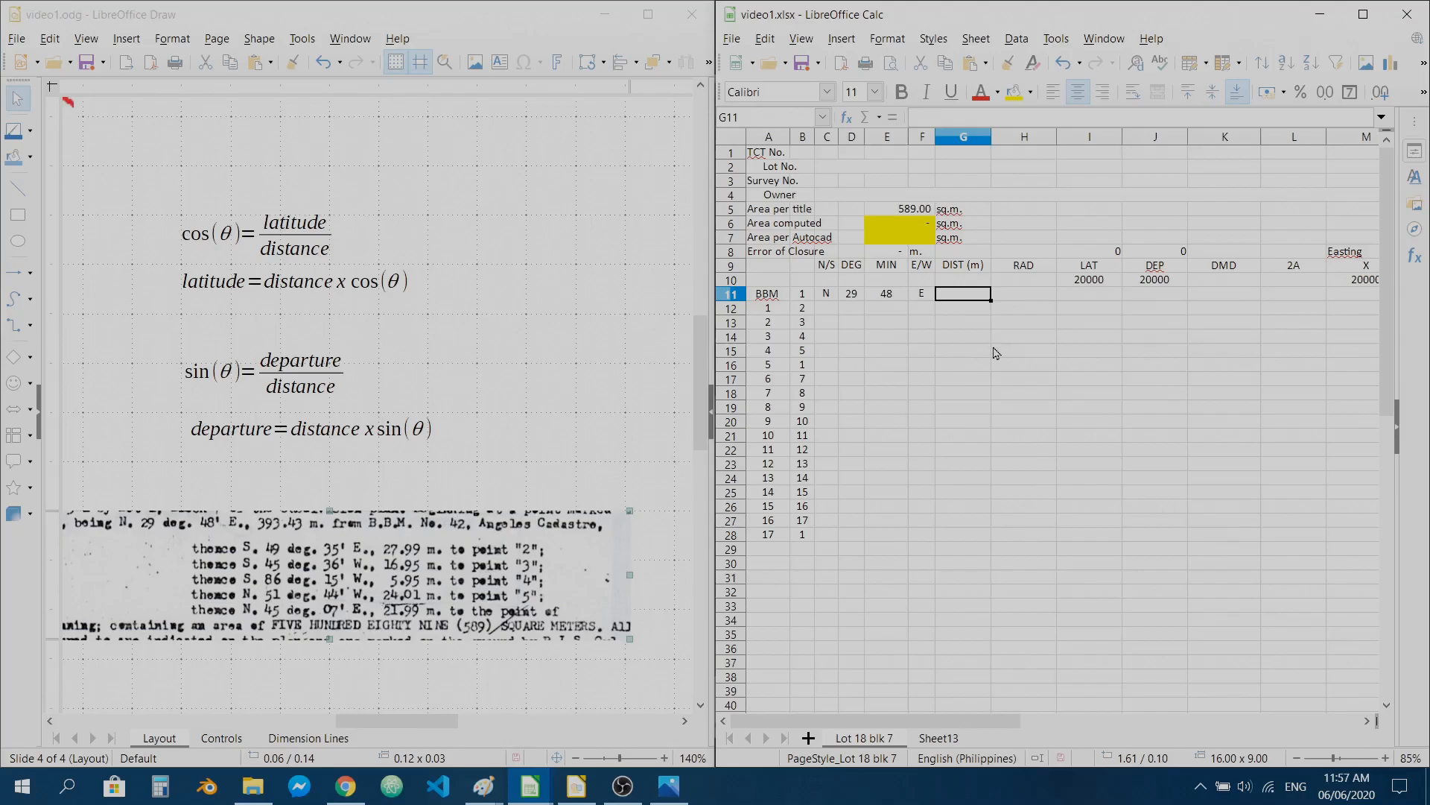
pyautogui.write('393.43')
pyautogui.click(1012, 339)
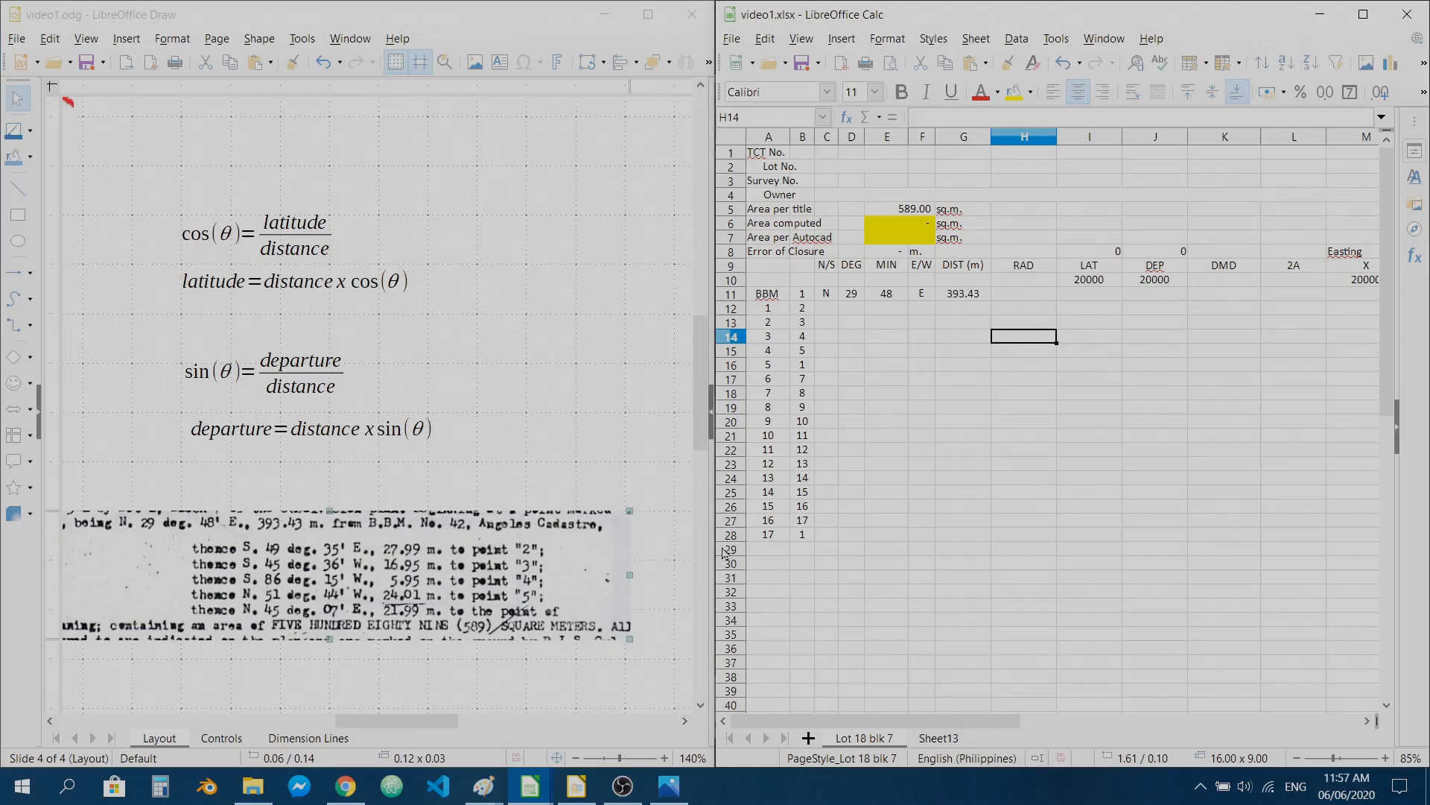
pyautogui.click(623, 786)
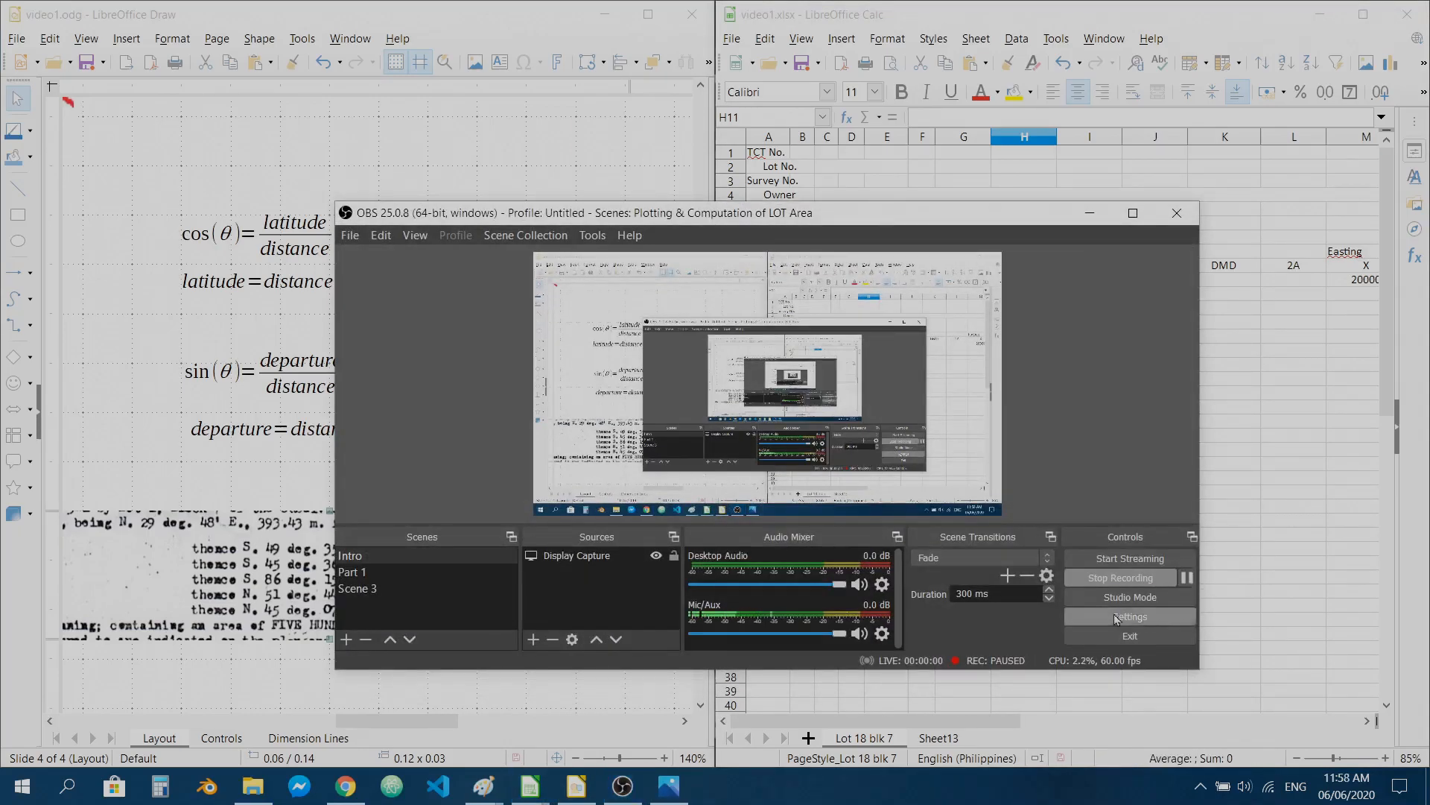
pyautogui.click(1188, 577)
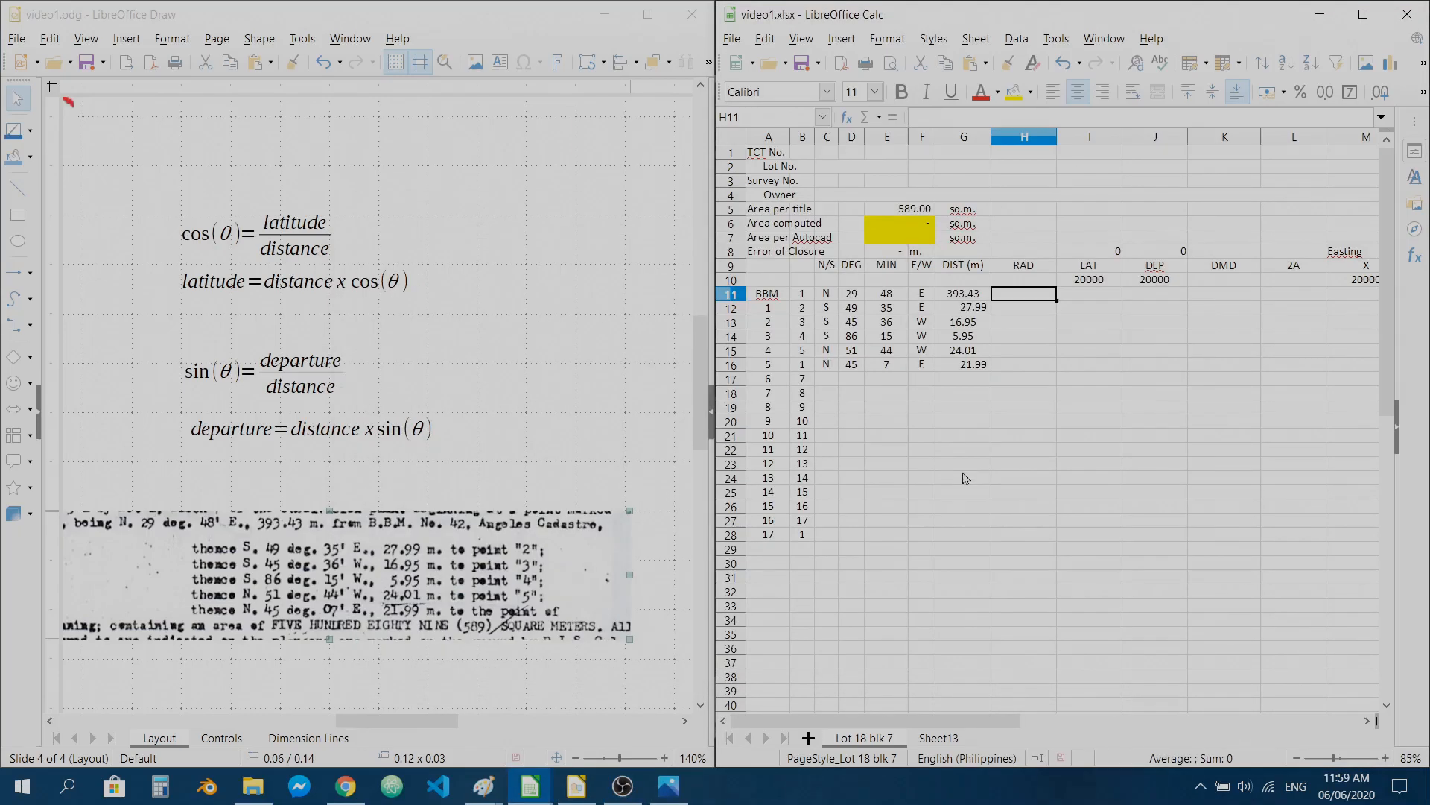
# - Convert the bearing of line BBM–1 to radians in cell H11 with the formula =RADIANS(D11+E11/60)
pyautogui.click(1036, 311)
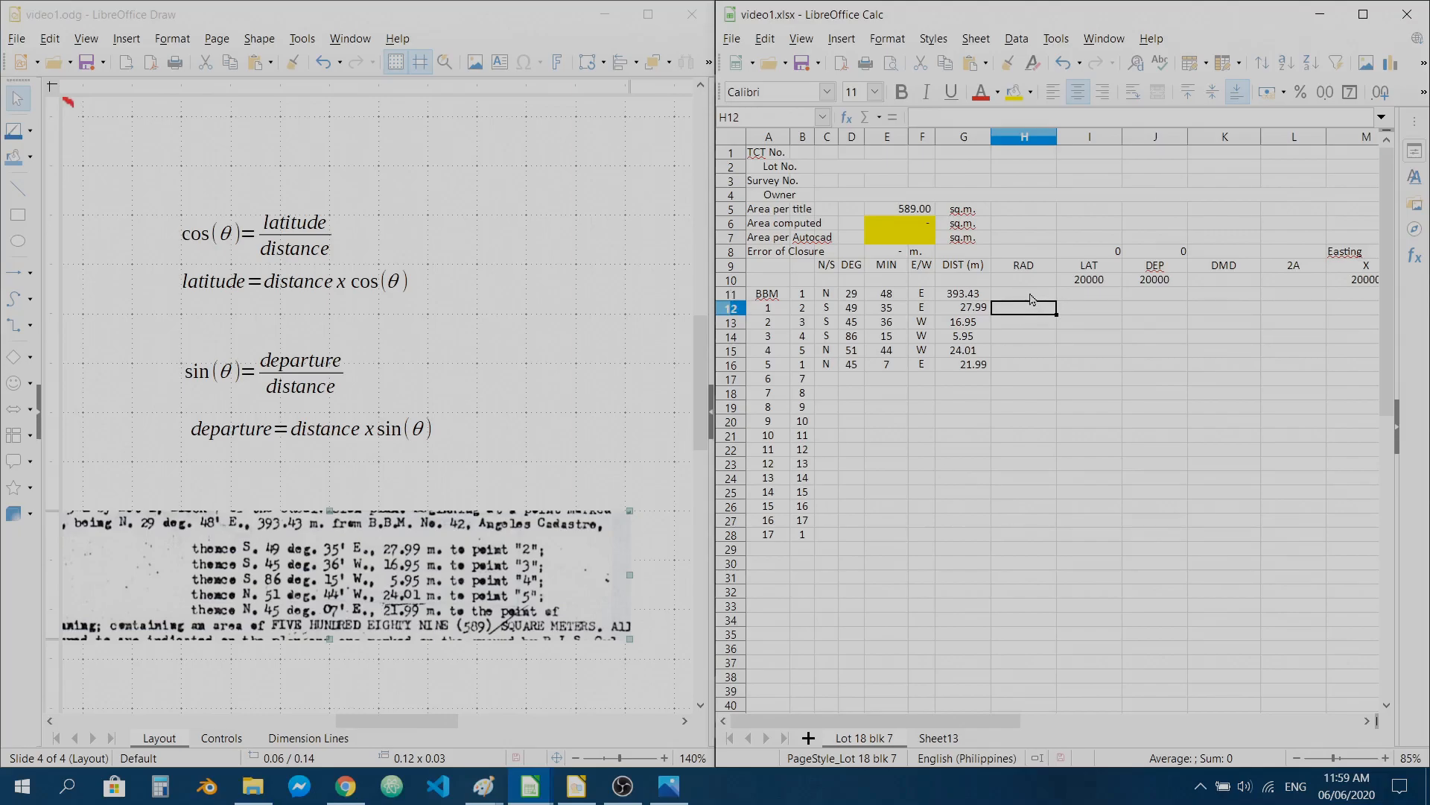
pyautogui.click(1031, 297)
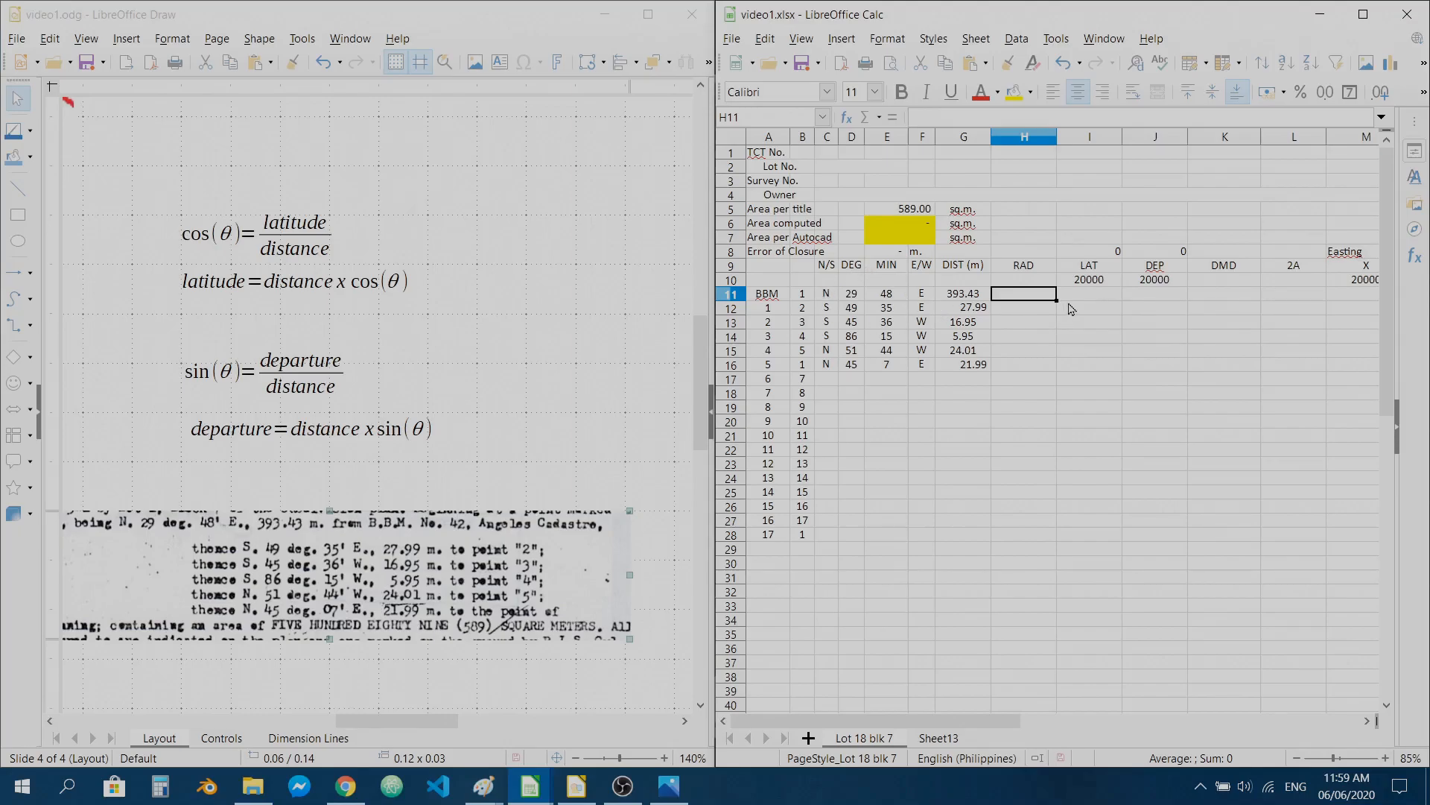
pyautogui.write('=ra')
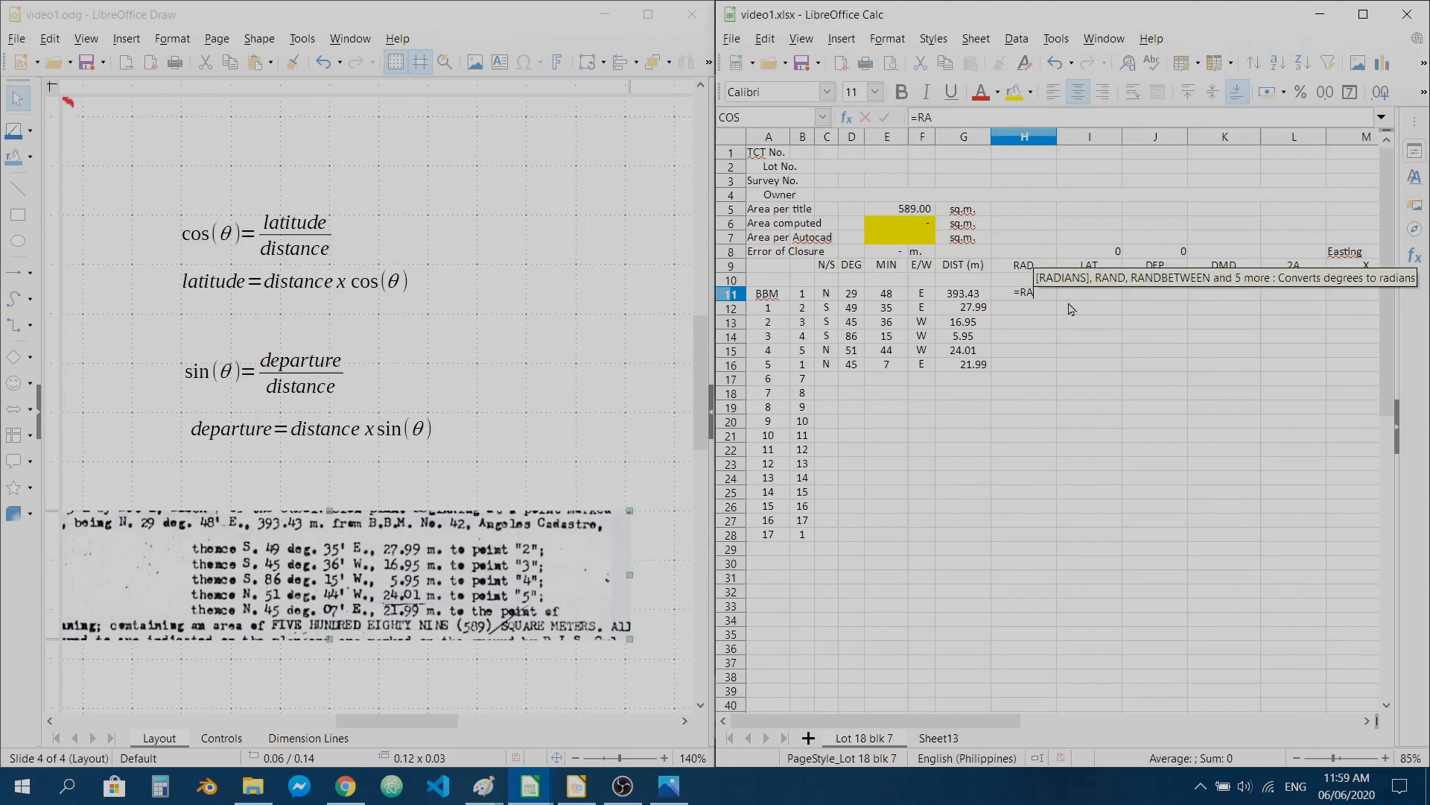
pyautogui.press('Return')
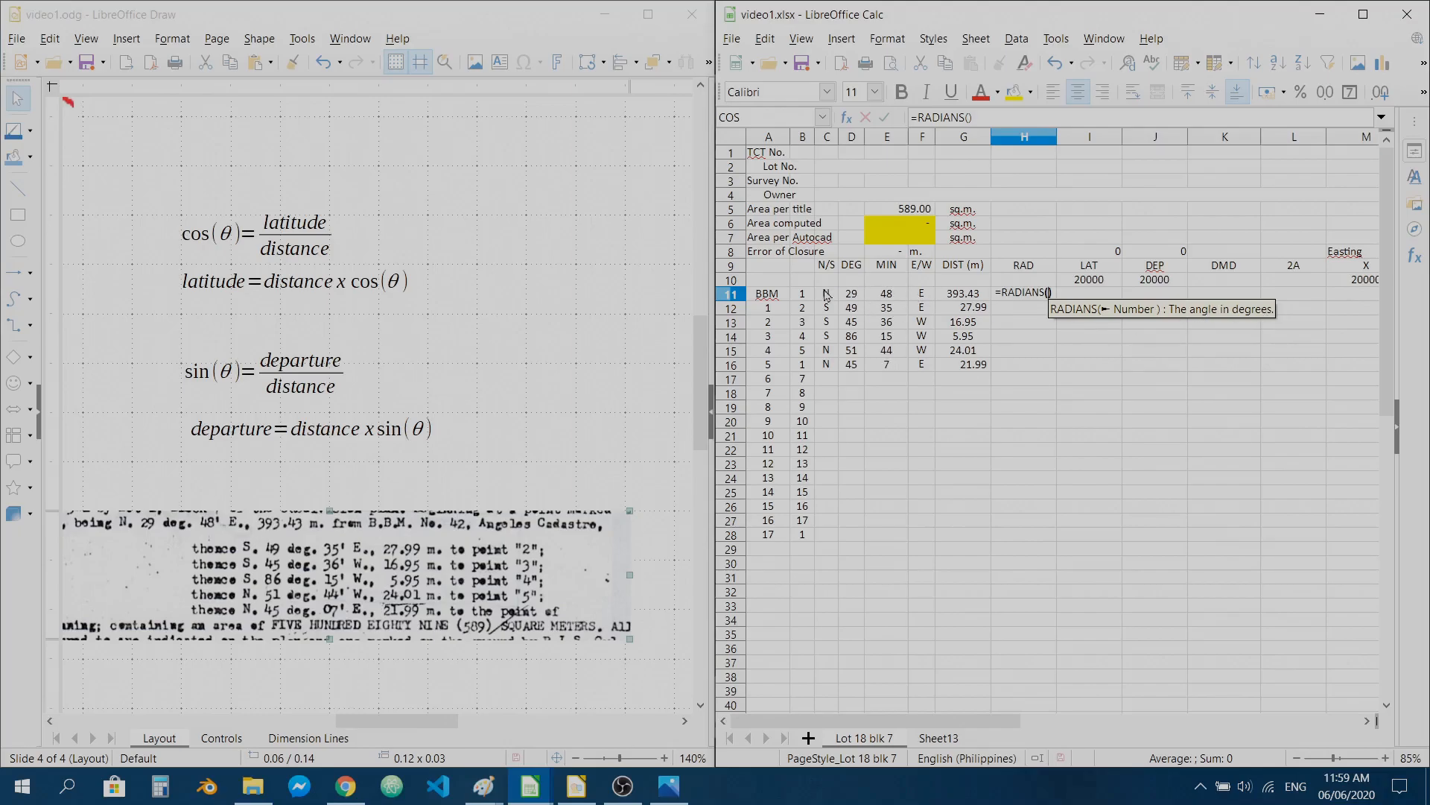
pyautogui.click(857, 298)
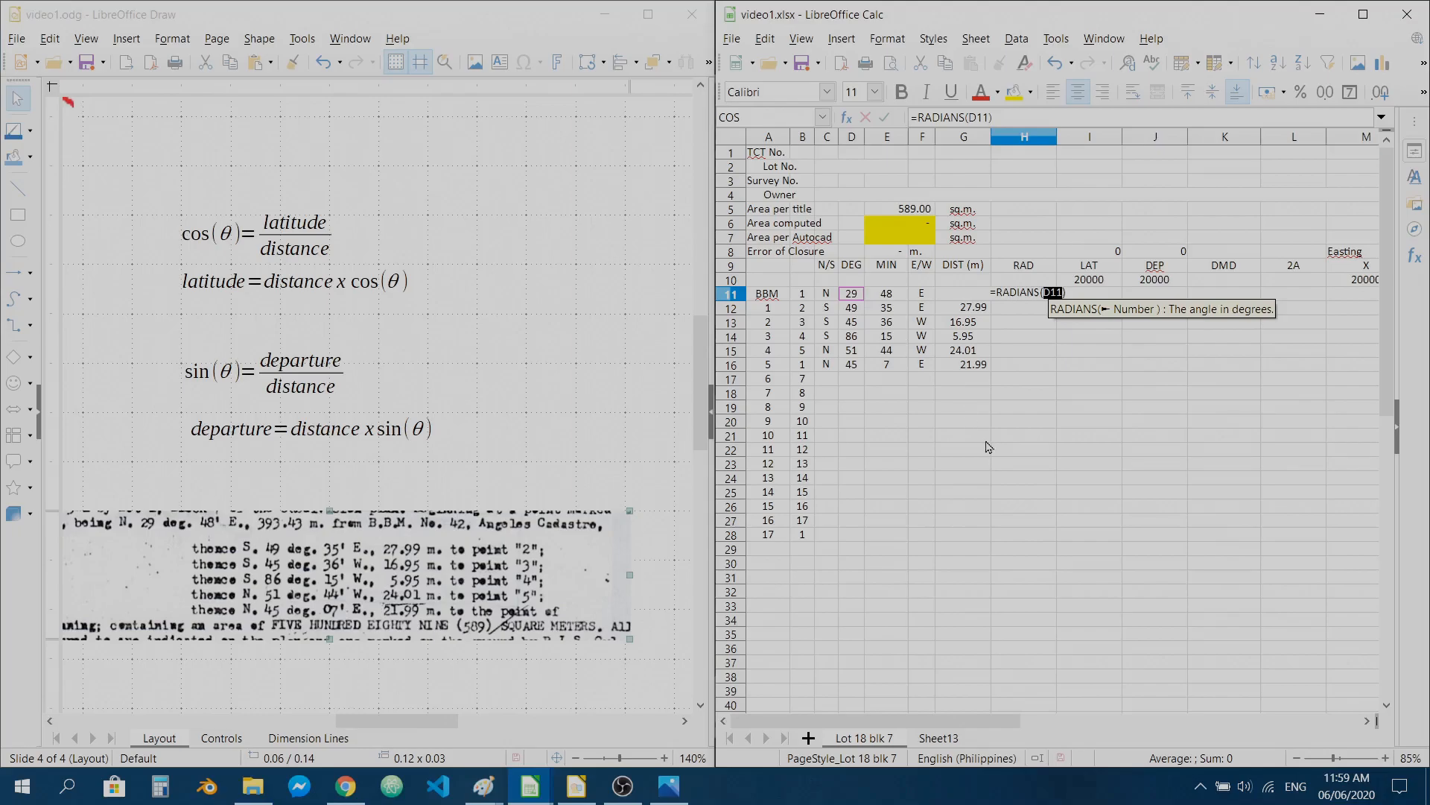
pyautogui.write('+')
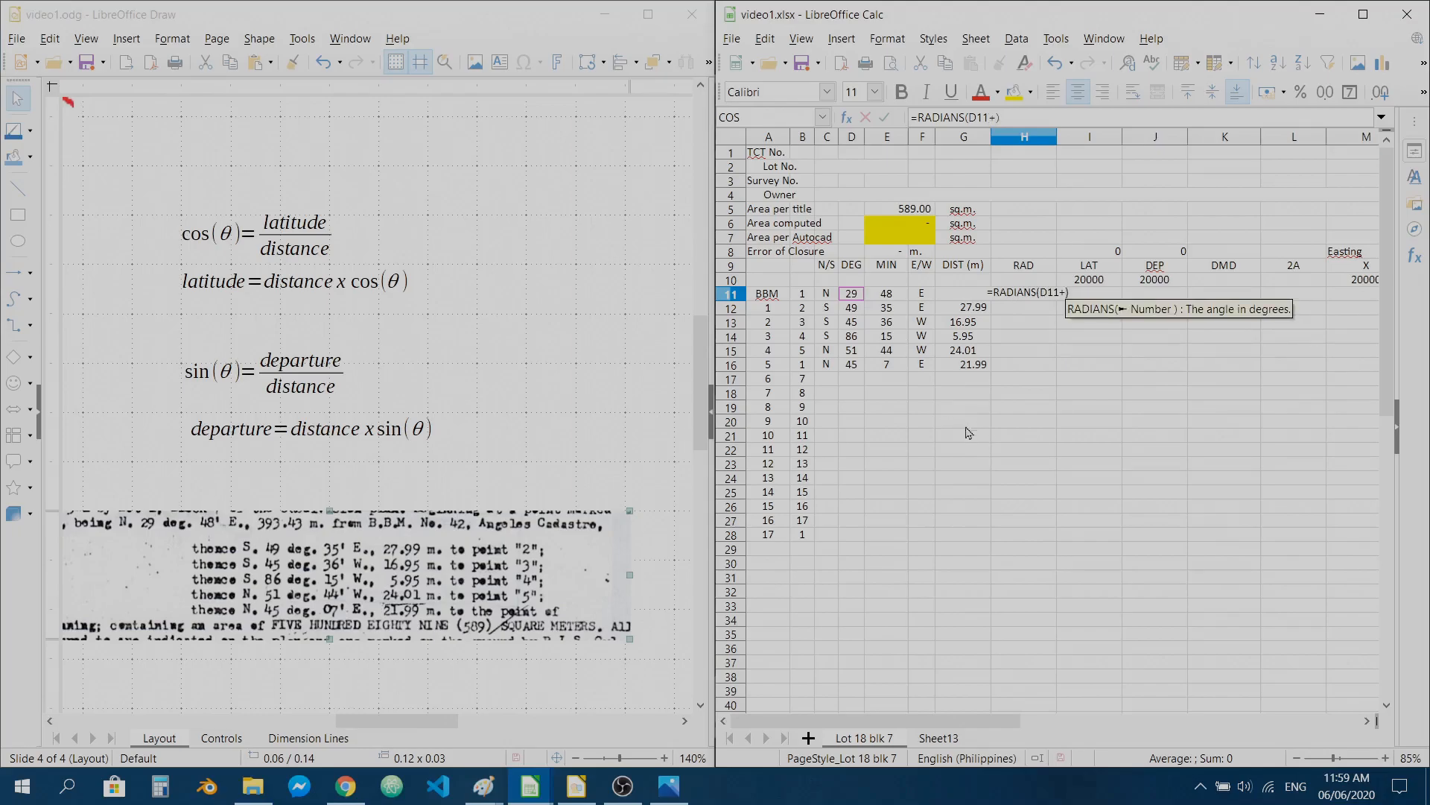
pyautogui.click(882, 297)
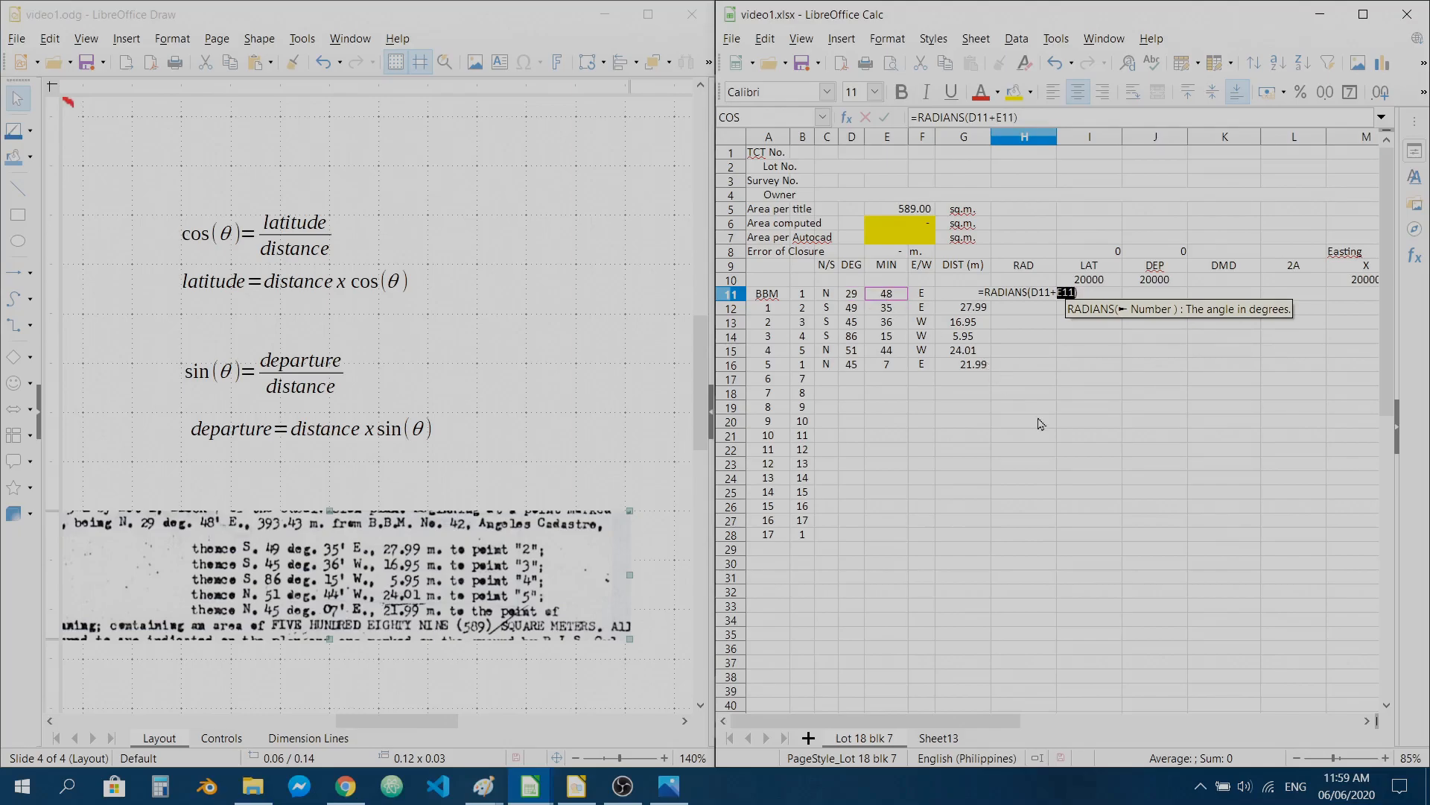
pyautogui.write('/')
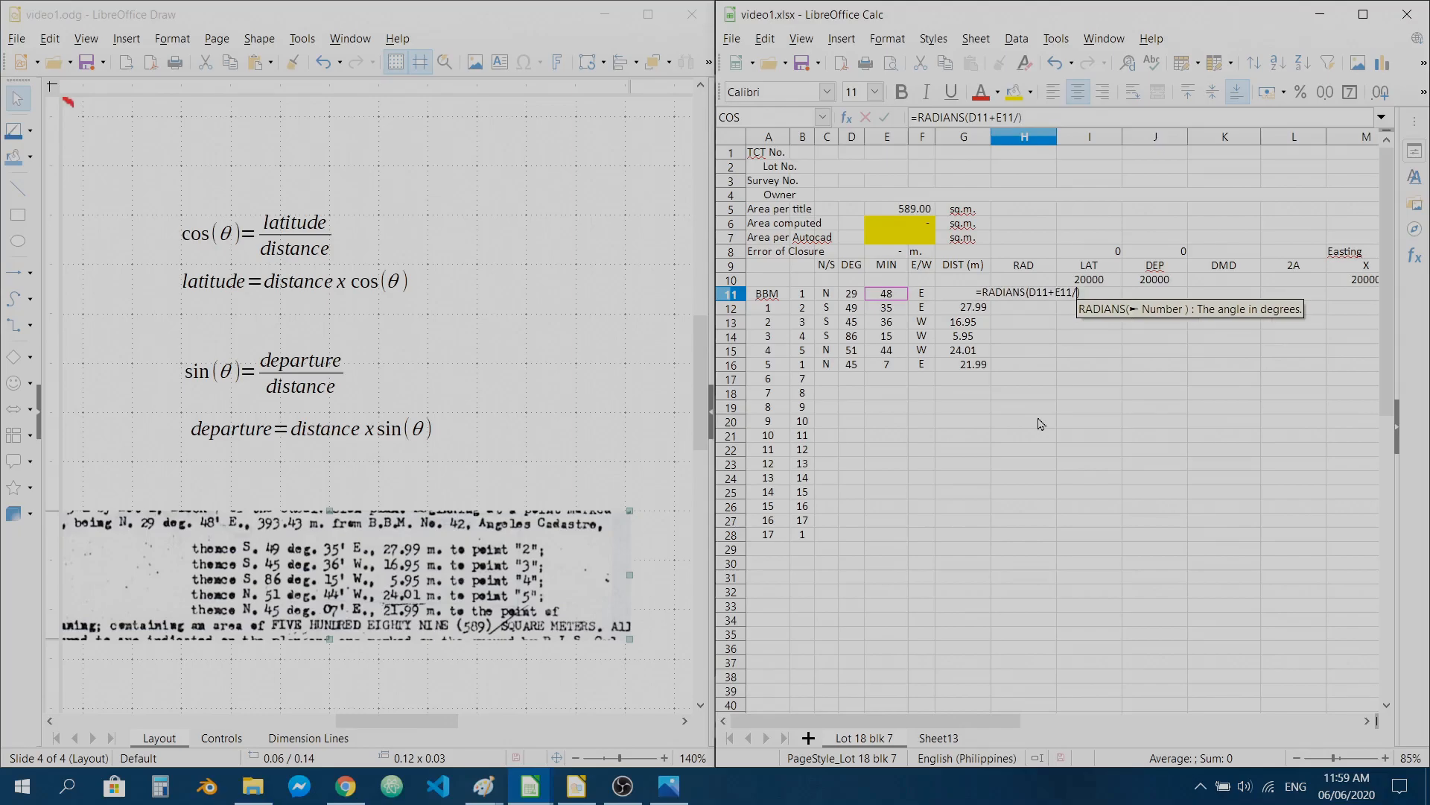
pyautogui.write('60')
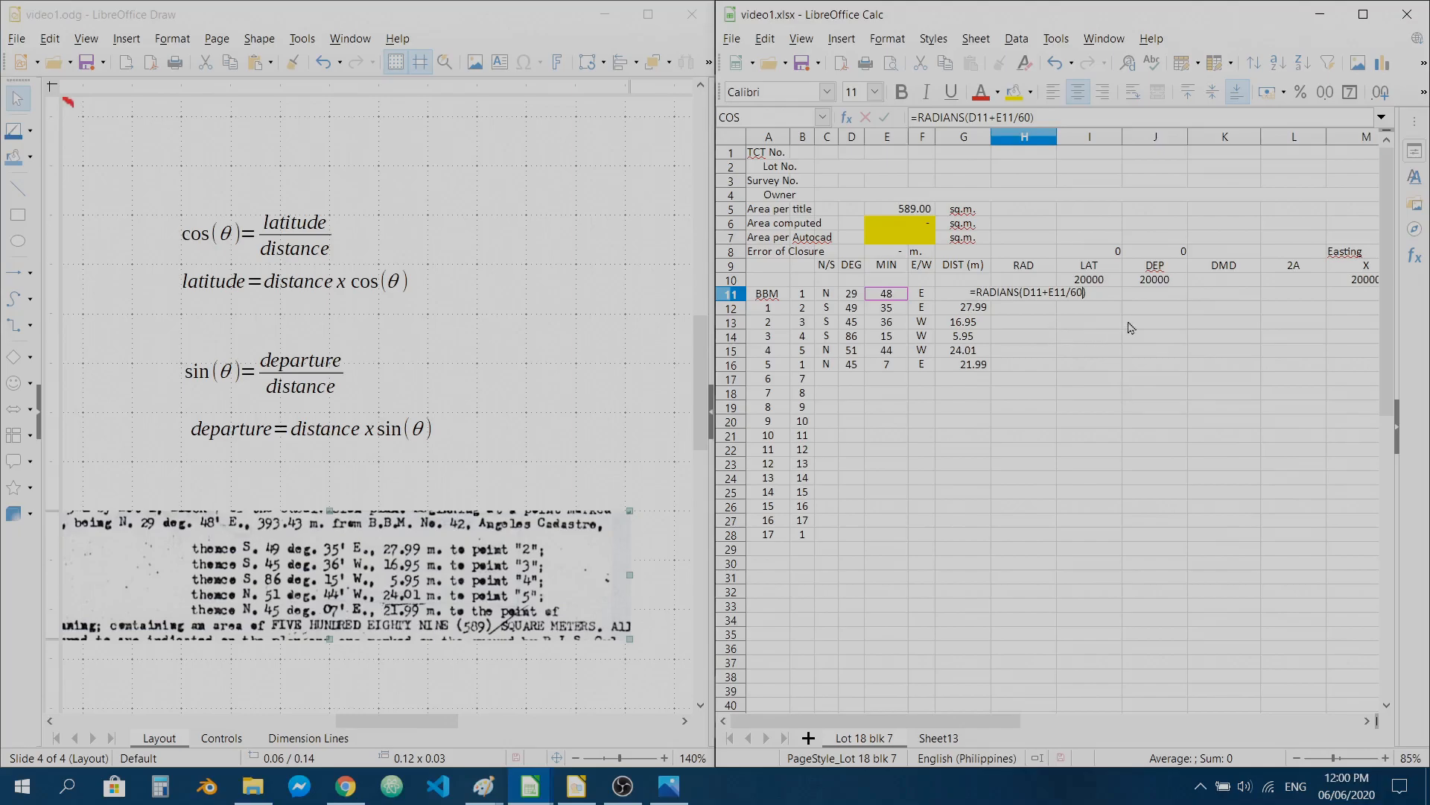
pyautogui.press('Return')
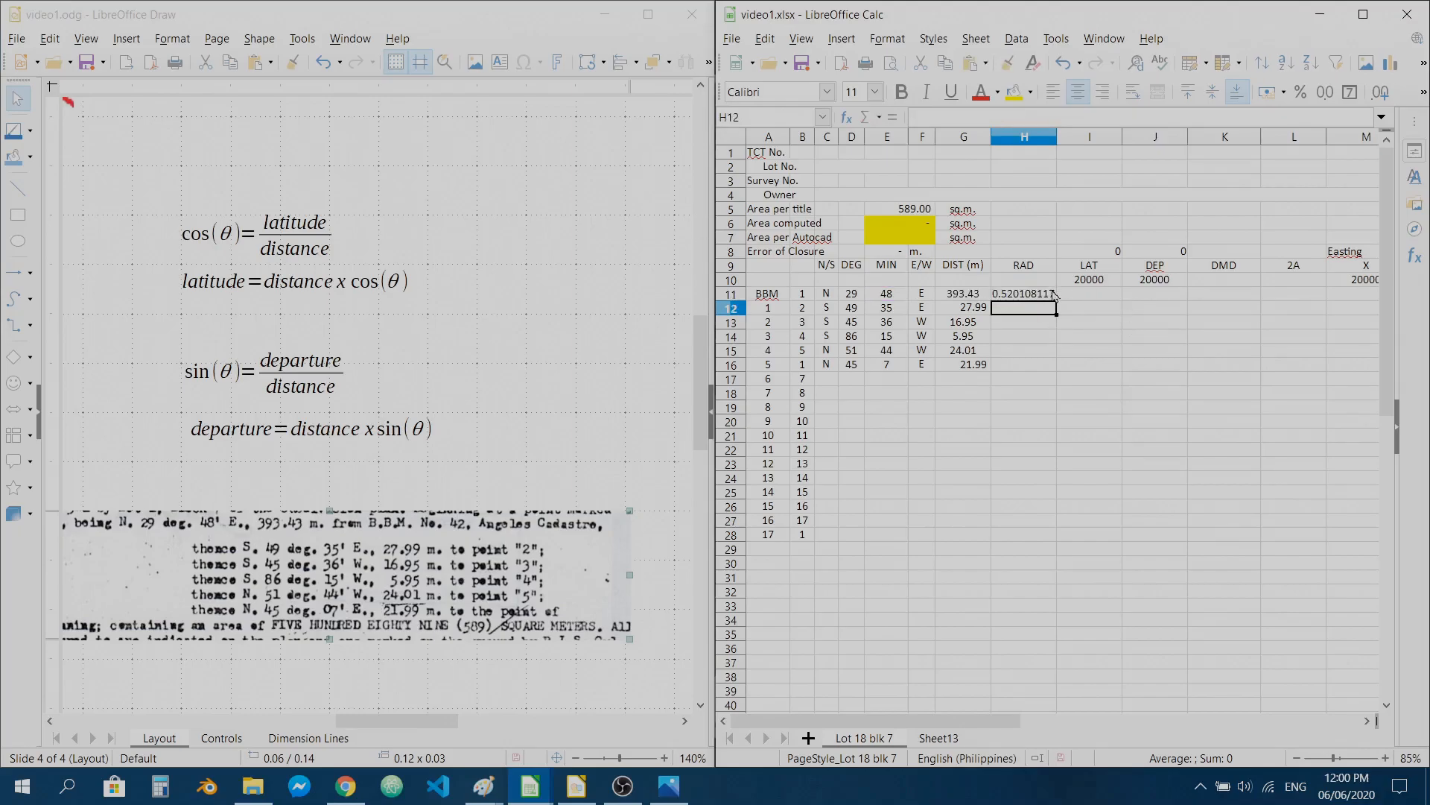
# - Fill the radians formula from H11 down through H16 for the remaining lines
pyautogui.doubleClick(1054, 296)
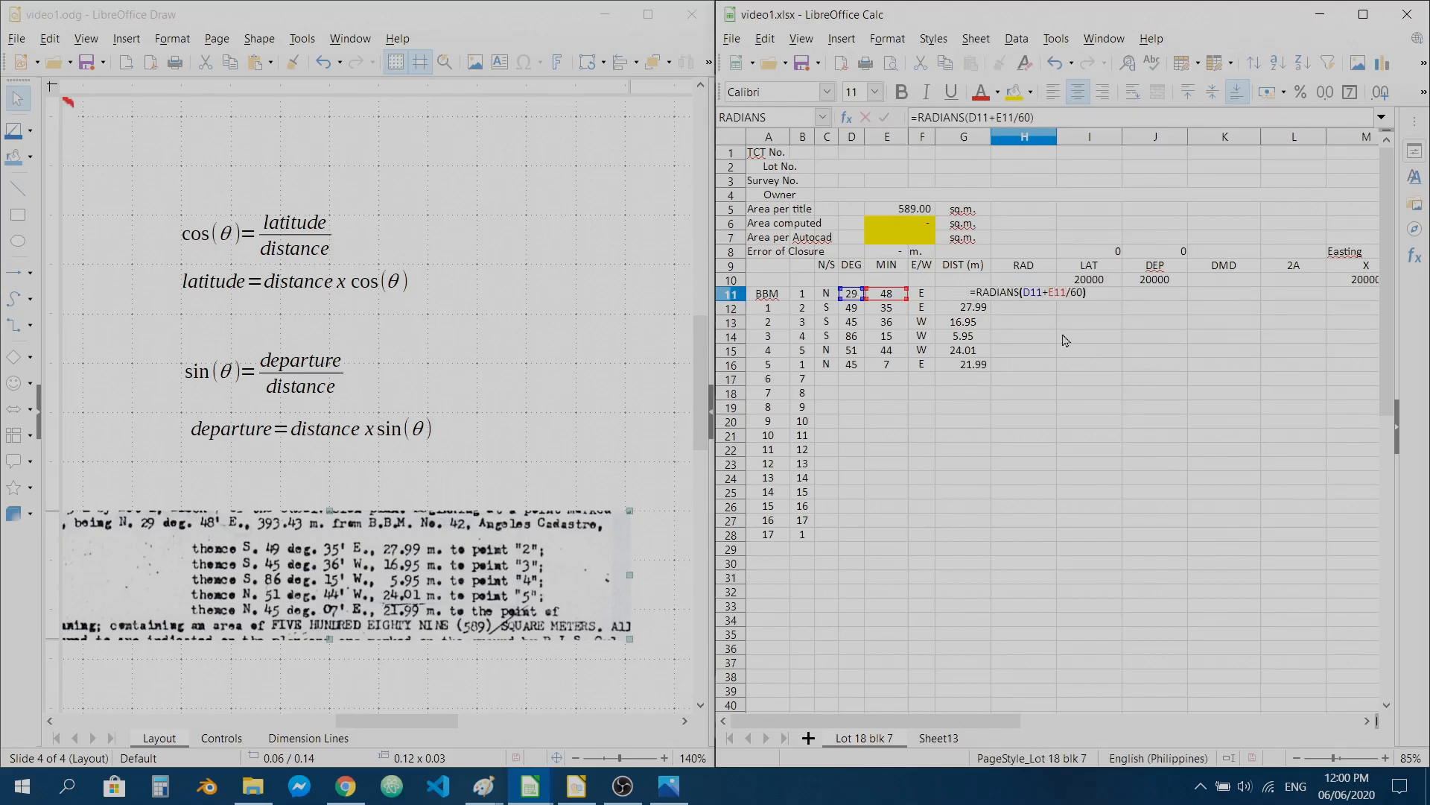
pyautogui.press('Return')
pyautogui.doubleClick(1059, 301)
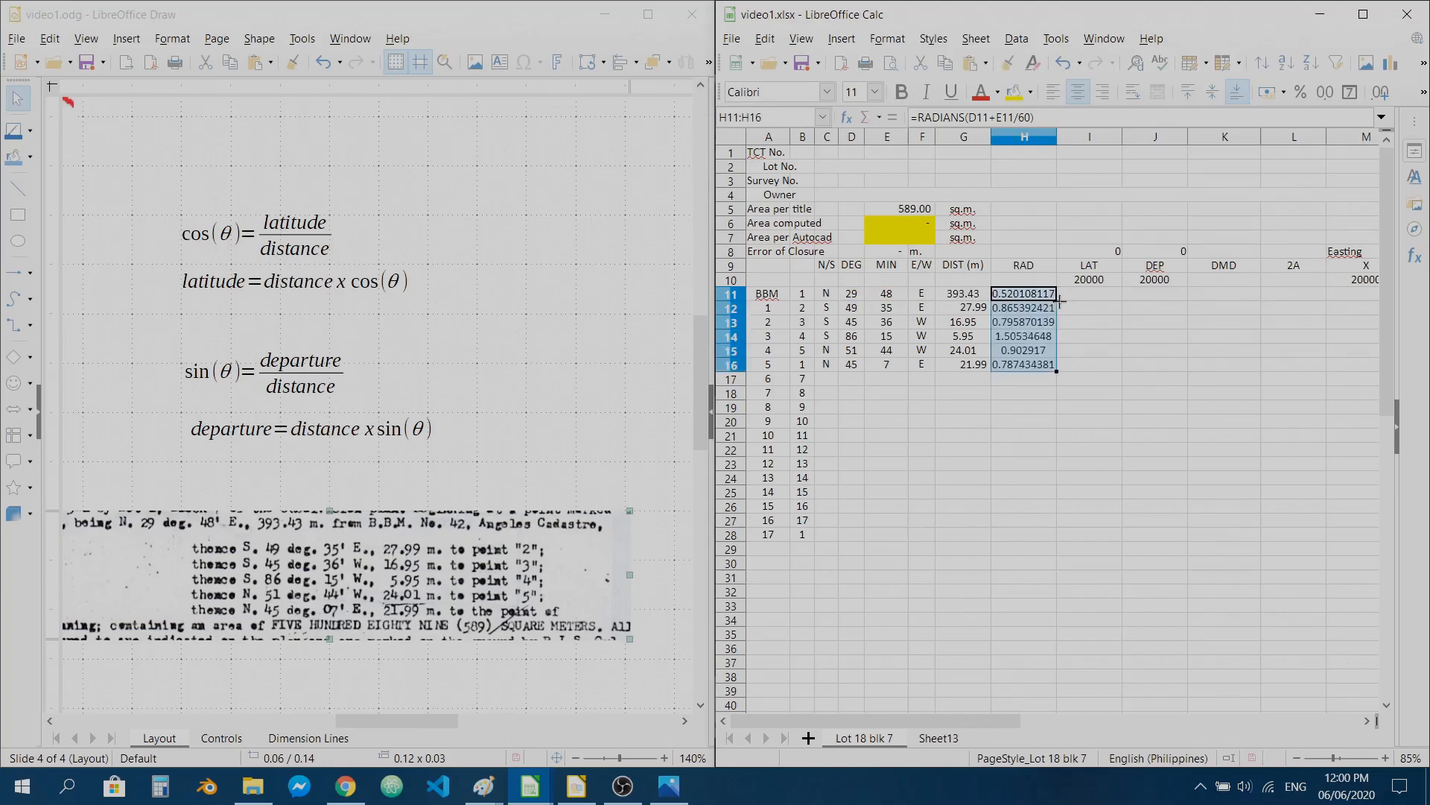
# - Start the latitude formula in cell I11 with an IF test for C11 equal to "N"
pyautogui.click(1084, 301)
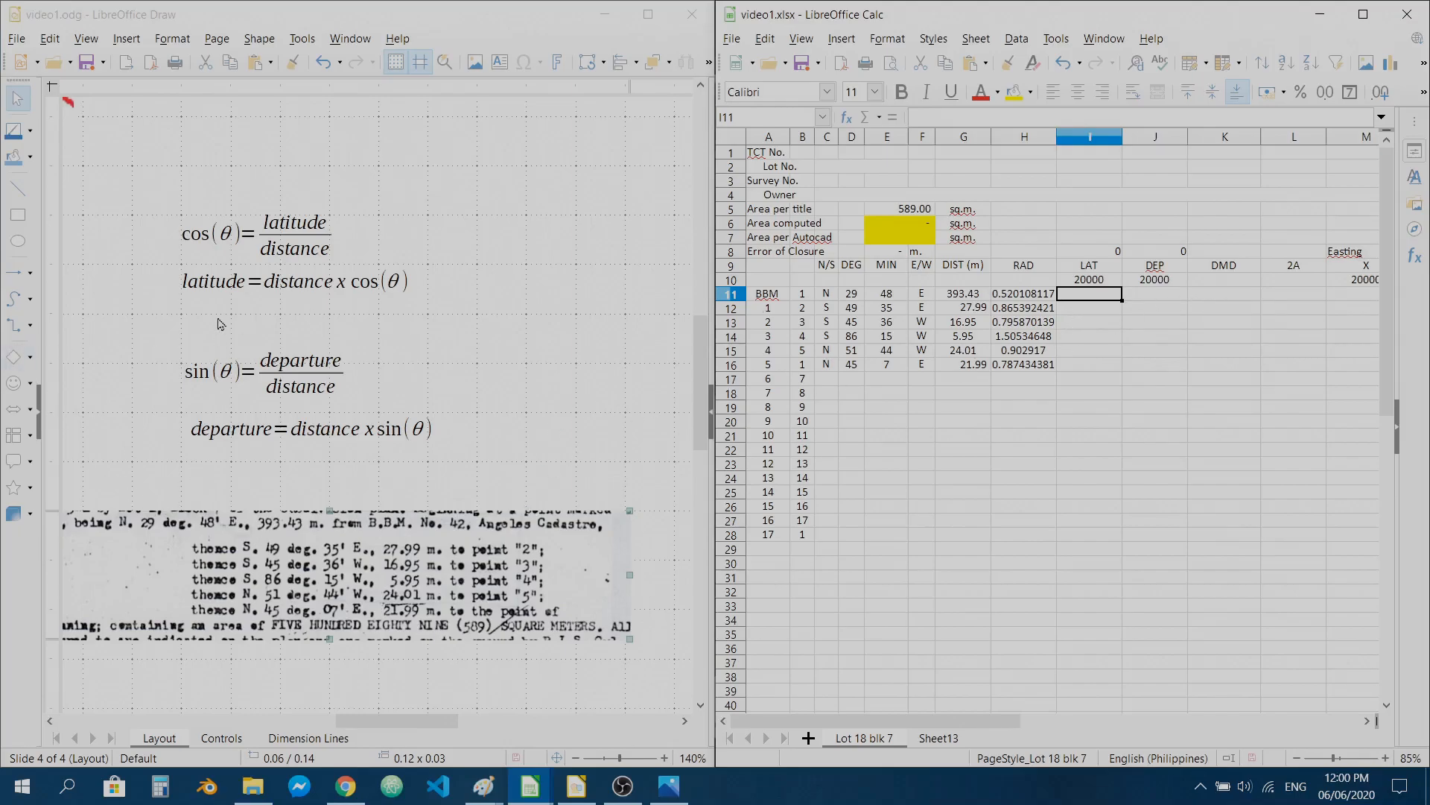
pyautogui.moveTo(391, 720)
pyautogui.mouseDown()
pyautogui.moveTo(328, 721)
pyautogui.moveTo(359, 735)
pyautogui.mouseUp()
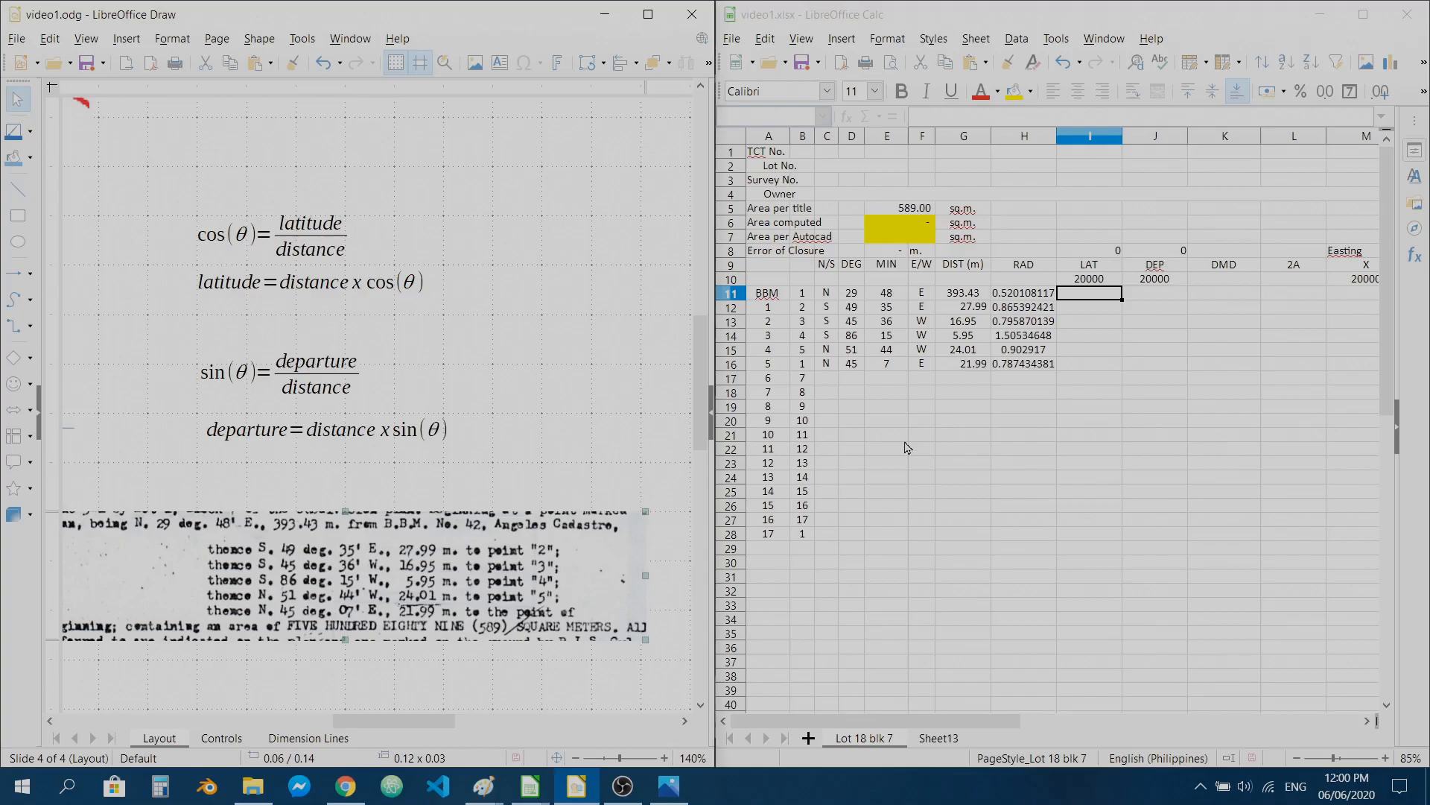
pyautogui.click(1090, 311)
pyautogui.click(1094, 296)
pyautogui.write('=')
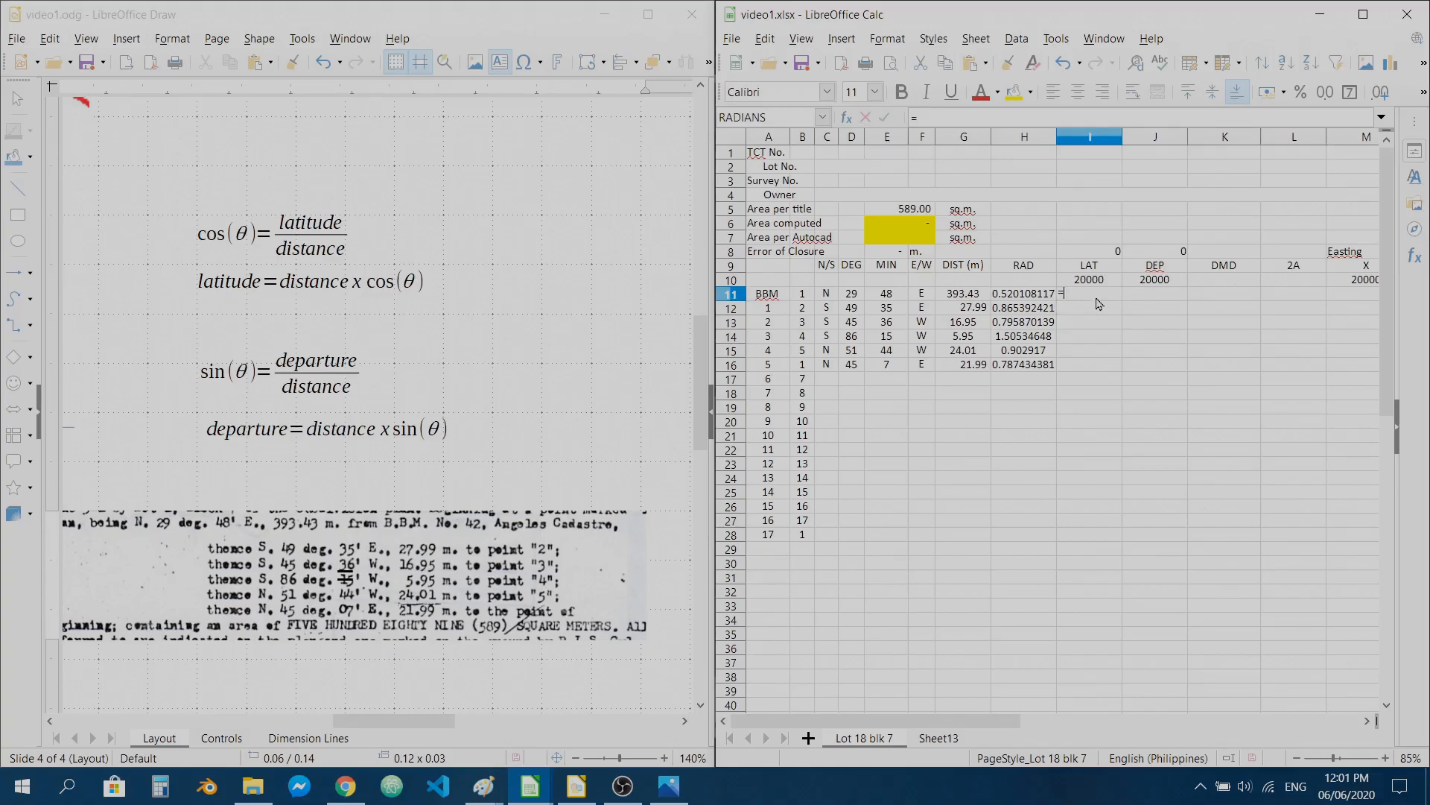
pyautogui.write('IF(')
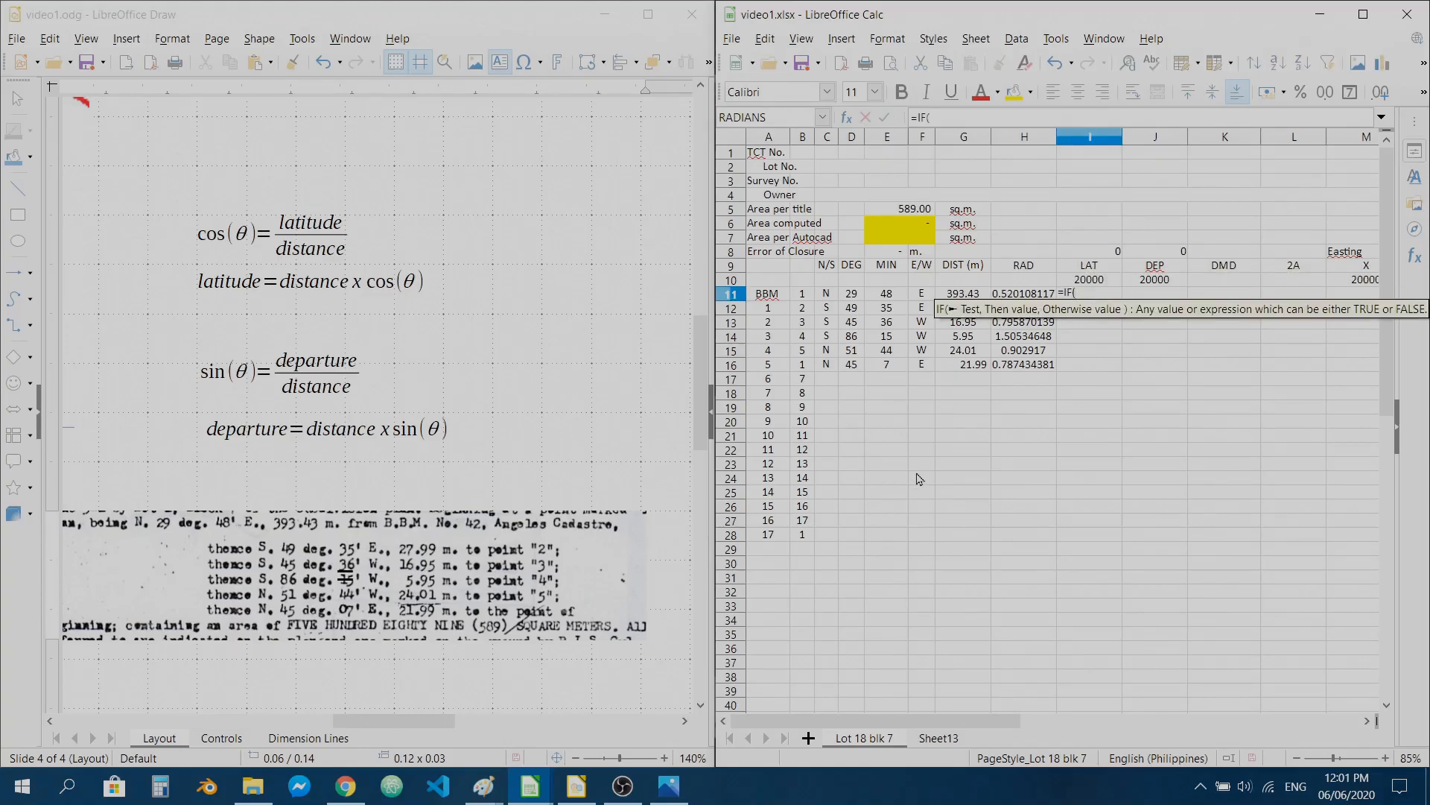
pyautogui.click(827, 295)
pyautogui.write('="N",')
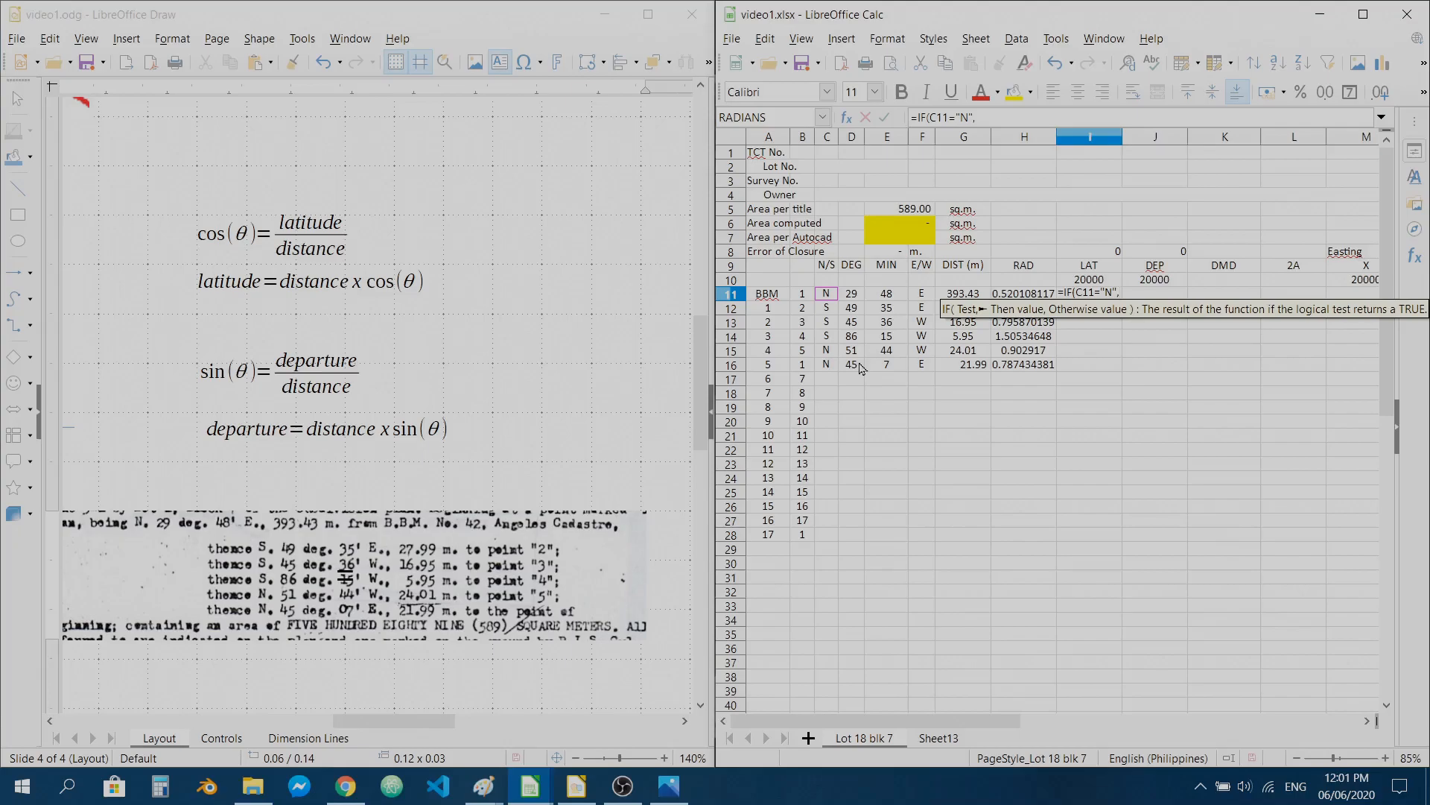
# - Make the latitude formula's N case return 1*G11*COS(H11)
pyautogui.write('1*')
pyautogui.click(962, 293)
pyautogui.write('*COS')
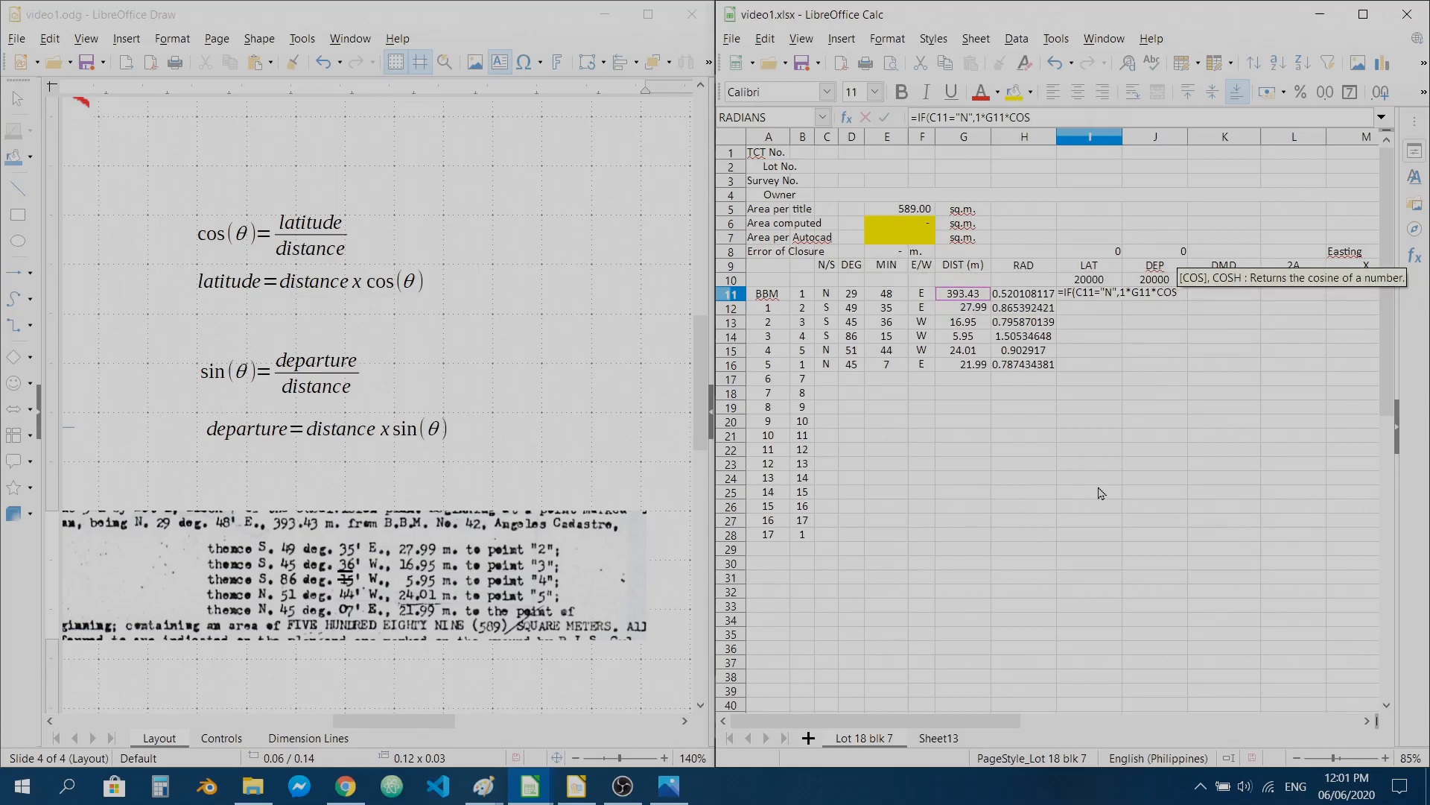
pyautogui.press('Return')
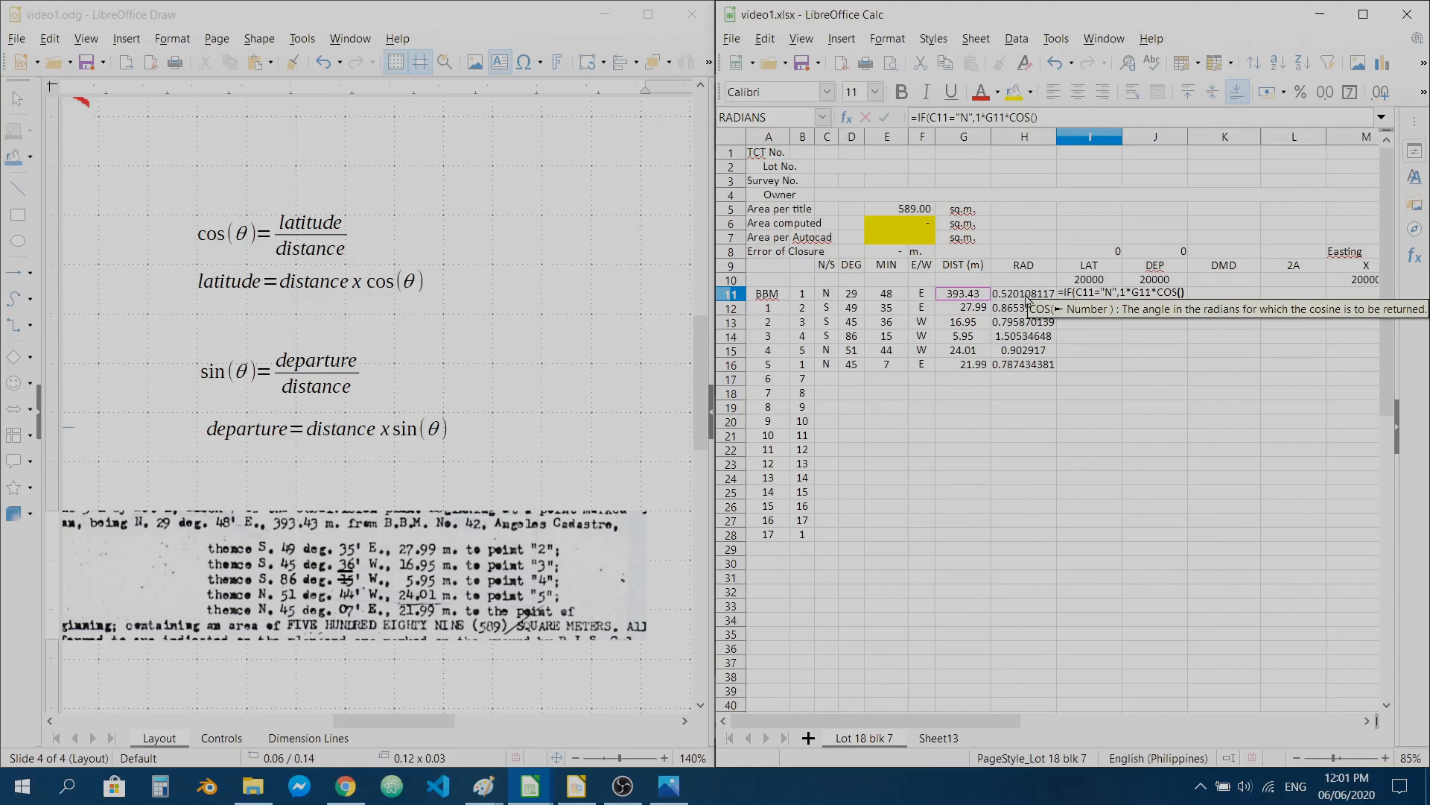
pyautogui.click(1027, 297)
pyautogui.write(')')
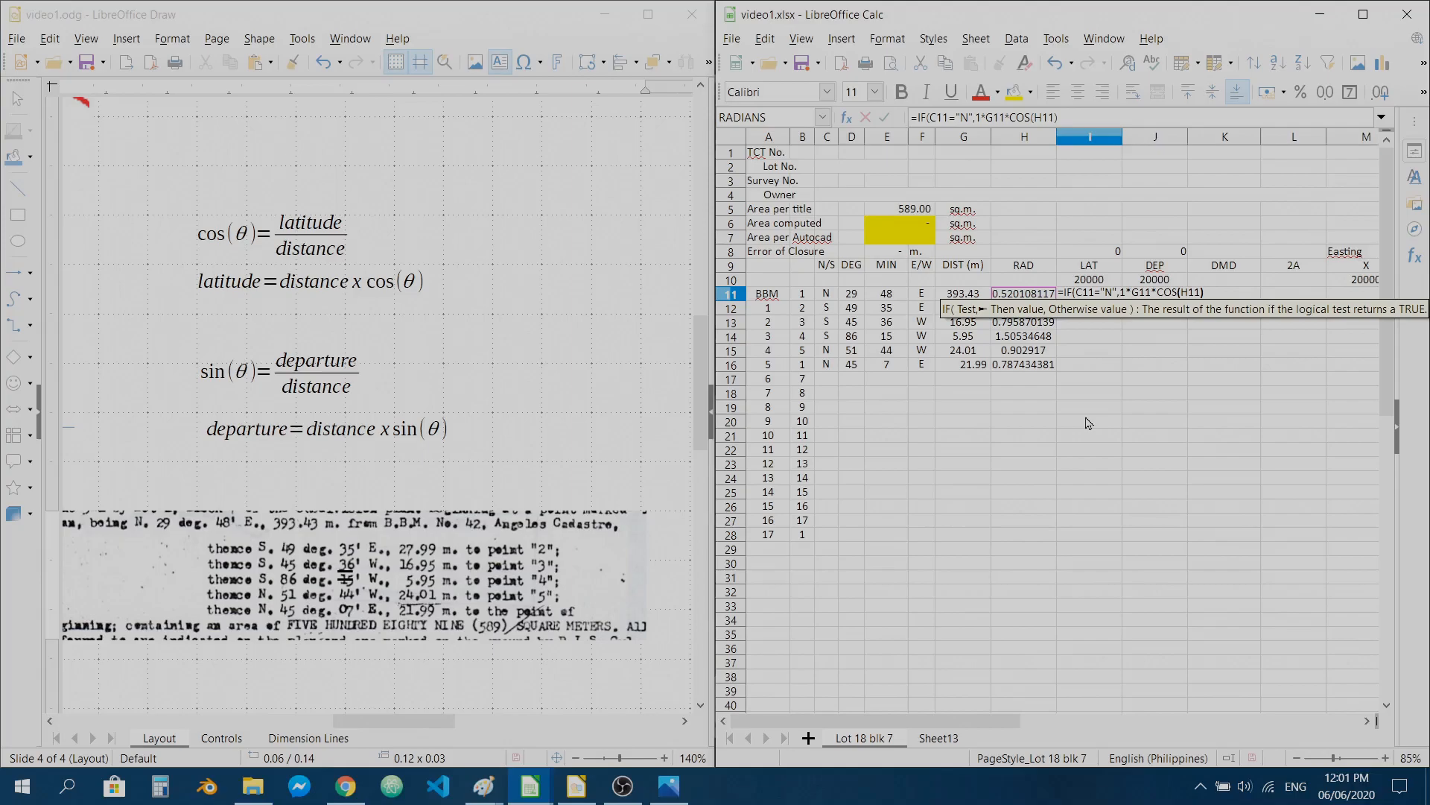
# - Add a nested IF to the latitude formula as its otherwise value, testing whether C11 equals "S"
pyautogui.write(',')
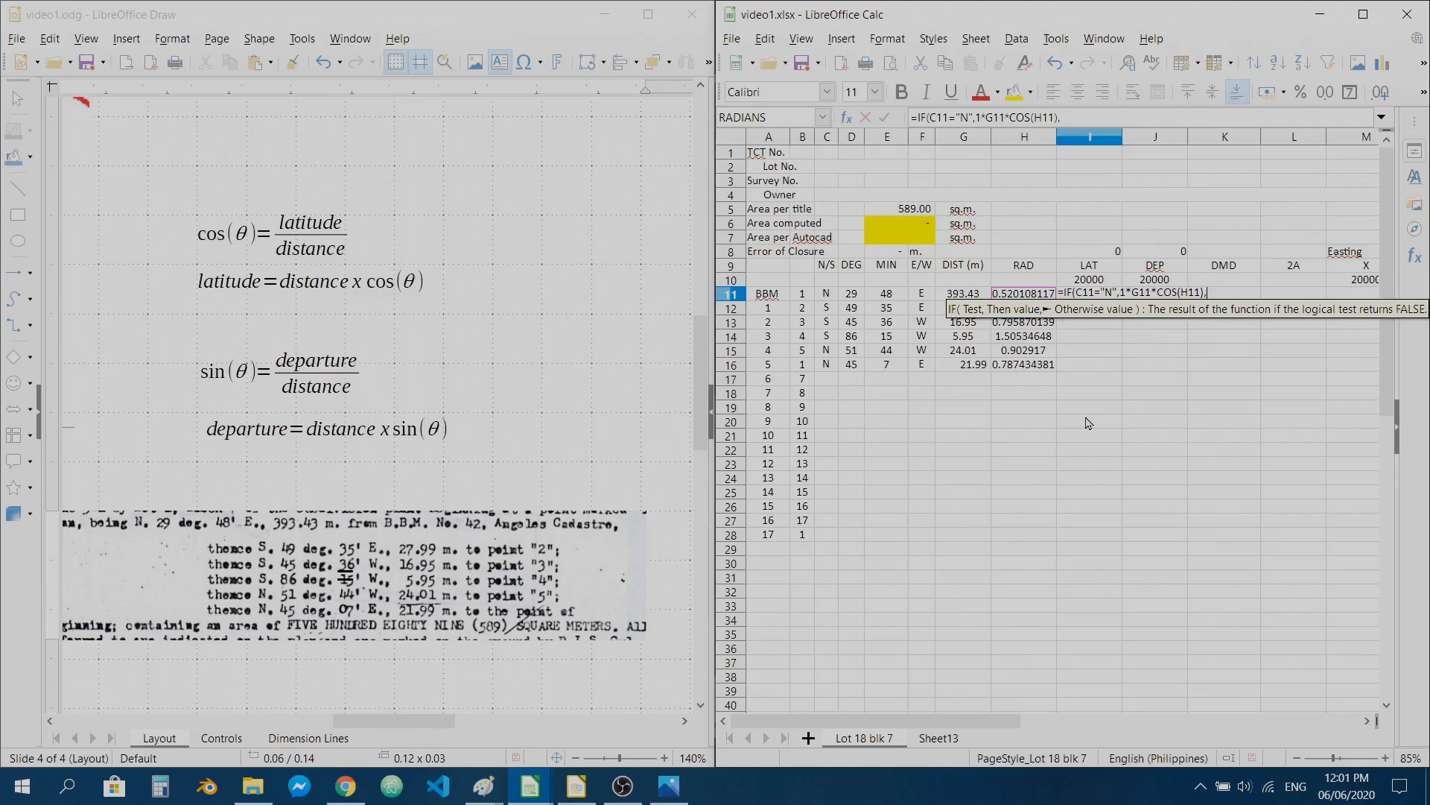
pyautogui.write('IF')
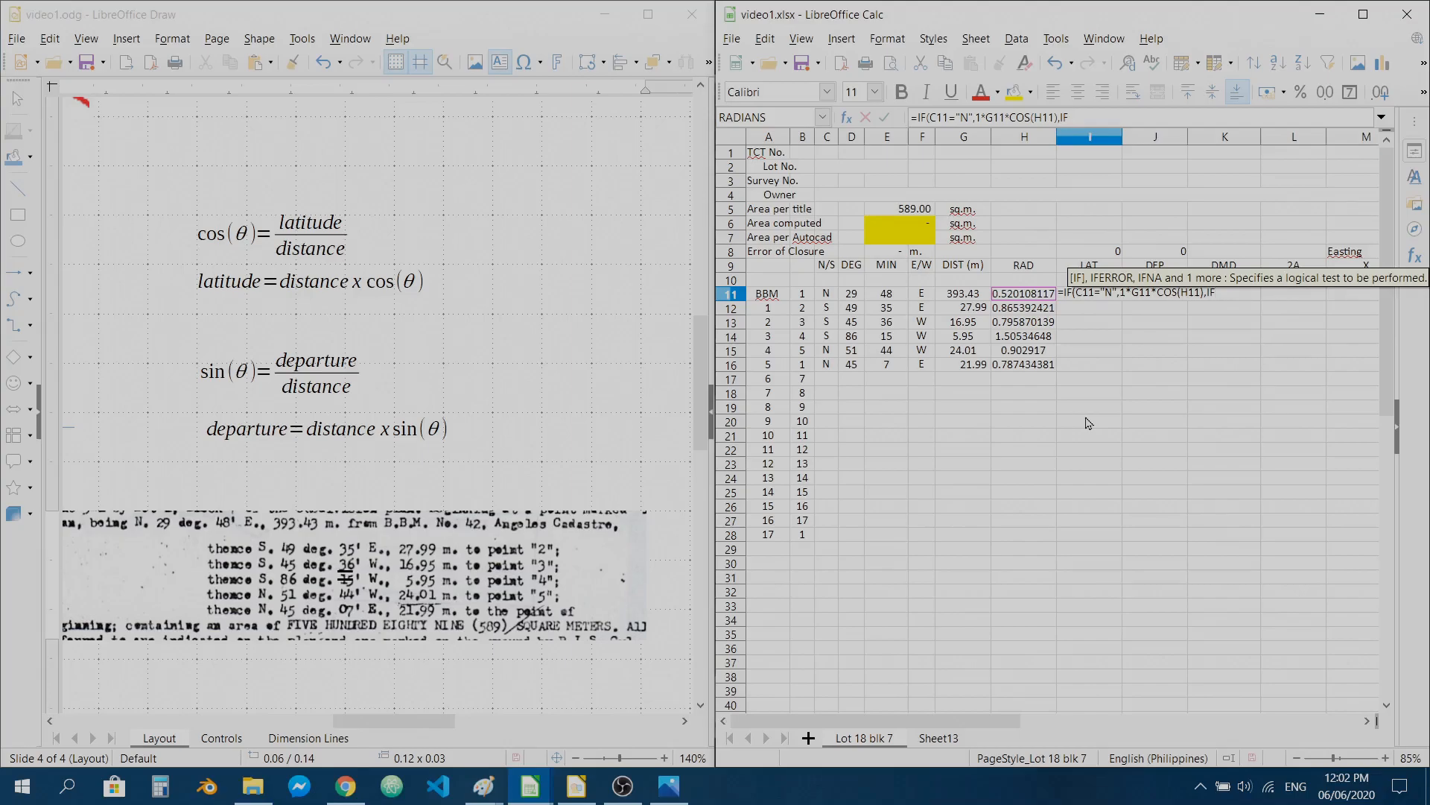
pyautogui.press('Return')
pyautogui.click(825, 295)
pyautogui.write('="S')
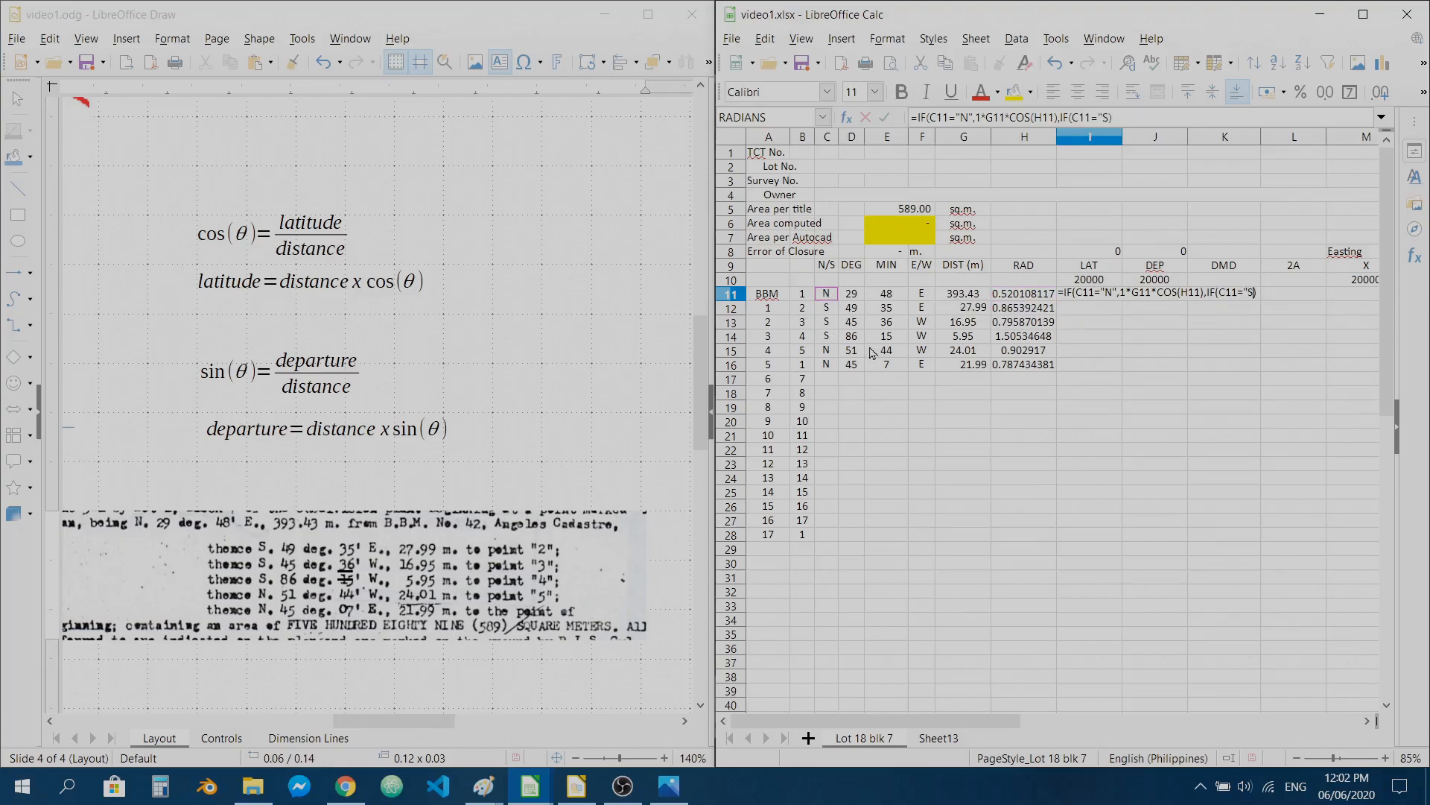
pyautogui.write('",')
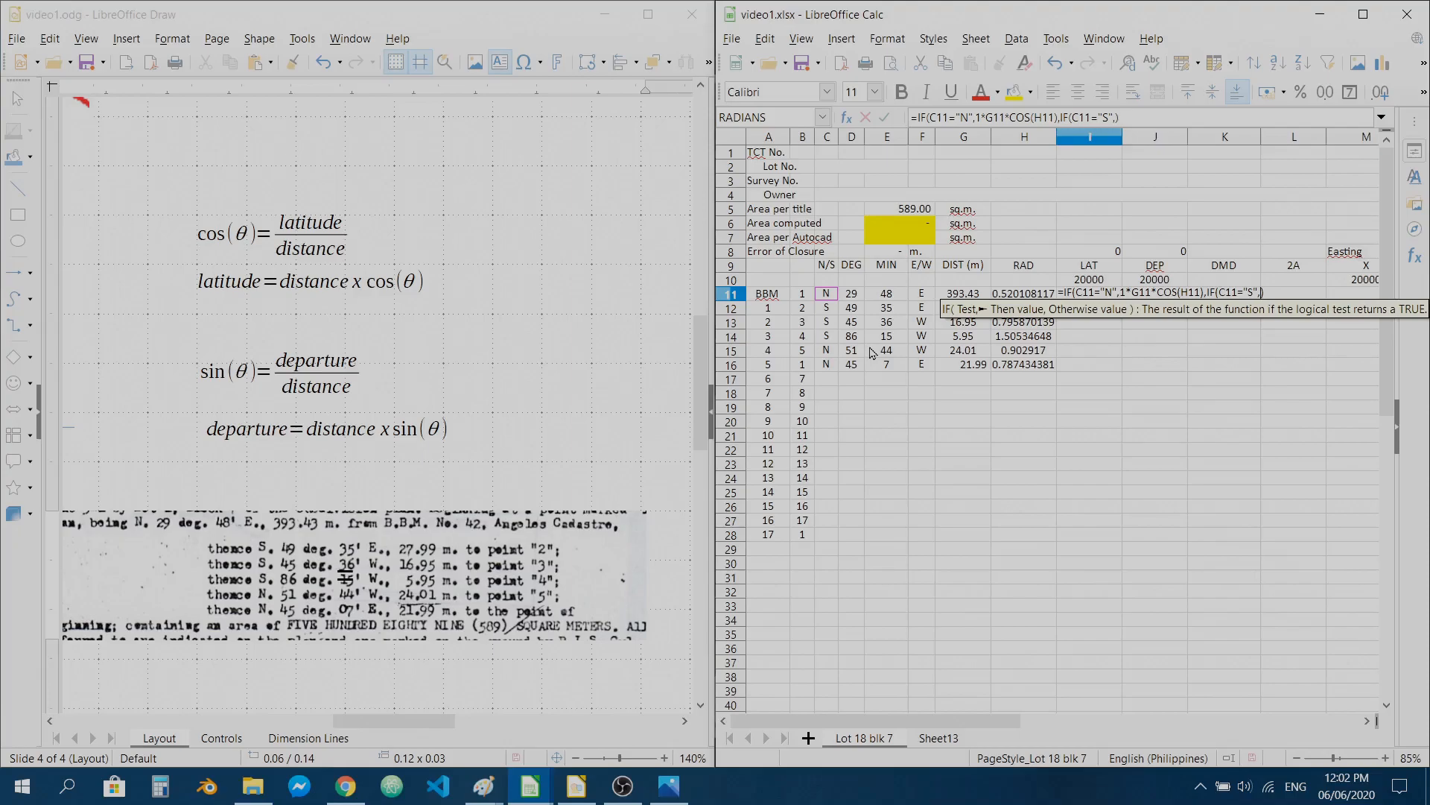
# - Enter -1 times G11 times the cosine of H11 as the latitude formula's S case
pyautogui.write('-1*')
pyautogui.click(963, 294)
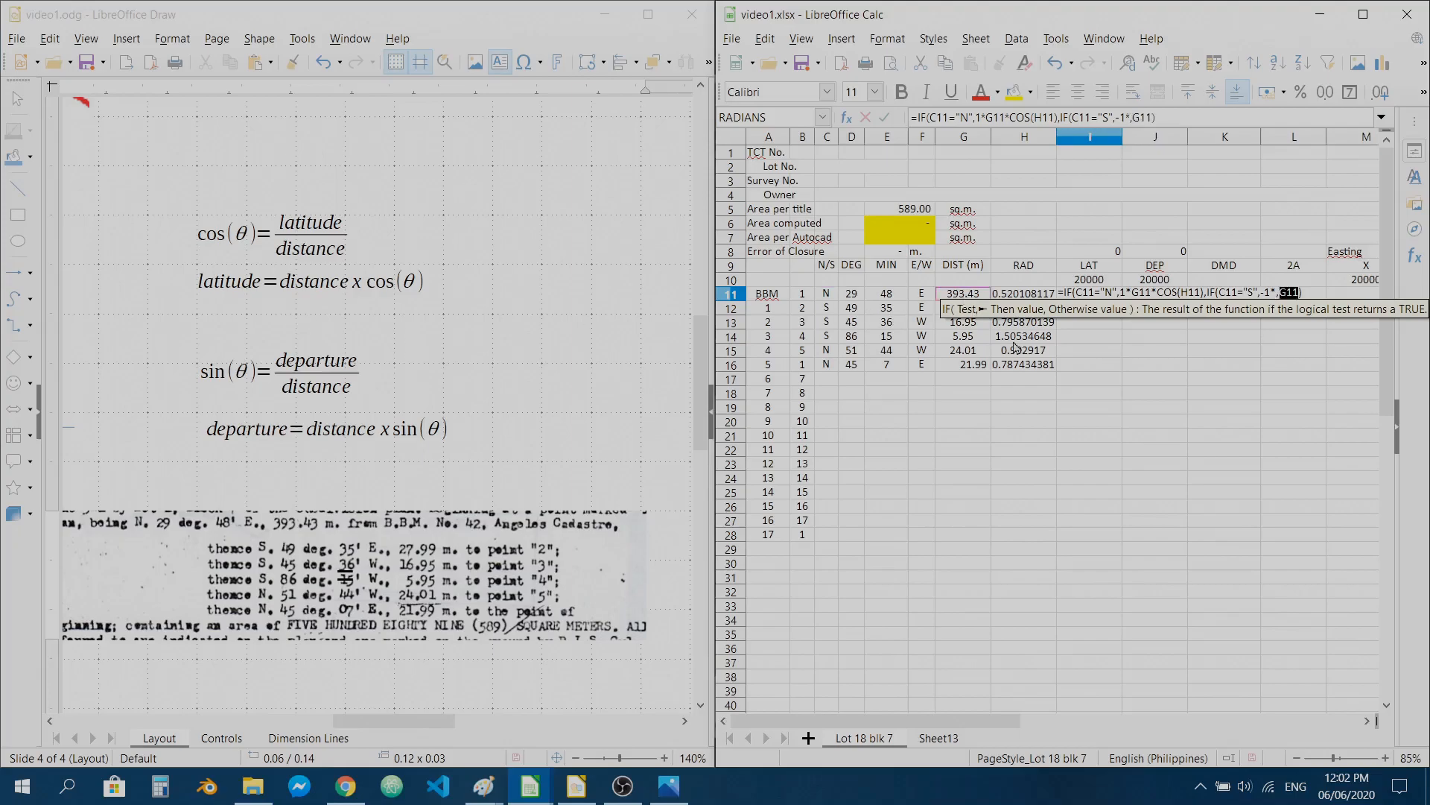
pyautogui.write('*')
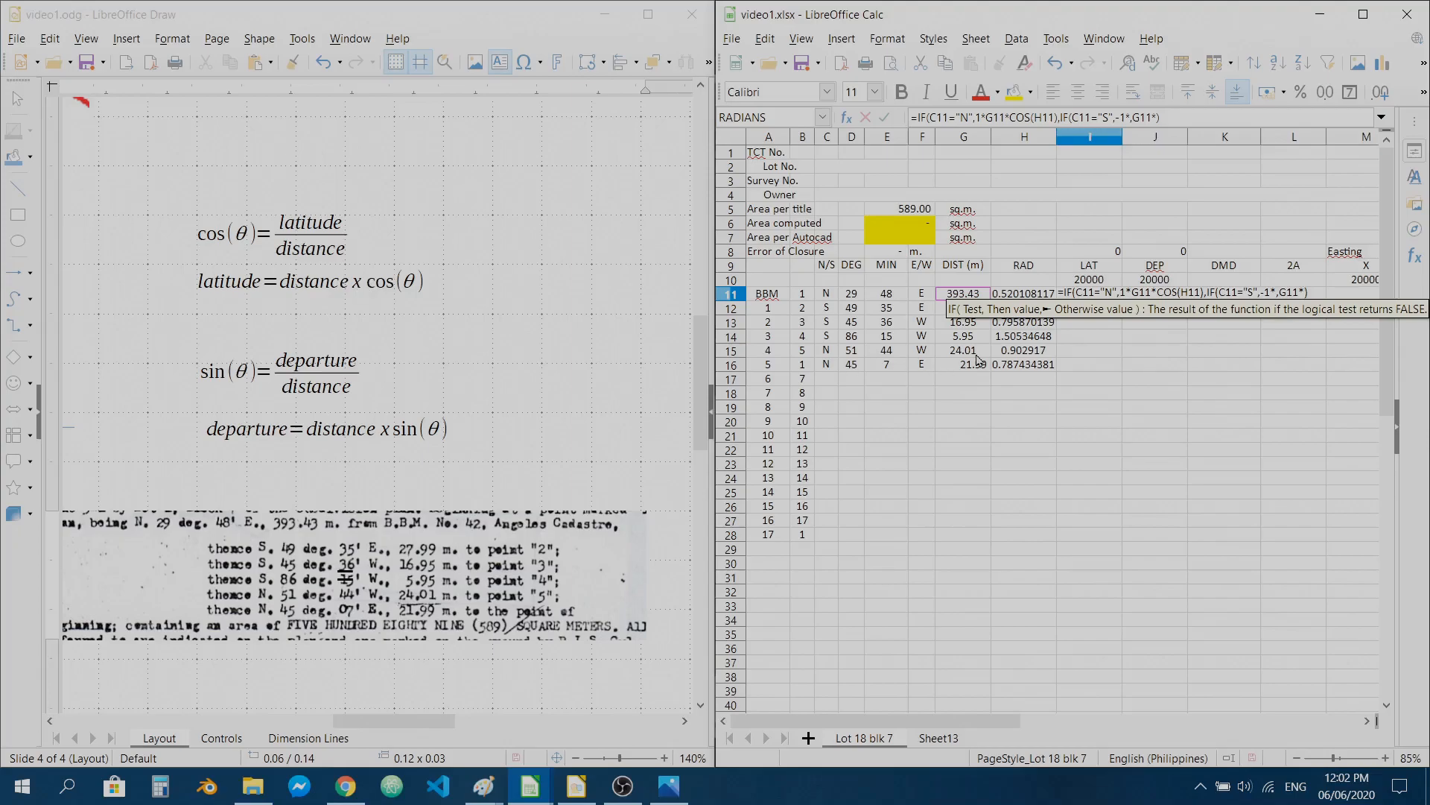
pyautogui.write('COS')
pyautogui.press('Return')
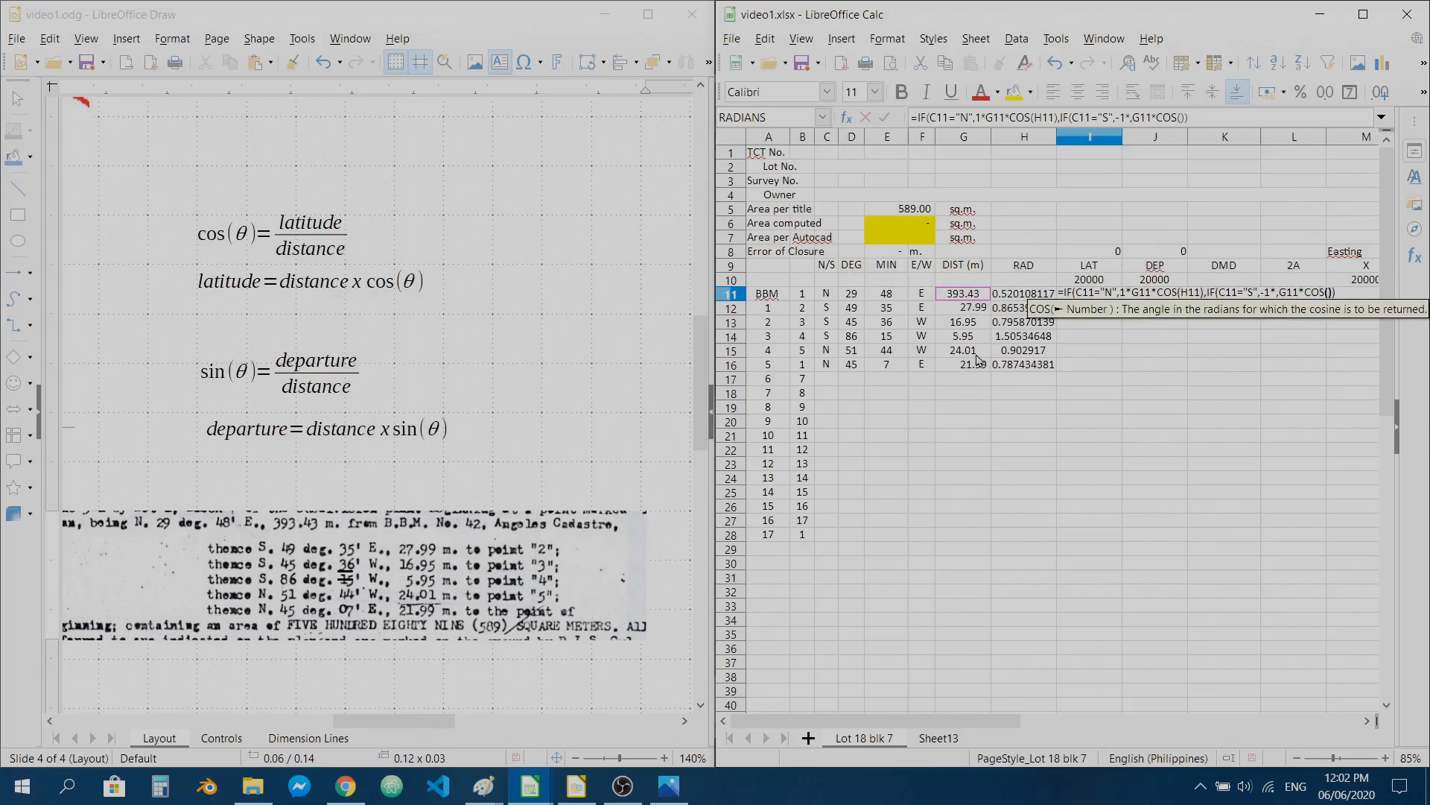
pyautogui.click(1017, 297)
pyautogui.press('Right')
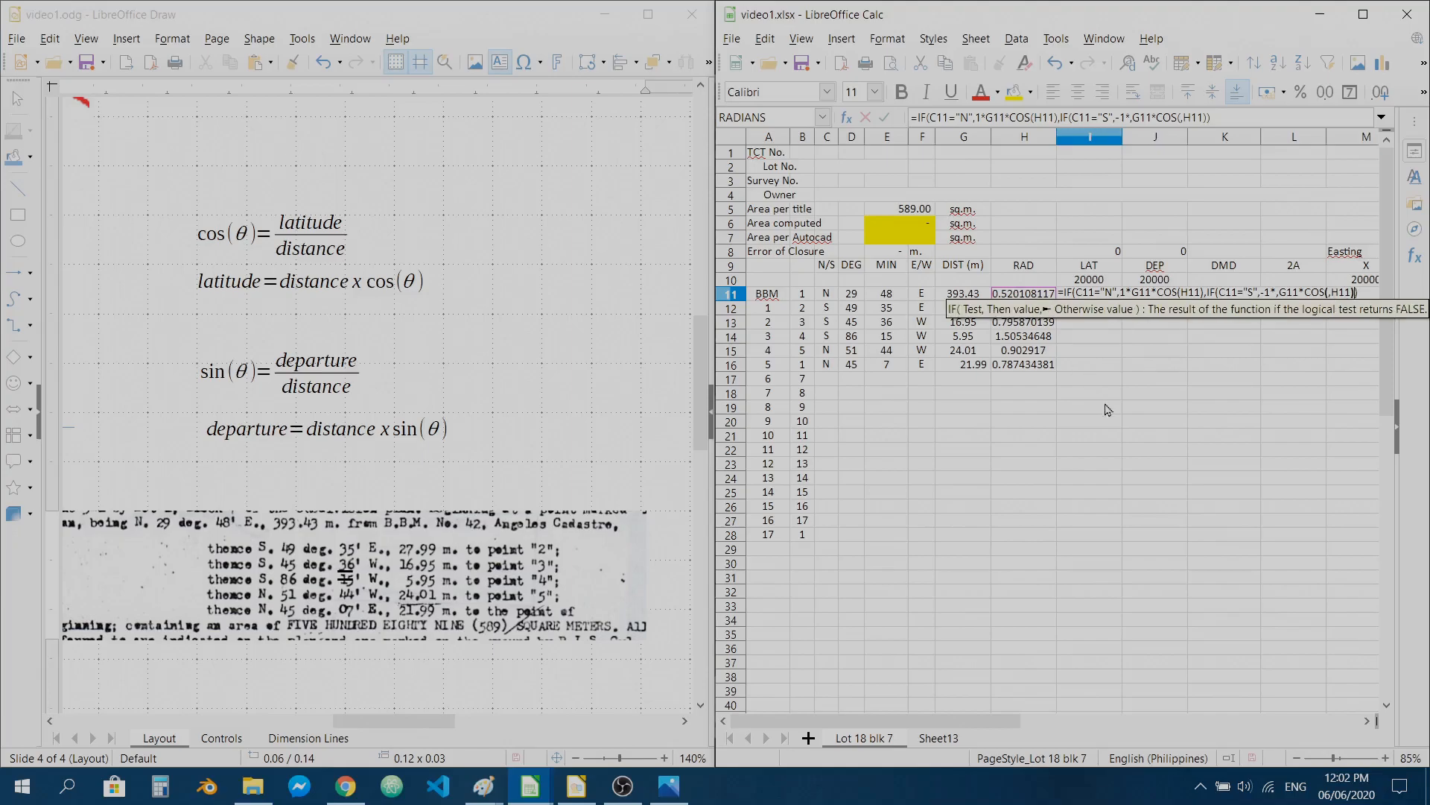
# - Enter "CHECK" as the nested IF's otherwise value and commit the latitude formula, accepting the proposed correction
pyautogui.write(',CH')
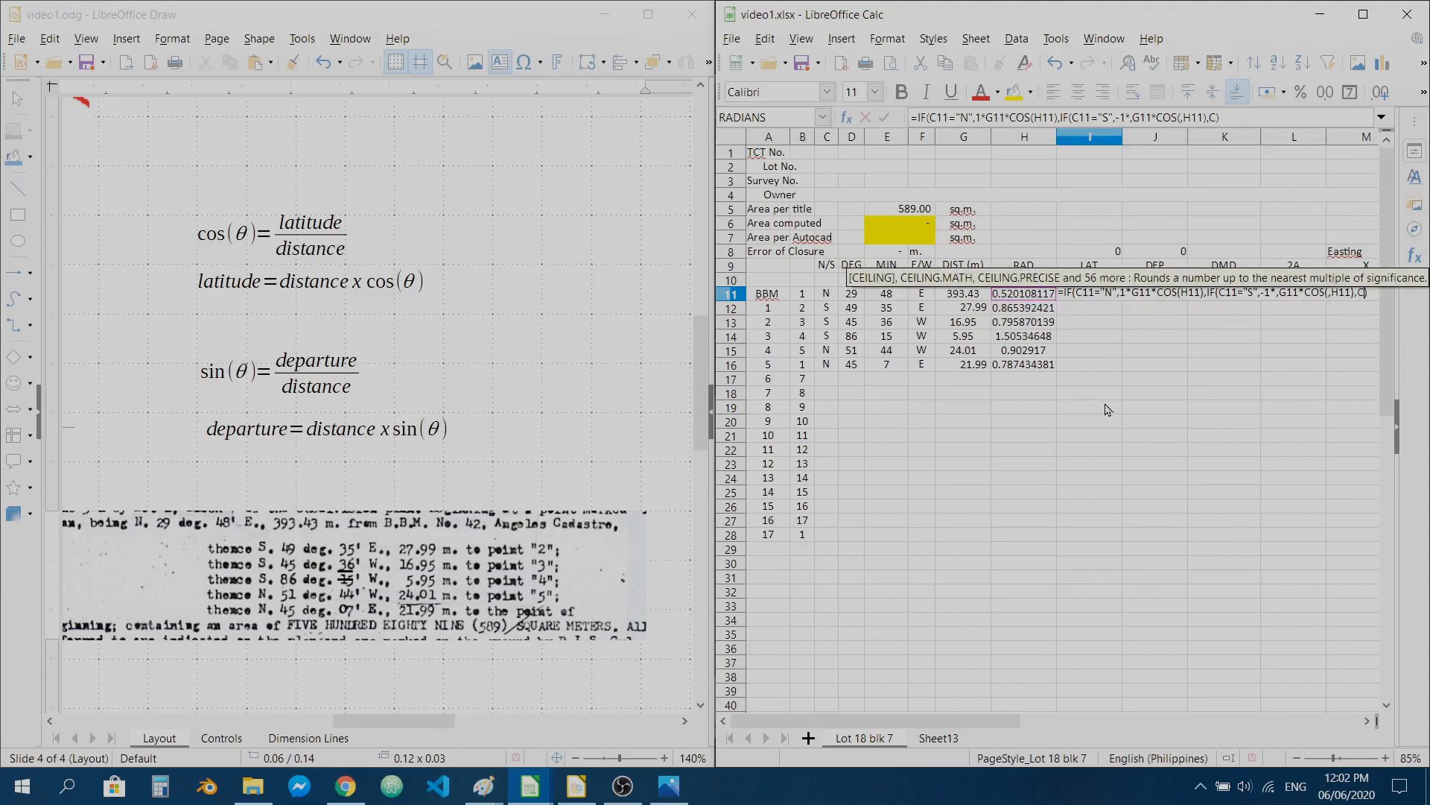
pyautogui.press('BackSpace')
pyautogui.press('BackSpace')
pyautogui.write('"')
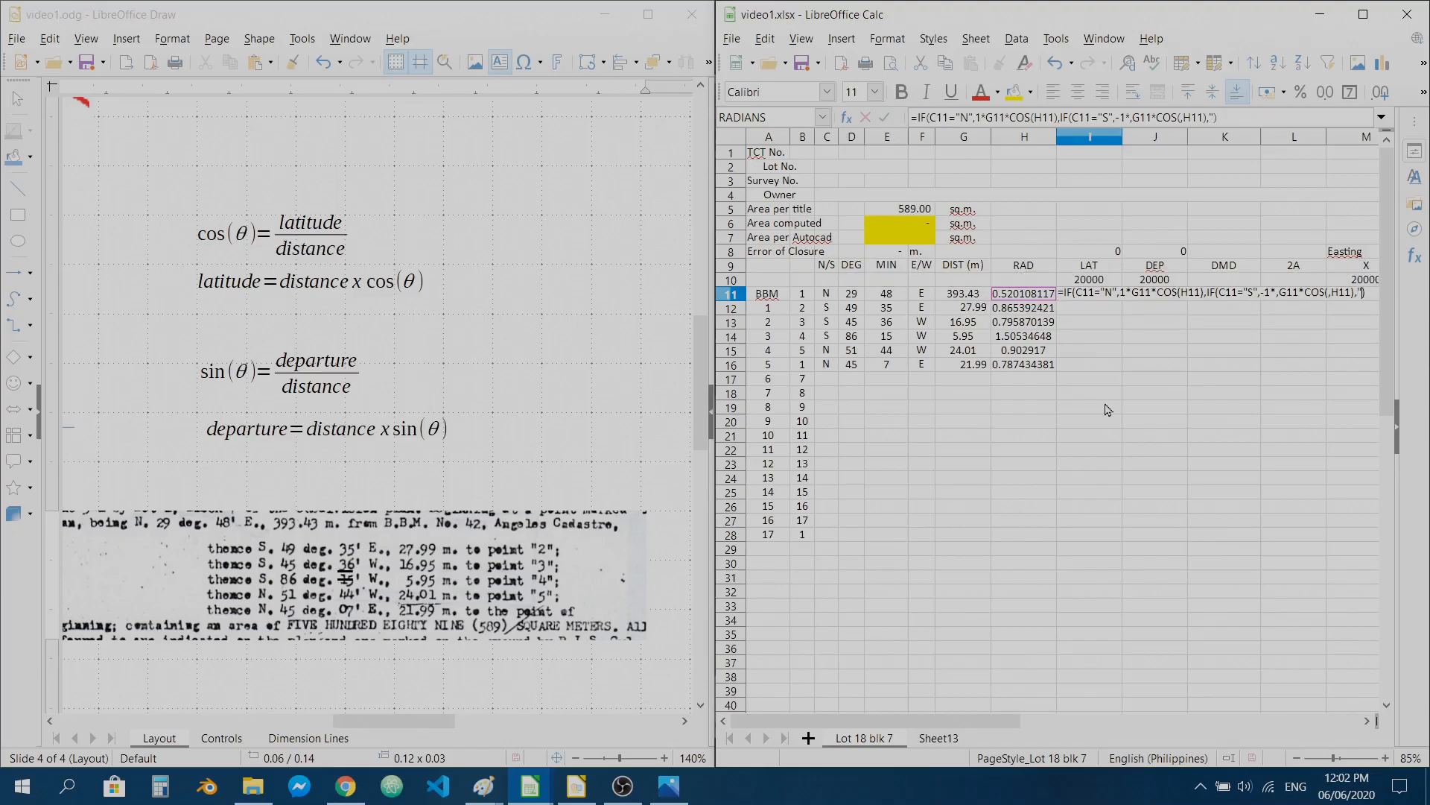
pyautogui.write('CHECK"')
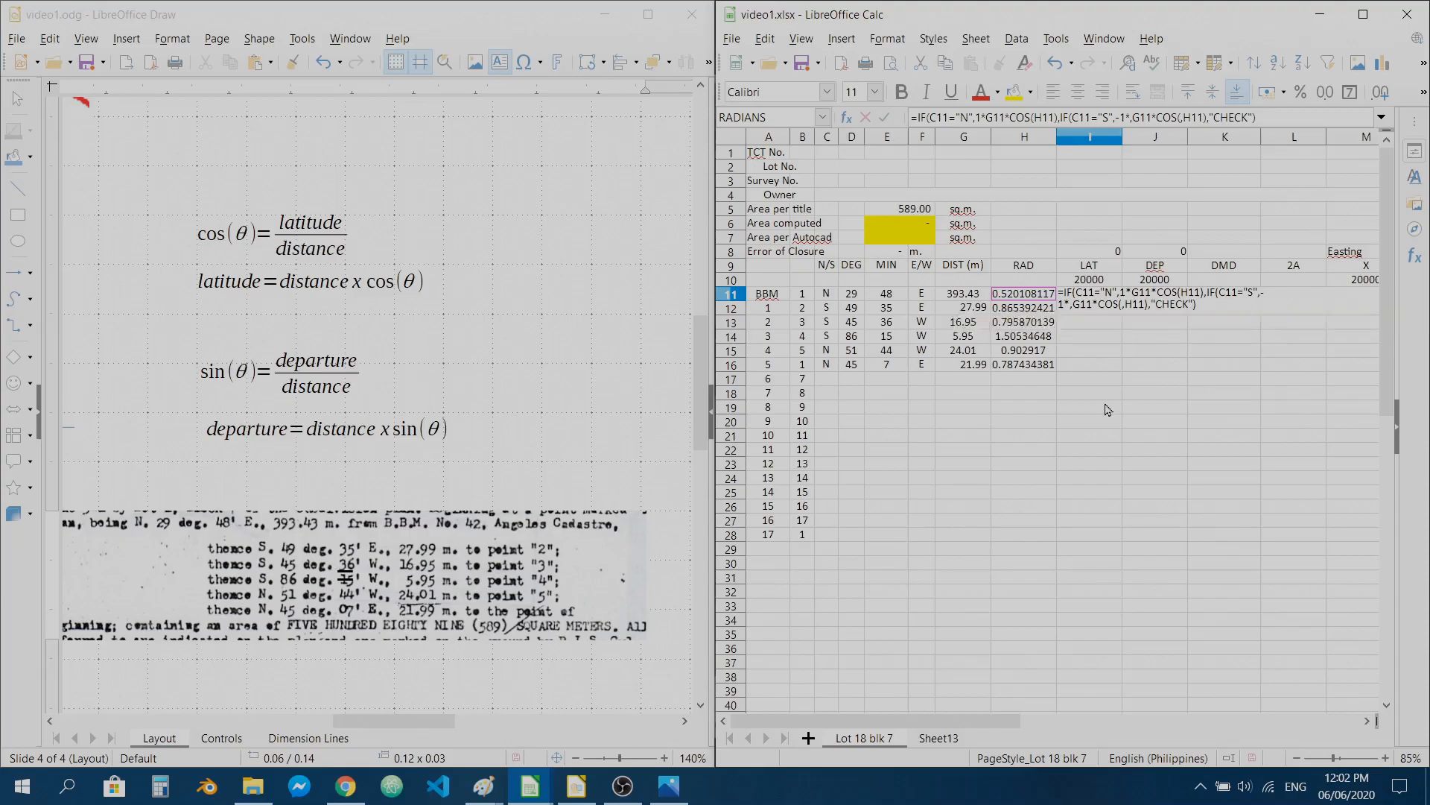
pyautogui.press('Return')
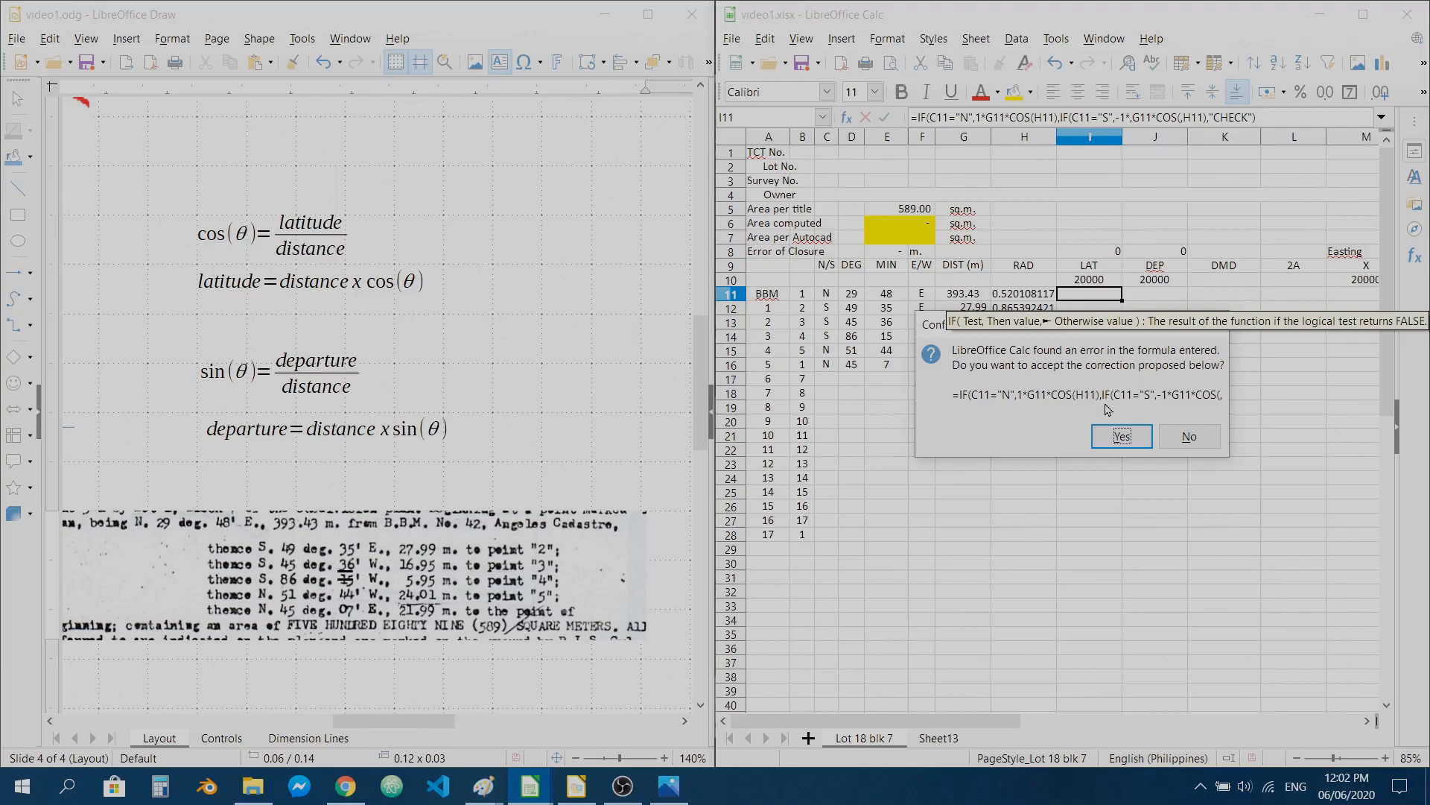
pyautogui.press('Return')
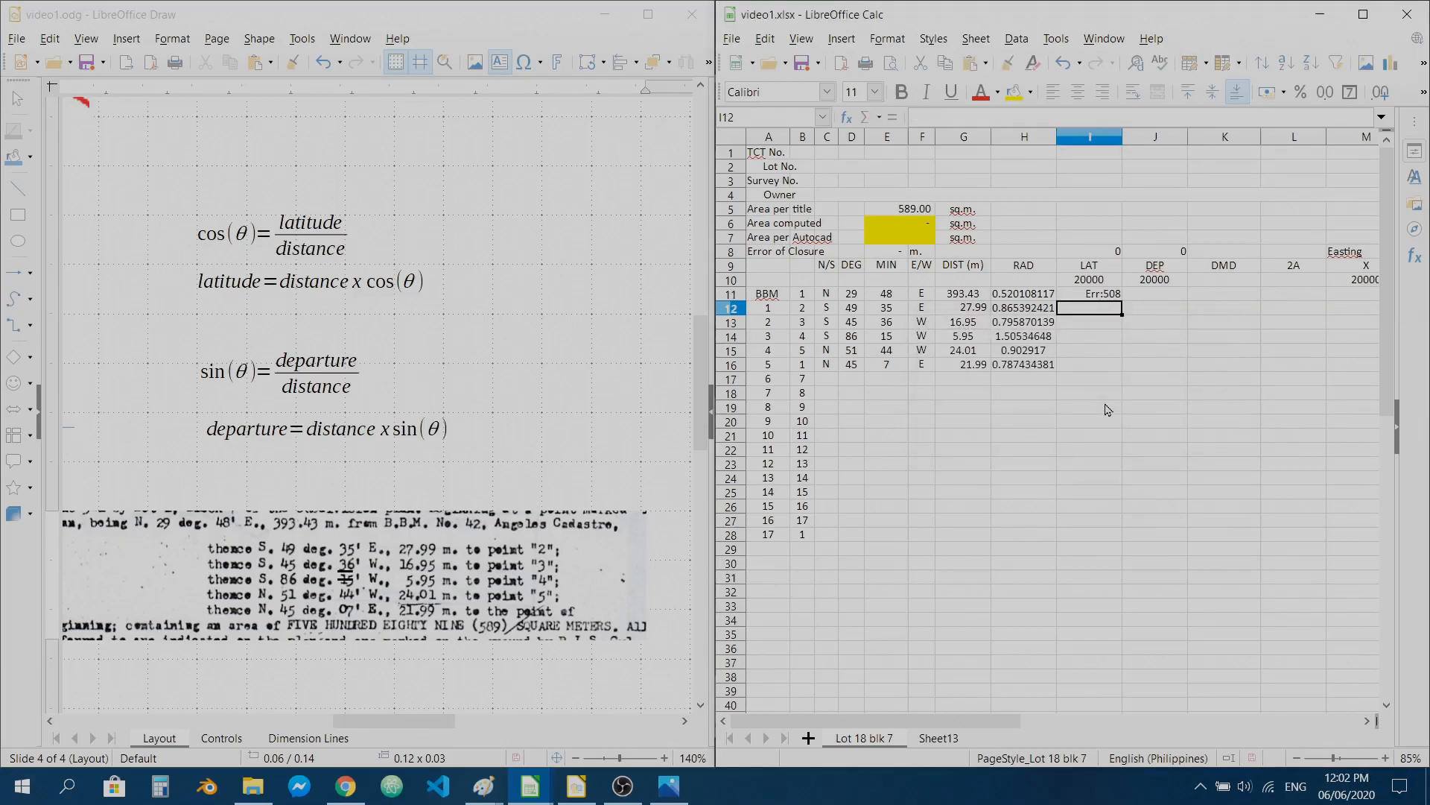
# - Replace the stray comma in the second COS of cell I11 with H11, and widen the LAT column
pyautogui.click(1099, 290)
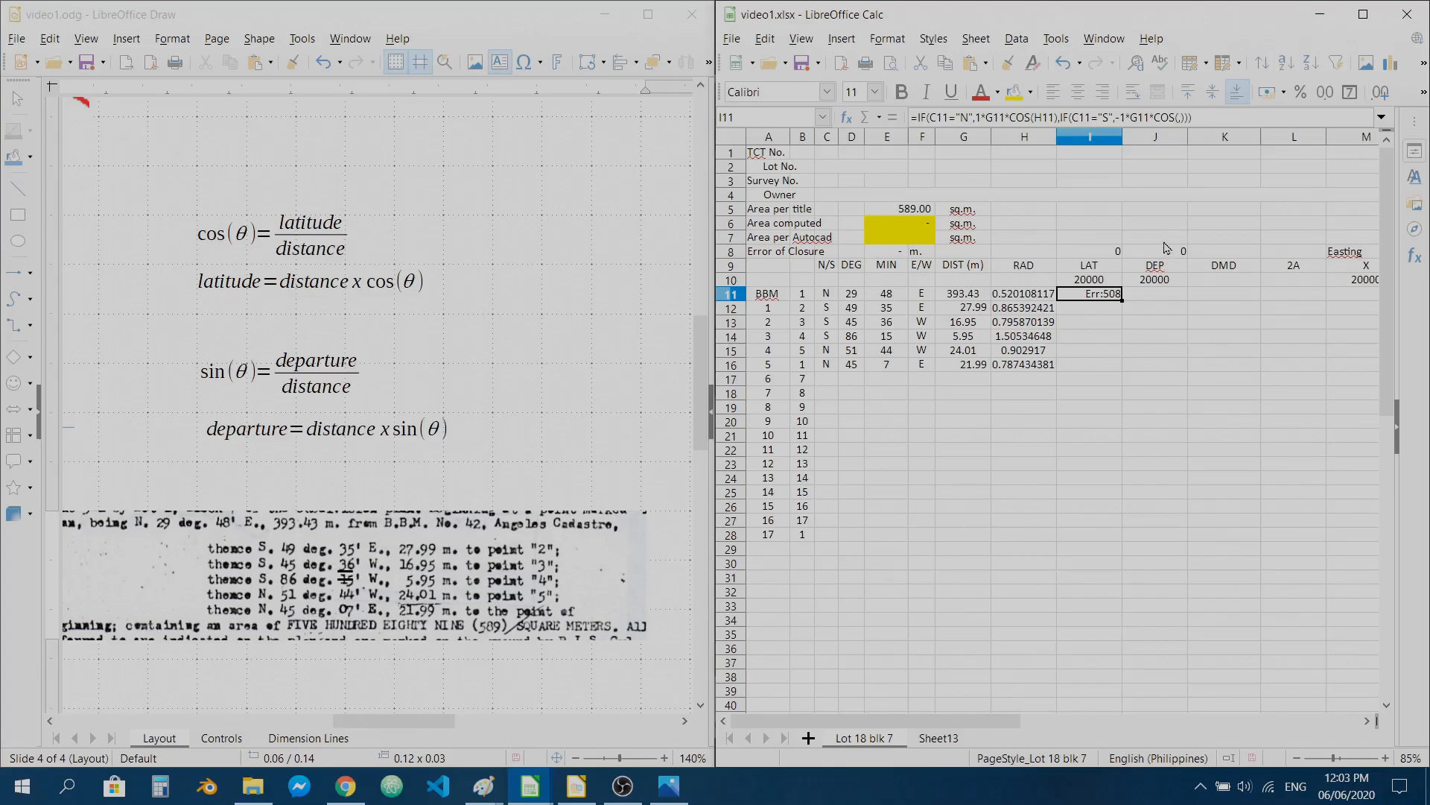
pyautogui.click(1176, 117)
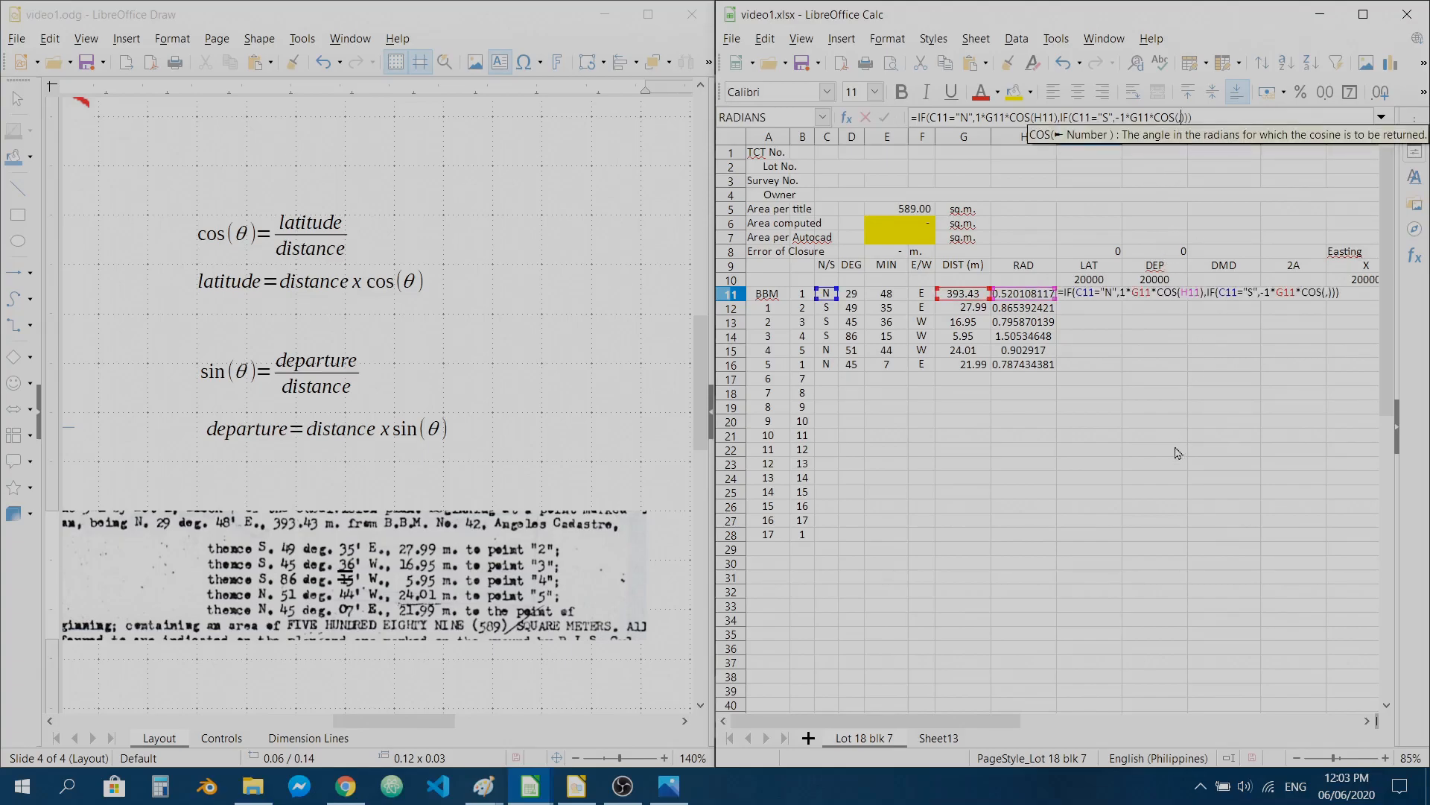
pyautogui.press('BackSpace')
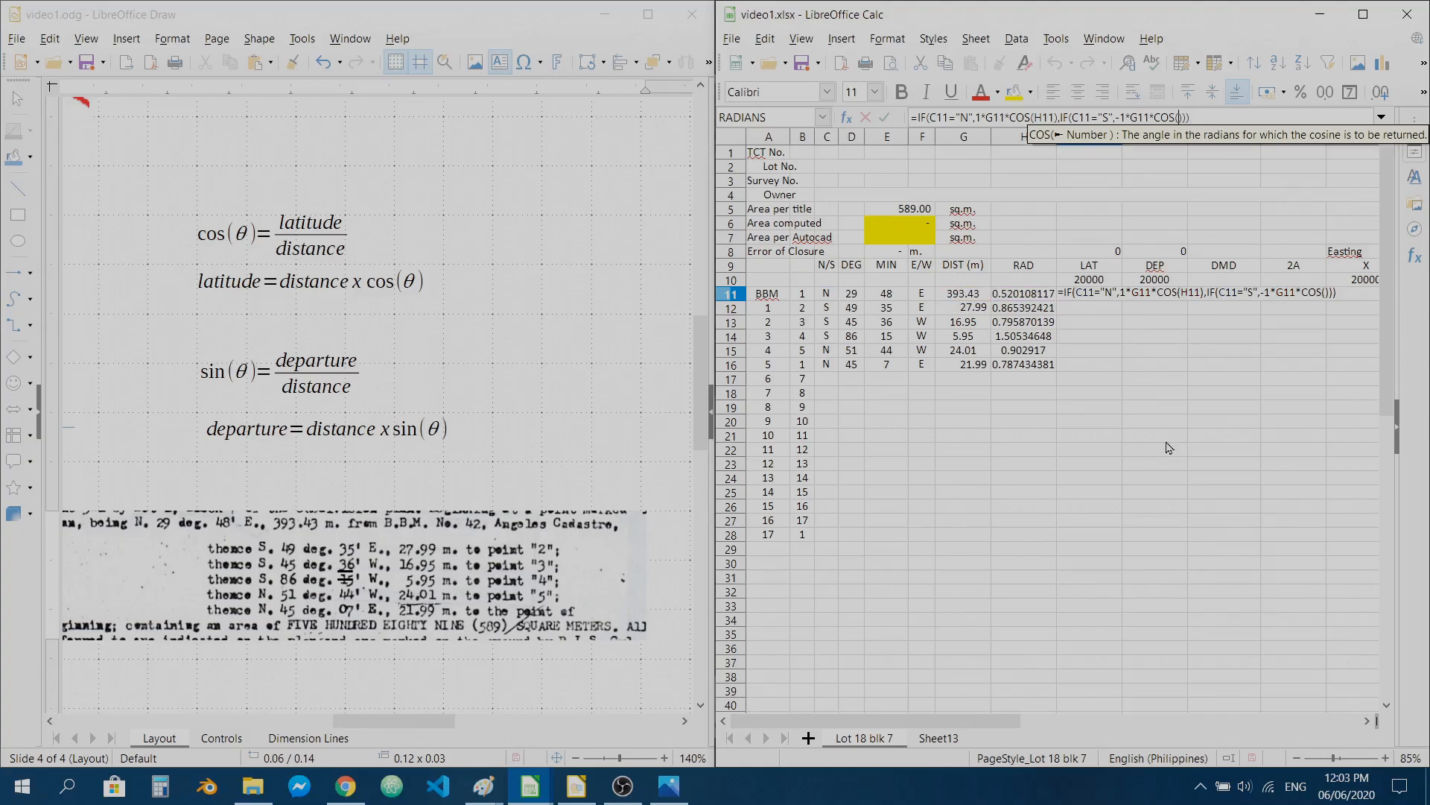
pyautogui.click(1018, 295)
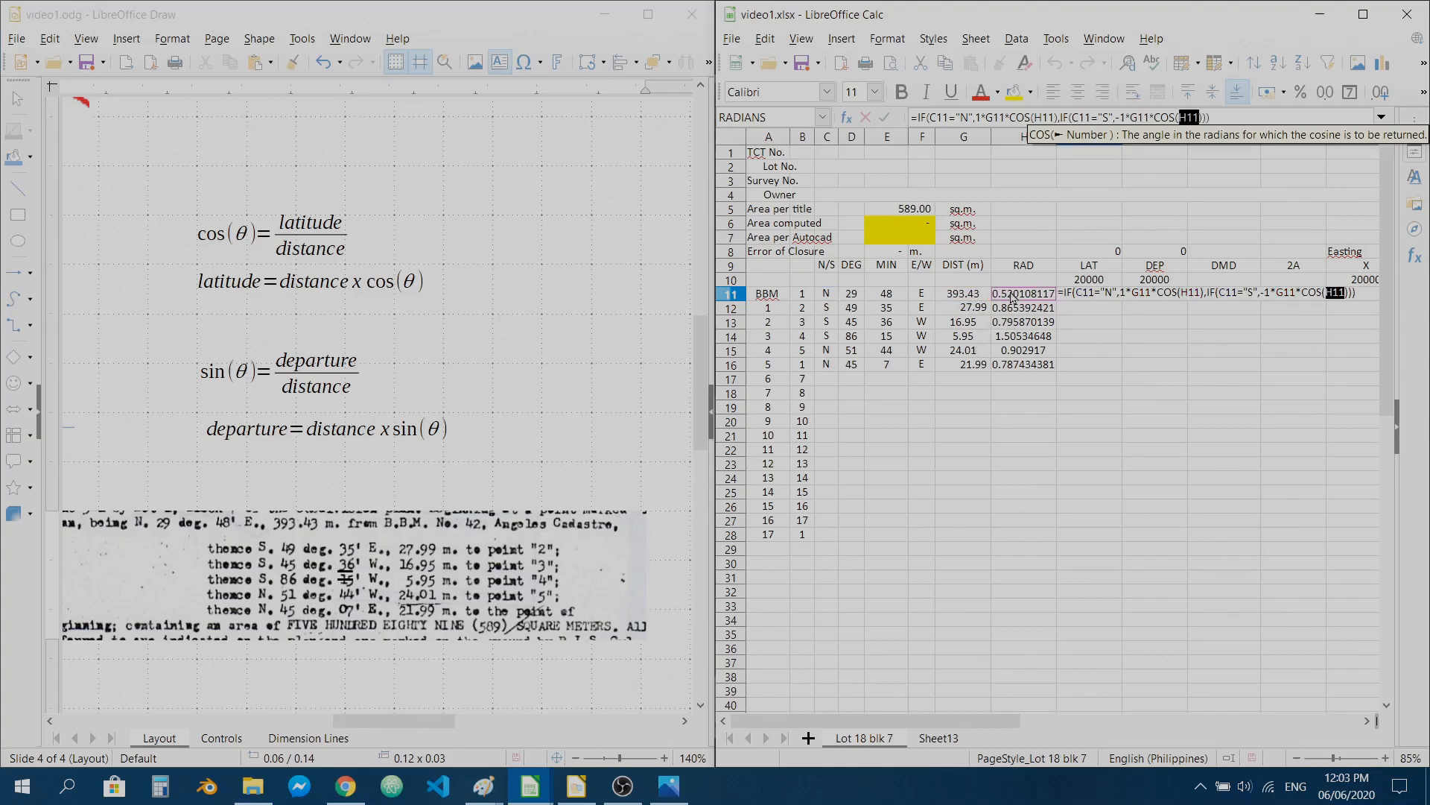
pyautogui.press('Return')
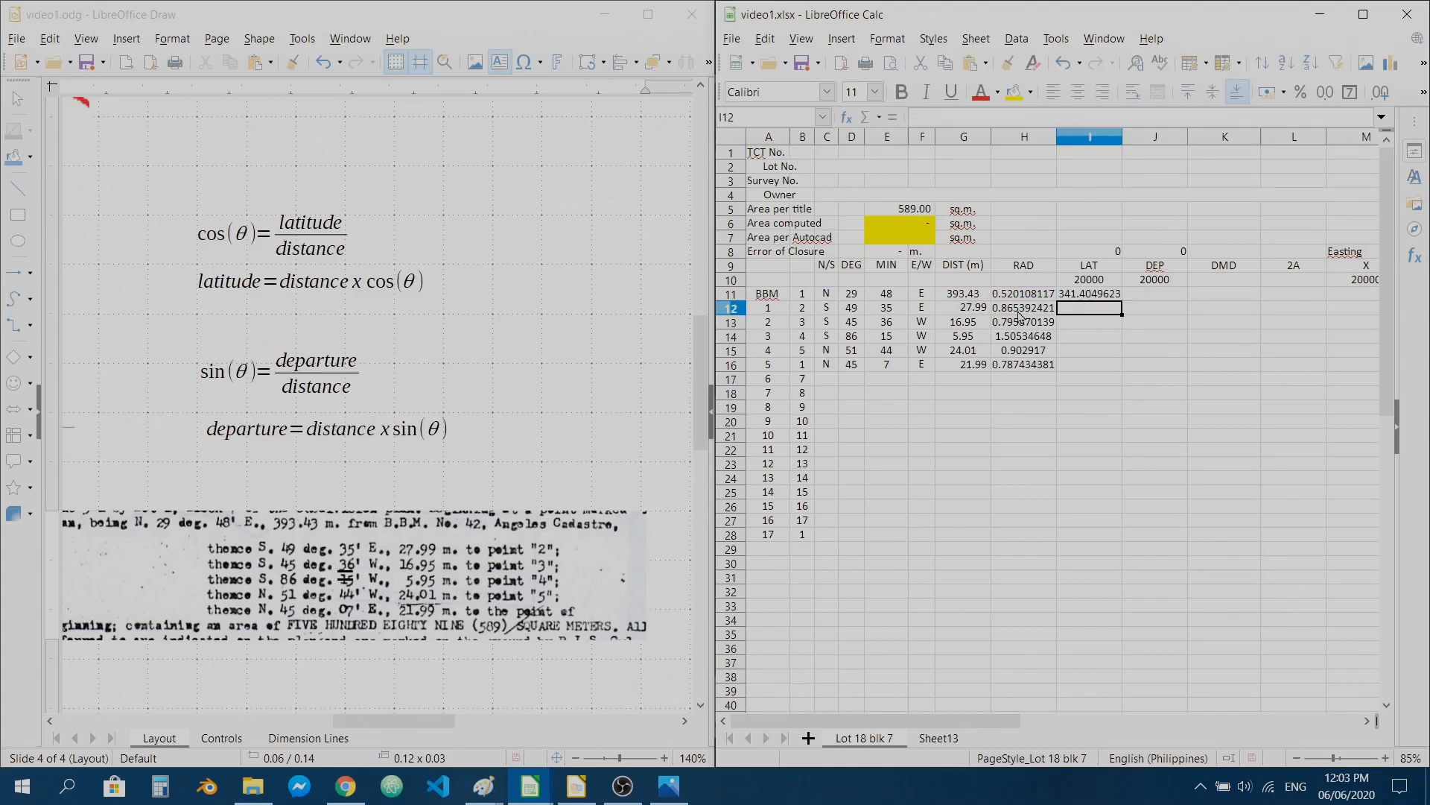
pyautogui.press('Up')
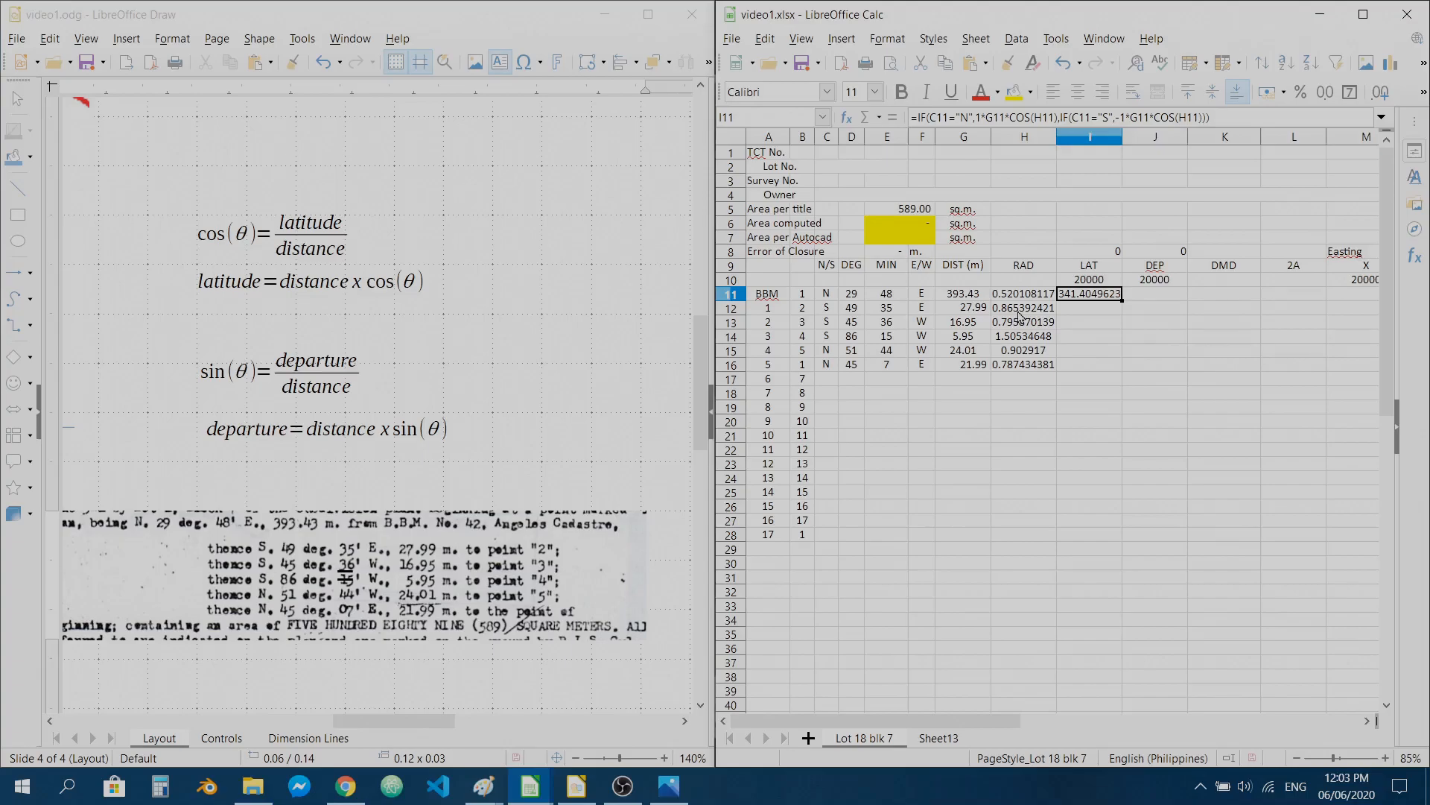
pyautogui.moveTo(1123, 137); pyautogui.dragTo(1164, 137)
# - Test the latitude's sign by switching the N/S direction of line BBM–1 to S and back to N
pyautogui.click(826, 295)
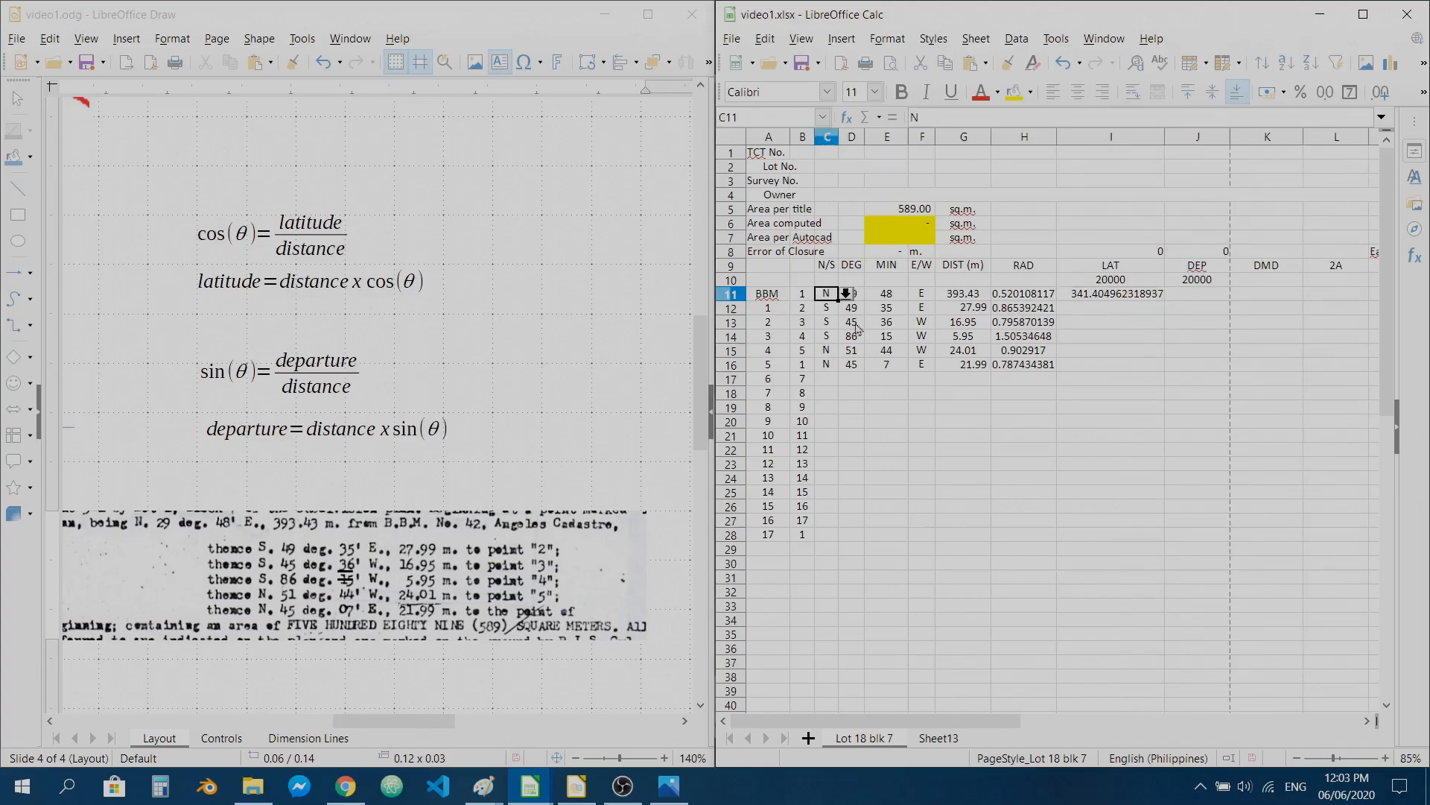
pyautogui.click(846, 294)
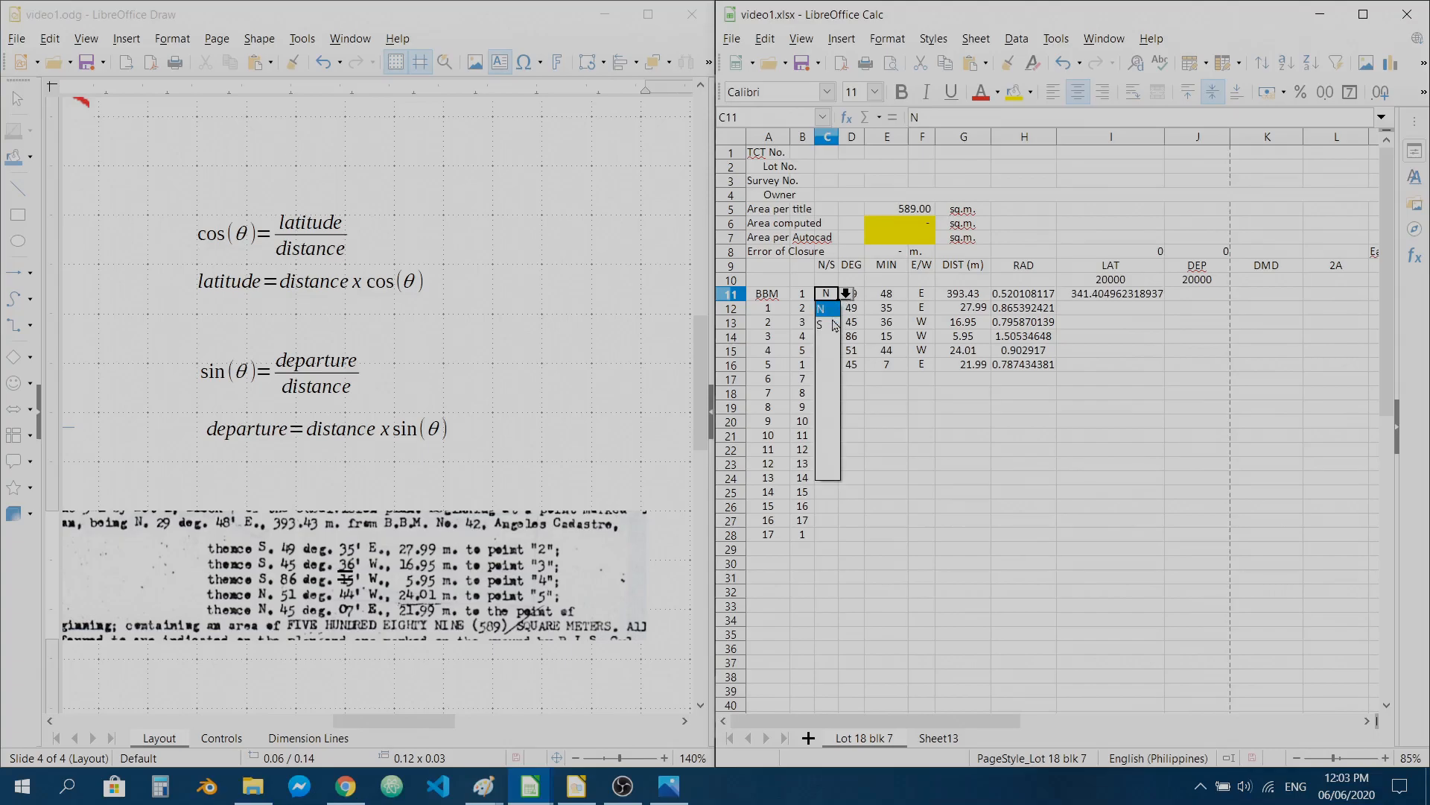
pyautogui.click(833, 325)
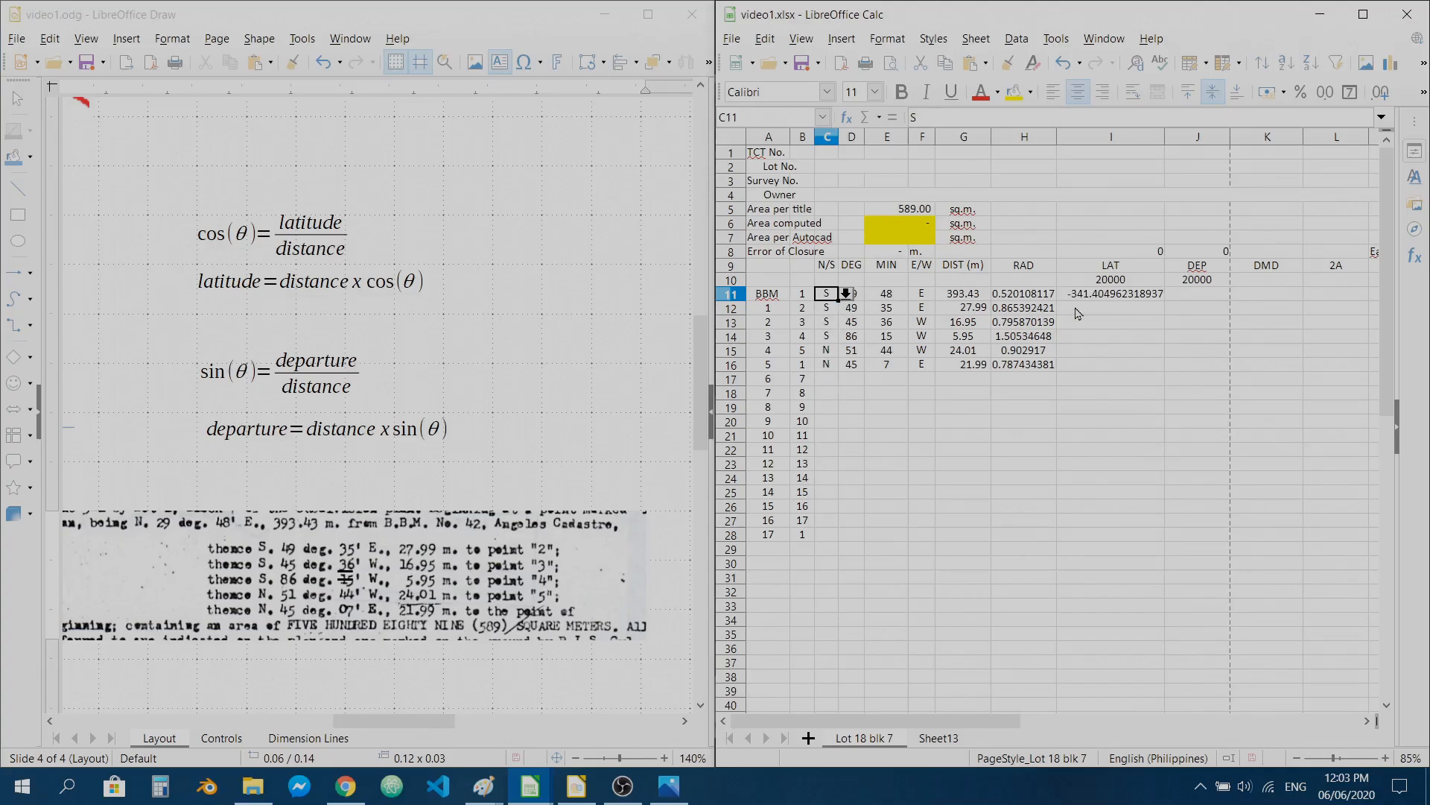
pyautogui.keyDown('ctrl'); pyautogui.scroll(3, 1110, 309); pyautogui.keyUp('ctrl')
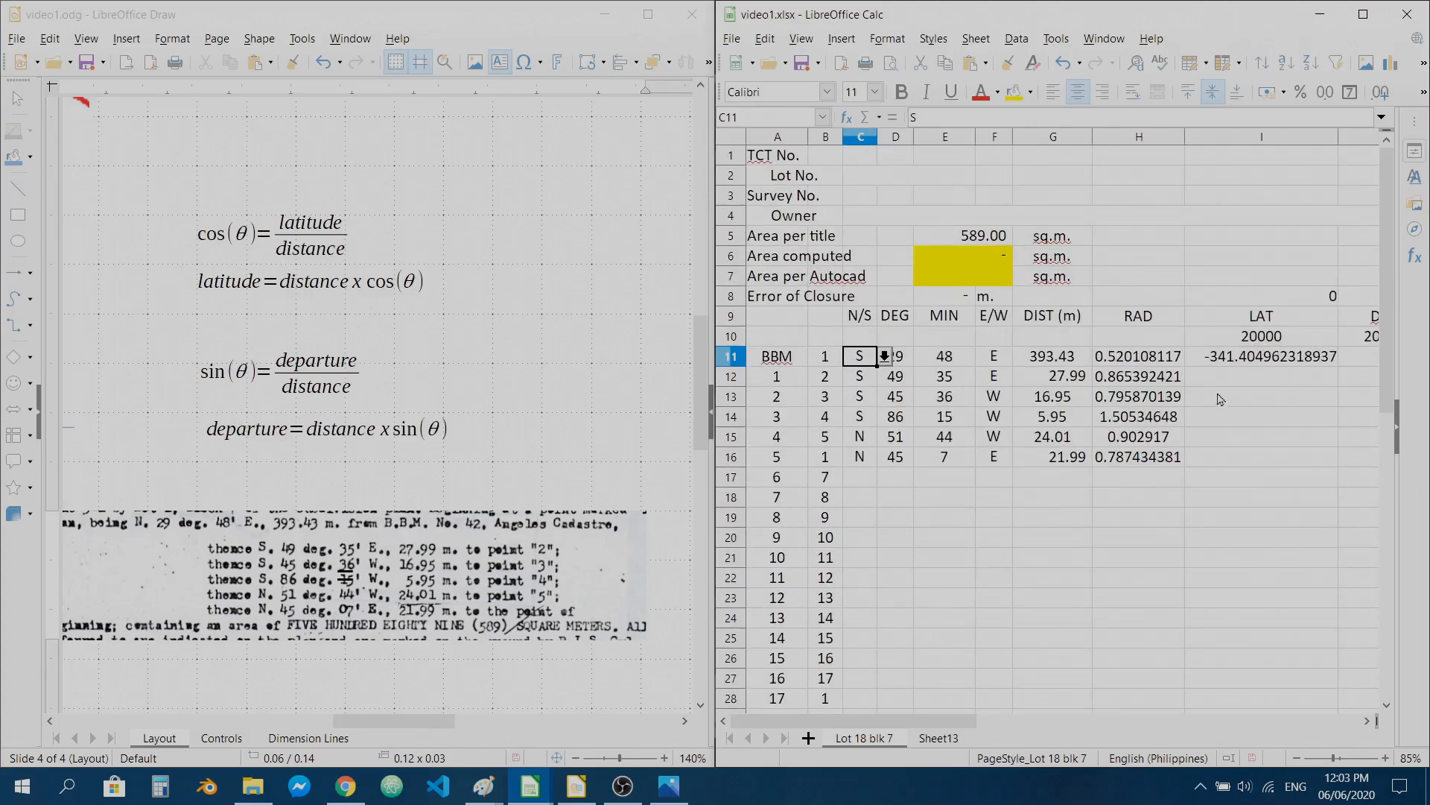
pyautogui.click(884, 357)
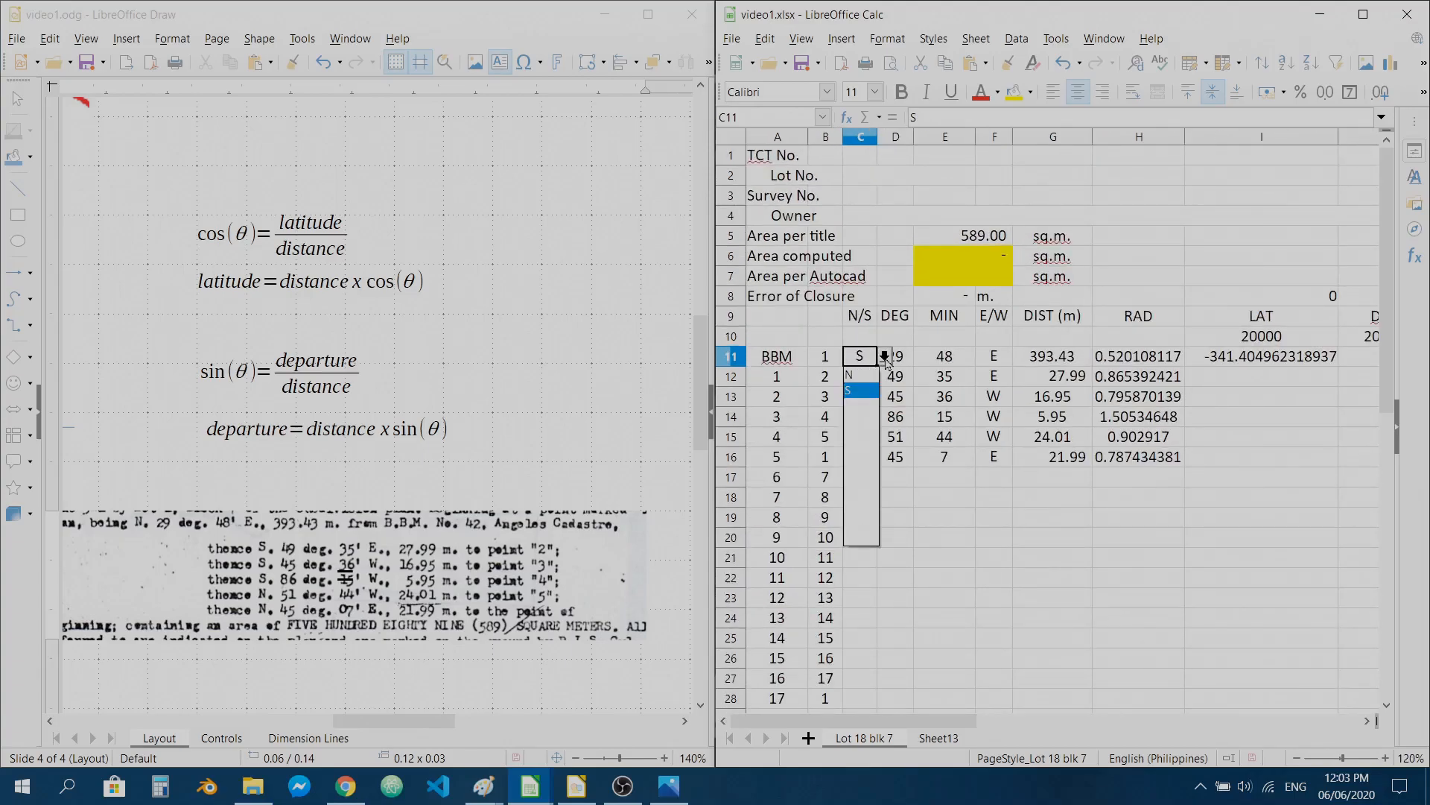
pyautogui.click(858, 377)
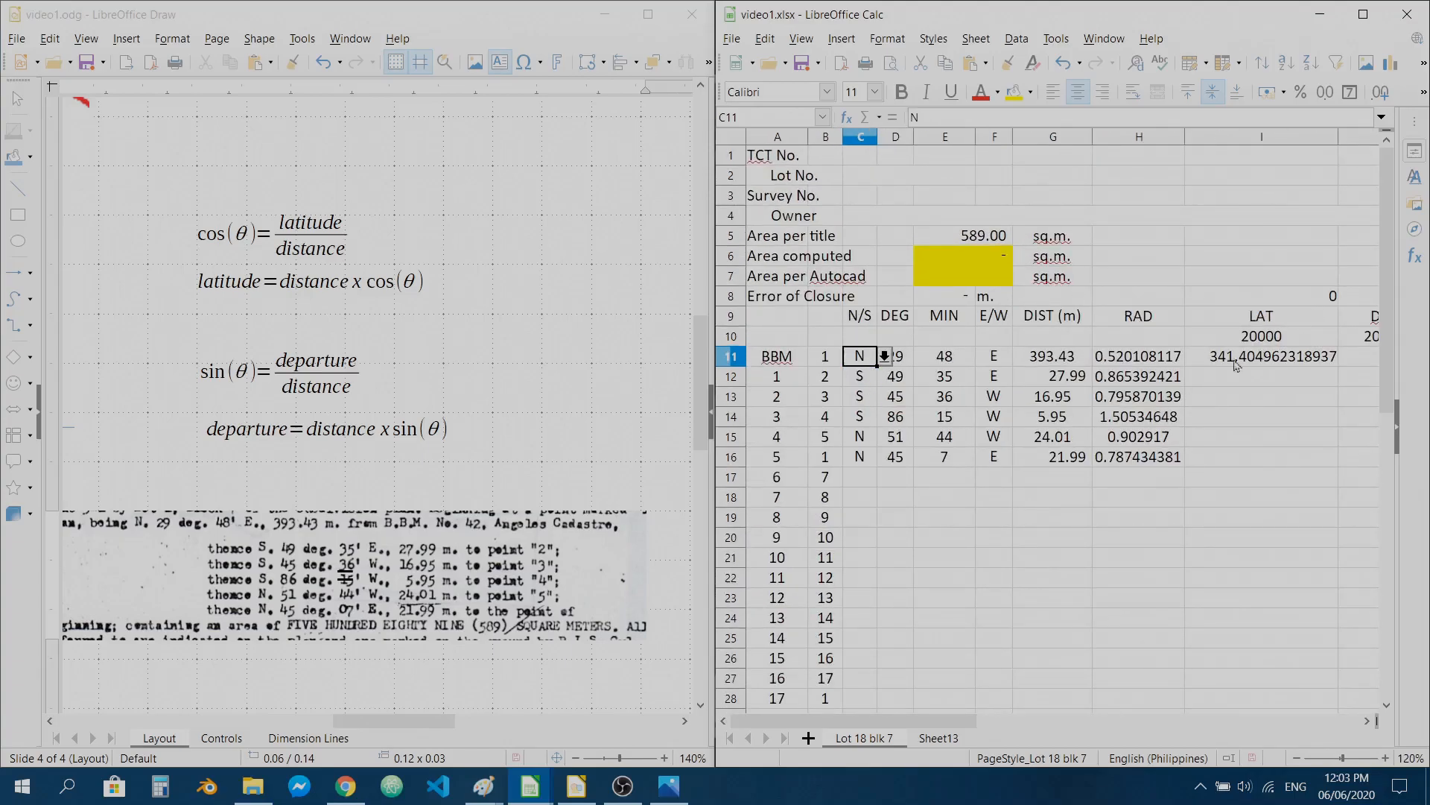
# - Test the latitude formula's blank case by clearing the N/S direction of line BBM–1, and set it back to N
pyautogui.scroll(-1, 880, 413)
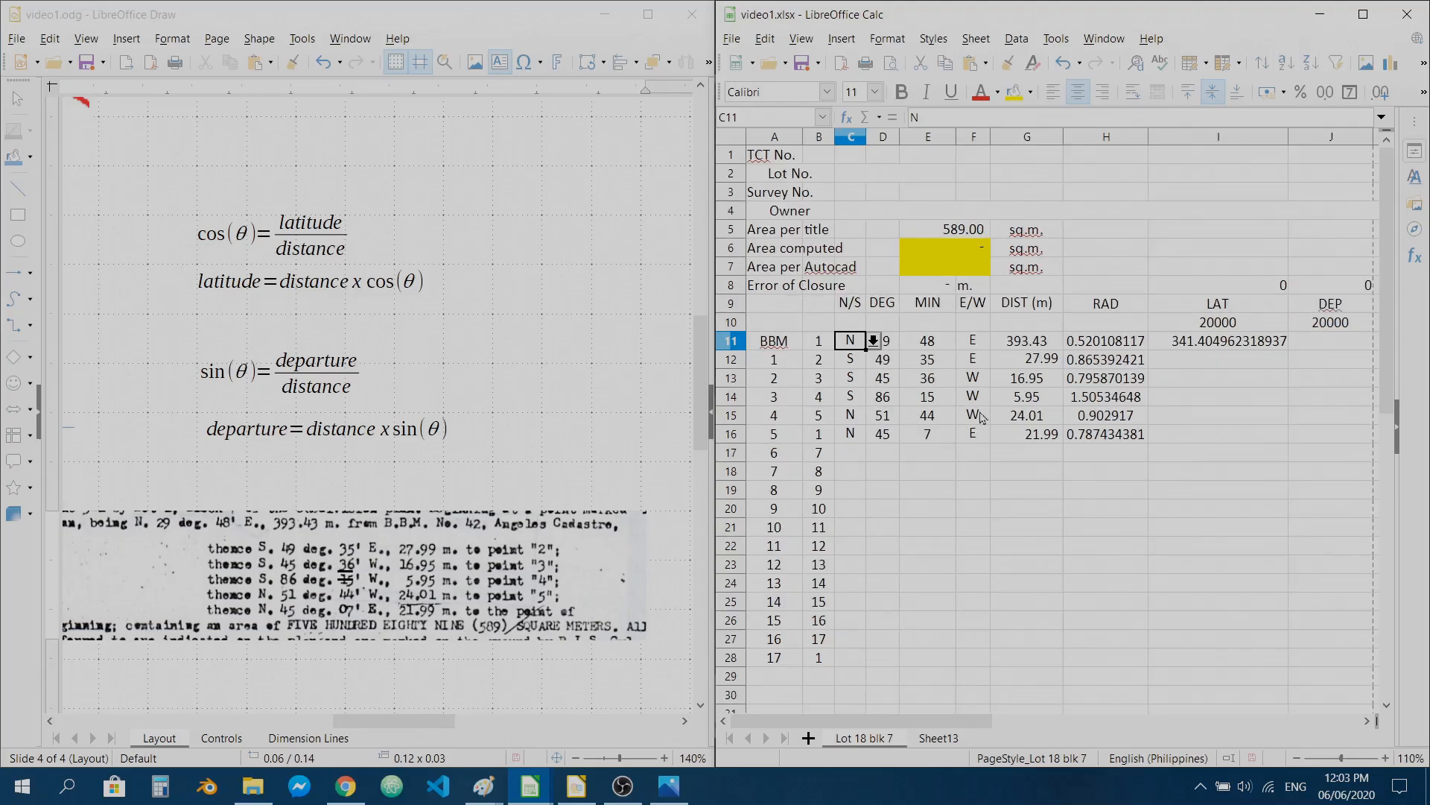
pyautogui.scroll(-1, 908, 432)
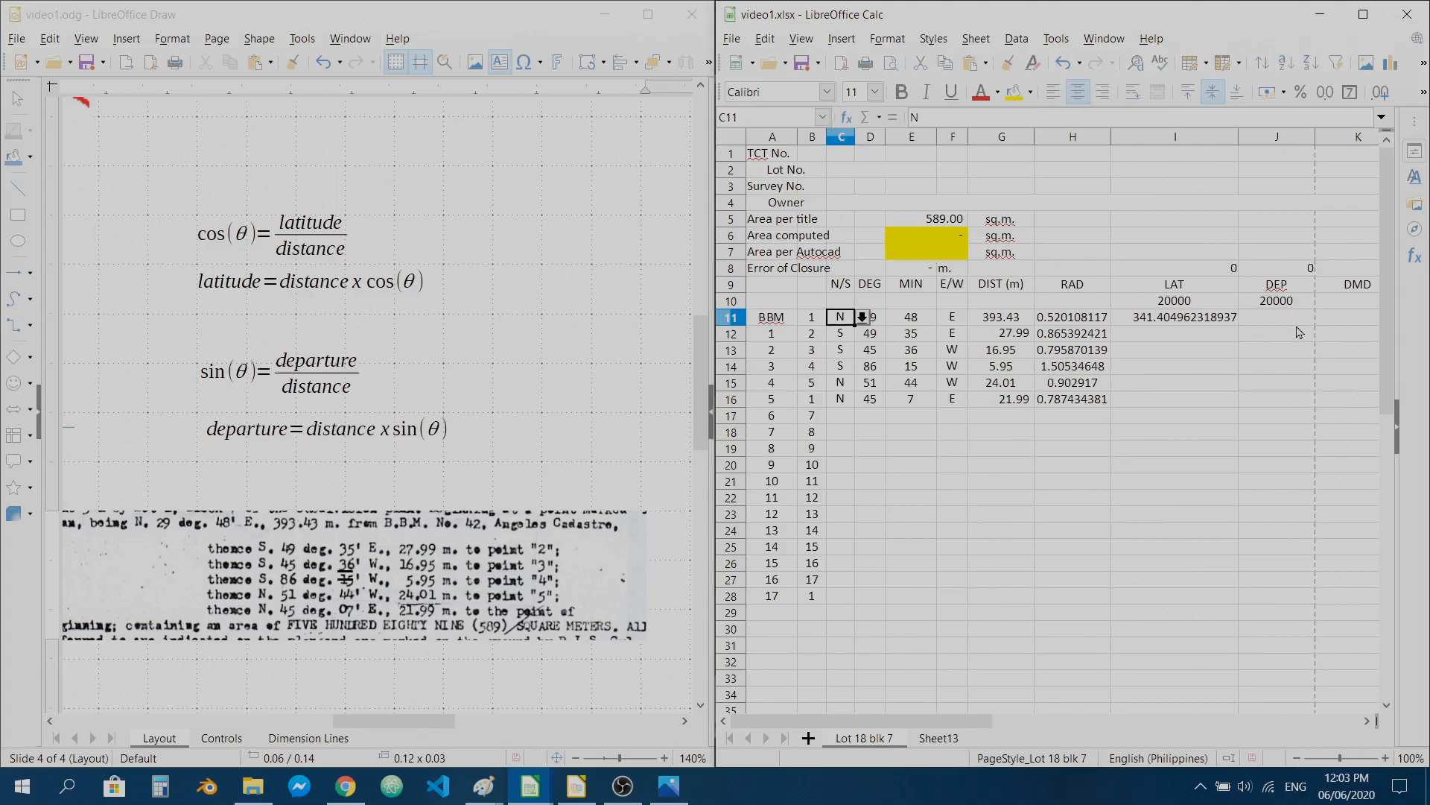
pyautogui.click(1151, 320)
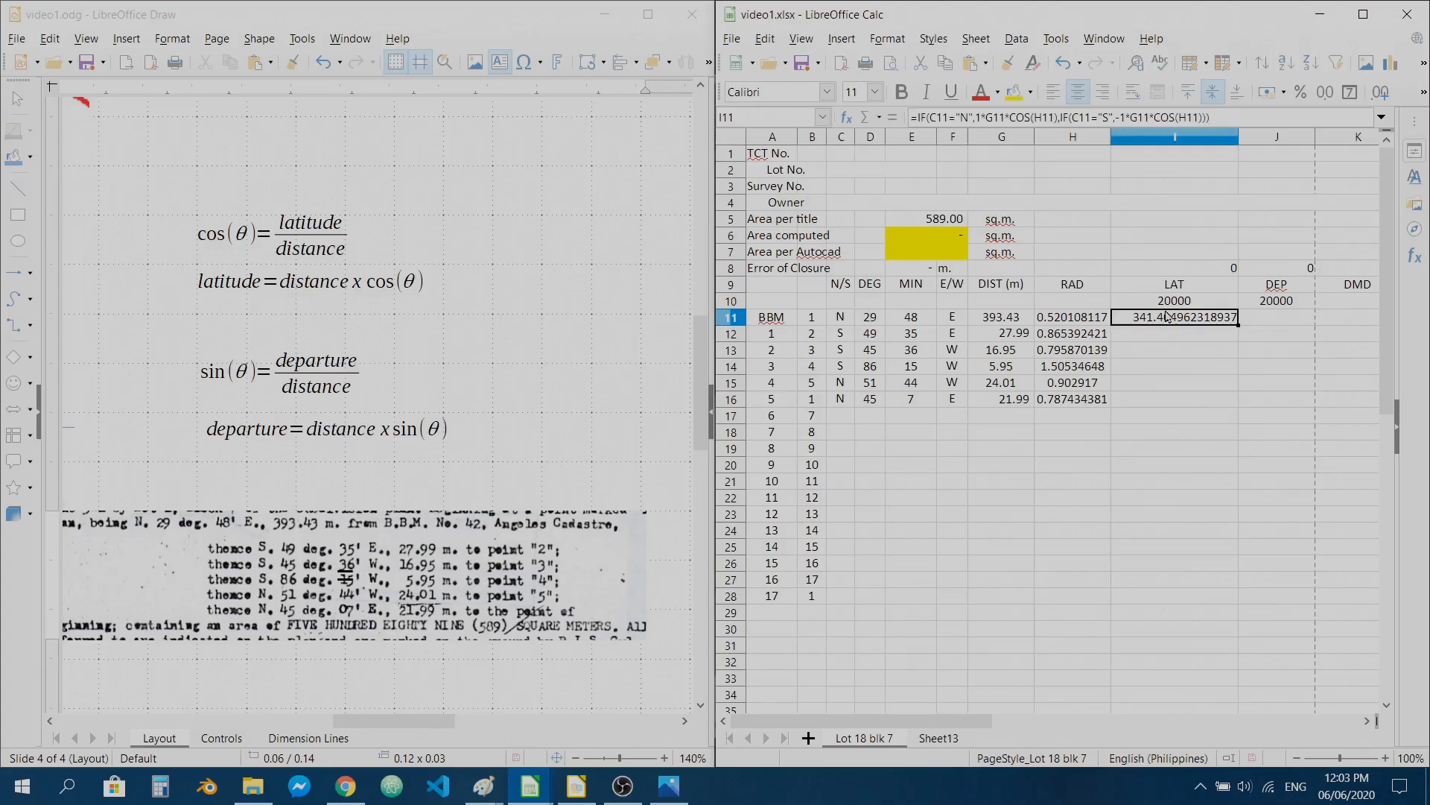
pyautogui.click(841, 321)
pyautogui.press('Delete')
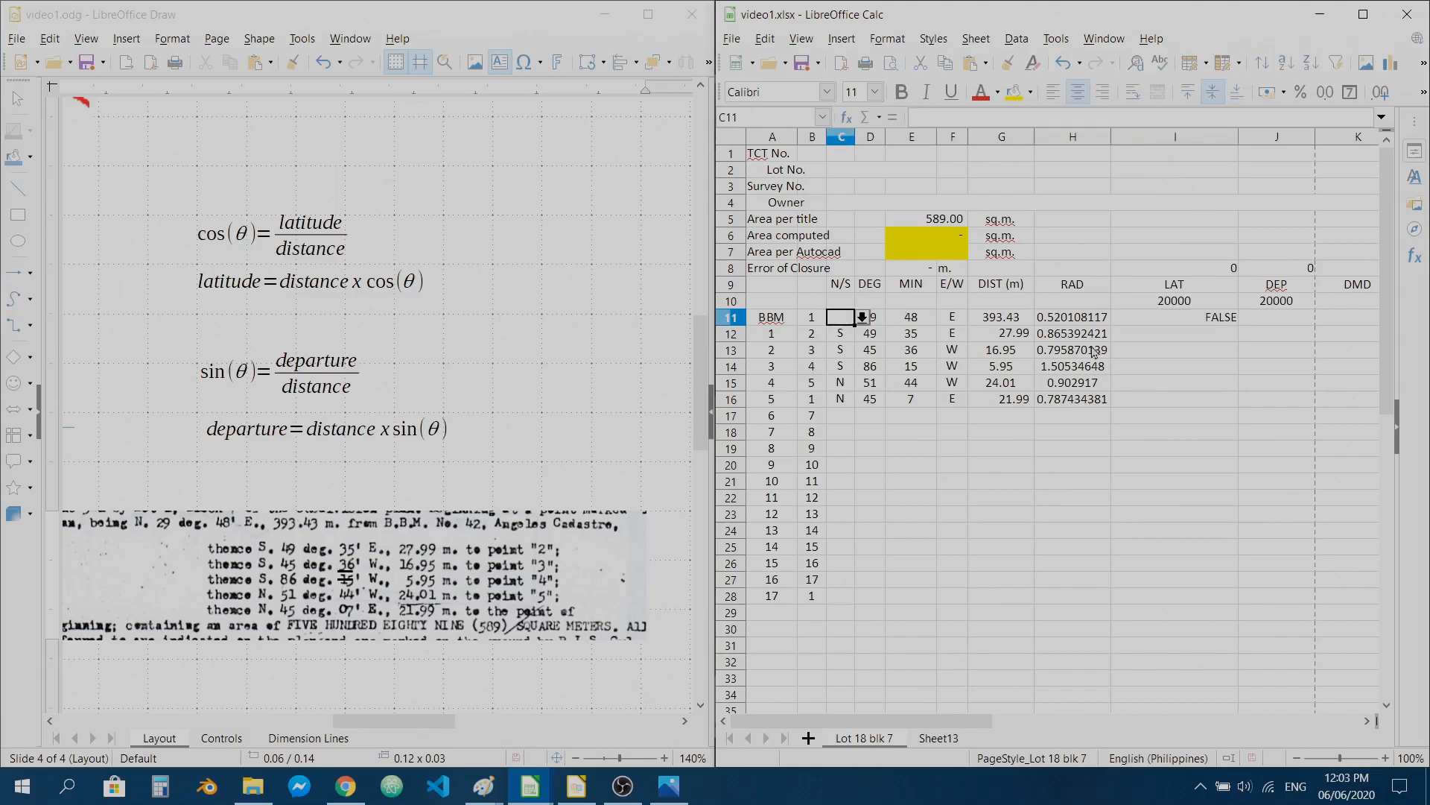
pyautogui.click(1191, 367)
pyautogui.click(1214, 328)
pyautogui.click(1216, 323)
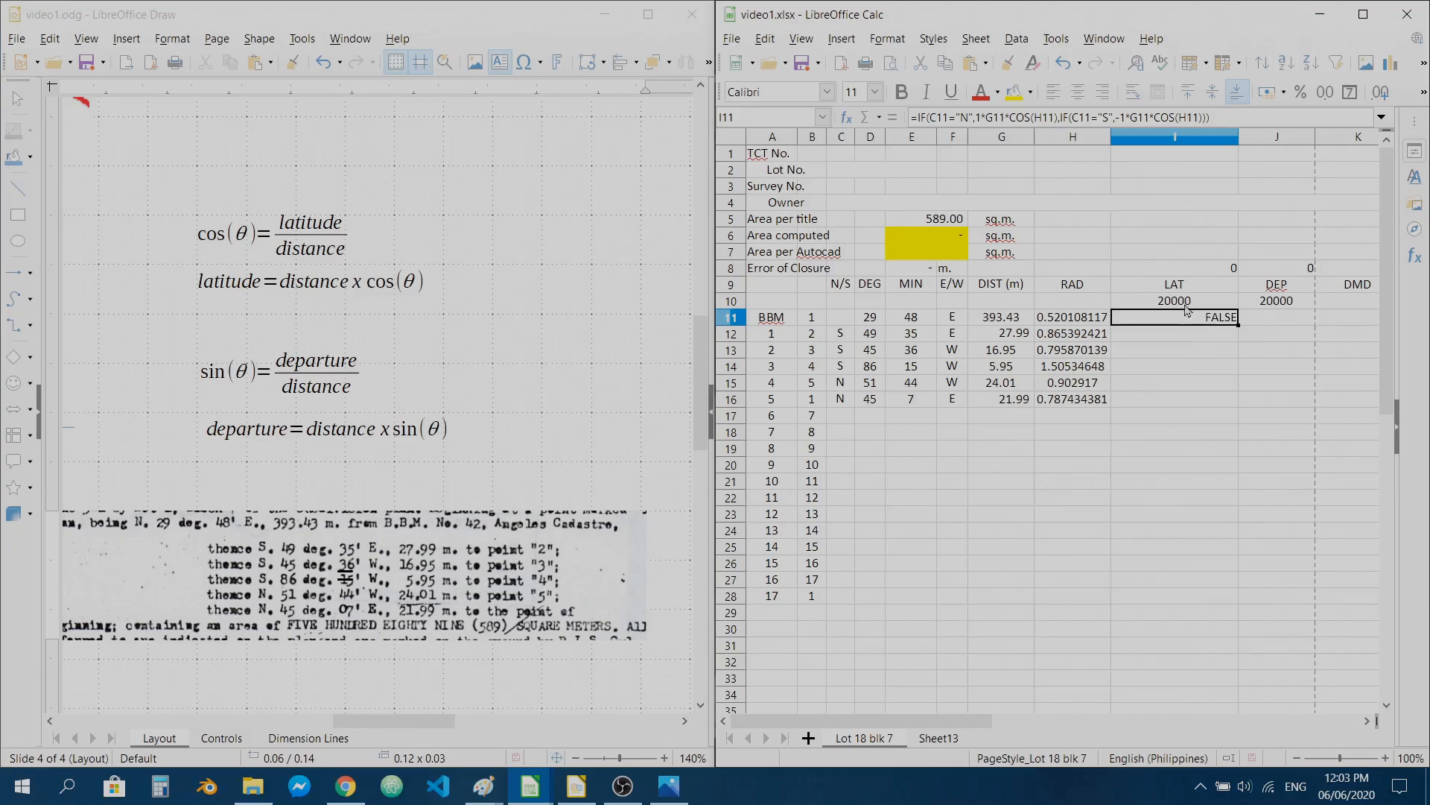
pyautogui.click(839, 320)
pyautogui.click(862, 317)
pyautogui.click(842, 331)
# - Fill the latitude formula from I11 down through I16 for all six lines
pyautogui.moveTo(1148, 388); pyautogui.dragTo(1165, 368)
pyautogui.click(1214, 307)
pyautogui.click(1214, 319)
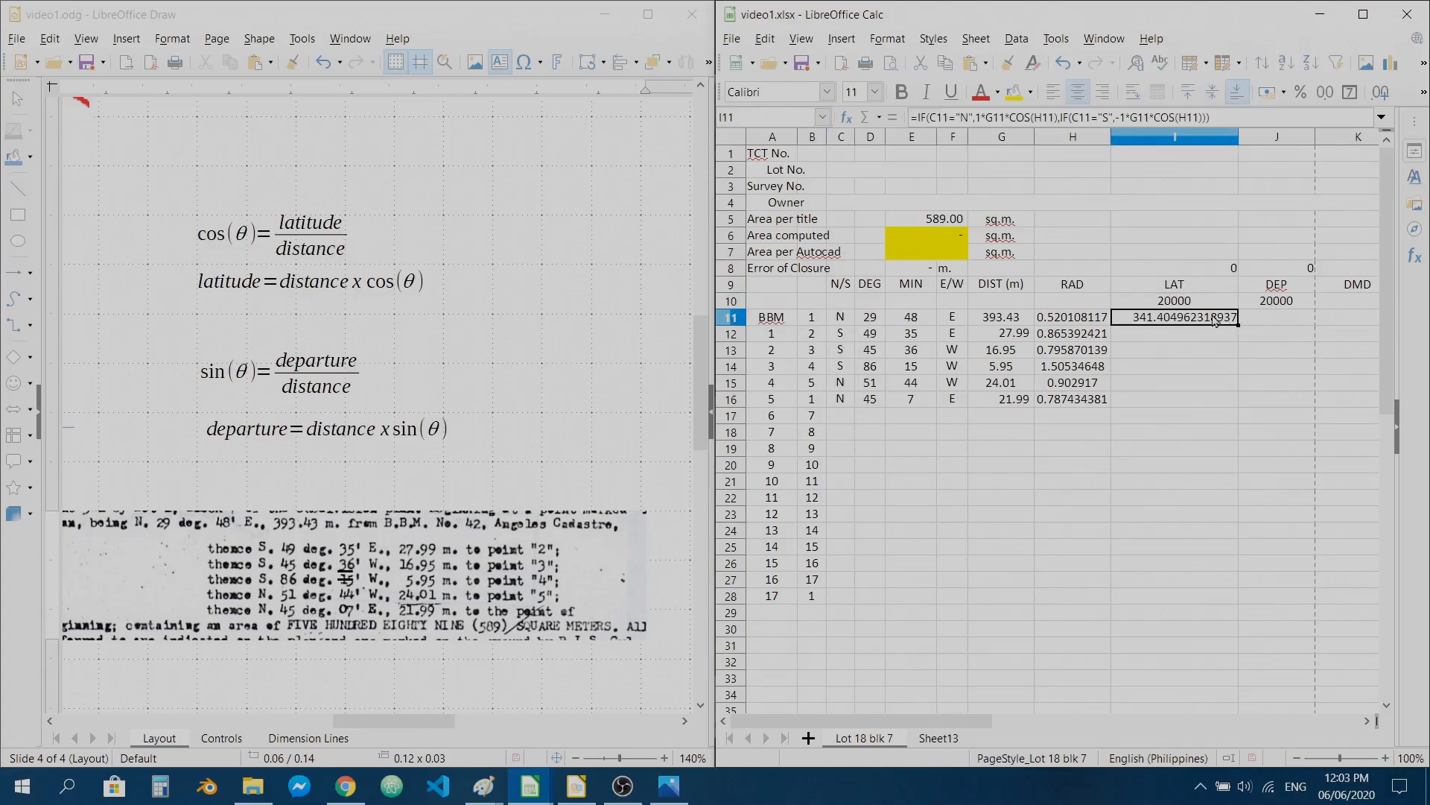
pyautogui.moveTo(1238, 325); pyautogui.dragTo(1223, 403)
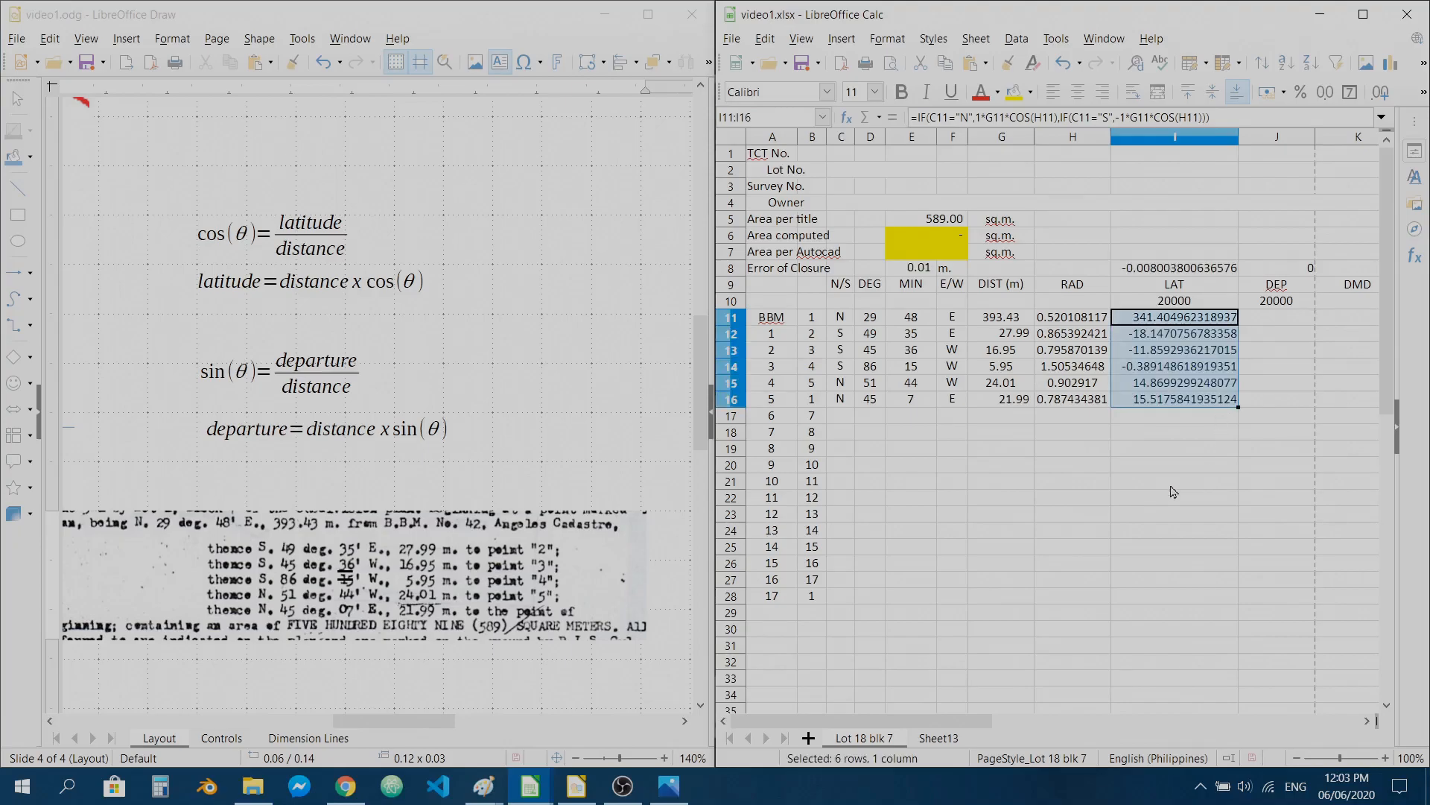
pyautogui.press('Down')
pyautogui.press('Down')
pyautogui.click(1166, 318)
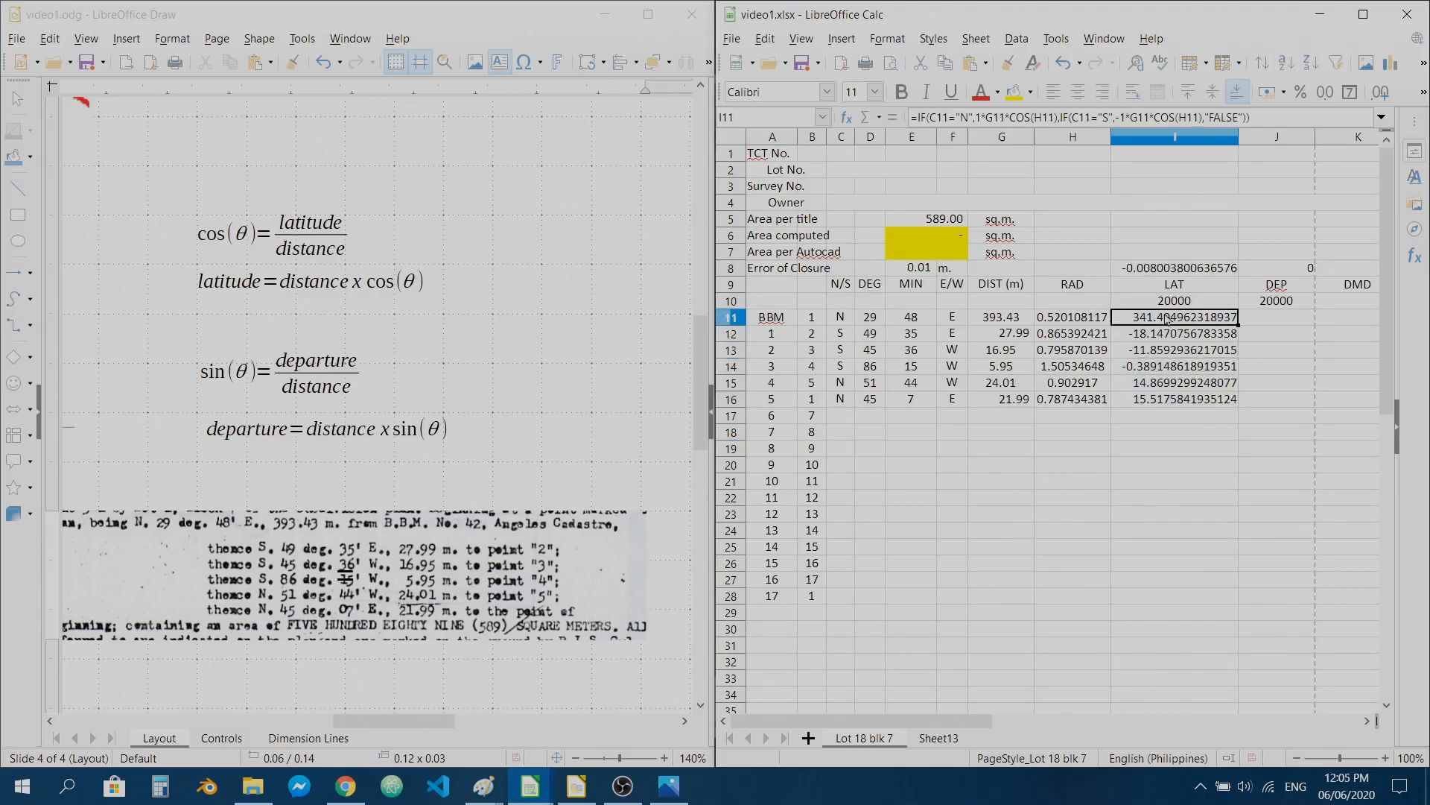
pyautogui.doubleClick(1238, 324)
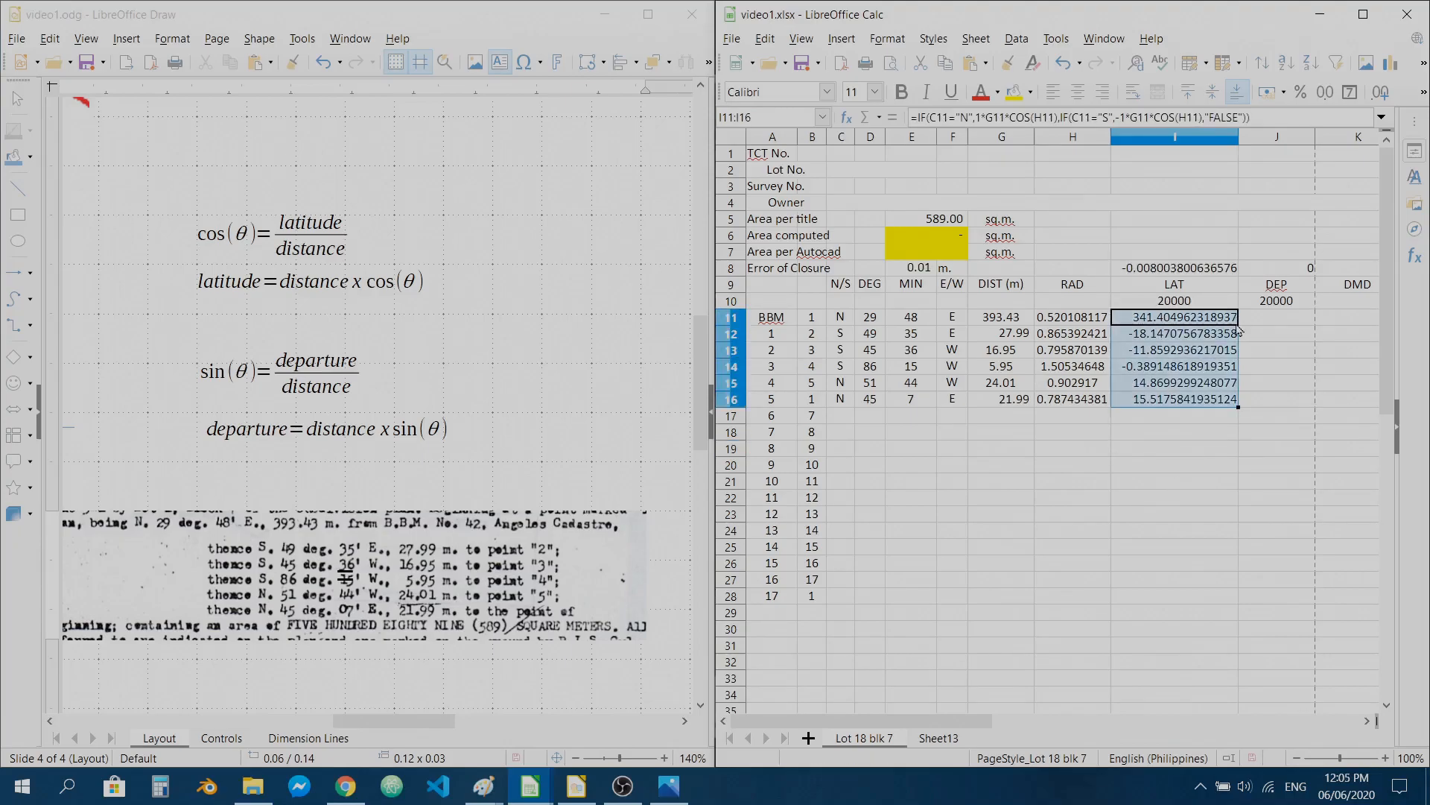
# - Test the filled latitudes by clearing the N/S directions in C11:C16, and undo the deletions
pyautogui.moveTo(842, 318); pyautogui.dragTo(840, 400)
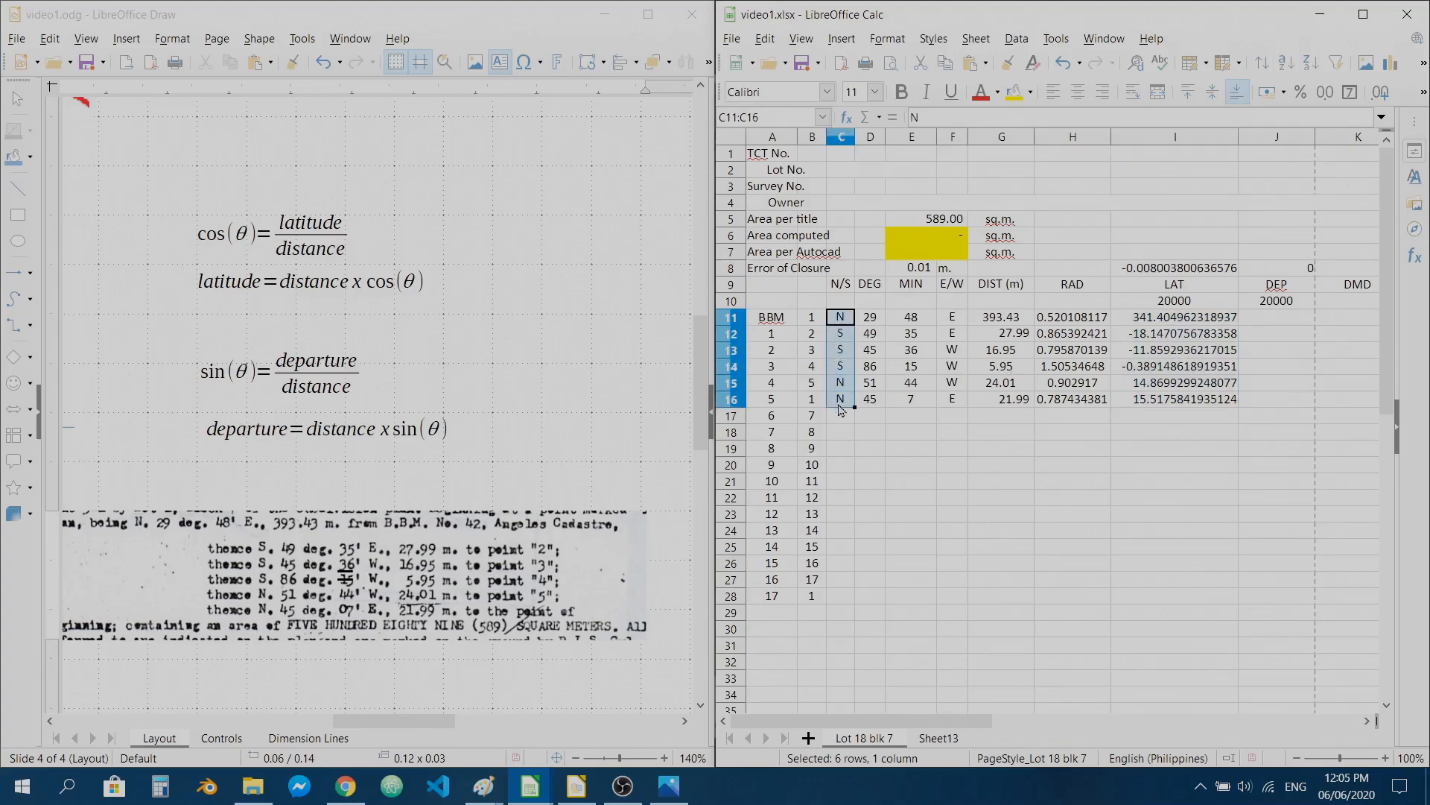
pyautogui.press('Delete')
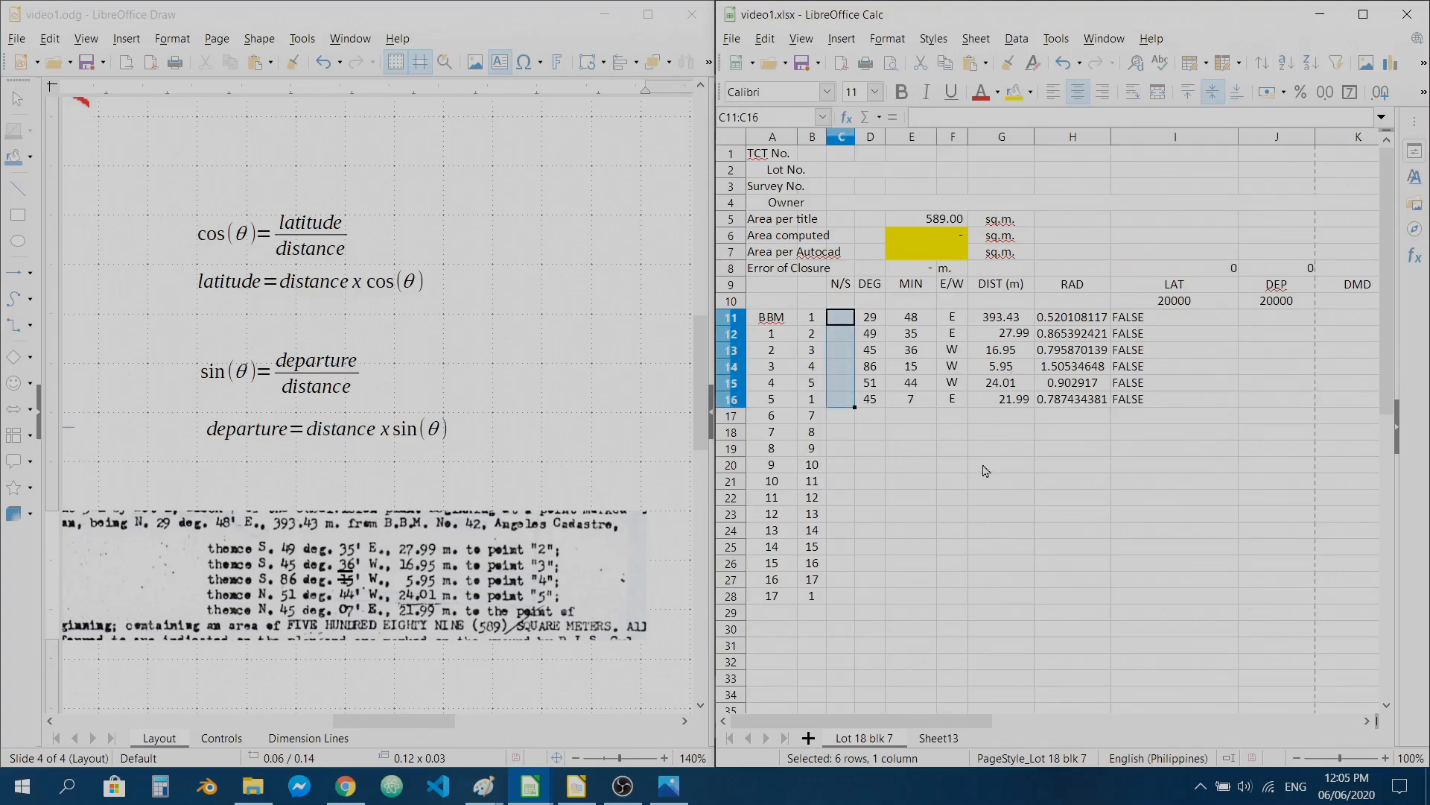
pyautogui.hotkey('ctrl', 'z')
pyautogui.click(980, 436)
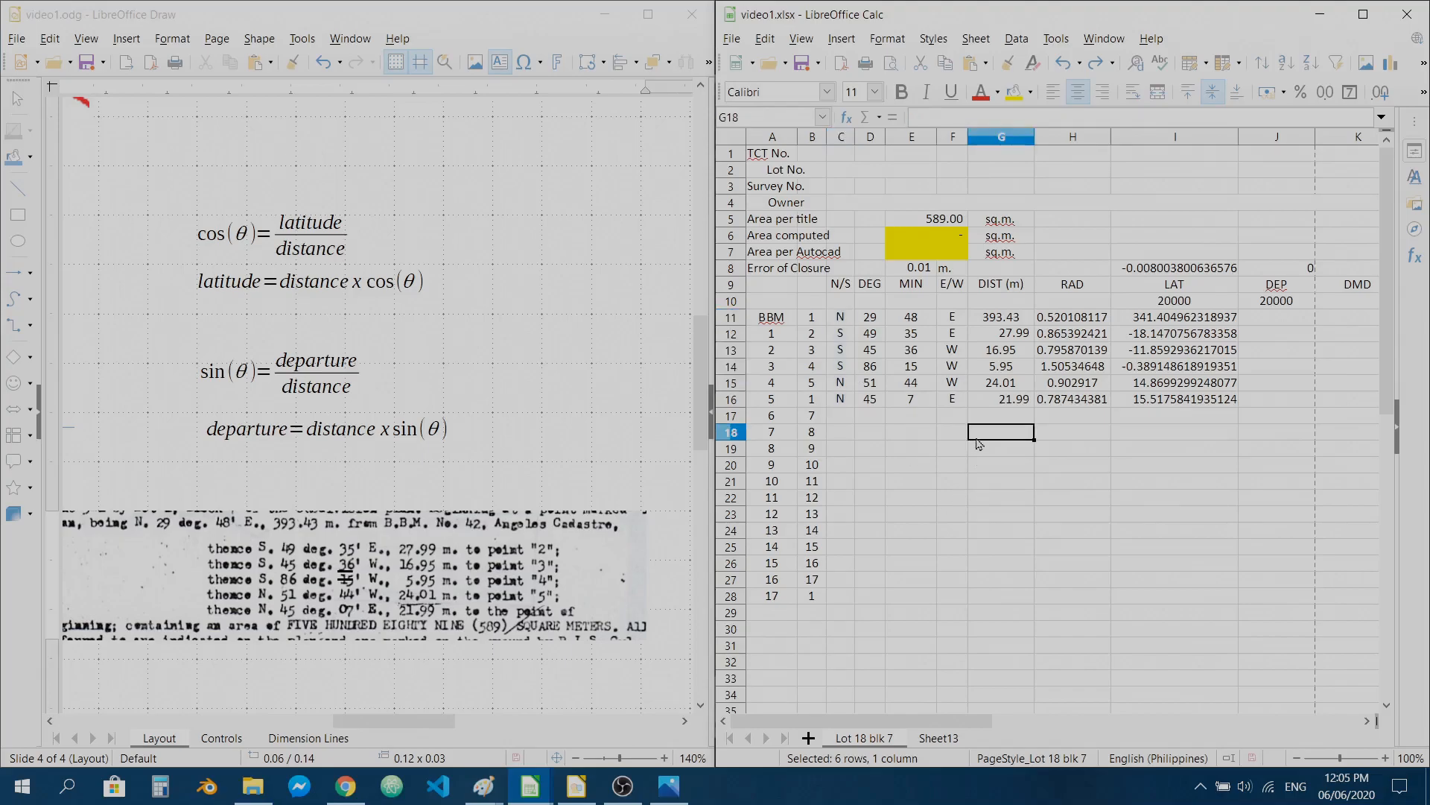
pyautogui.moveTo(840, 317); pyautogui.dragTo(841, 386)
pyautogui.press('Delete')
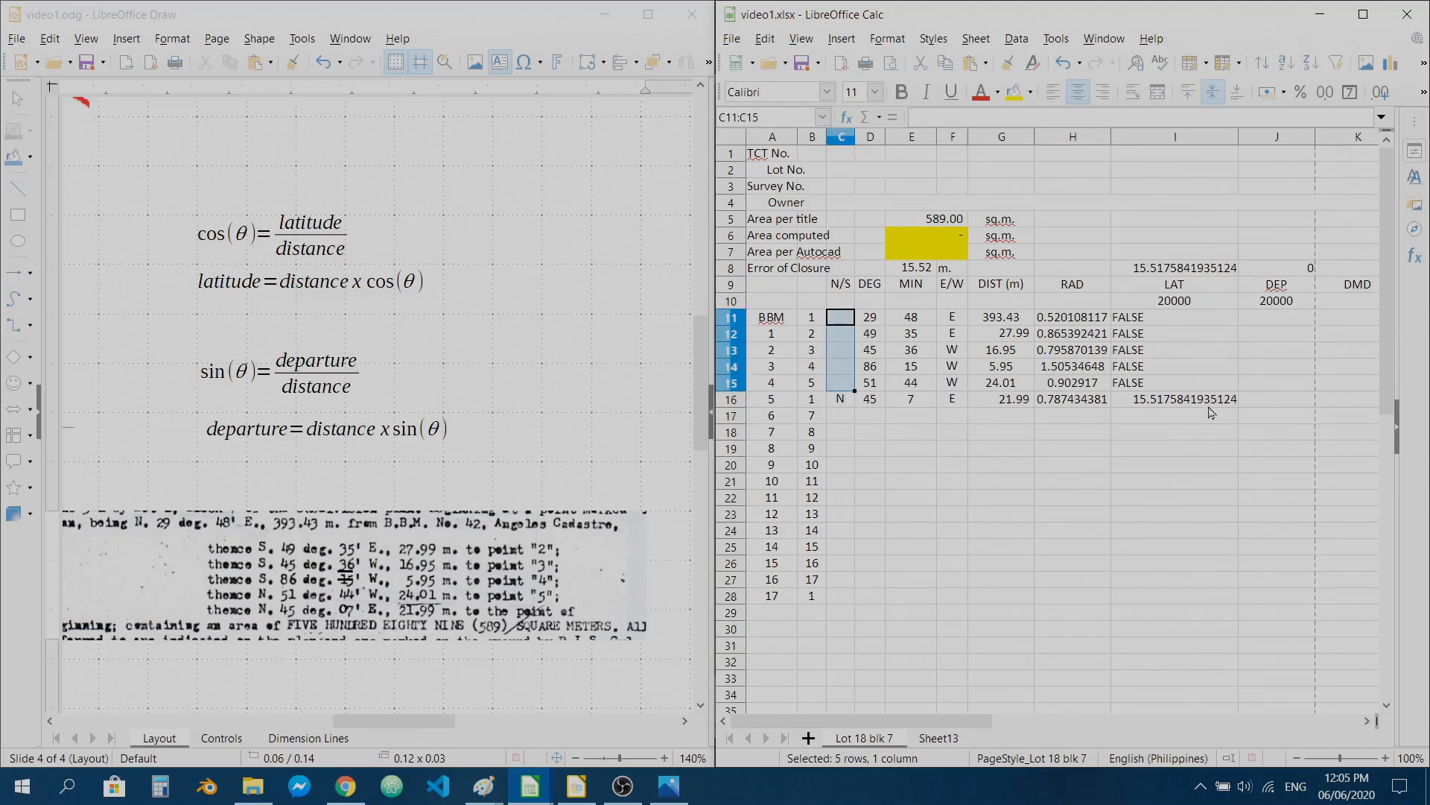
pyautogui.click(853, 402)
pyautogui.press('Delete')
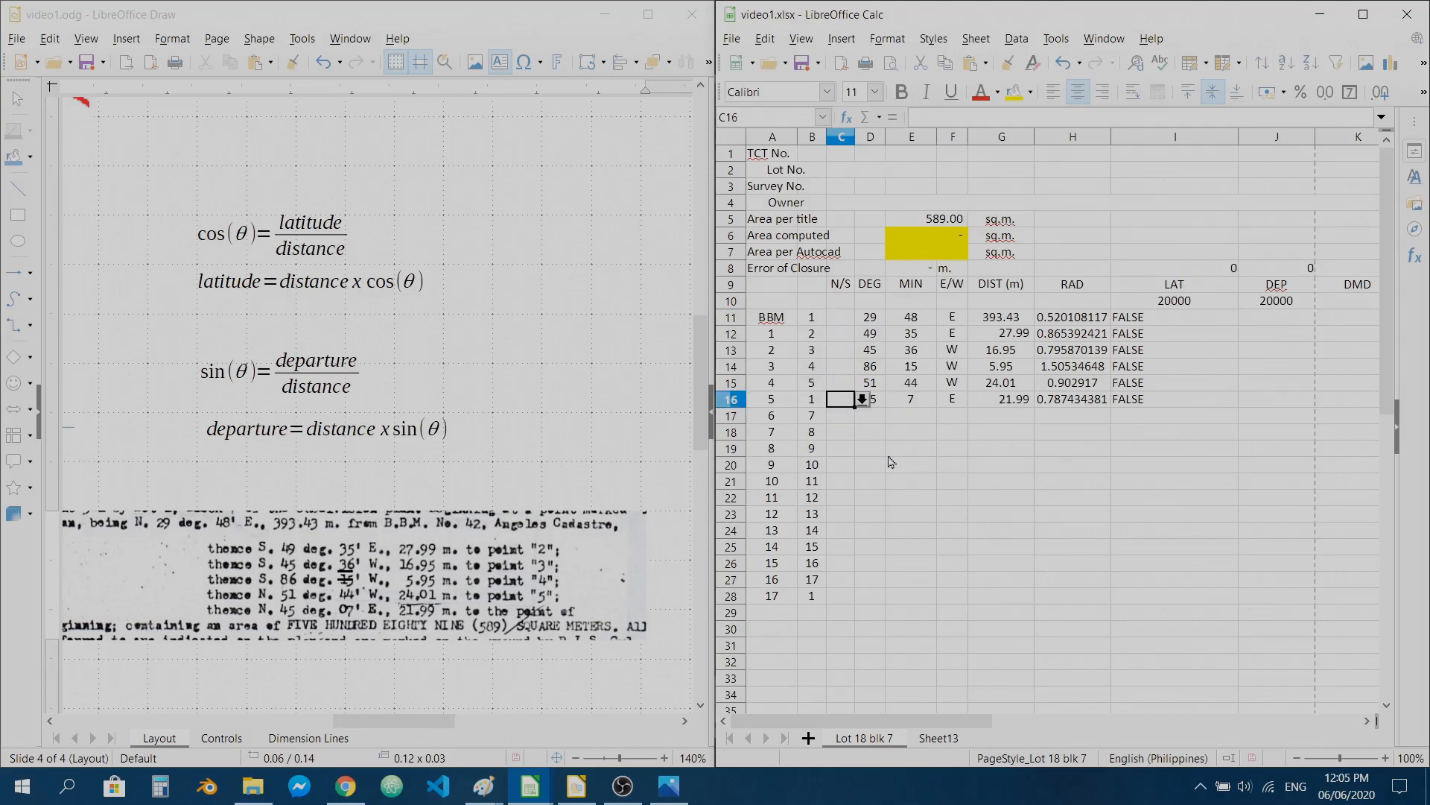
pyautogui.hotkey('ctrl', 'z')
pyautogui.hotkey('ctrl', 'z')
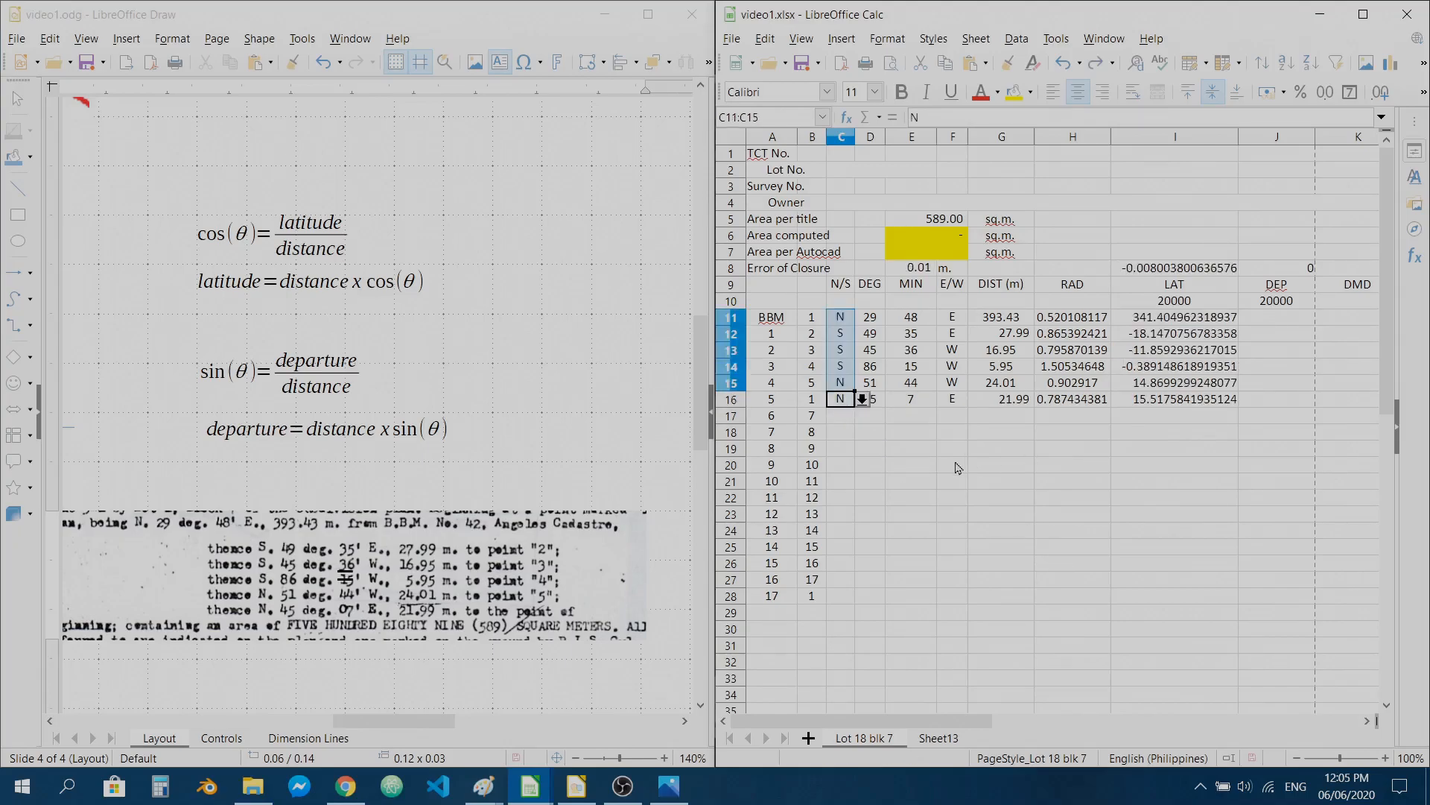
pyautogui.click(952, 465)
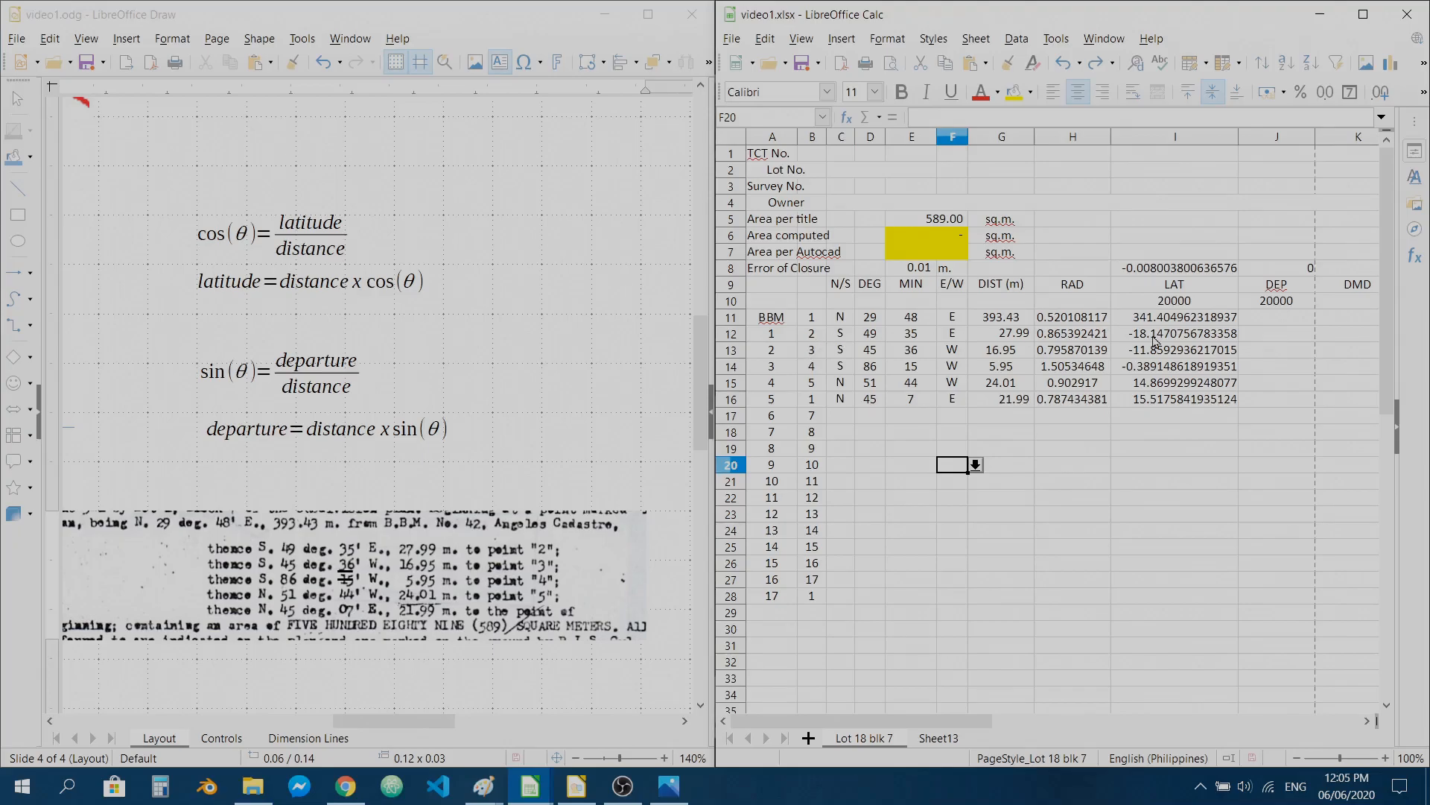
pyautogui.click(732, 334)
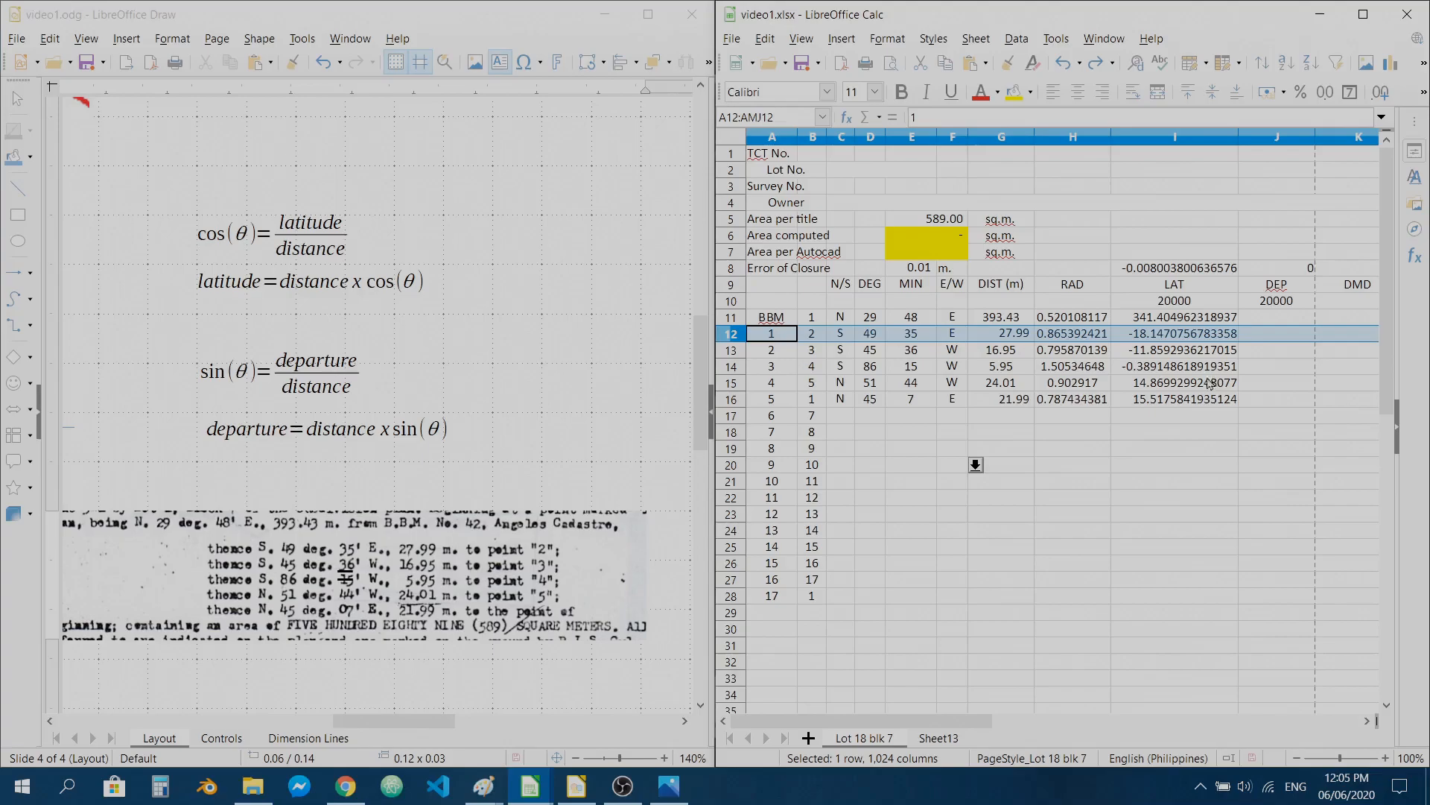
pyautogui.click(1040, 431)
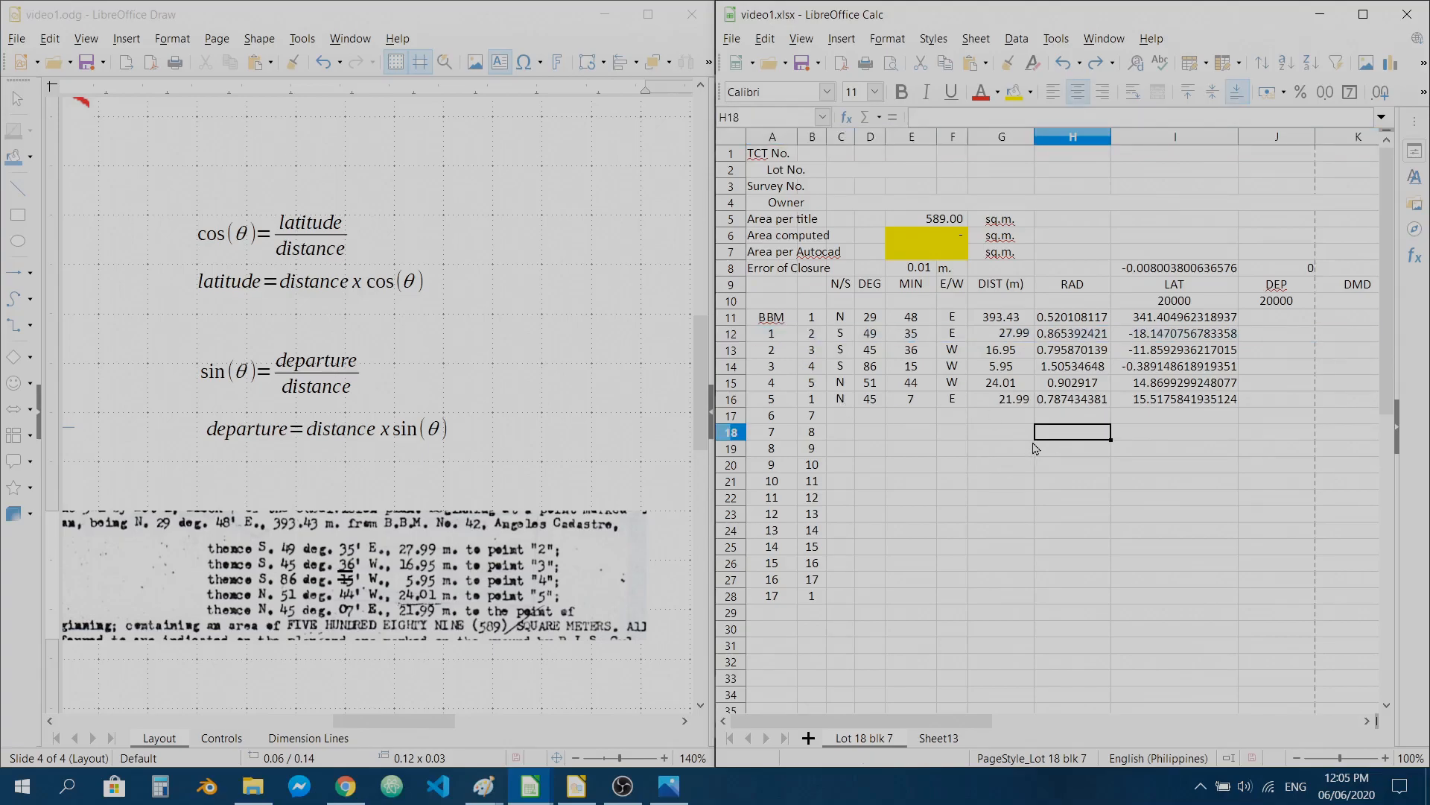
pyautogui.hotkey('ctrl', 'Right')
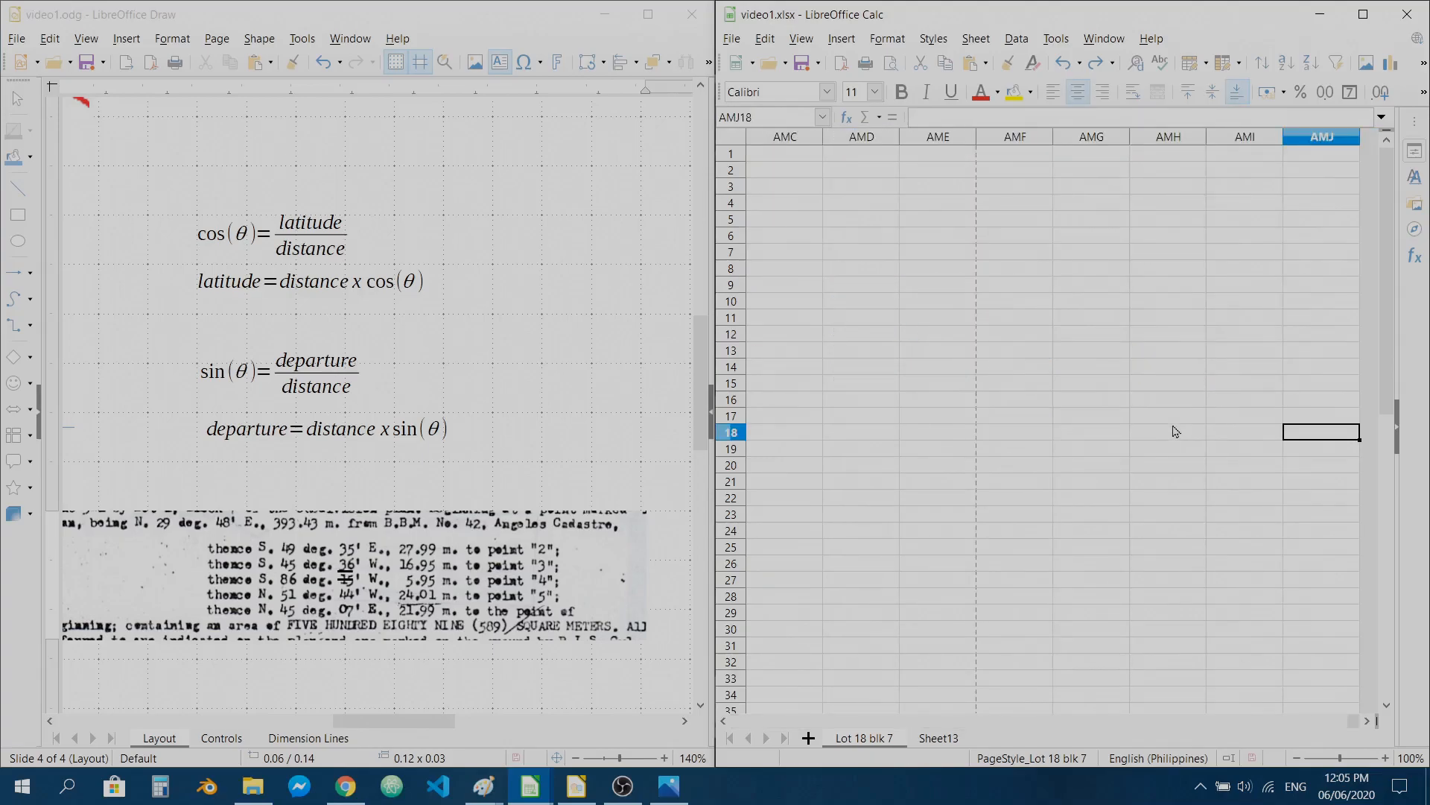
pyautogui.hotkey('ctrl', 'Left')
# - Start the departure formula in J11 with an IF that returns G11 times the sine of H11 when F11 is "E"
pyautogui.click(1272, 320)
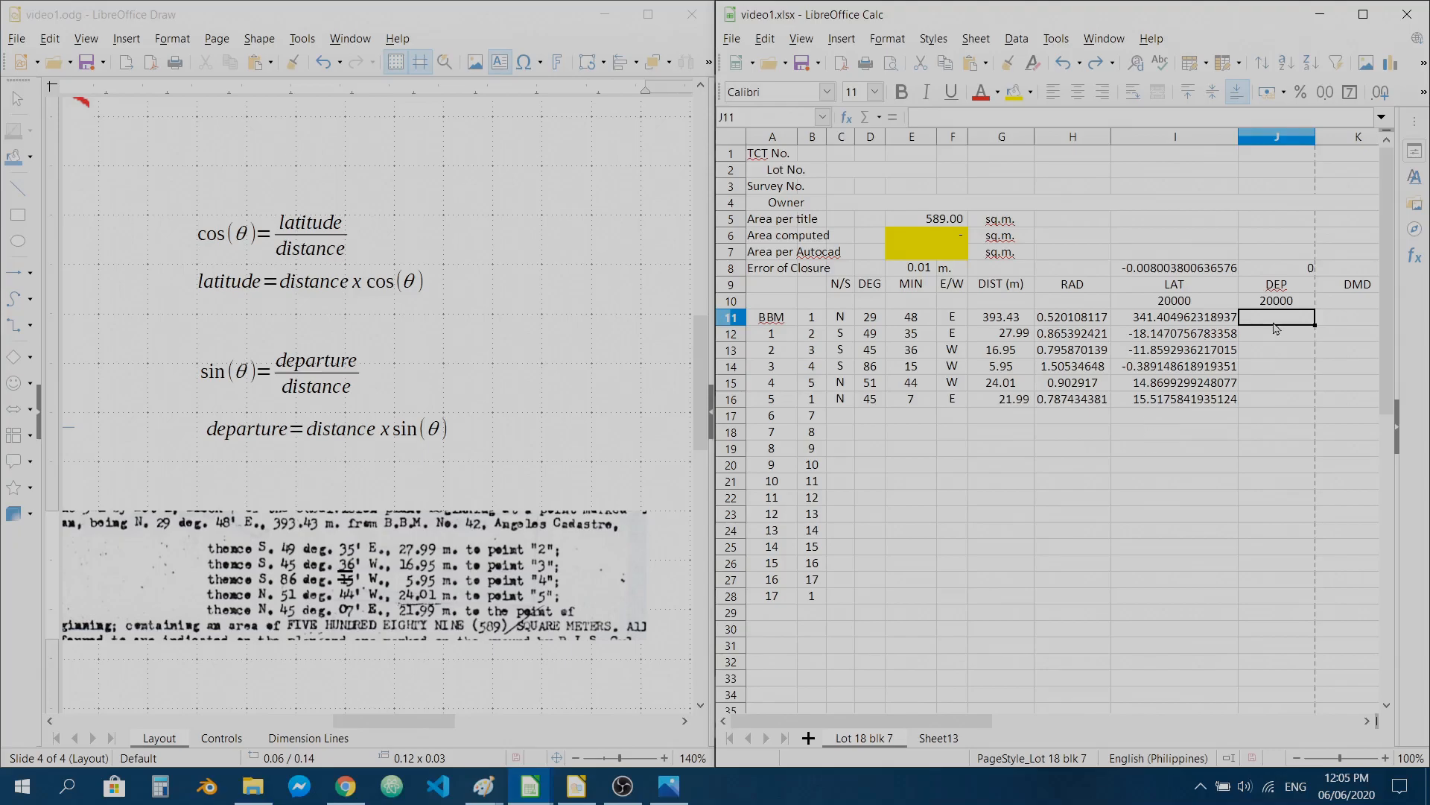
pyautogui.write('=')
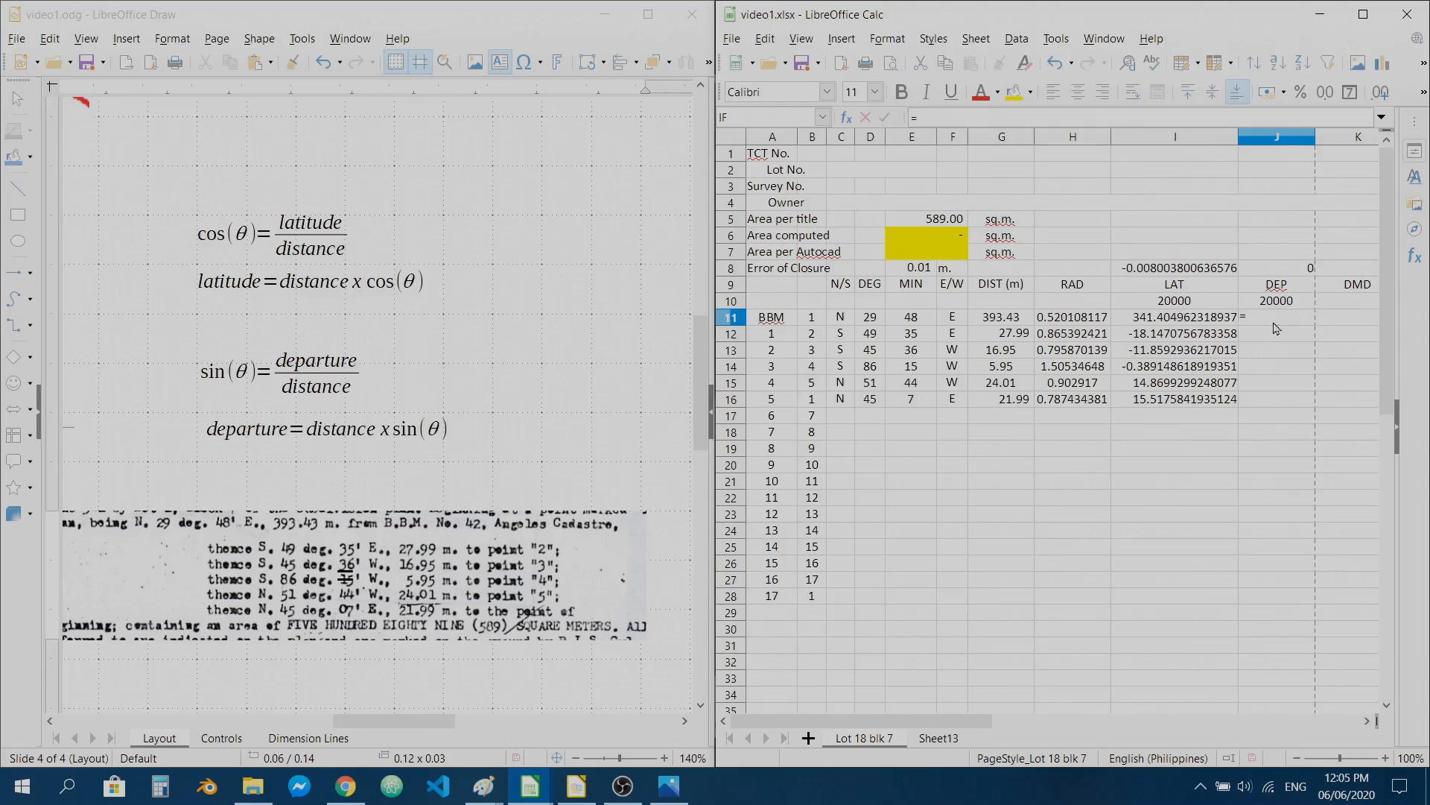
pyautogui.write('IF')
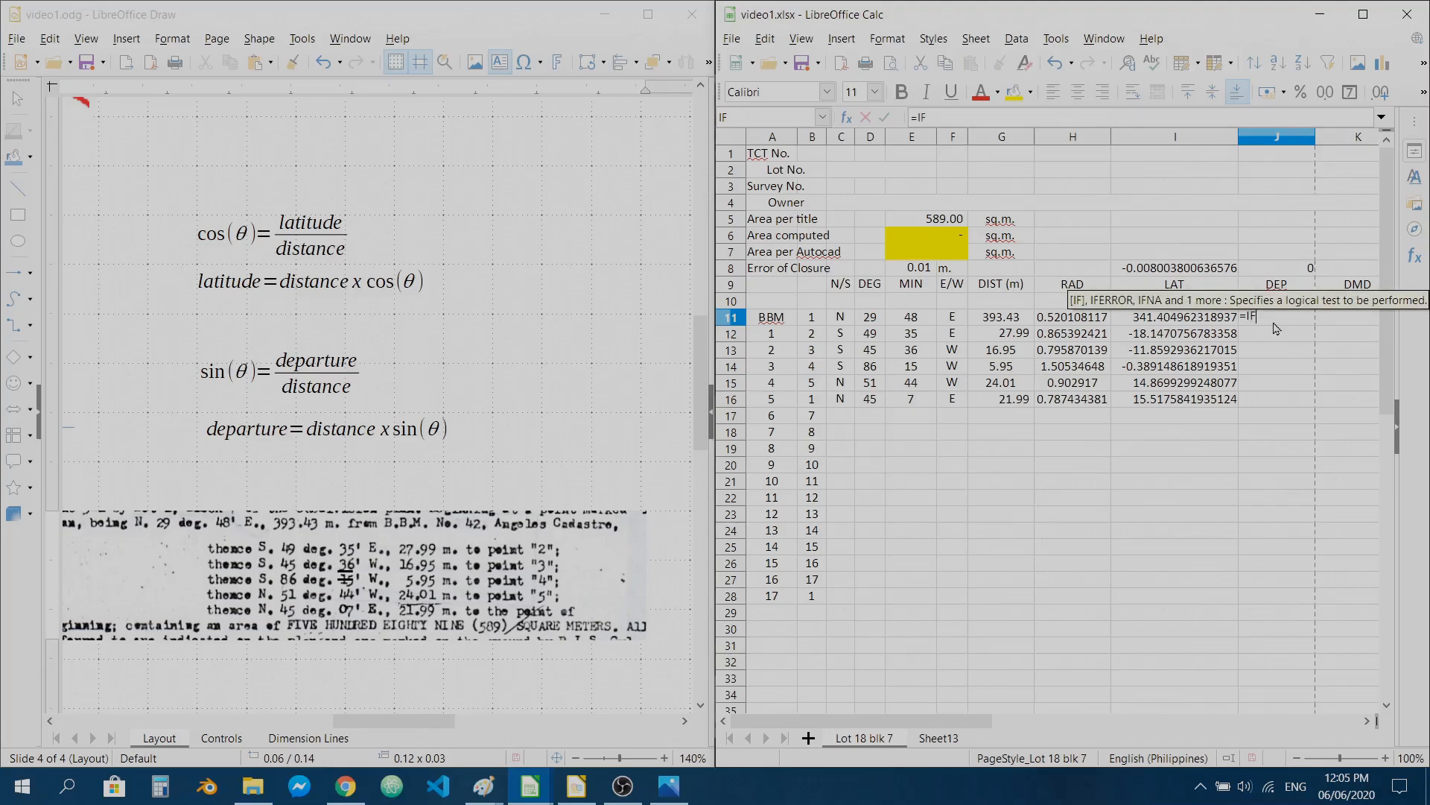
pyautogui.press('Return')
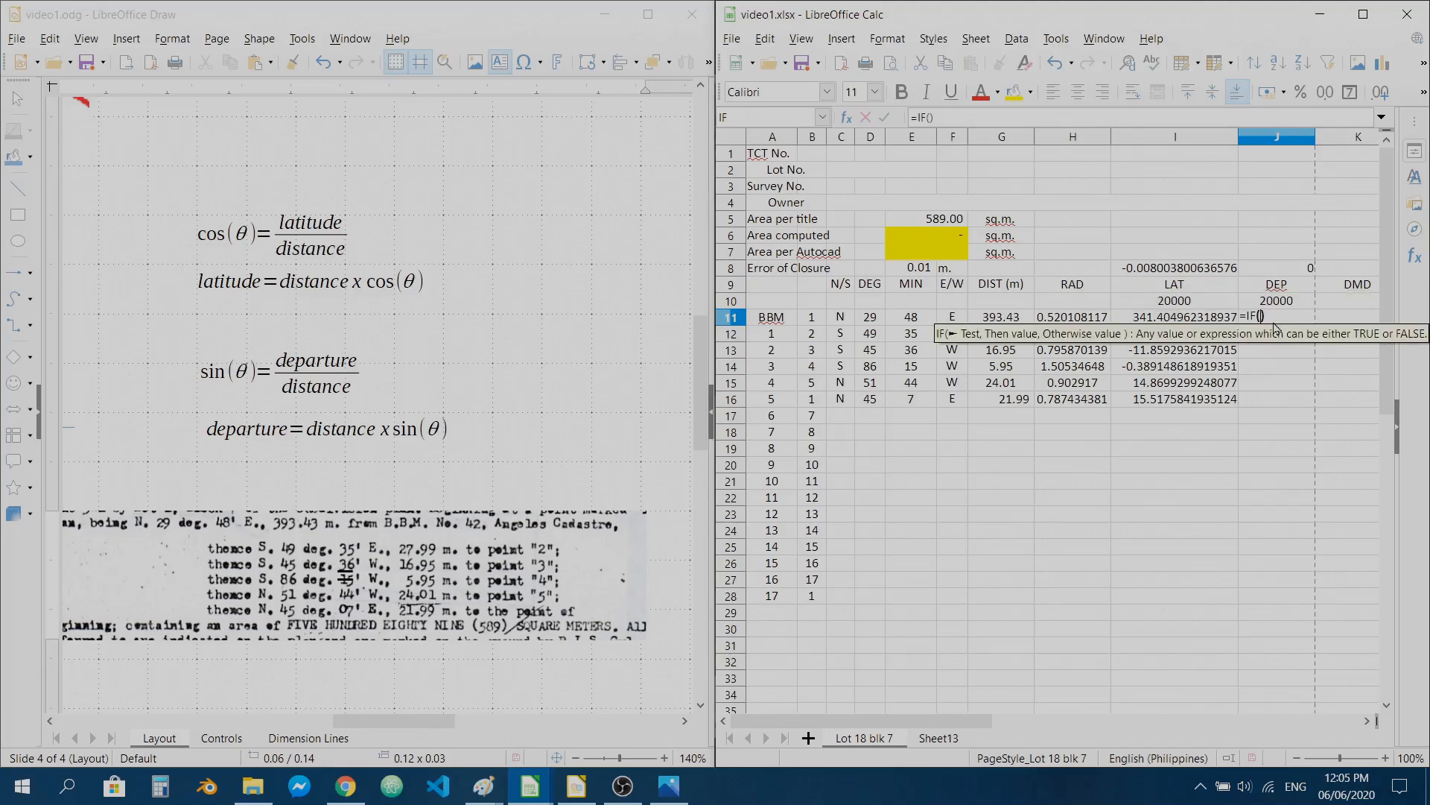
pyautogui.click(953, 316)
pyautogui.write('="E",')
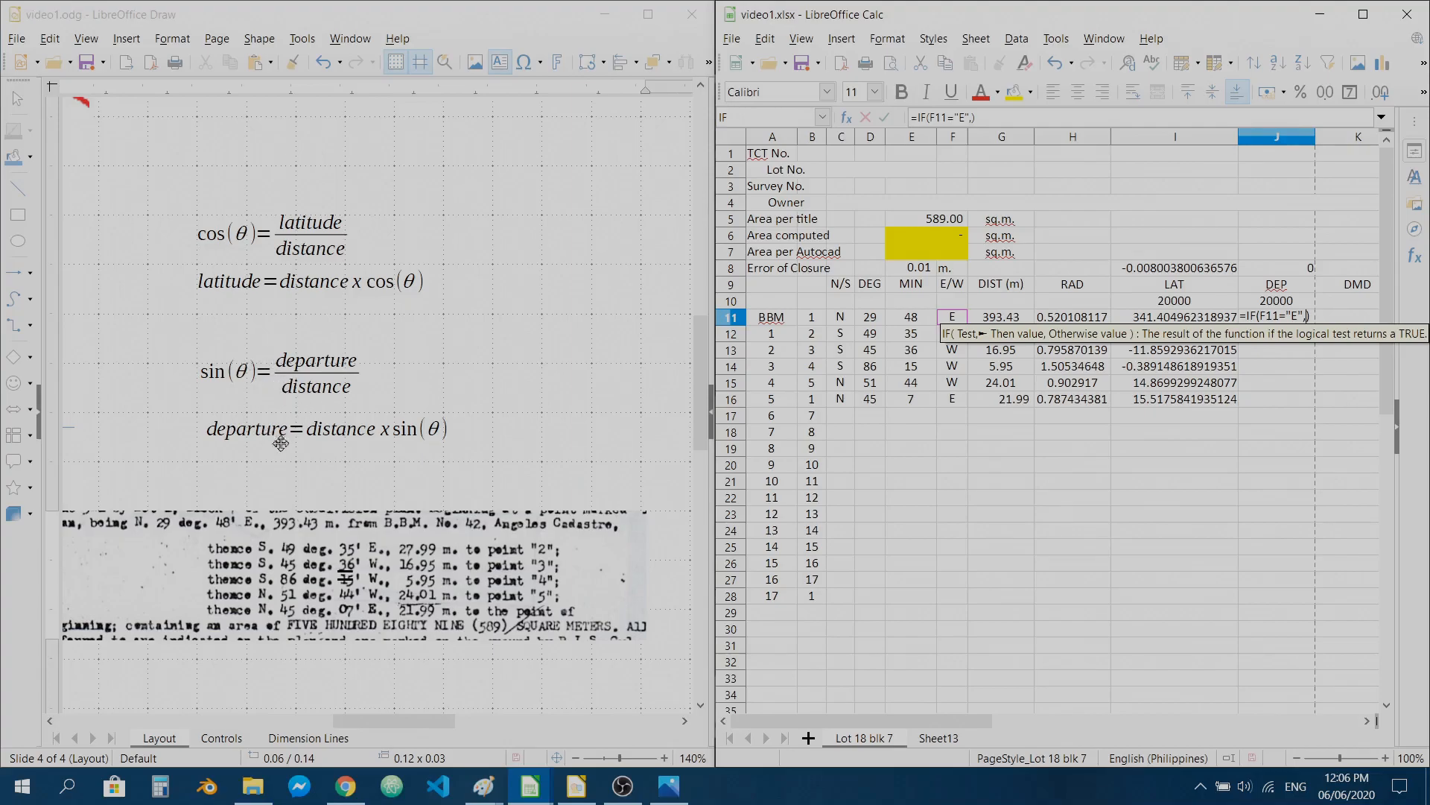
pyautogui.click(1003, 320)
pyautogui.write('*SIN(')
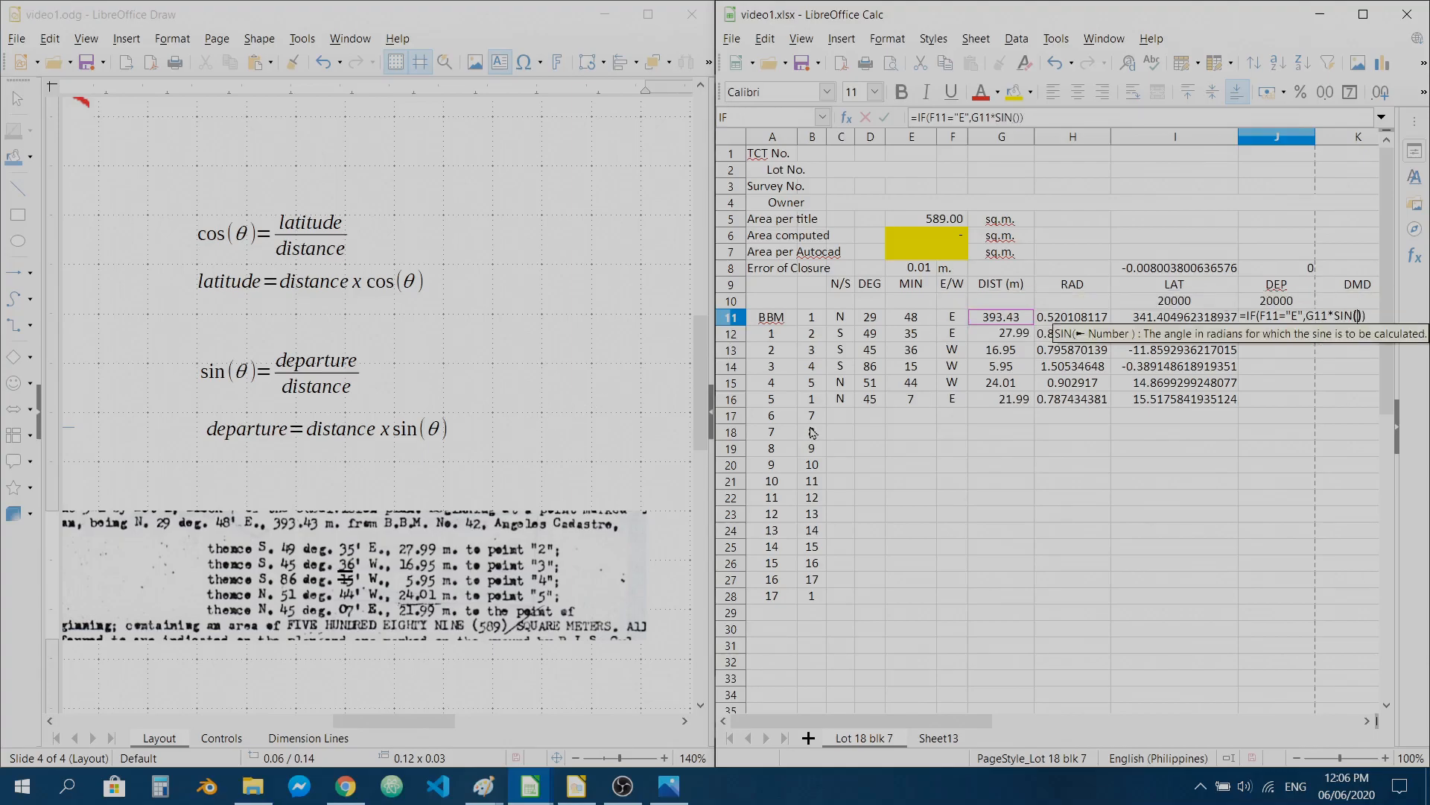
pyautogui.click(1054, 321)
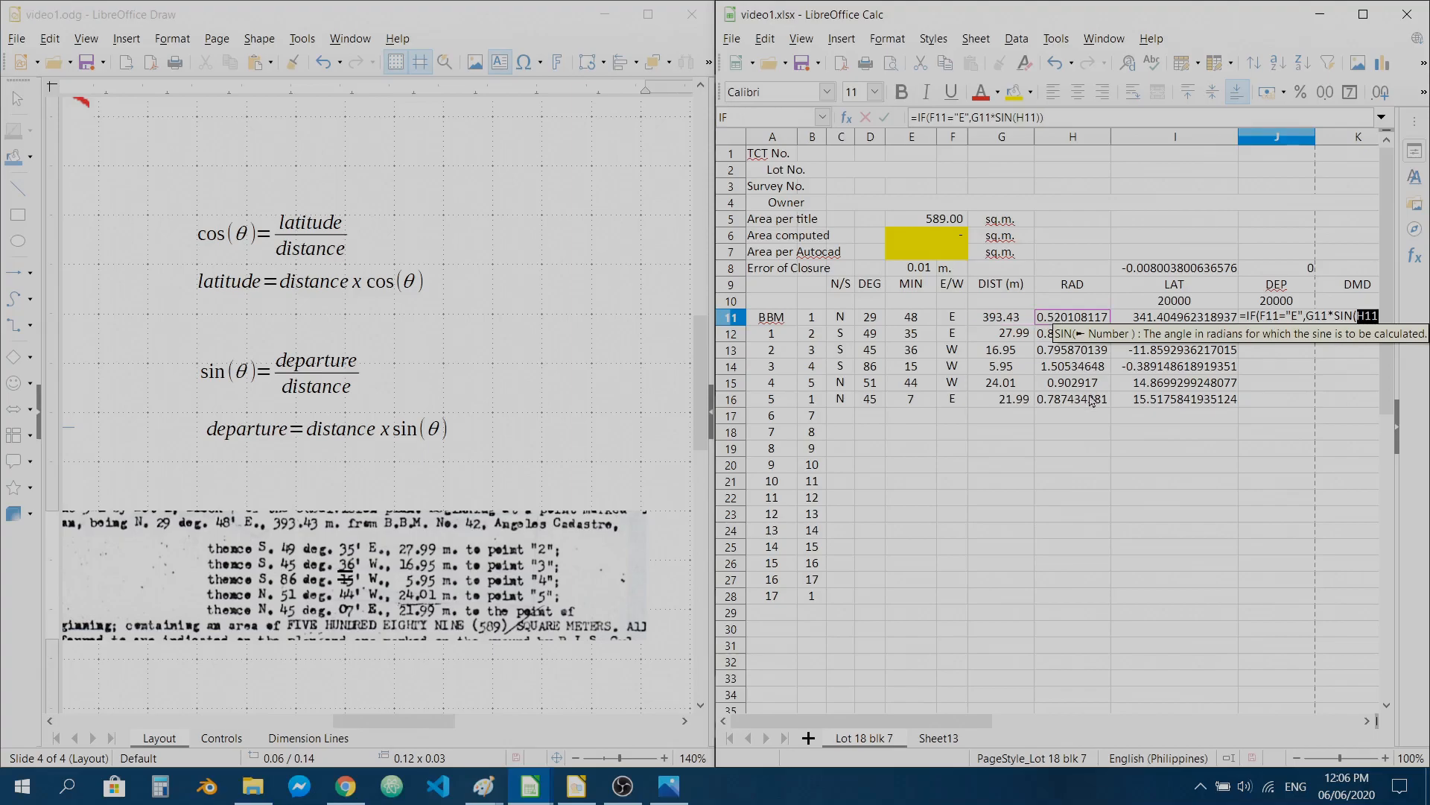
# - Nest a second IF in the departure formula that tests whether F11 is "W"
pyautogui.write('),IF')
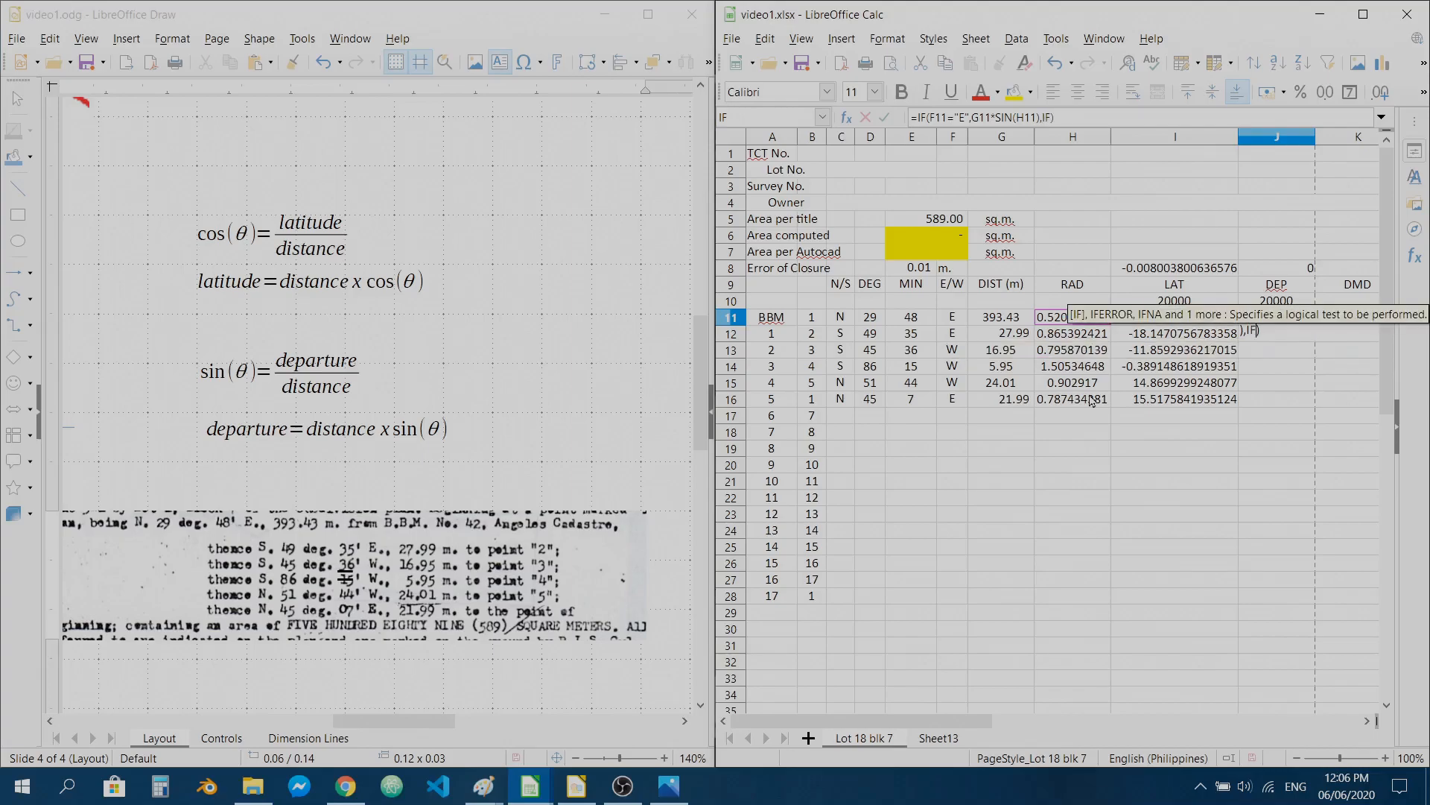
pyautogui.press('Return')
pyautogui.click(954, 320)
pyautogui.write('="W"')
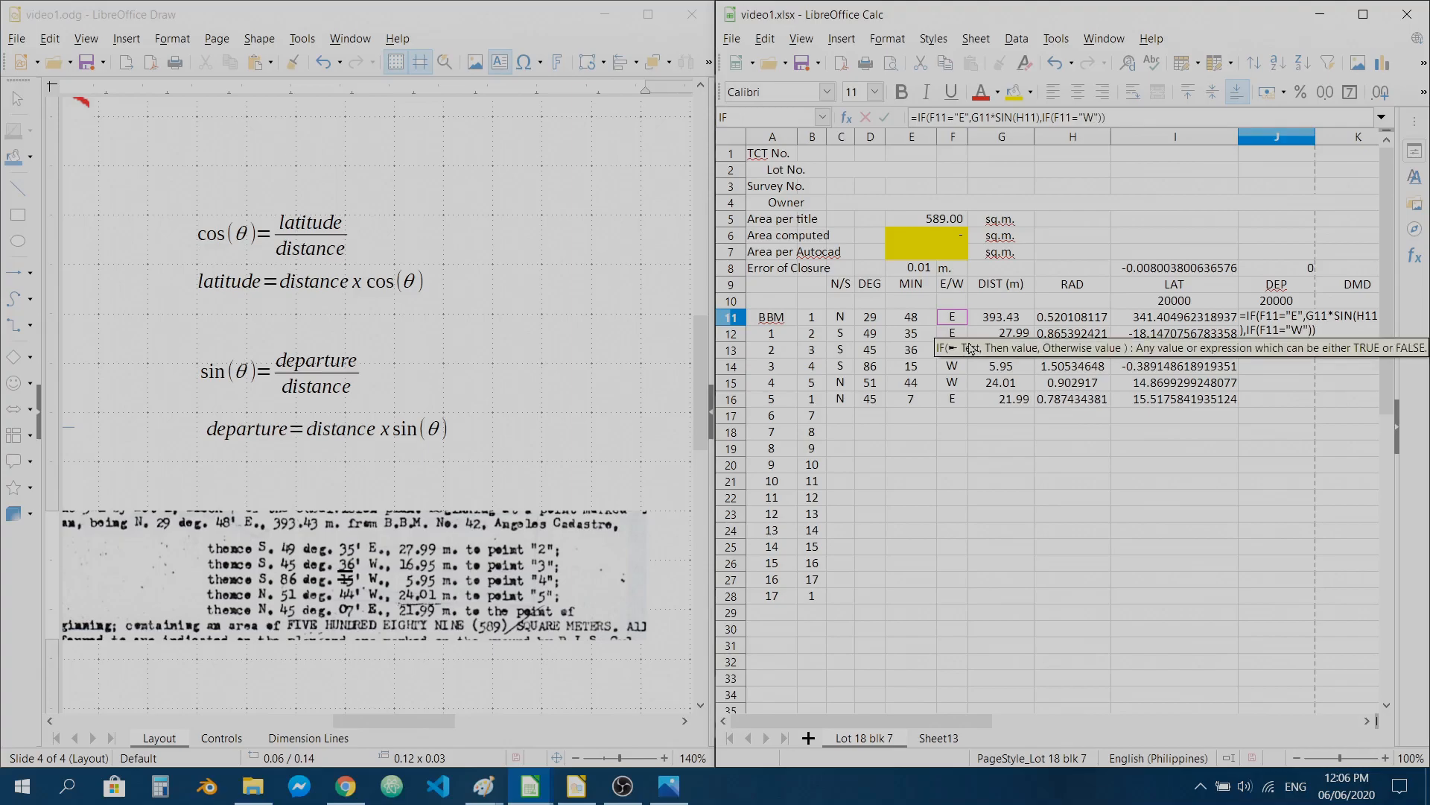
pyautogui.write(',')
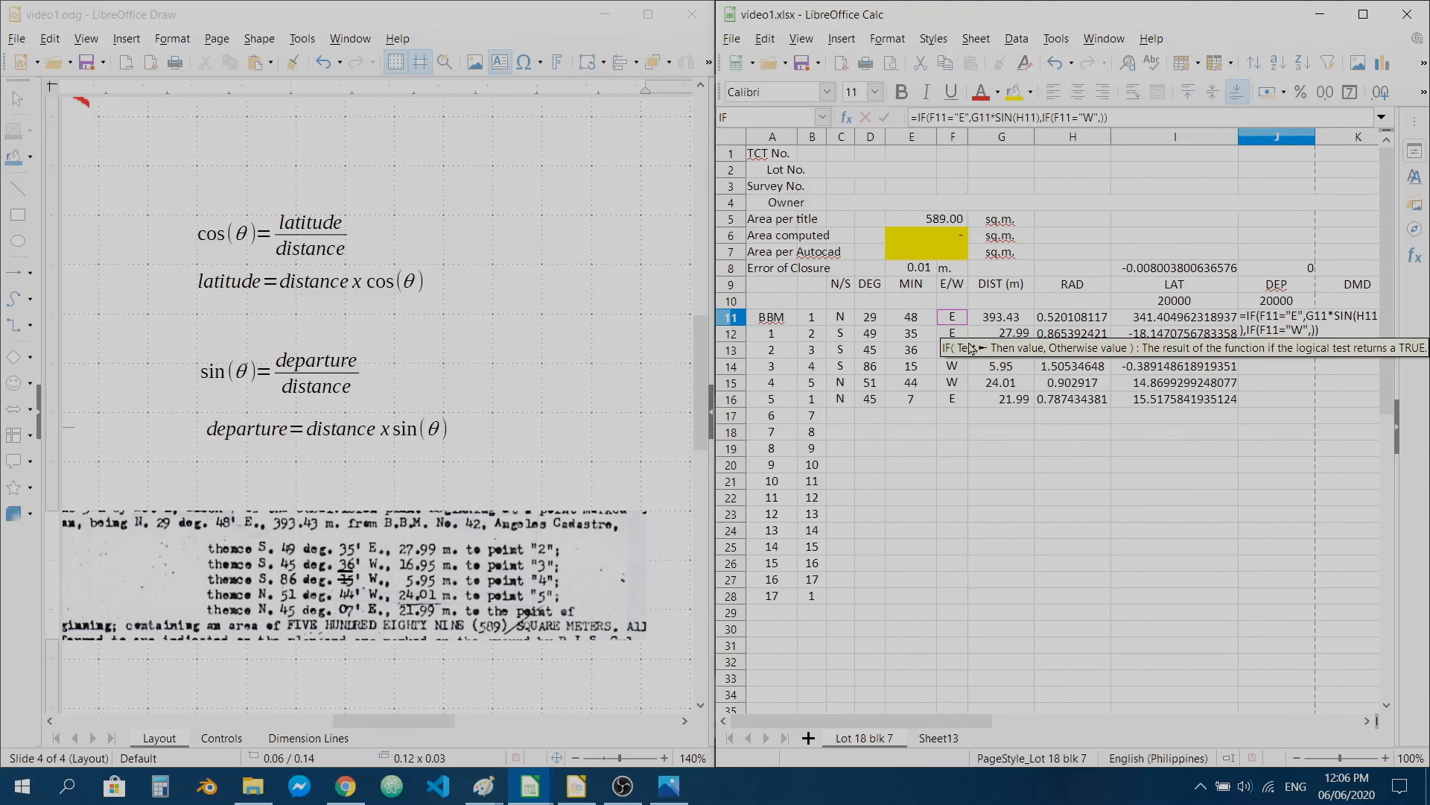
# - Enter -1 times G11 times the sine of H11 as the departure formula's W case
pyautogui.write('-1*')
pyautogui.click(1009, 337)
pyautogui.click(1006, 318)
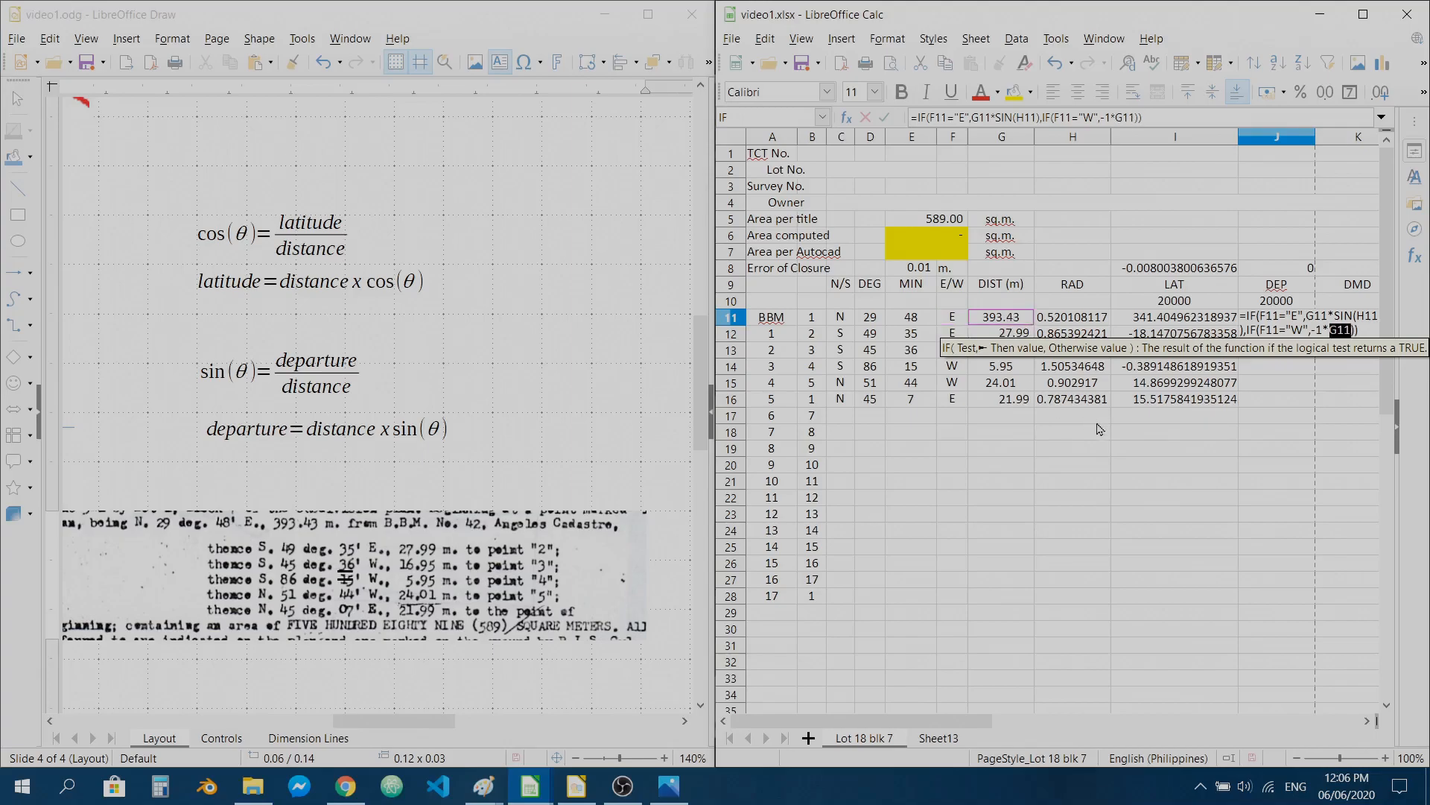
pyautogui.write(',')
pyautogui.press('BackSpace')
pyautogui.write('*SIN')
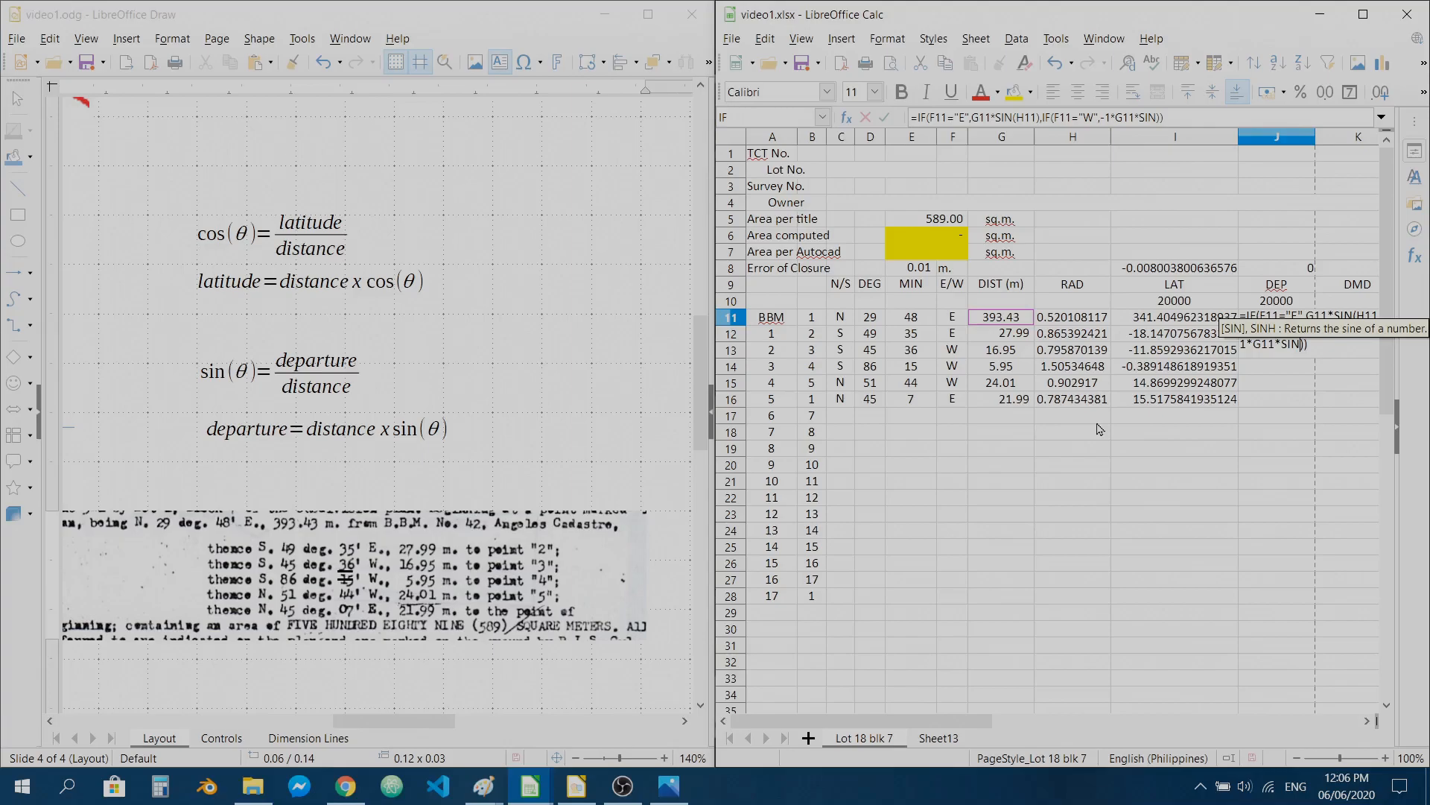
pyautogui.press('Return')
pyautogui.click(1076, 318)
pyautogui.press('Right')
# - Enter "FALSE" as the nested IF's otherwise value, commit the departure formula, and reopen J11 to review its references
pyautogui.write(',')
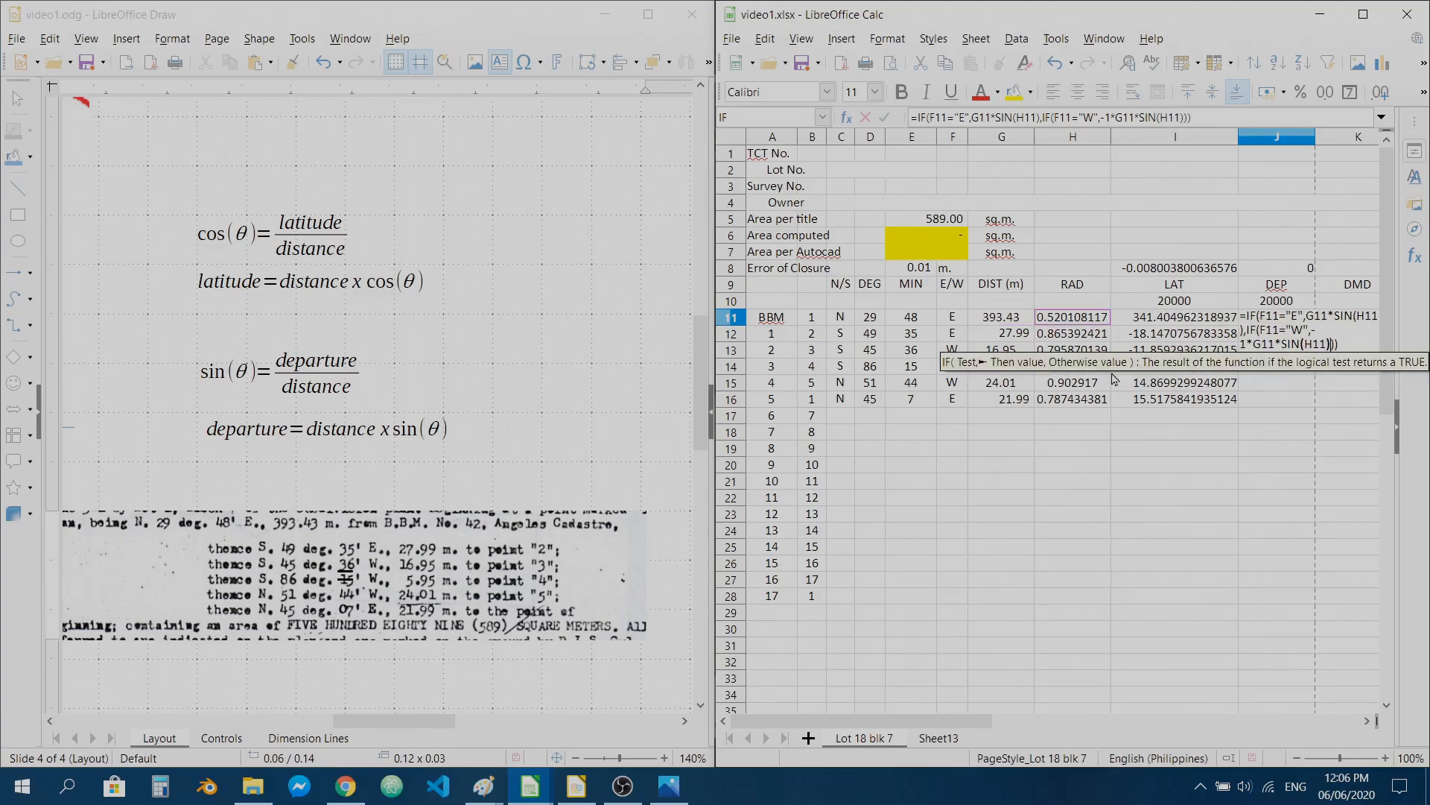
pyautogui.write('"FALSE"')
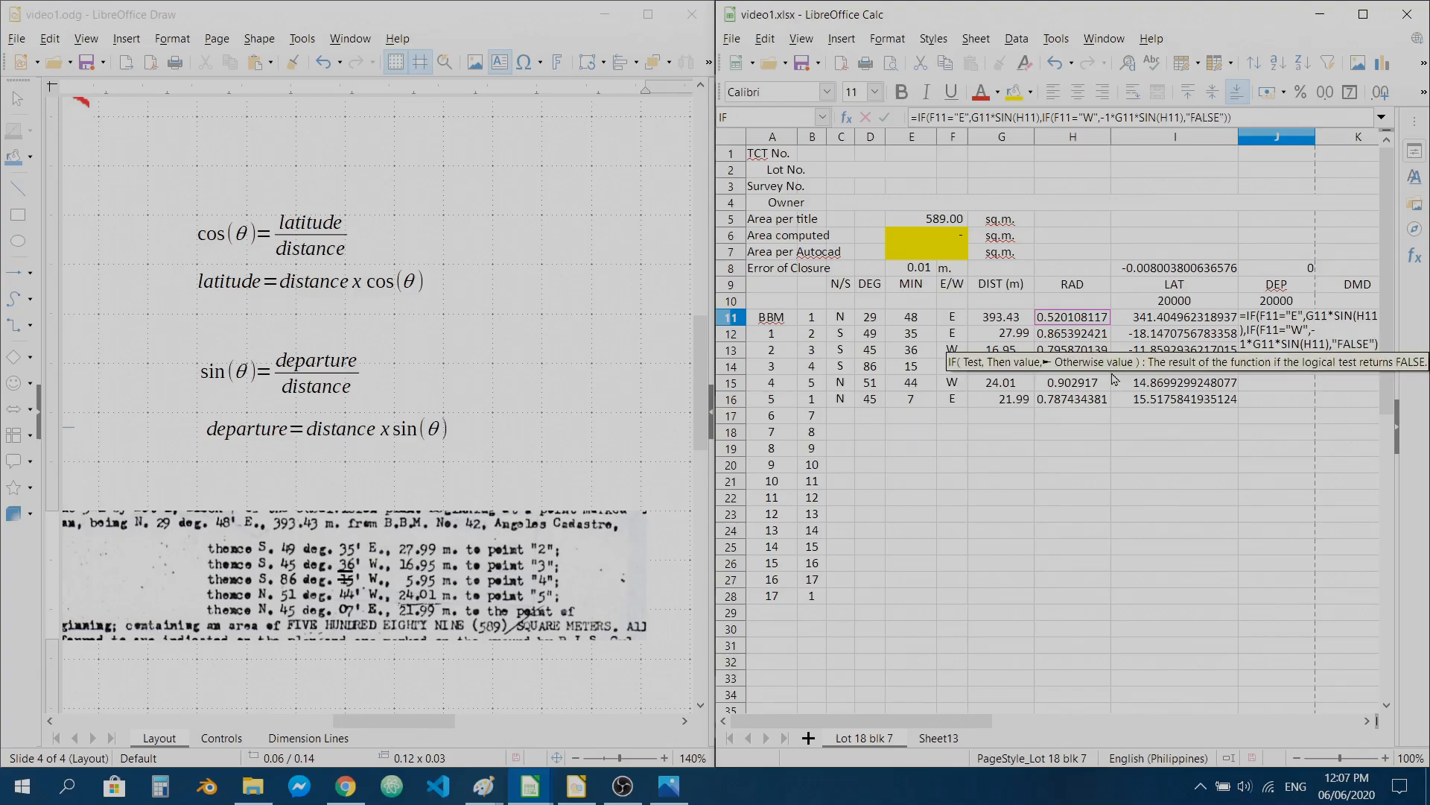
pyautogui.press('Return')
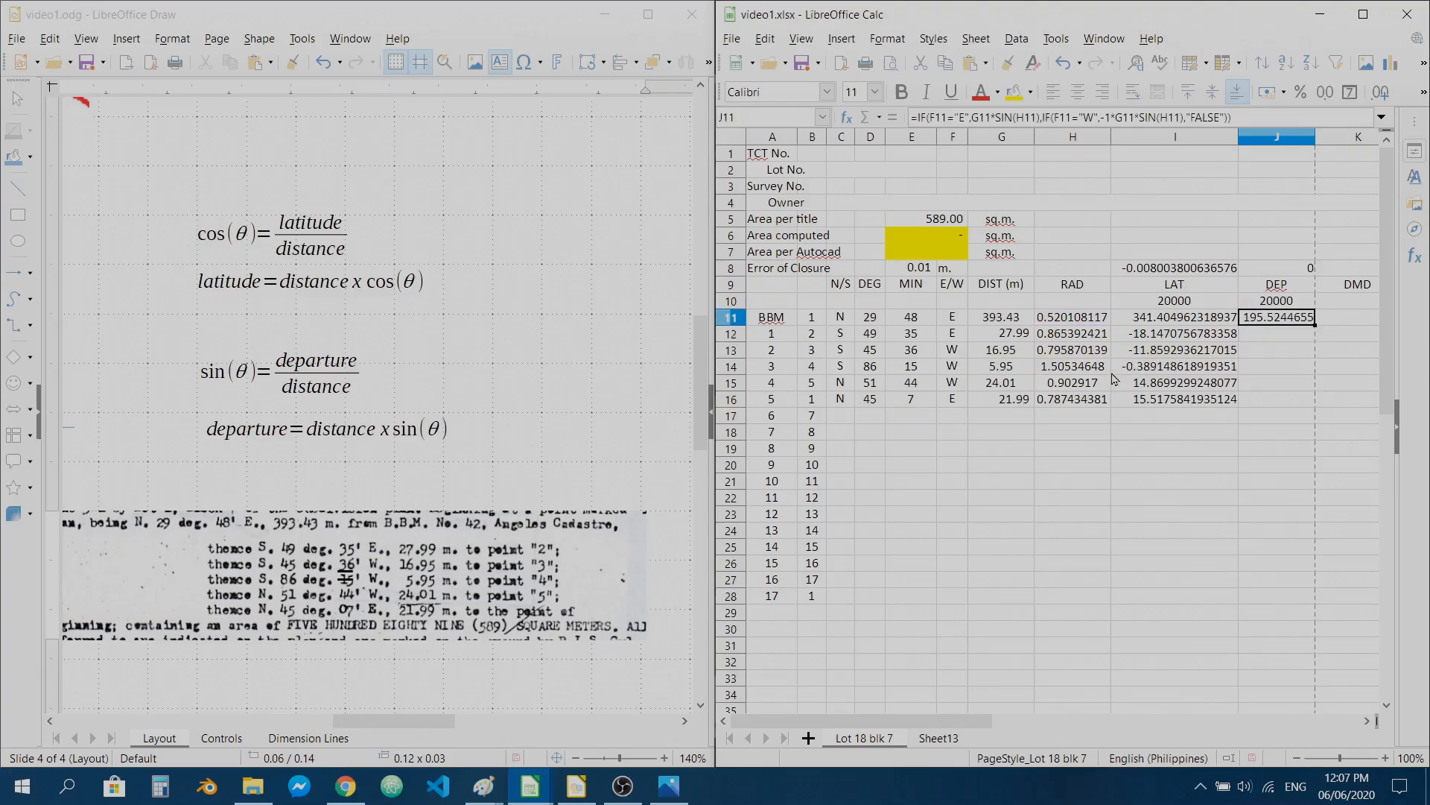
pyautogui.press('F2')
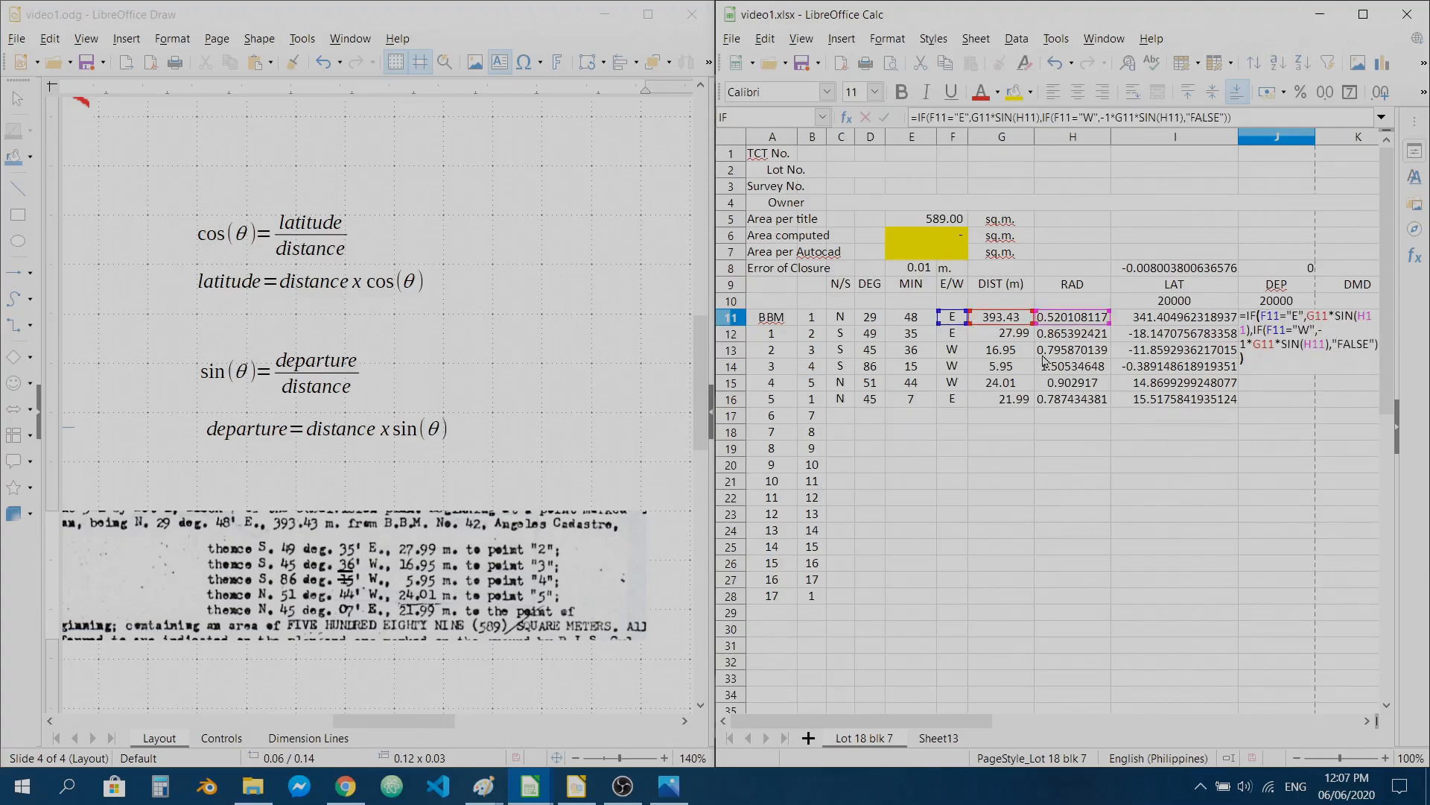
# - Test the departure formula in J11 by switching F11 to W and restoring it to E
pyautogui.press('Escape')
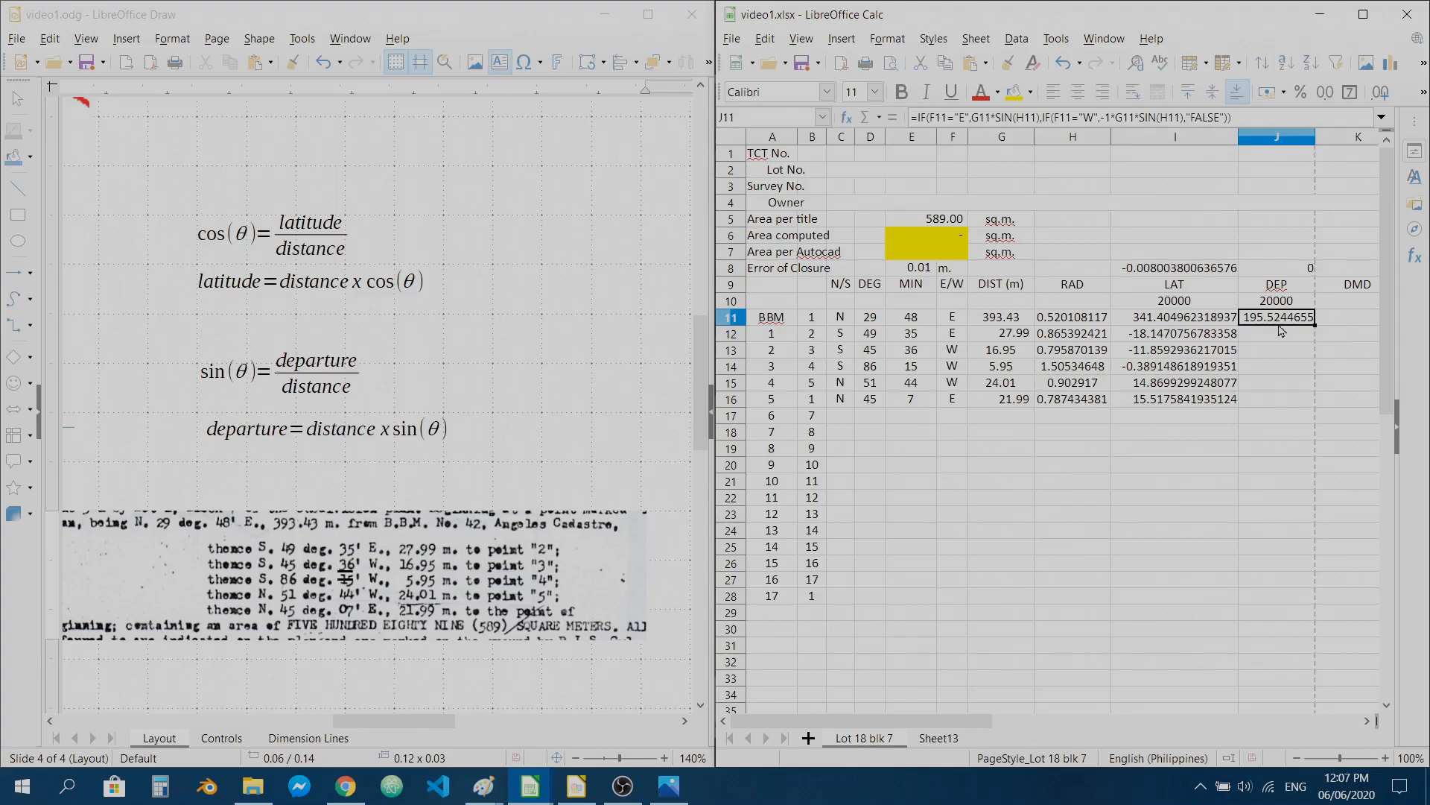
pyautogui.click(946, 322)
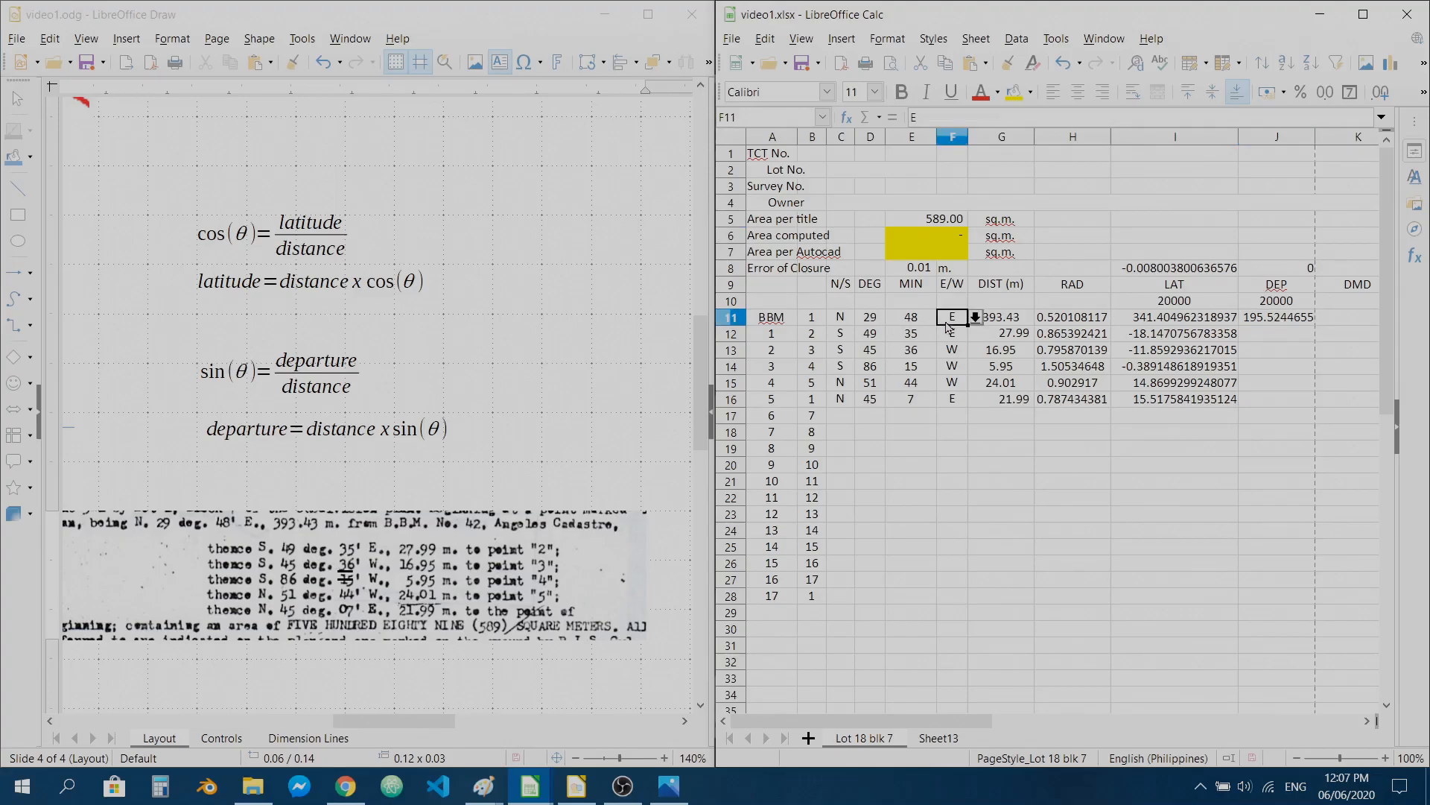
pyautogui.click(975, 318)
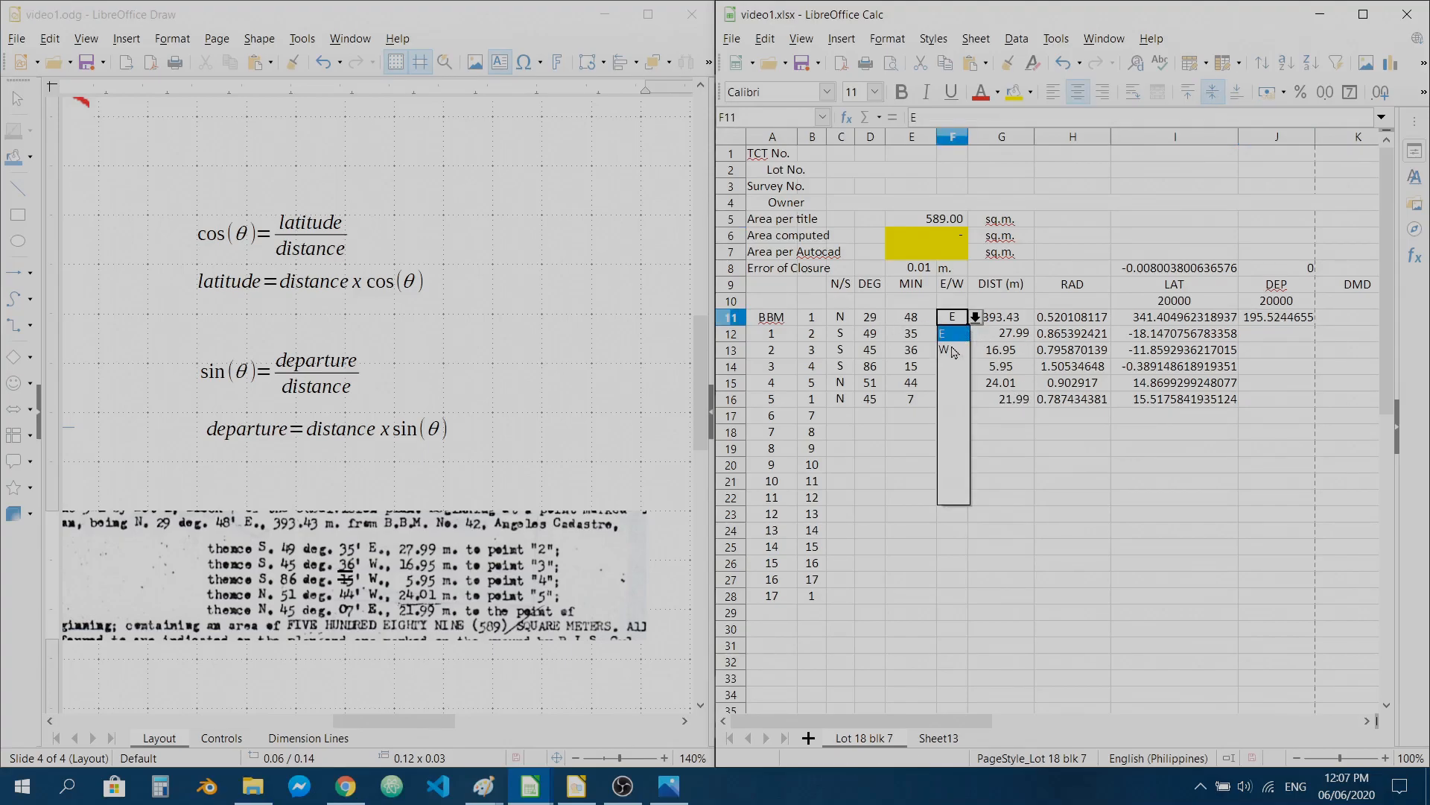
pyautogui.click(958, 352)
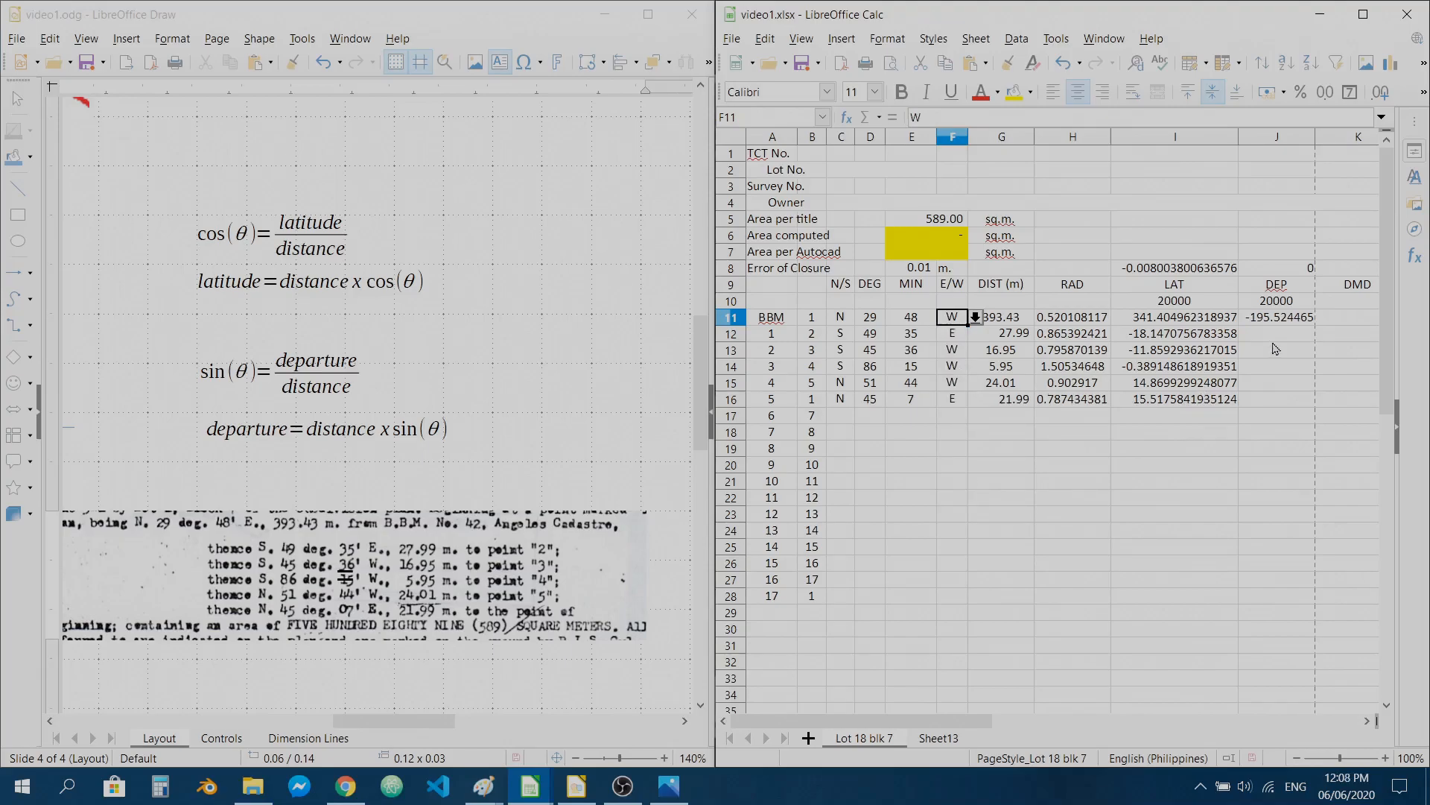
pyautogui.click(976, 318)
pyautogui.click(946, 336)
pyautogui.click(1306, 319)
pyautogui.click(948, 327)
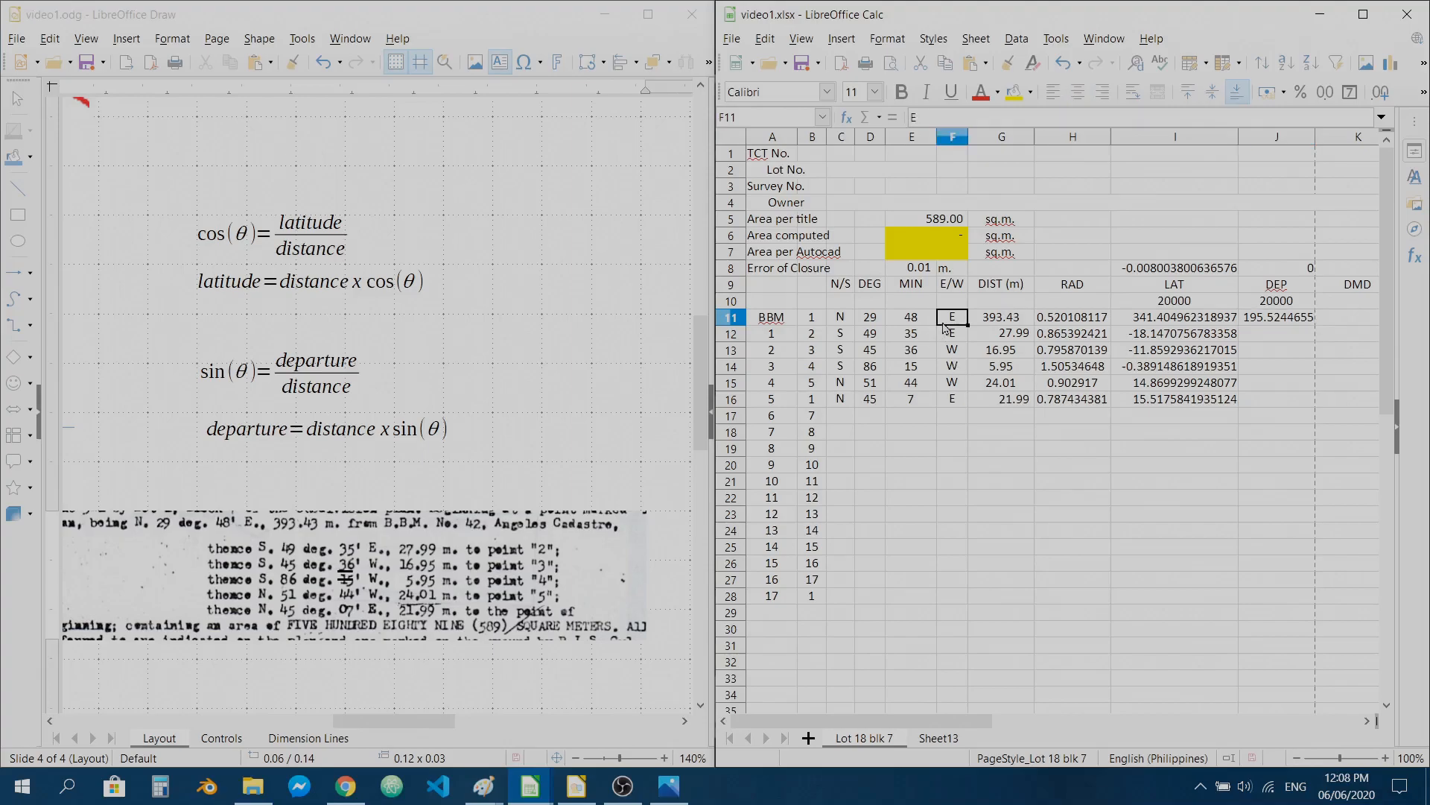
pyautogui.press('Delete')
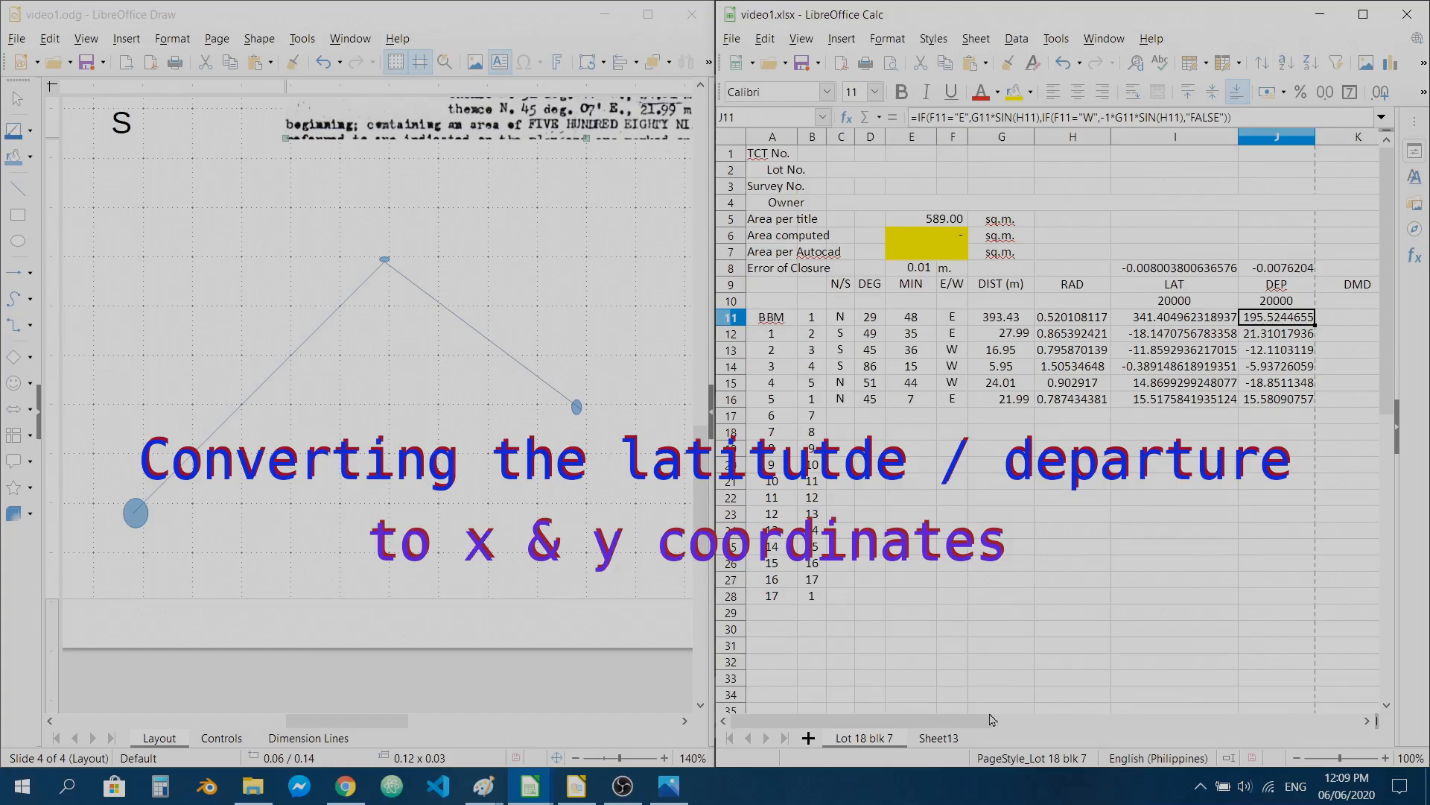
# - Set the starting northing in N10 to reference the latitude origin in I10
pyautogui.moveTo(944, 721); pyautogui.dragTo(998, 721)
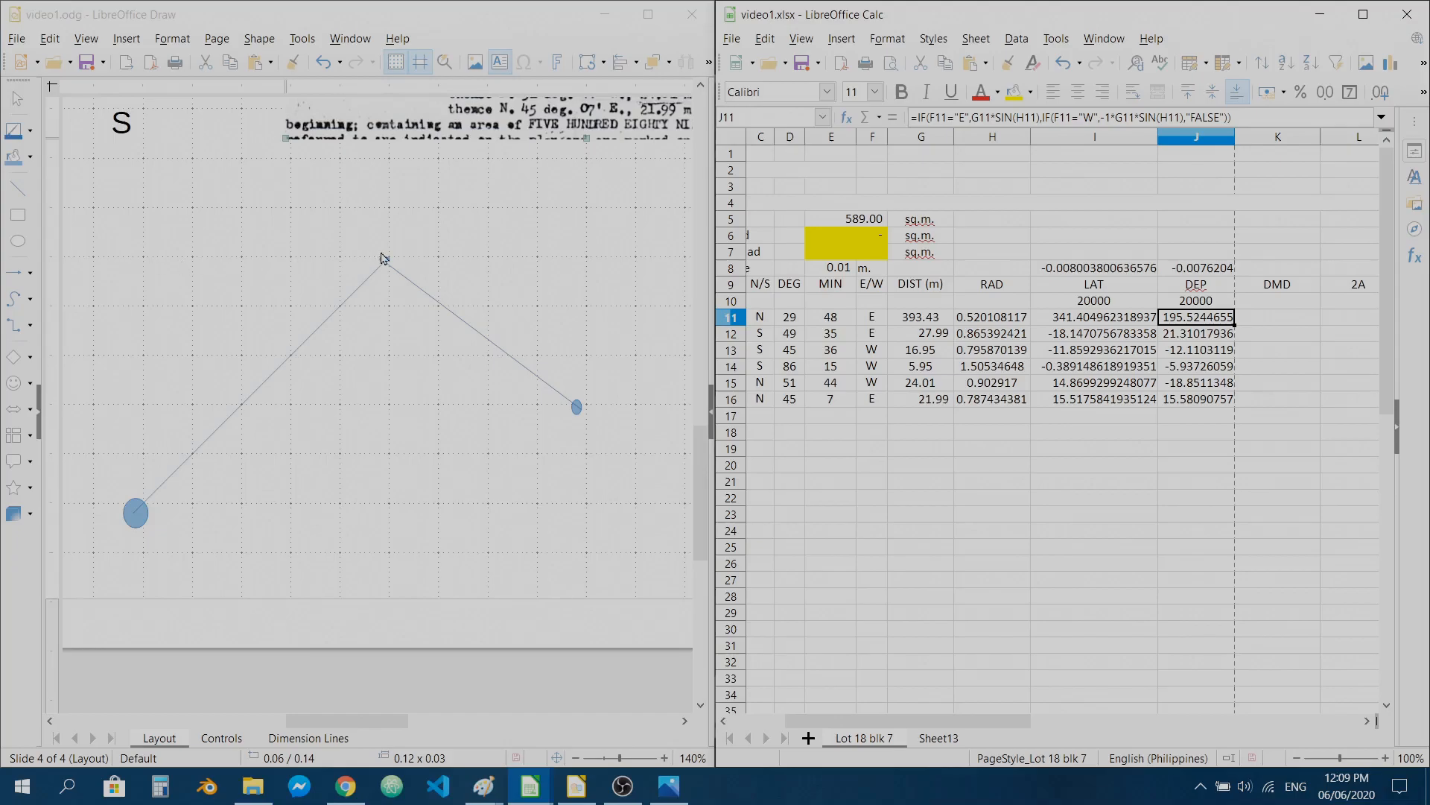
pyautogui.click(377, 387)
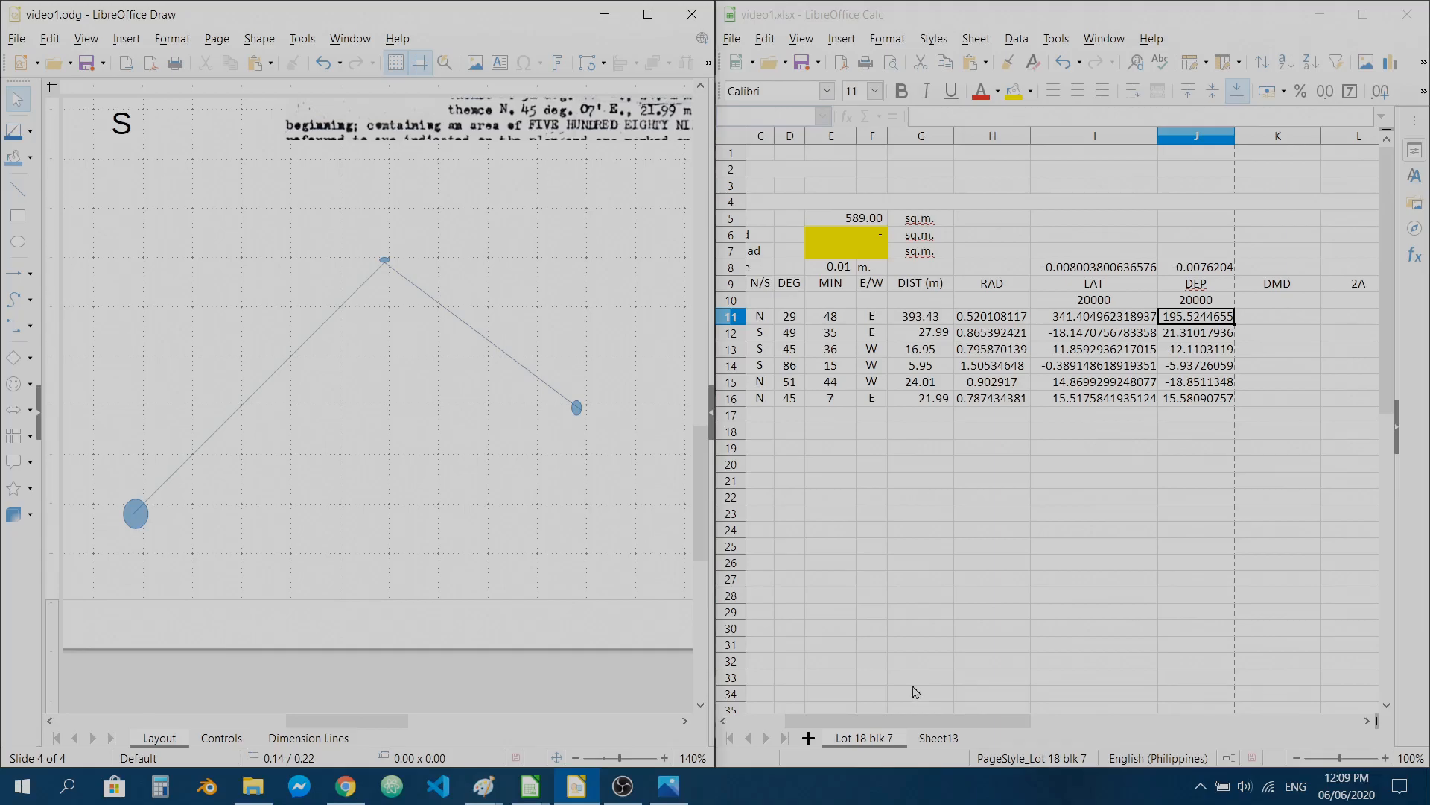
pyautogui.moveTo(976, 725); pyautogui.dragTo(1053, 727)
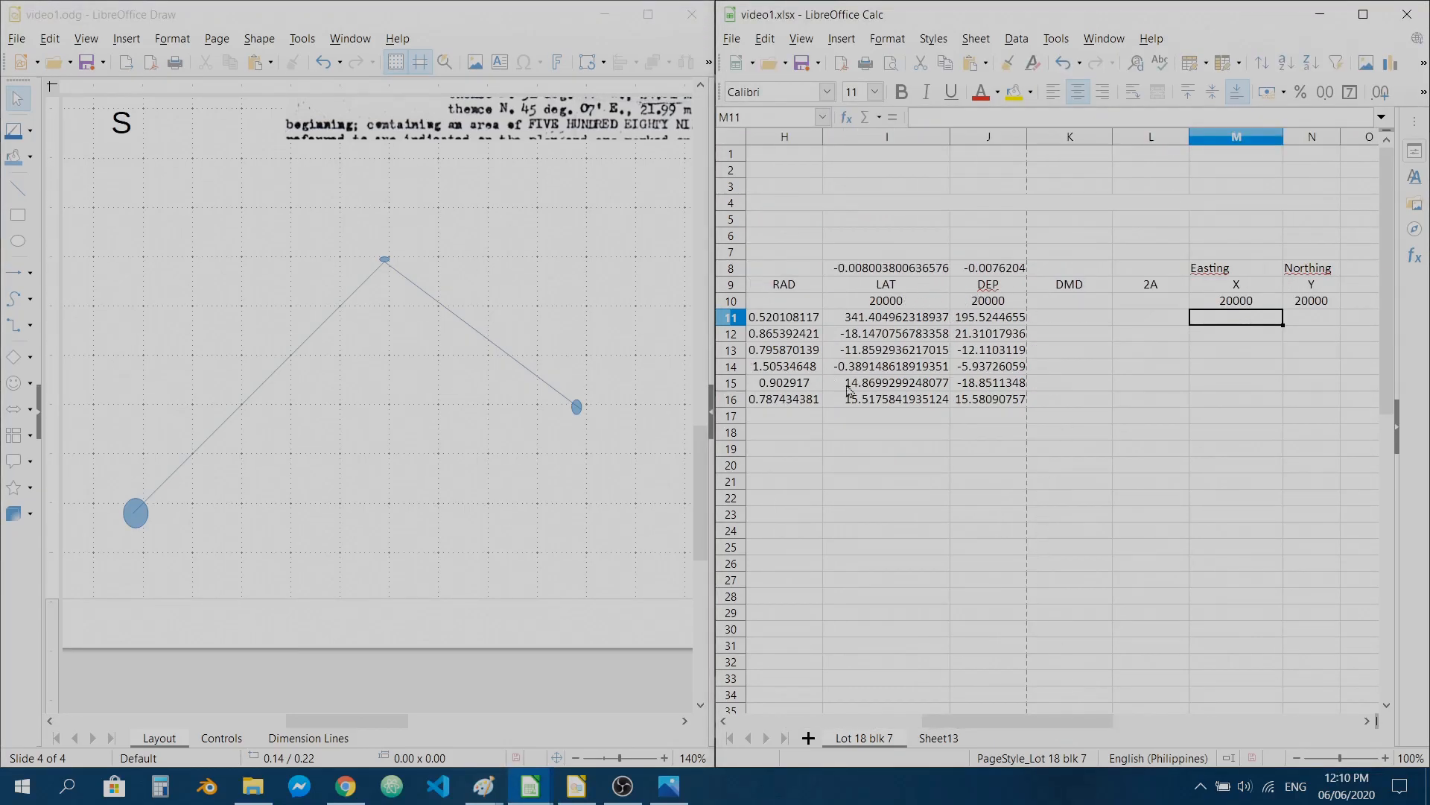
pyautogui.click(1313, 305)
pyautogui.write('=')
pyautogui.click(883, 305)
pyautogui.press('Return')
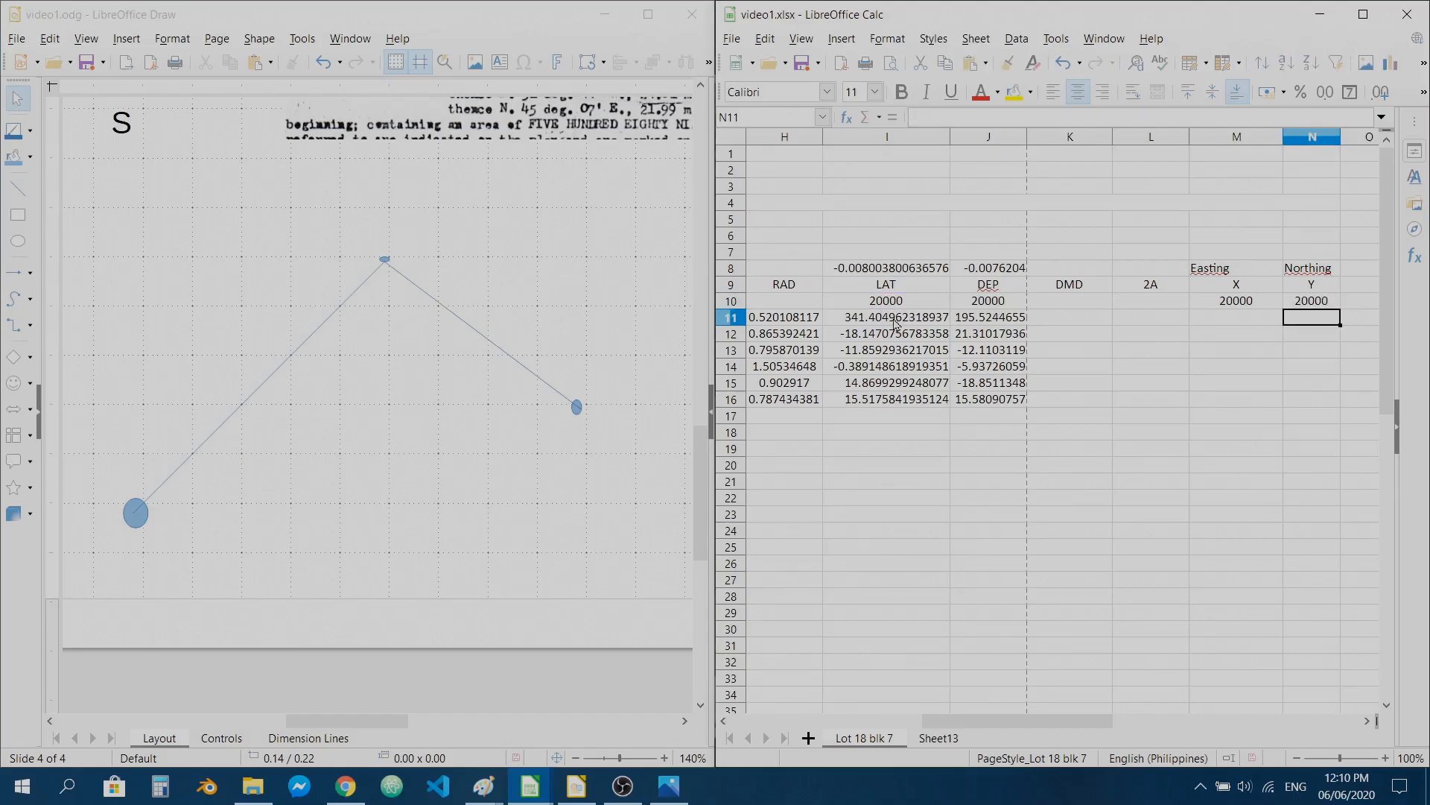
# - Compute the northing of the first point in N11 with the formula =N10+I11
pyautogui.write('=')
pyautogui.click(1306, 289)
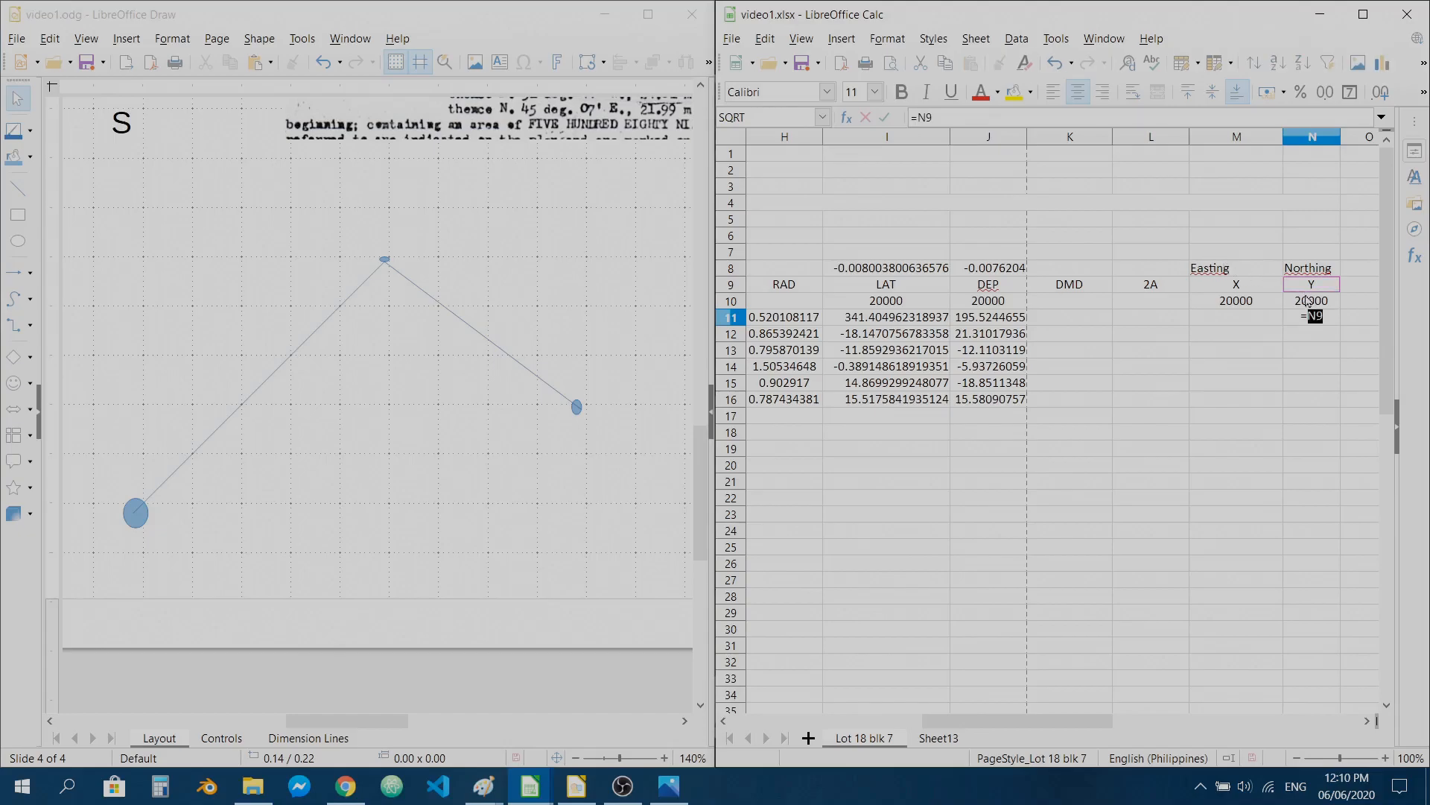
pyautogui.click(1308, 302)
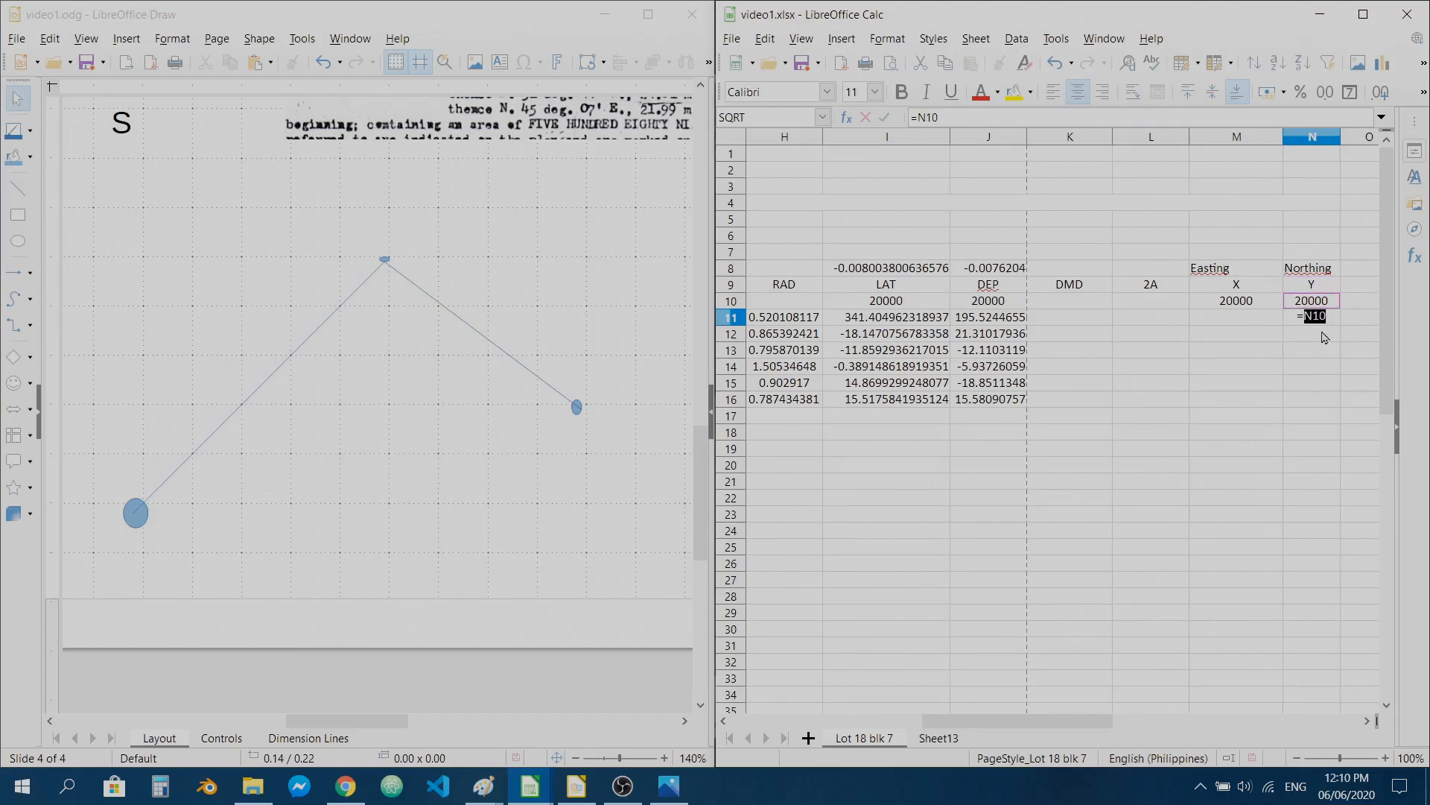
pyautogui.write('+')
pyautogui.click(892, 322)
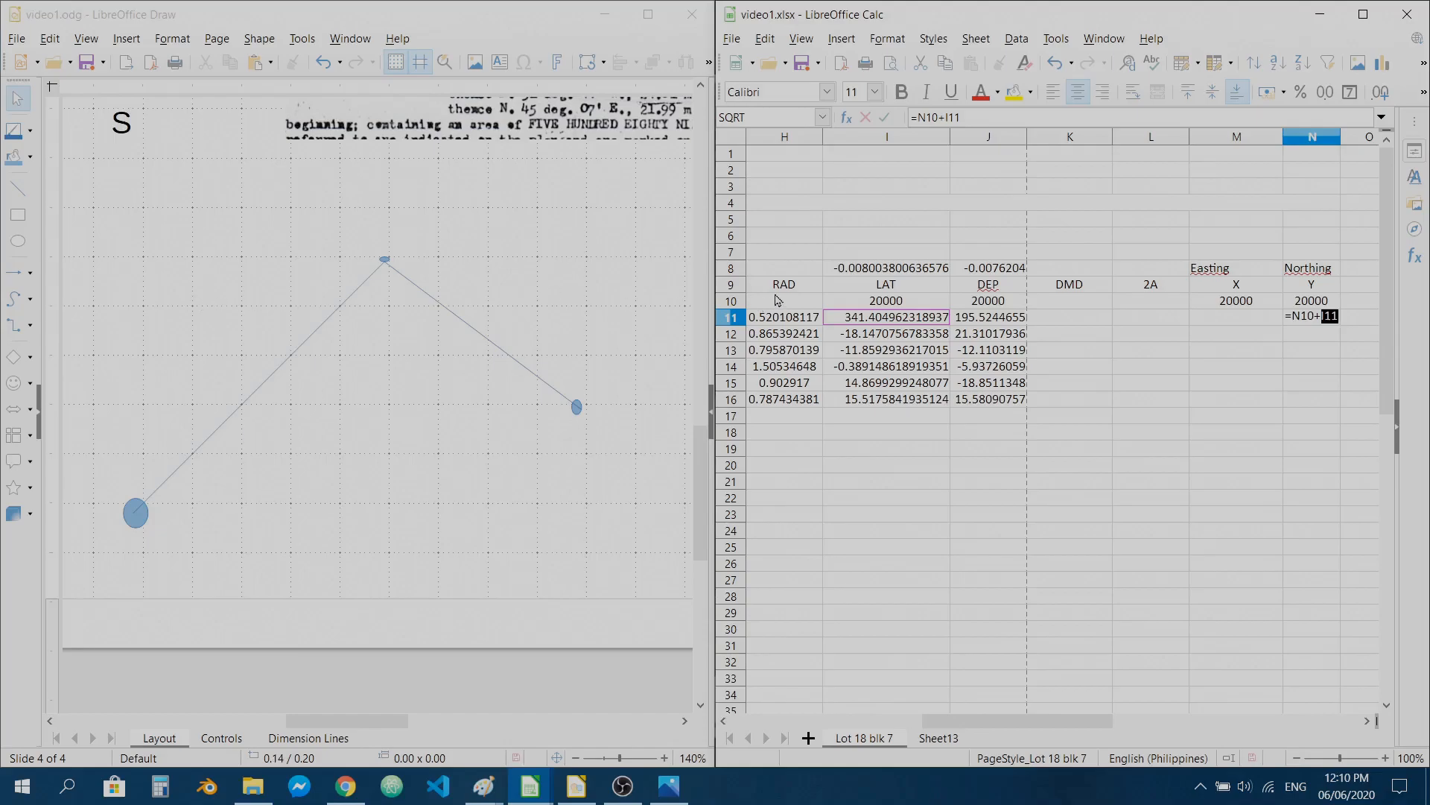
pyautogui.press('Return')
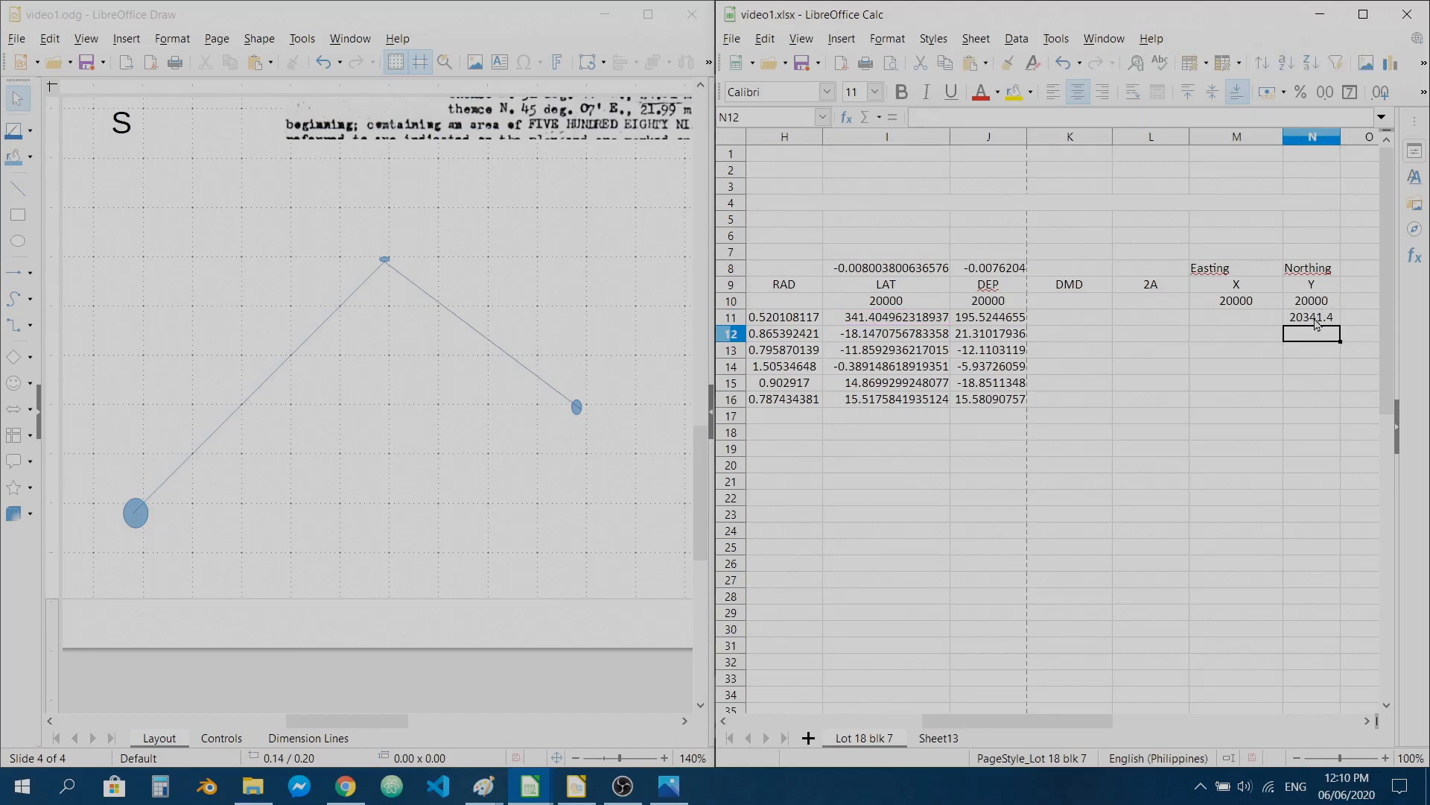
# - Fill the northing formula down to N16 and compare the closing northing in N16 with N11
pyautogui.click(1317, 320)
pyautogui.moveTo(1339, 328); pyautogui.dragTo(1327, 414)
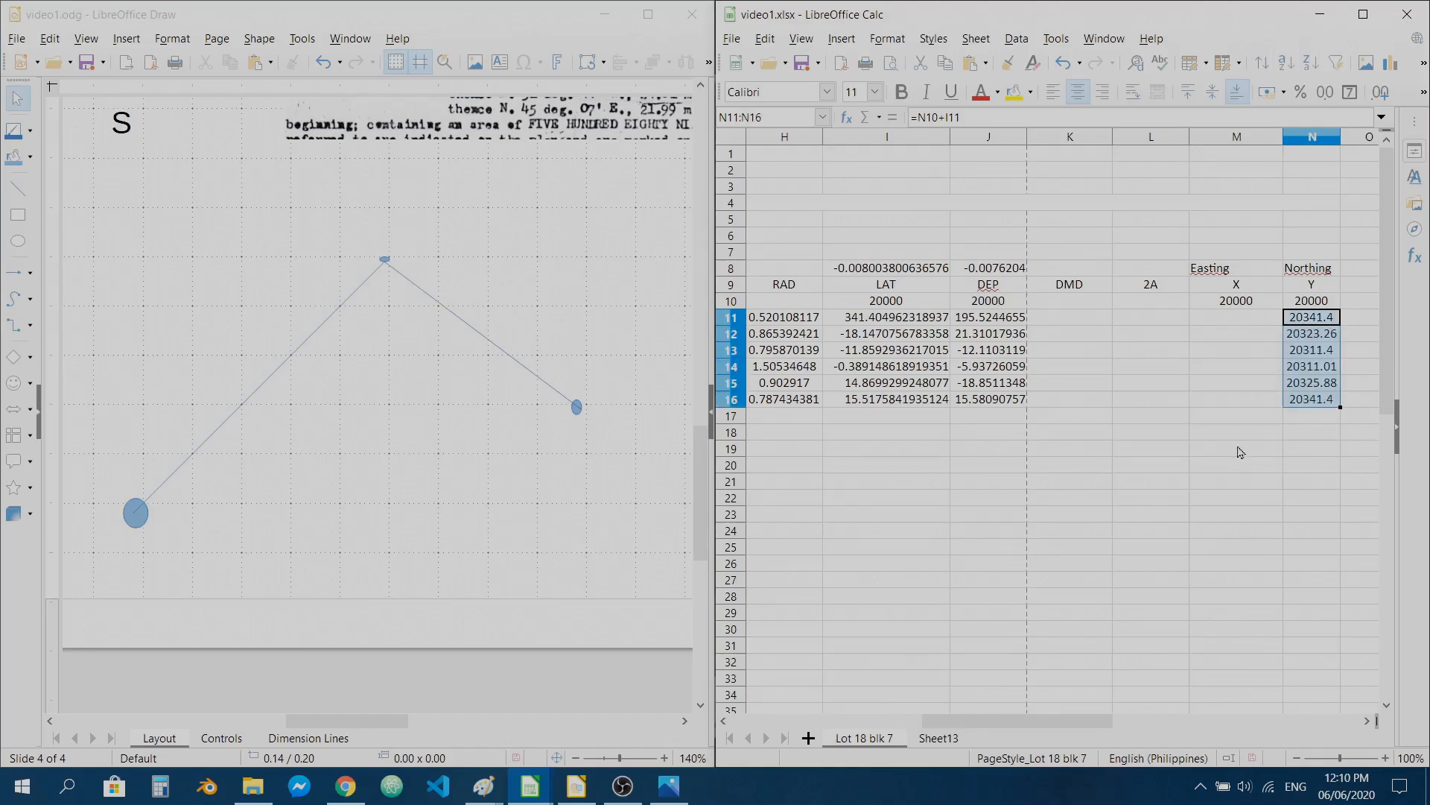
pyautogui.click(1330, 400)
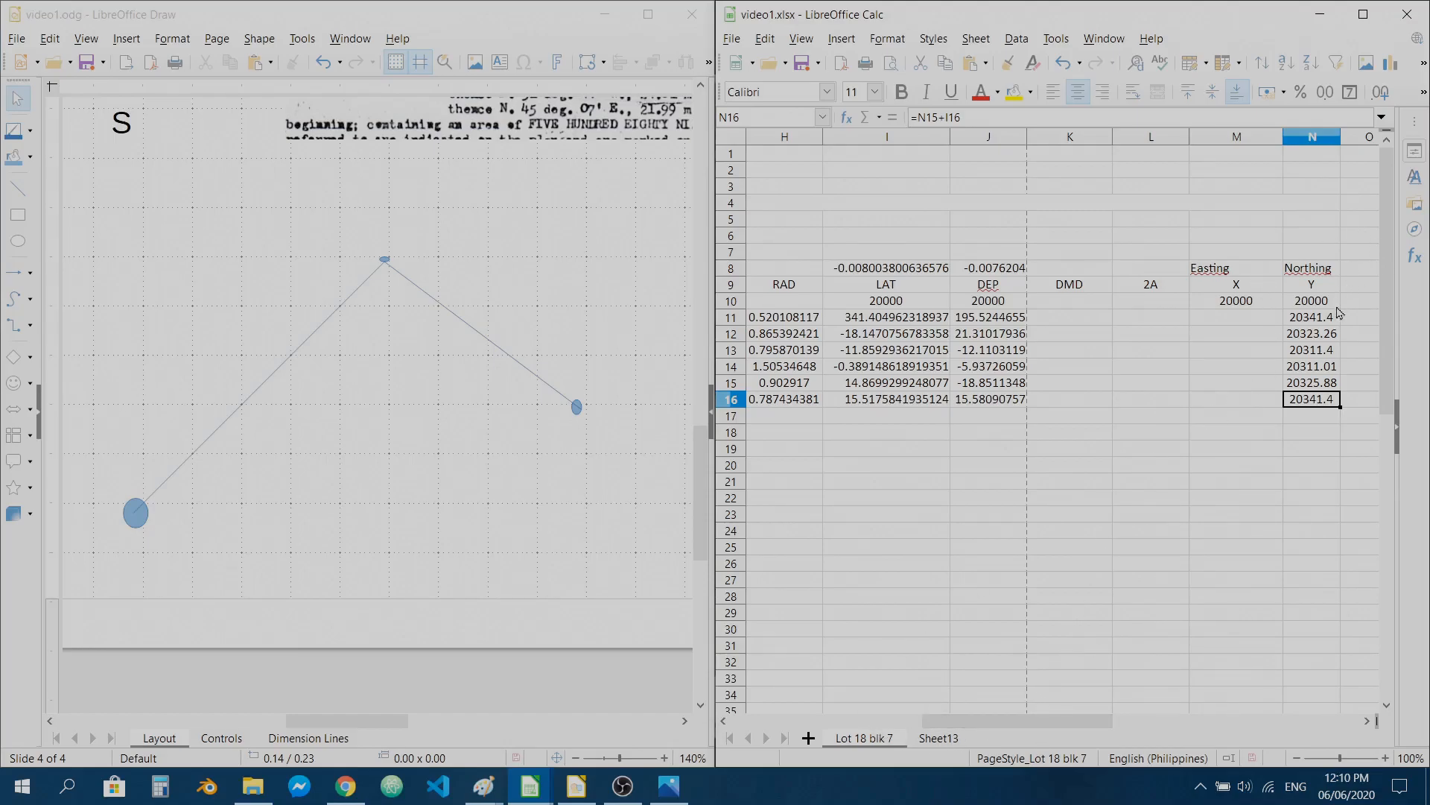
pyautogui.click(1317, 322)
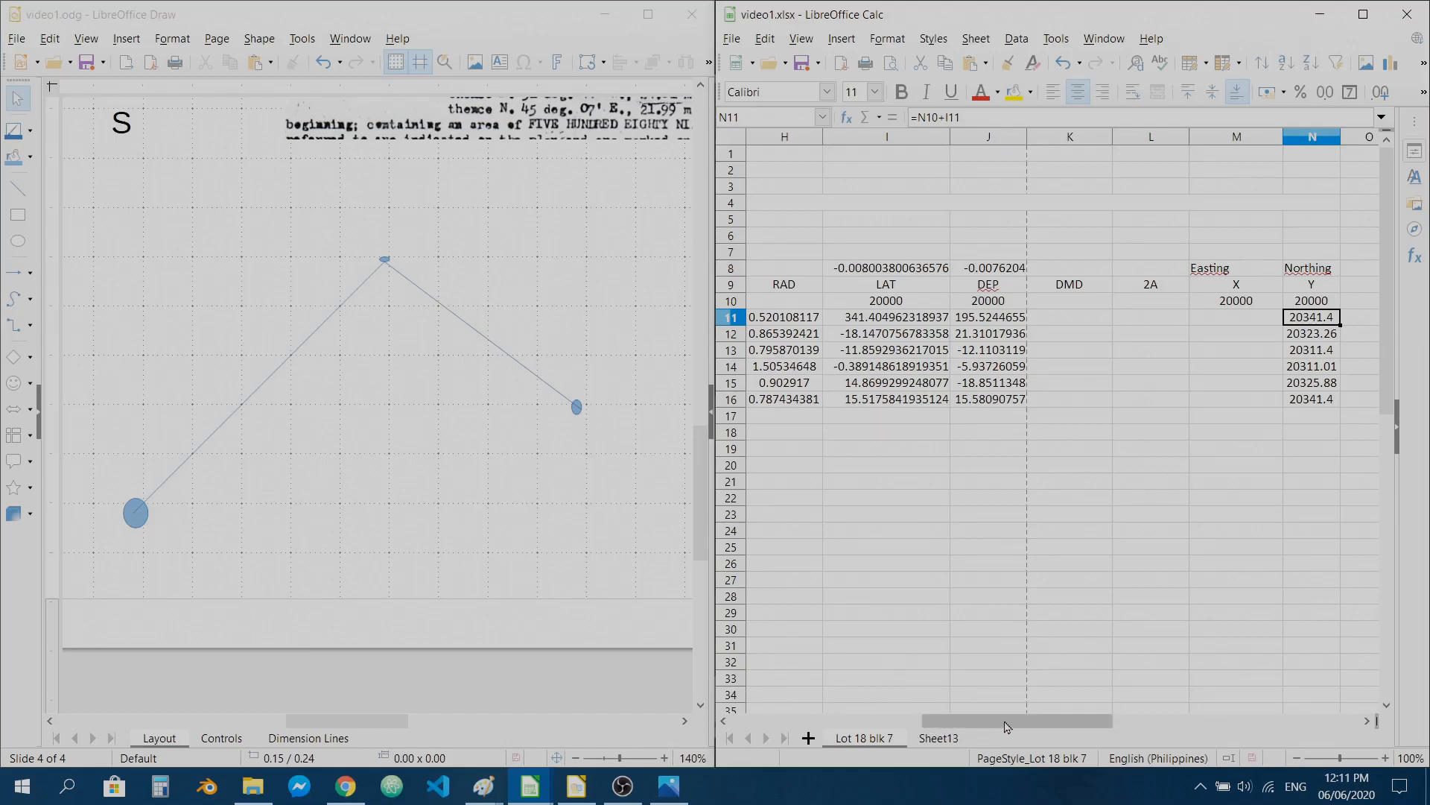
# - Change the starting easting in M10 to reference the departure origin in J10
pyautogui.moveTo(1011, 724)
pyautogui.mouseDown()
pyautogui.moveTo(1043, 724)
pyautogui.moveTo(1013, 723)
pyautogui.mouseUp()
pyautogui.click(1246, 303)
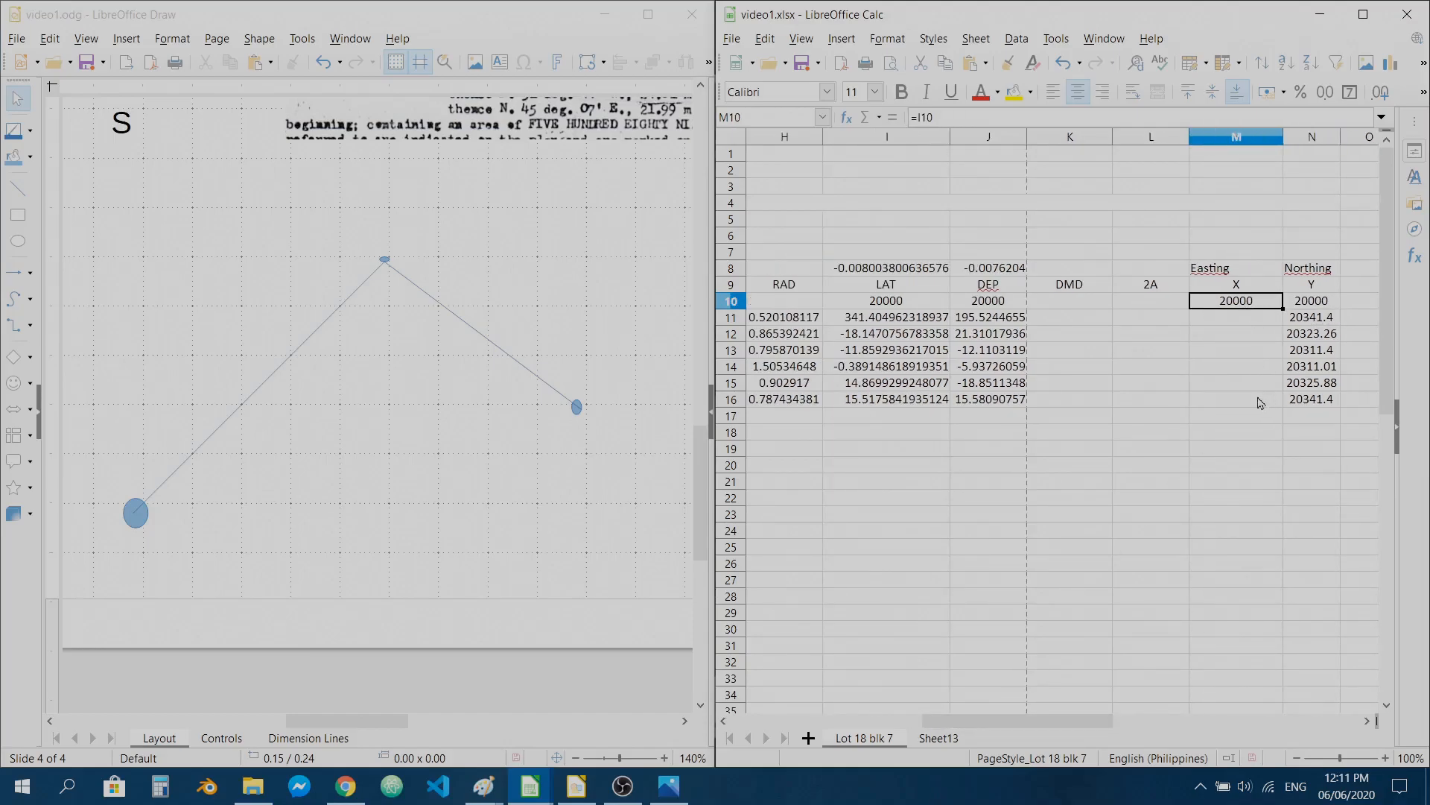
pyautogui.write('=')
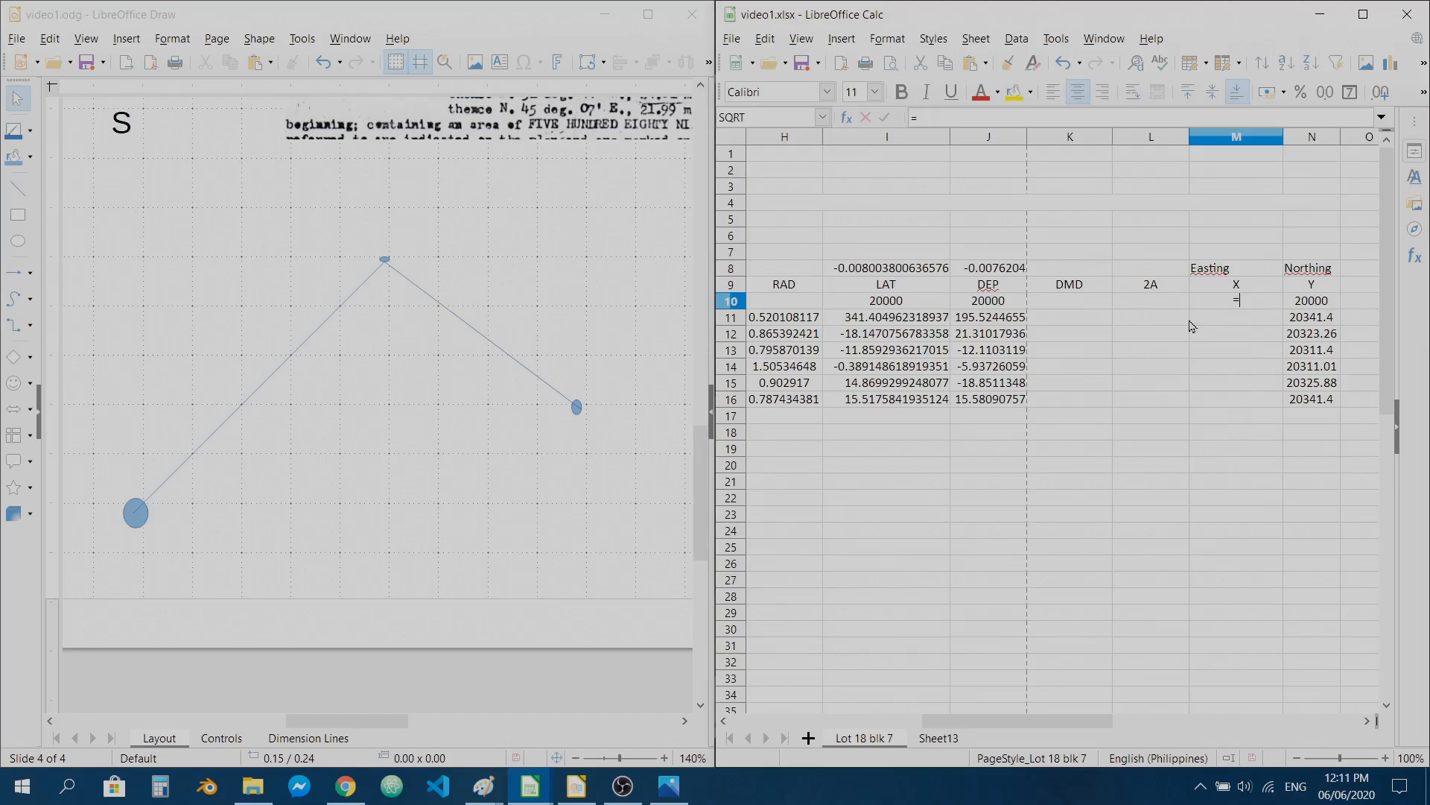
pyautogui.click(971, 307)
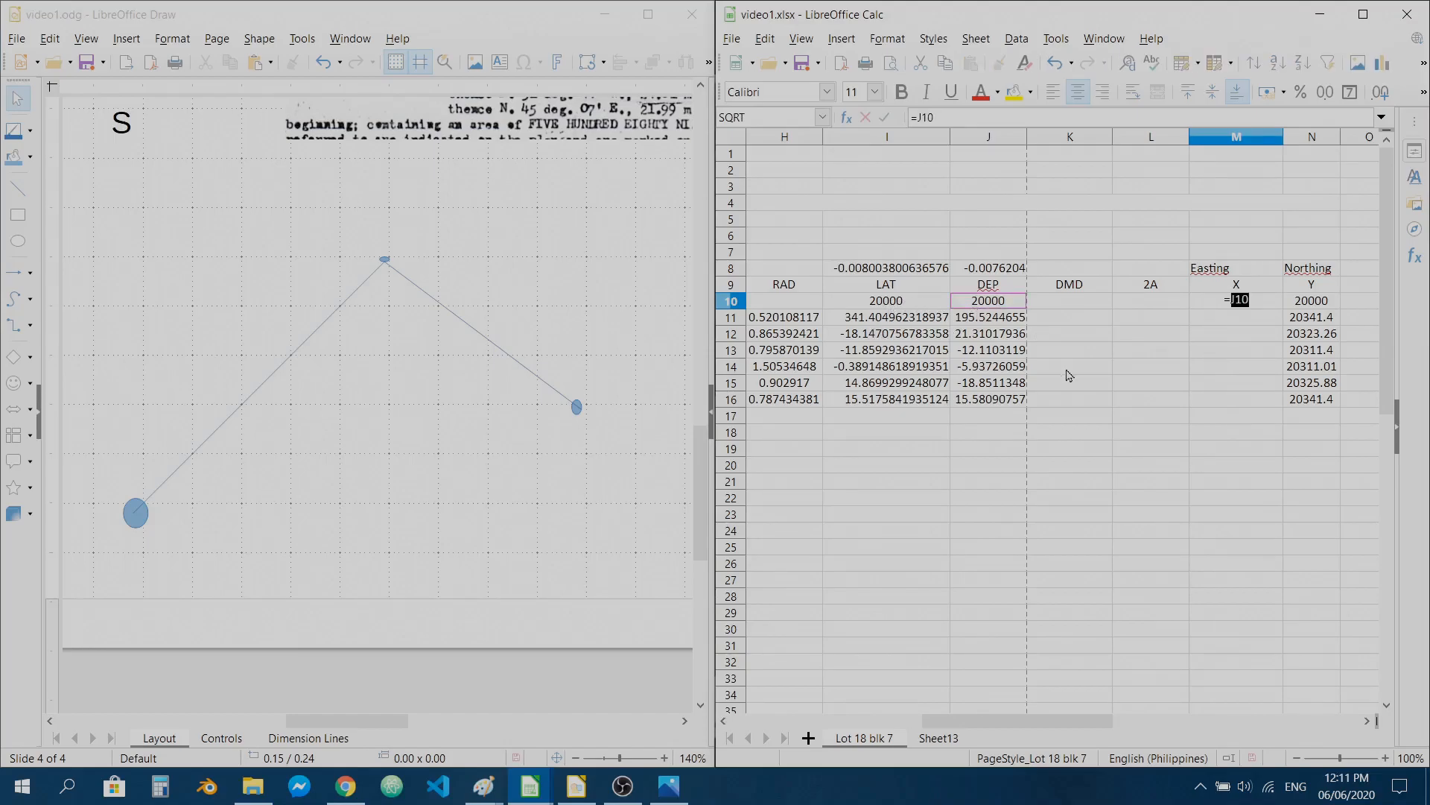
pyautogui.press('Return')
pyautogui.write('=')
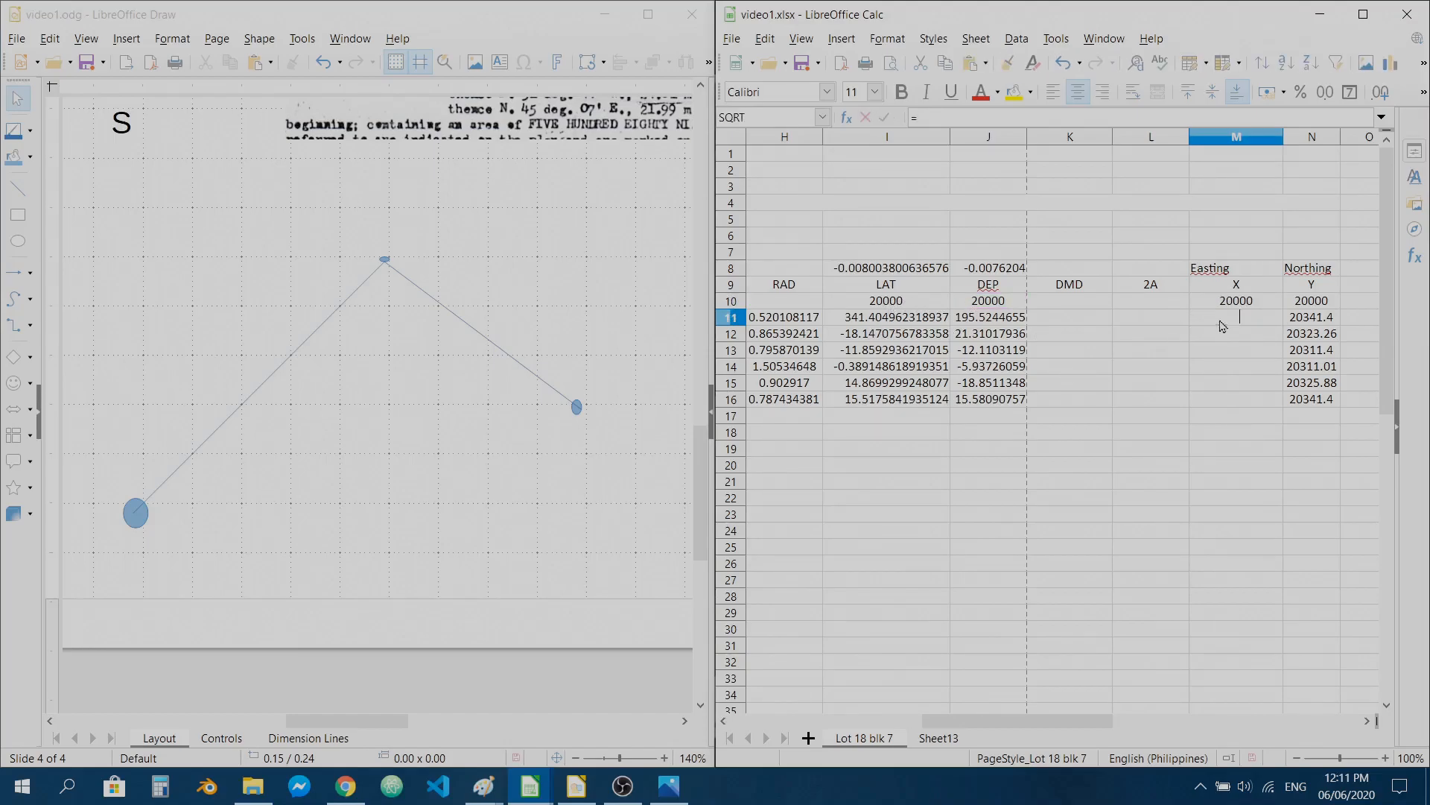
pyautogui.click(1243, 304)
pyautogui.press('Return')
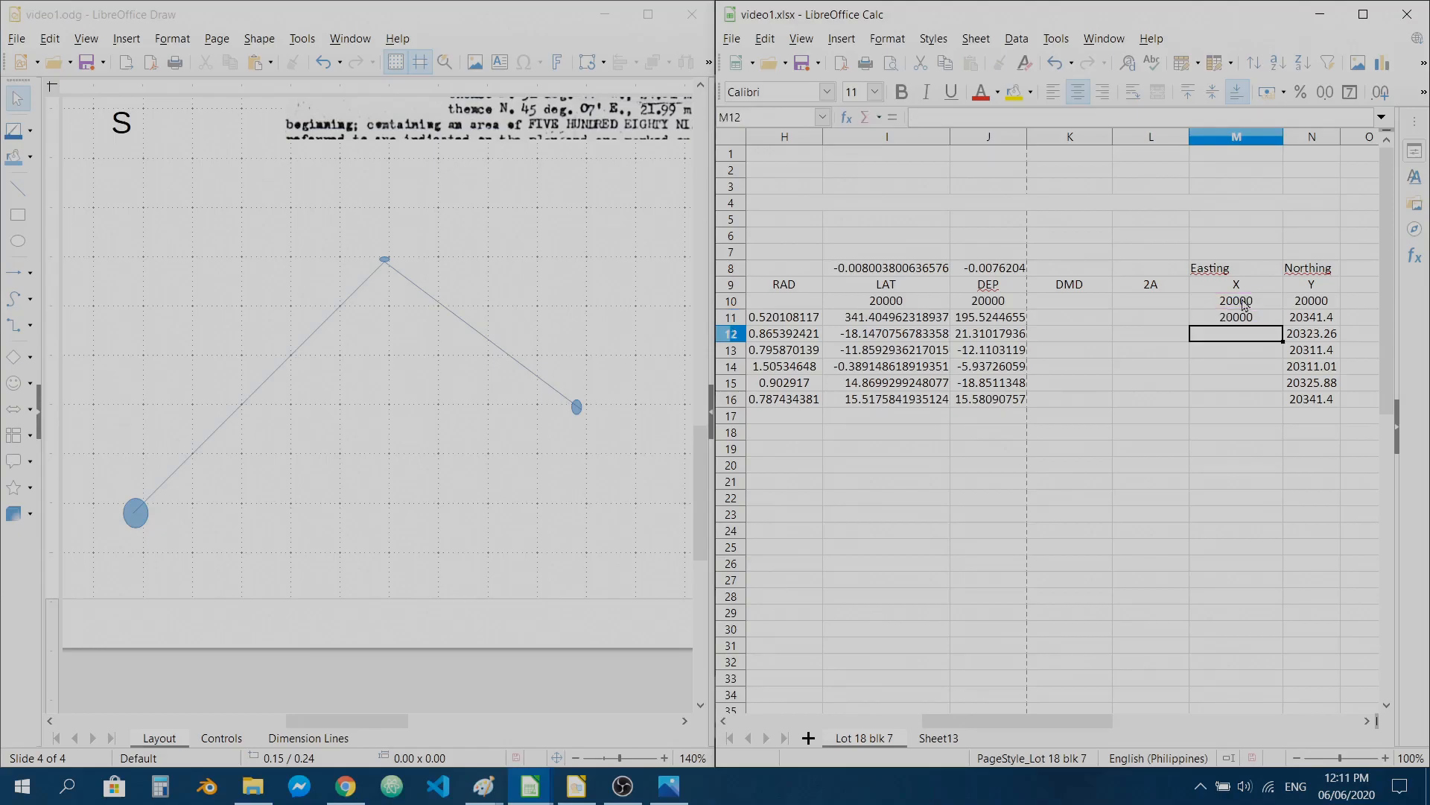
pyautogui.click(995, 321)
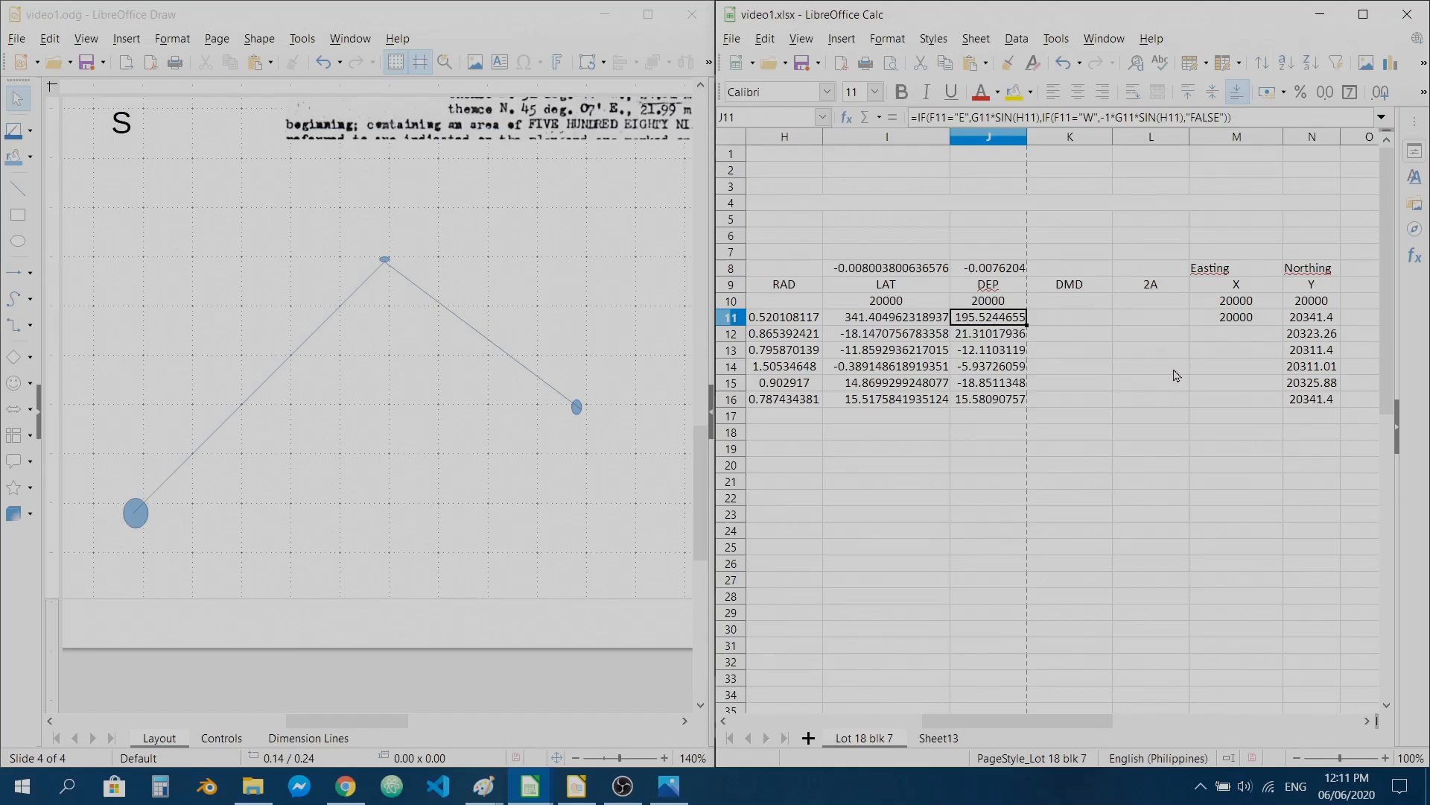
pyautogui.press('Down')
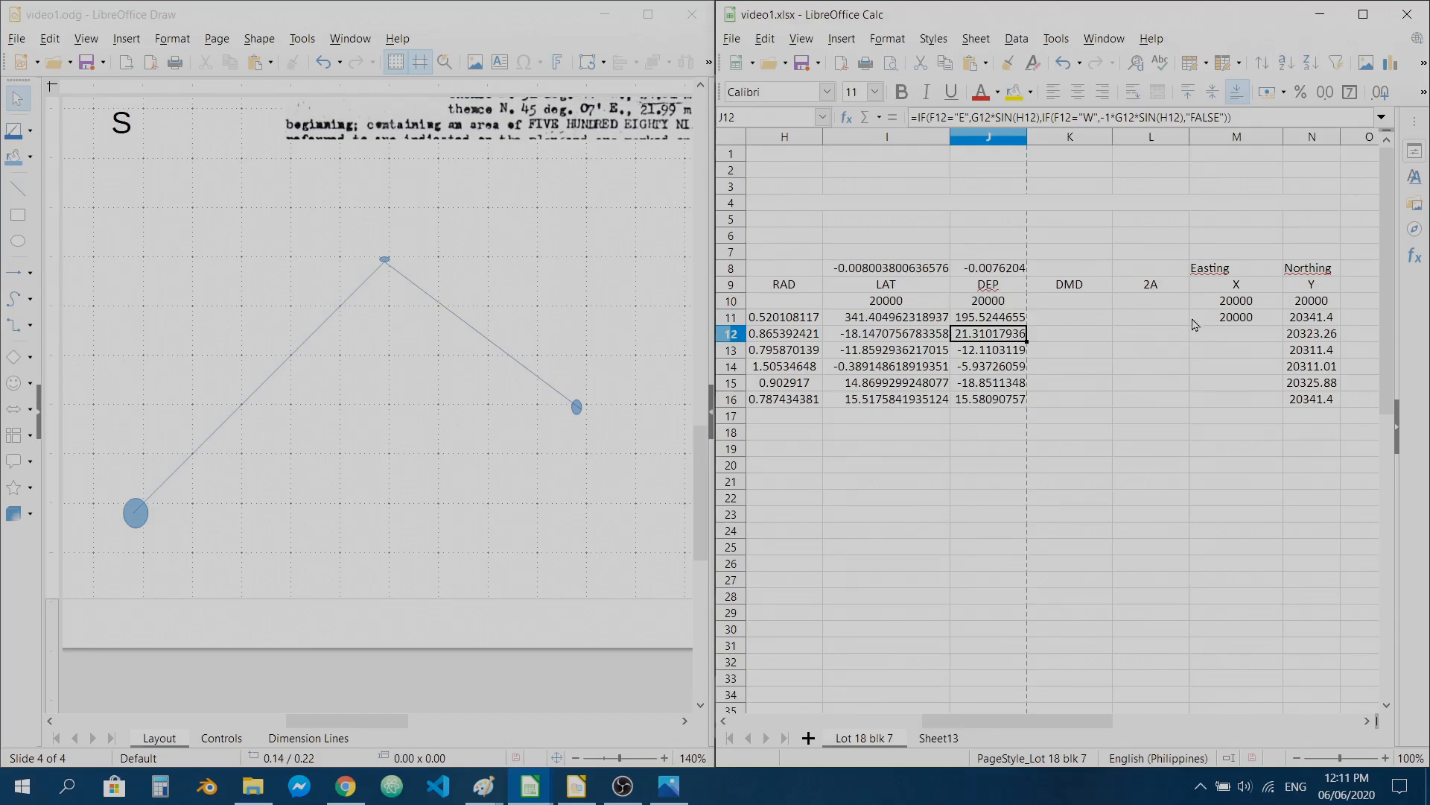
pyautogui.hotkey('ctrl', 'z')
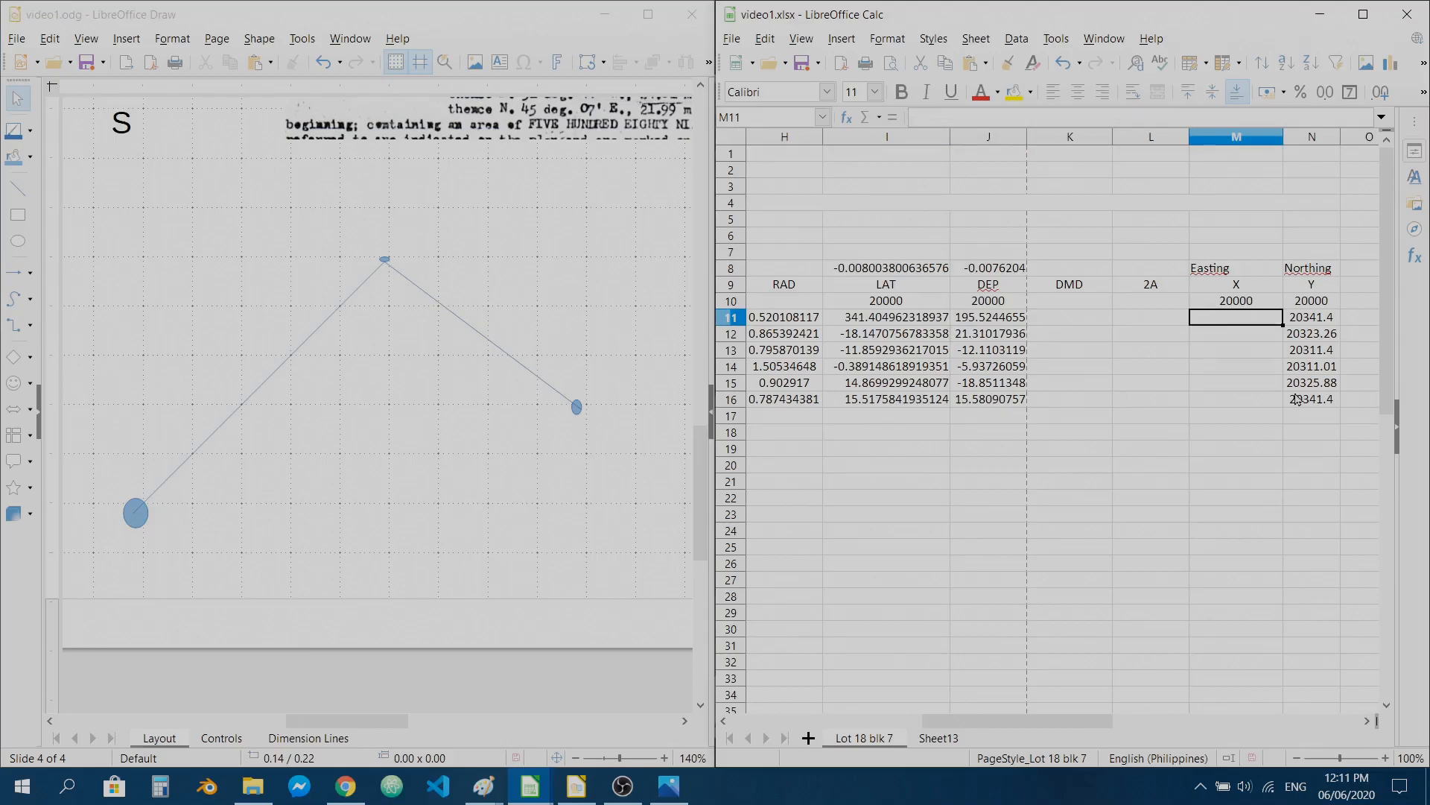
# - Compute the easting of the first point in M11 with the formula =M10+J11
pyautogui.write('=')
pyautogui.click(1241, 304)
pyautogui.write('+')
pyautogui.click(982, 321)
pyautogui.press('Return')
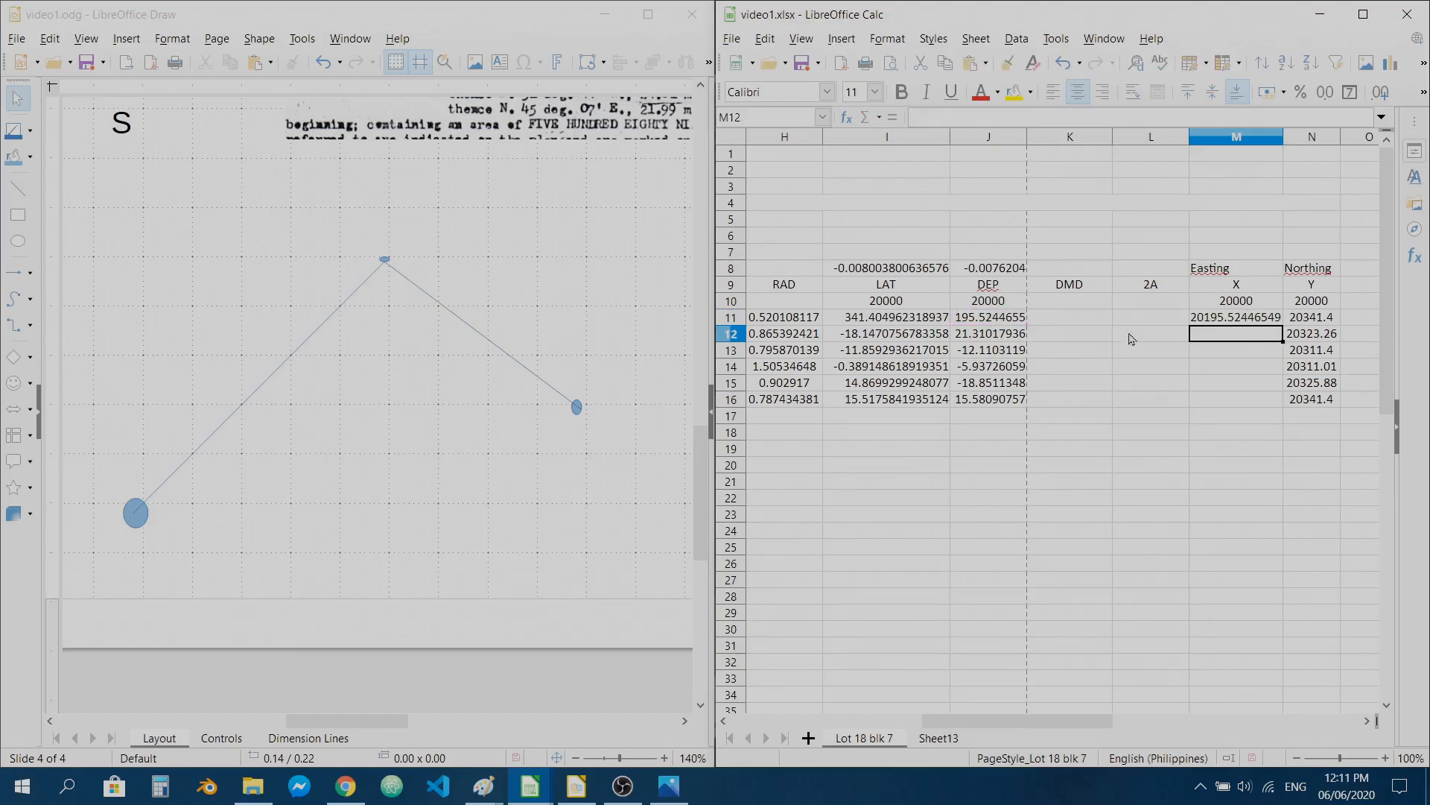
# - Fill the easting formula from M11 down to M16
pyautogui.click(1230, 320)
pyautogui.moveTo(1281, 325); pyautogui.dragTo(1268, 406)
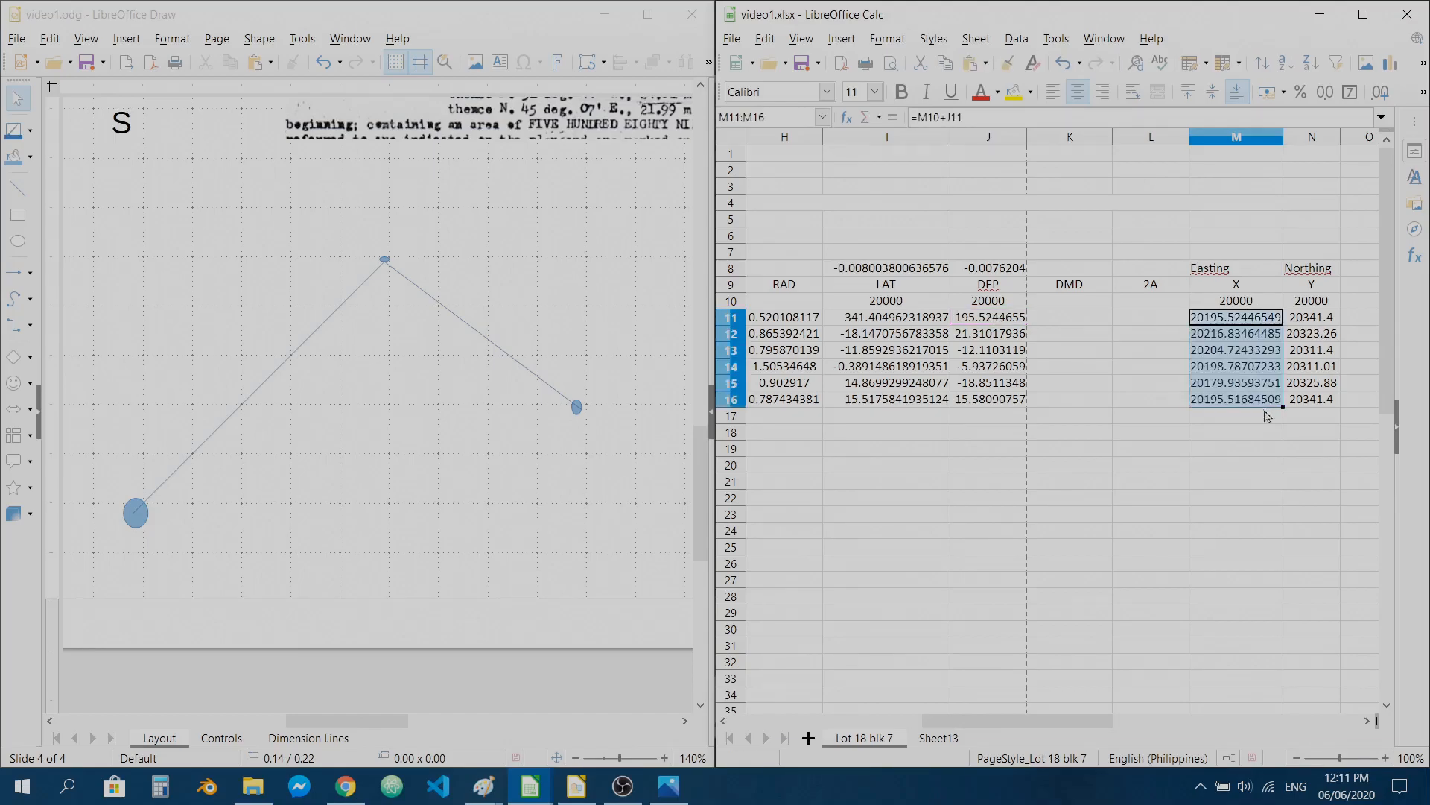
pyautogui.click(1229, 454)
# - Compare the closing easting in M16 with the first point's easting in M11
pyautogui.click(1232, 405)
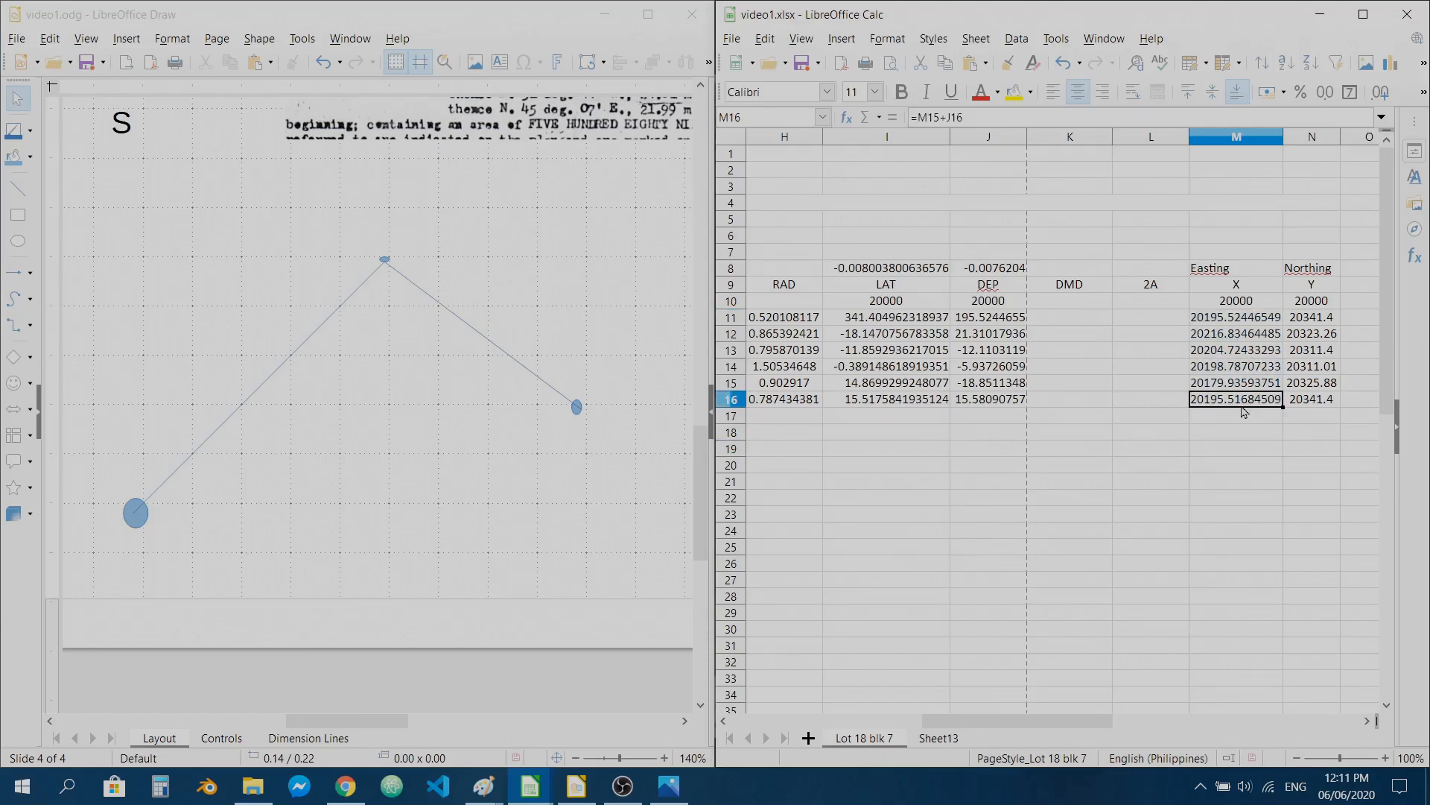
pyautogui.click(1257, 322)
pyautogui.click(1240, 402)
pyautogui.click(1242, 321)
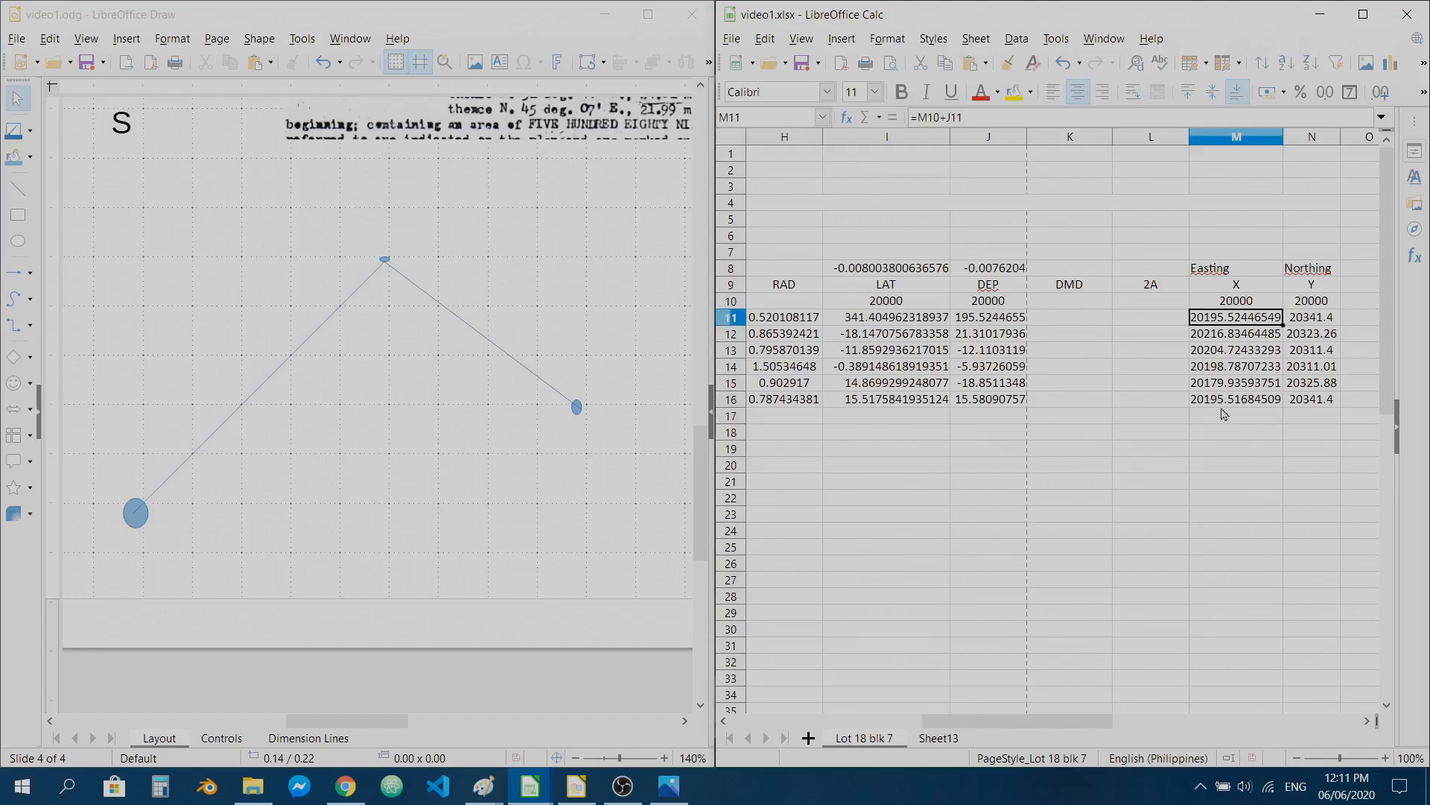
pyautogui.scroll(2, 1250, 336)
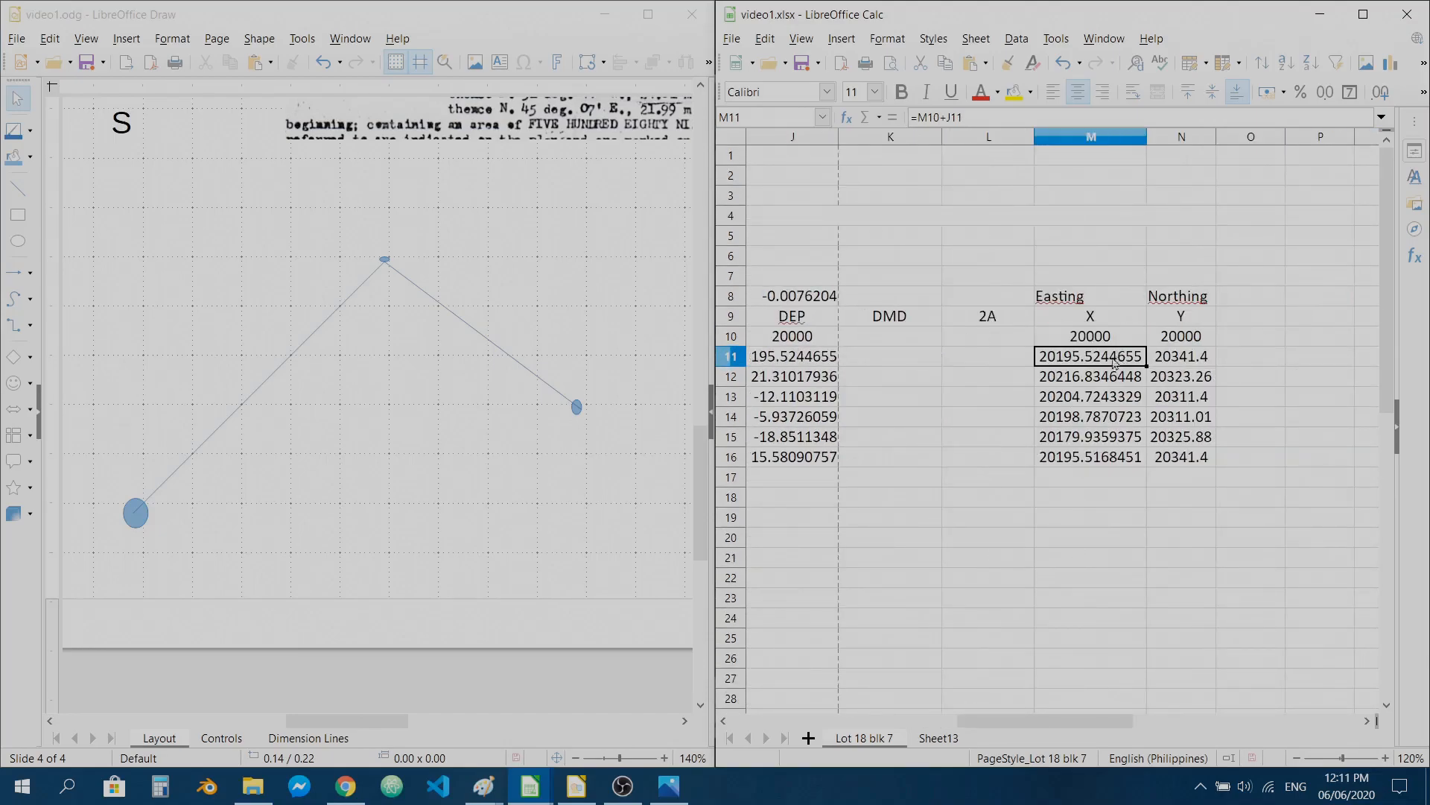
pyautogui.click(1104, 462)
pyautogui.click(1110, 361)
pyautogui.click(1107, 456)
pyautogui.keyDown('ctrl'); pyautogui.scroll(-3, 977, 485); pyautogui.keyUp('ctrl')
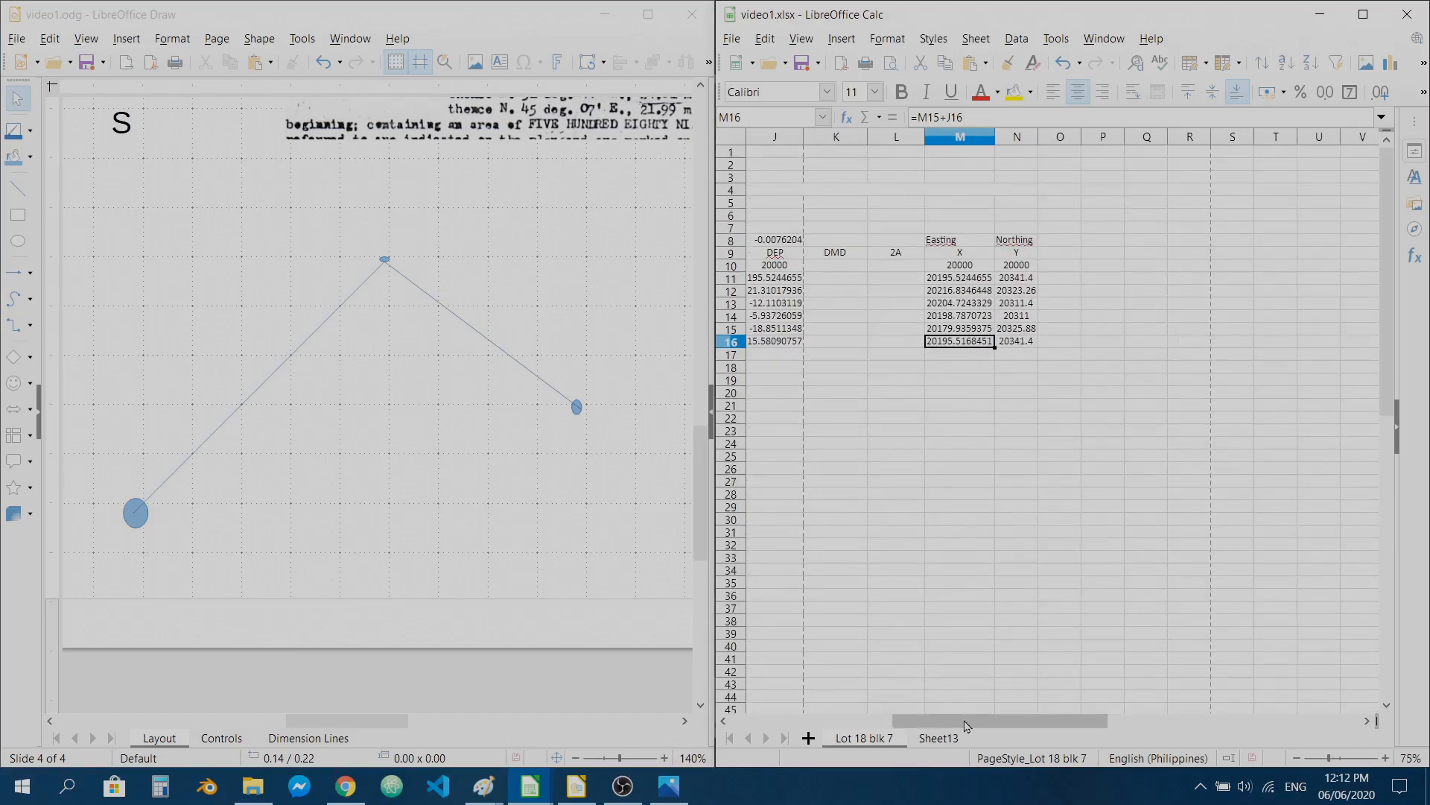
# - Insert an XY scatter chart with points and lines that plots the lot's coordinates in M11:N16
pyautogui.moveTo(964, 722); pyautogui.dragTo(923, 719)
pyautogui.keyDown('ctrl'); pyautogui.scroll(-2, 1001, 523); pyautogui.keyUp('ctrl')
pyautogui.keyDown('ctrl'); pyautogui.scroll(2, 1207, 306); pyautogui.keyUp('ctrl')
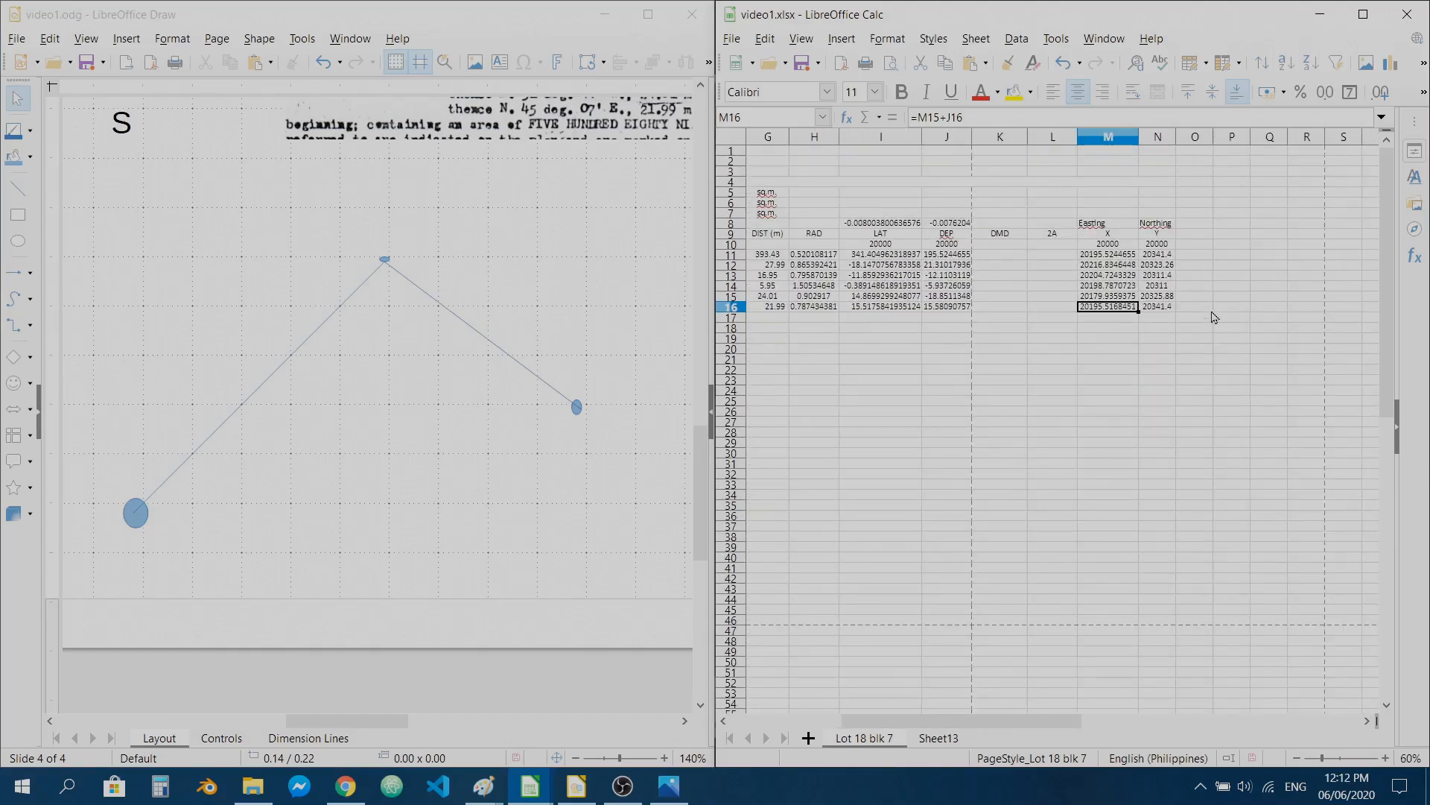
pyautogui.moveTo(966, 721); pyautogui.dragTo(1002, 721)
pyautogui.moveTo(960, 278); pyautogui.dragTo(1018, 345)
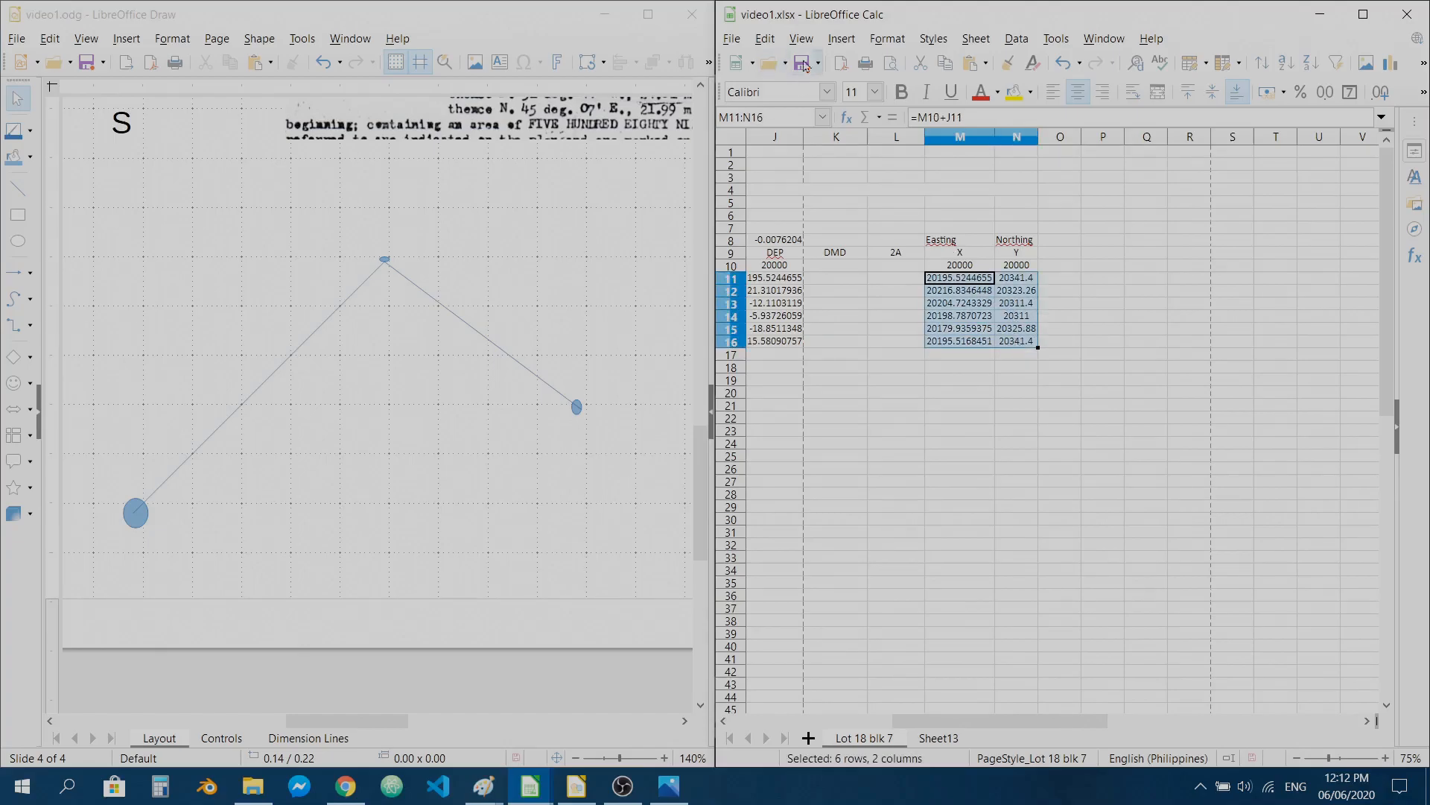
pyautogui.click(843, 39)
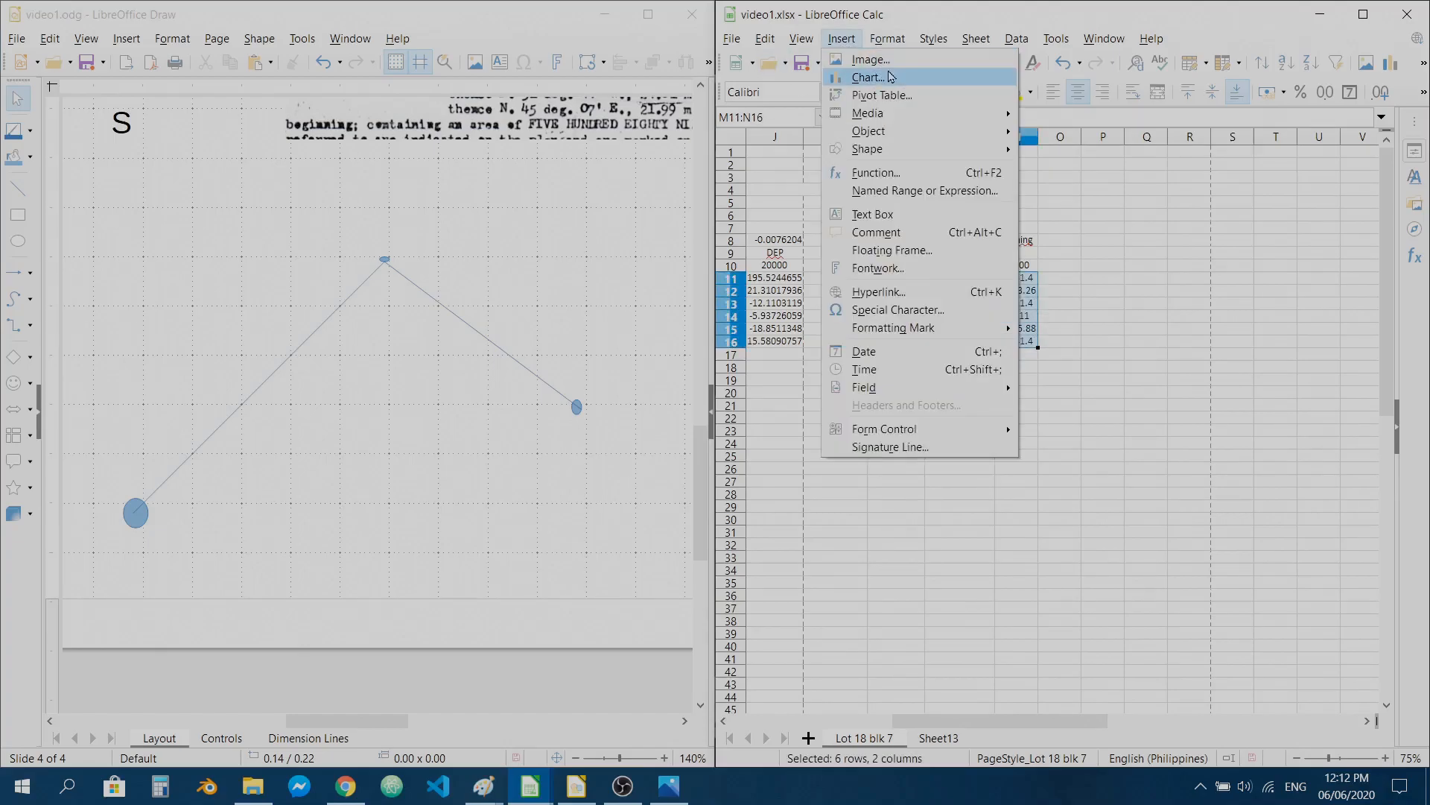
pyautogui.click(867, 77)
pyautogui.click(488, 411)
pyautogui.click(698, 354)
pyautogui.click(754, 591)
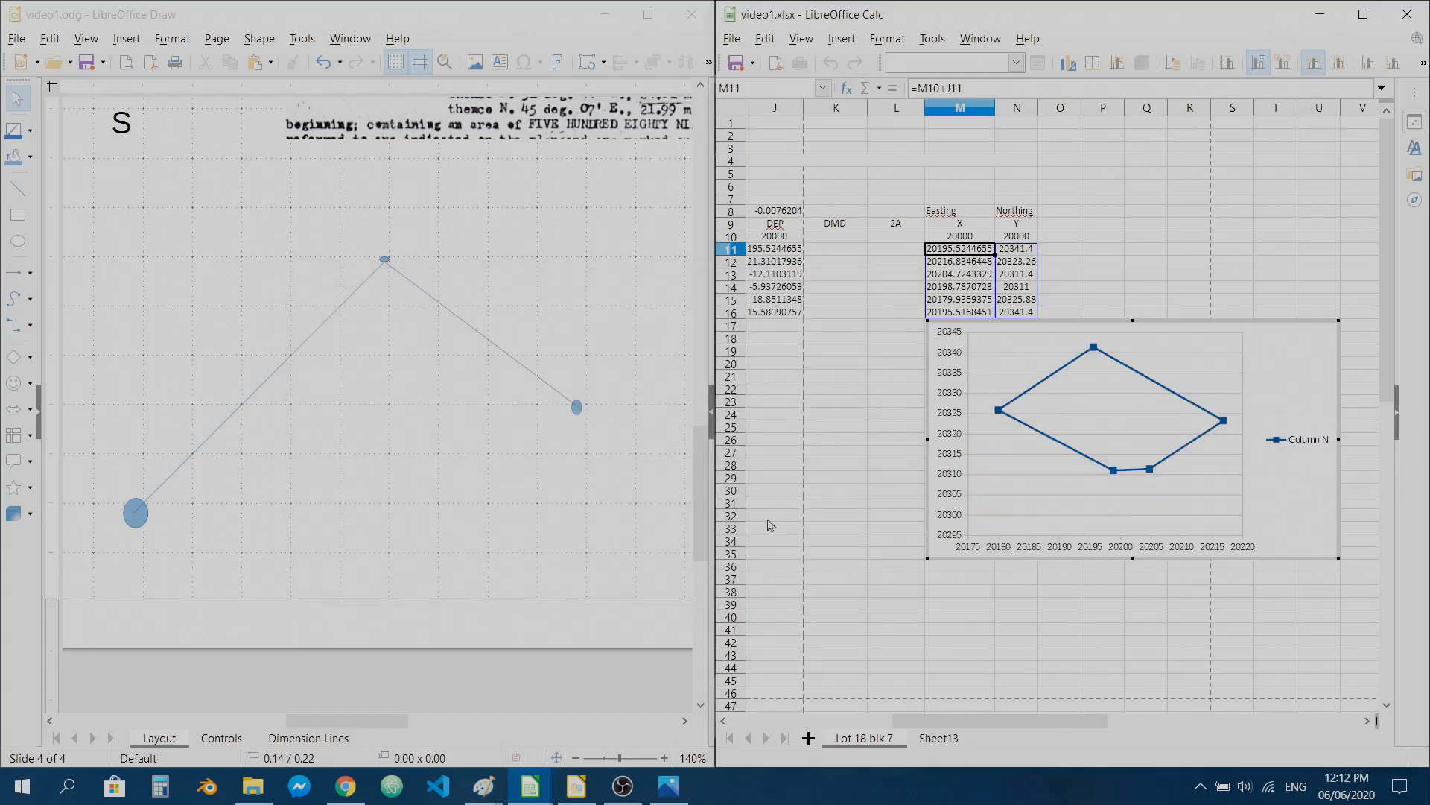
# - Enlarge the lot's scatter chart vertically by extending both its upper and lower edges
pyautogui.click(1313, 508)
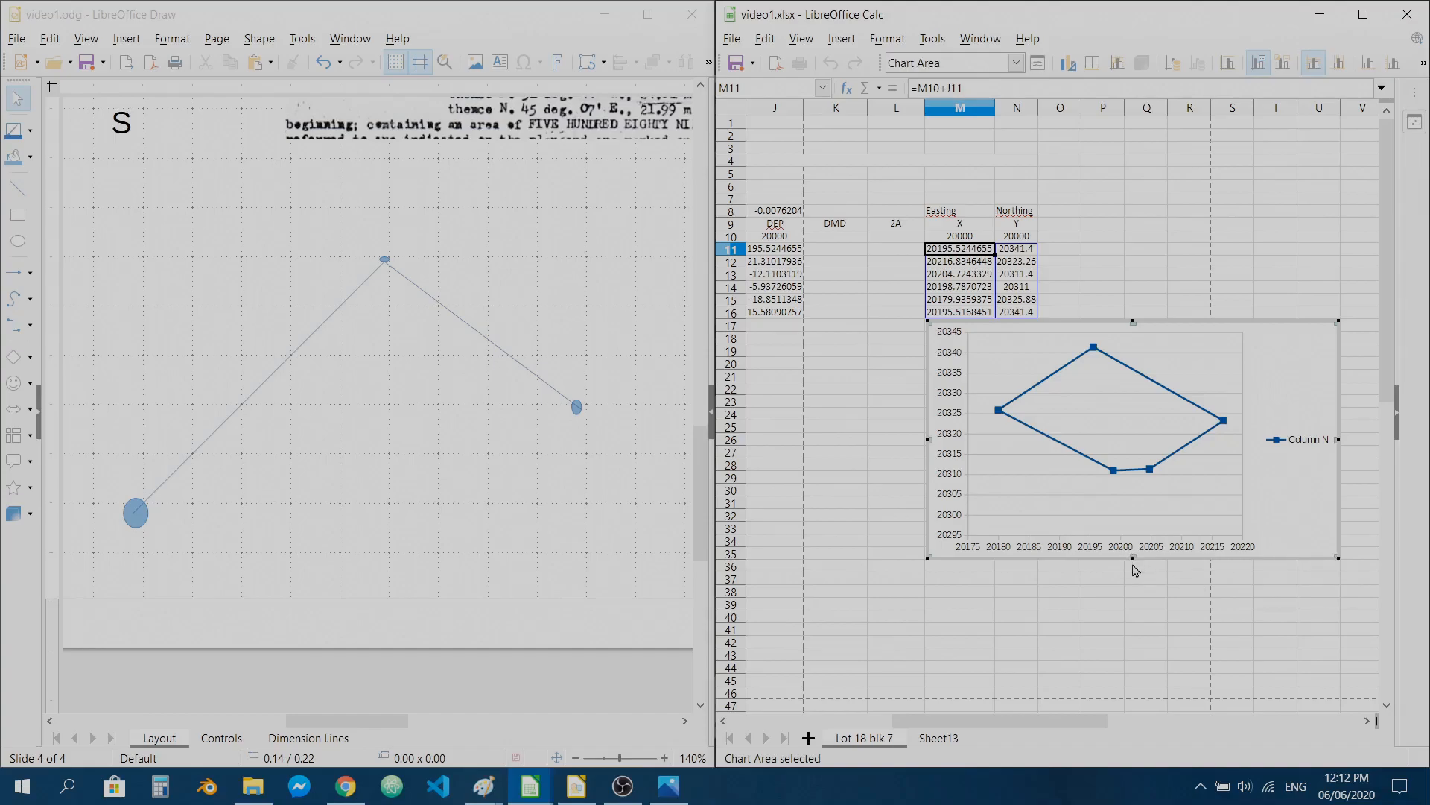
pyautogui.moveTo(1131, 559); pyautogui.dragTo(1121, 637)
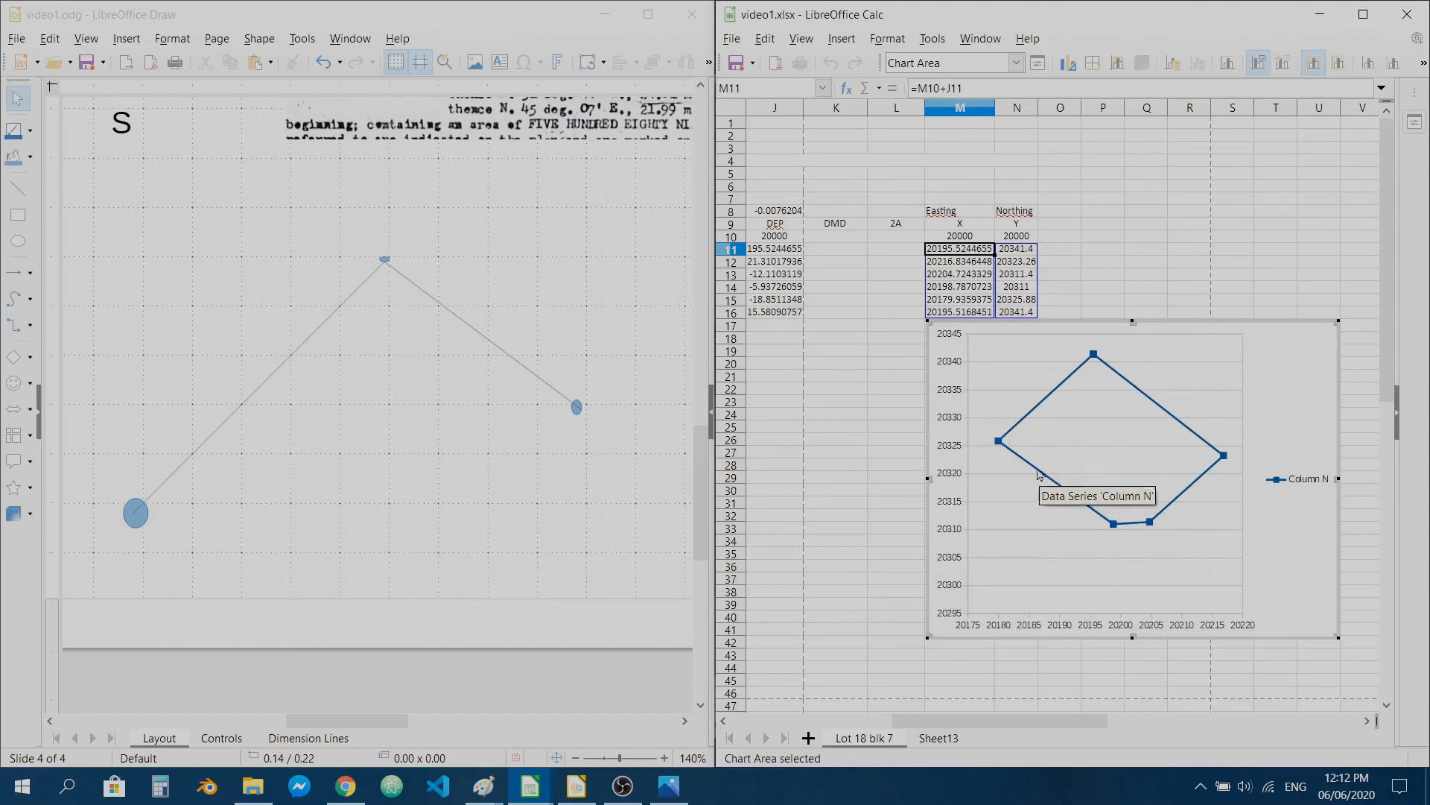
pyautogui.moveTo(1132, 322); pyautogui.dragTo(1133, 295)
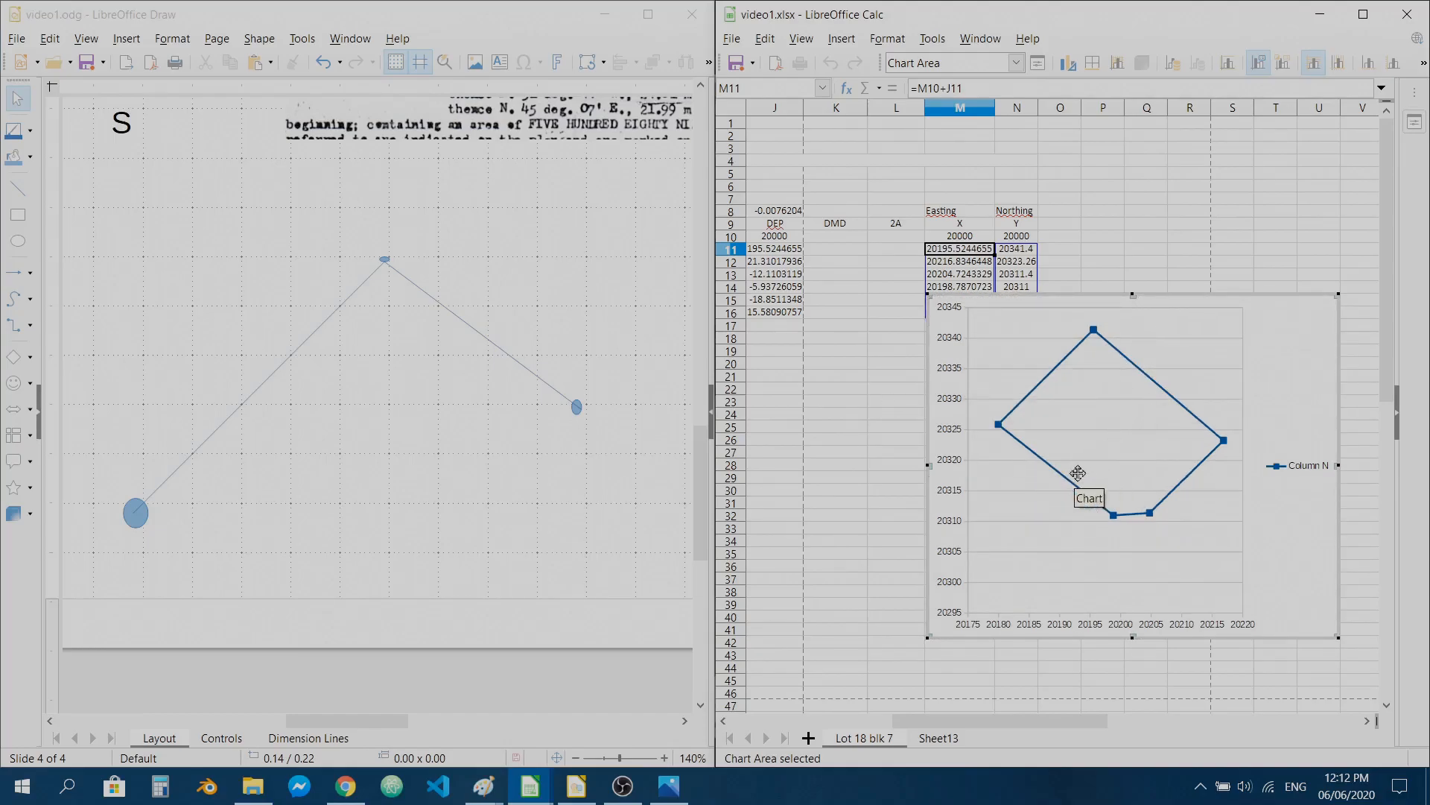
# - Add data labels to the chart's points that show the category instead of the value as number
pyautogui.click(1113, 514)
pyautogui.rightClick(1113, 515)
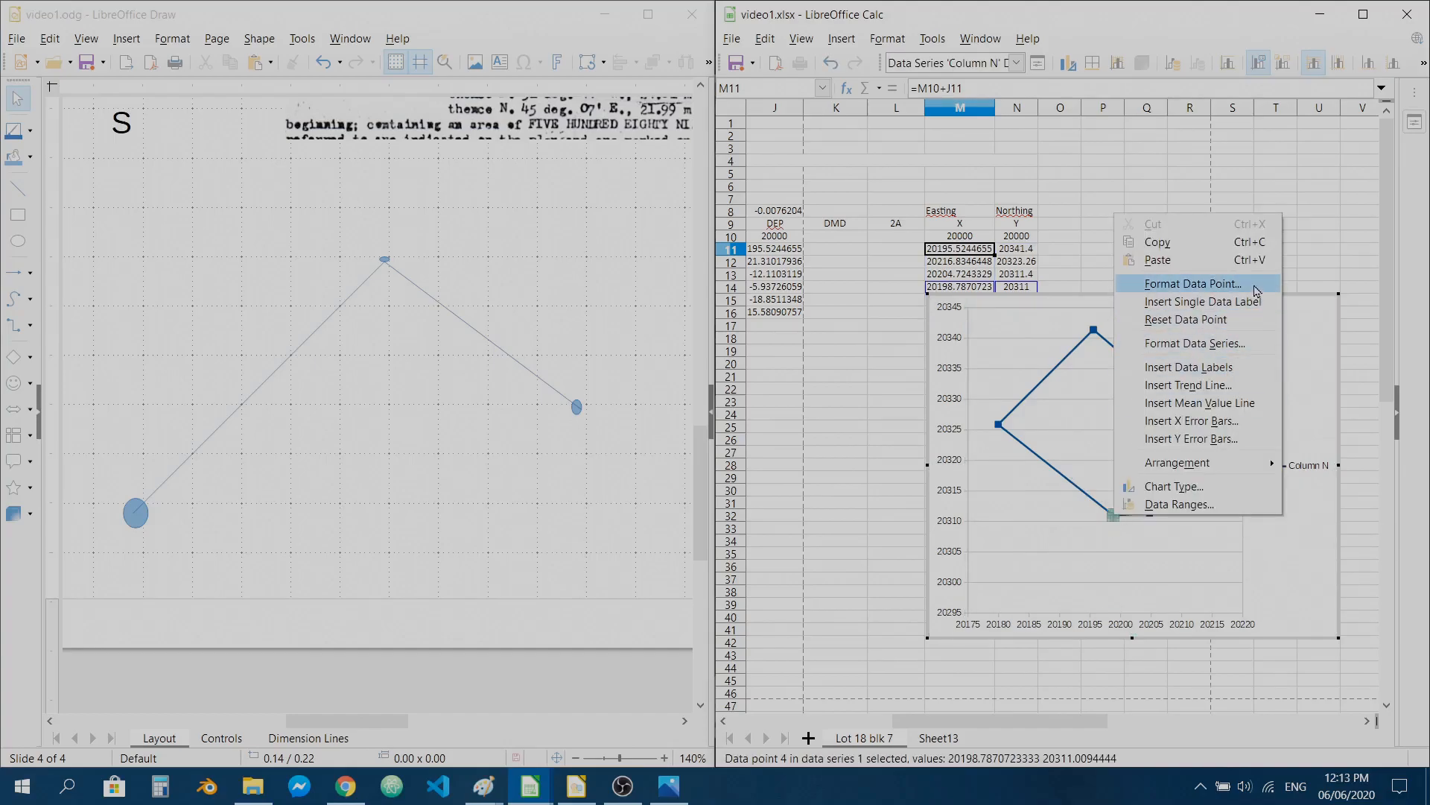
pyautogui.click(1247, 361)
pyautogui.rightClick(1113, 514)
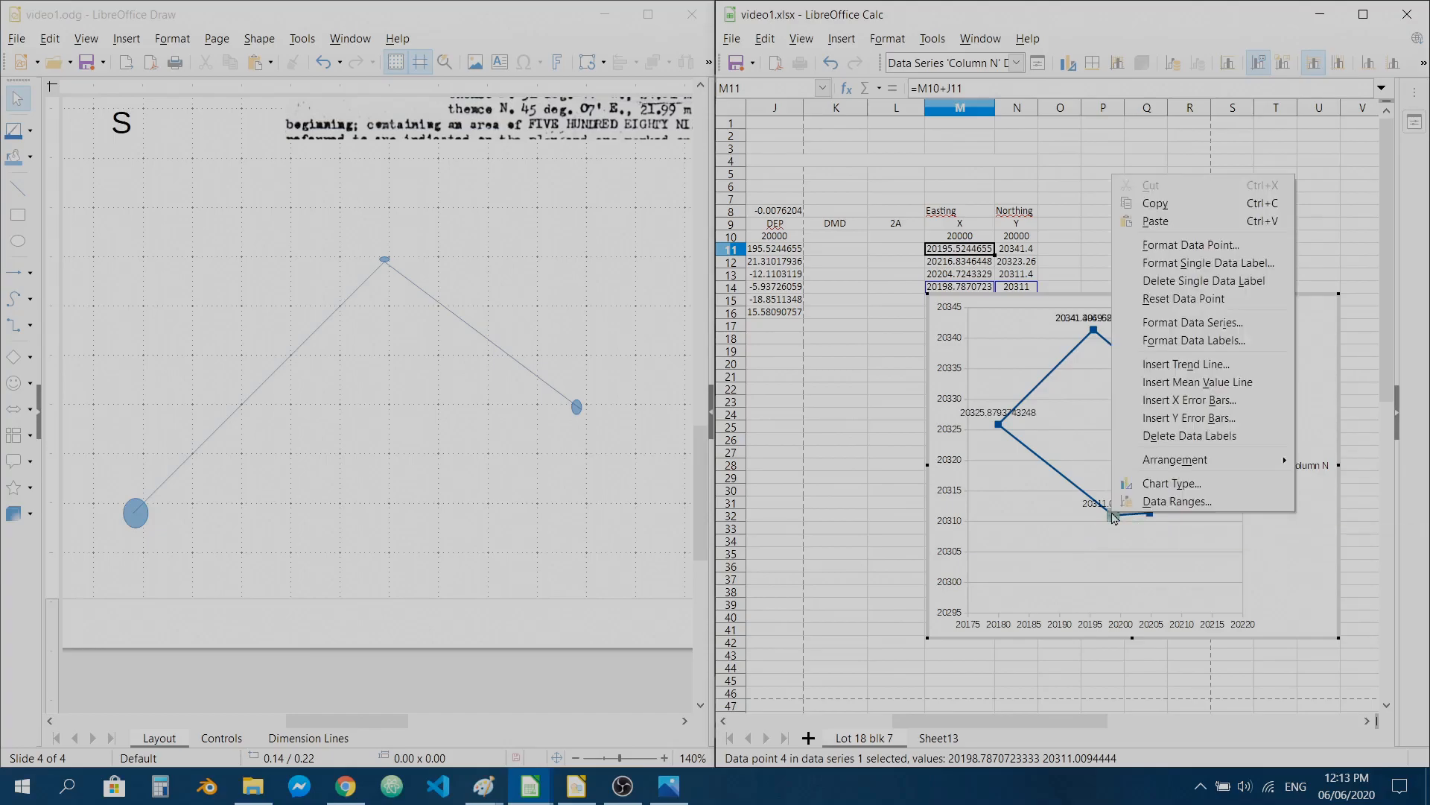
pyautogui.click(1244, 340)
pyautogui.click(830, 306)
pyautogui.click(827, 244)
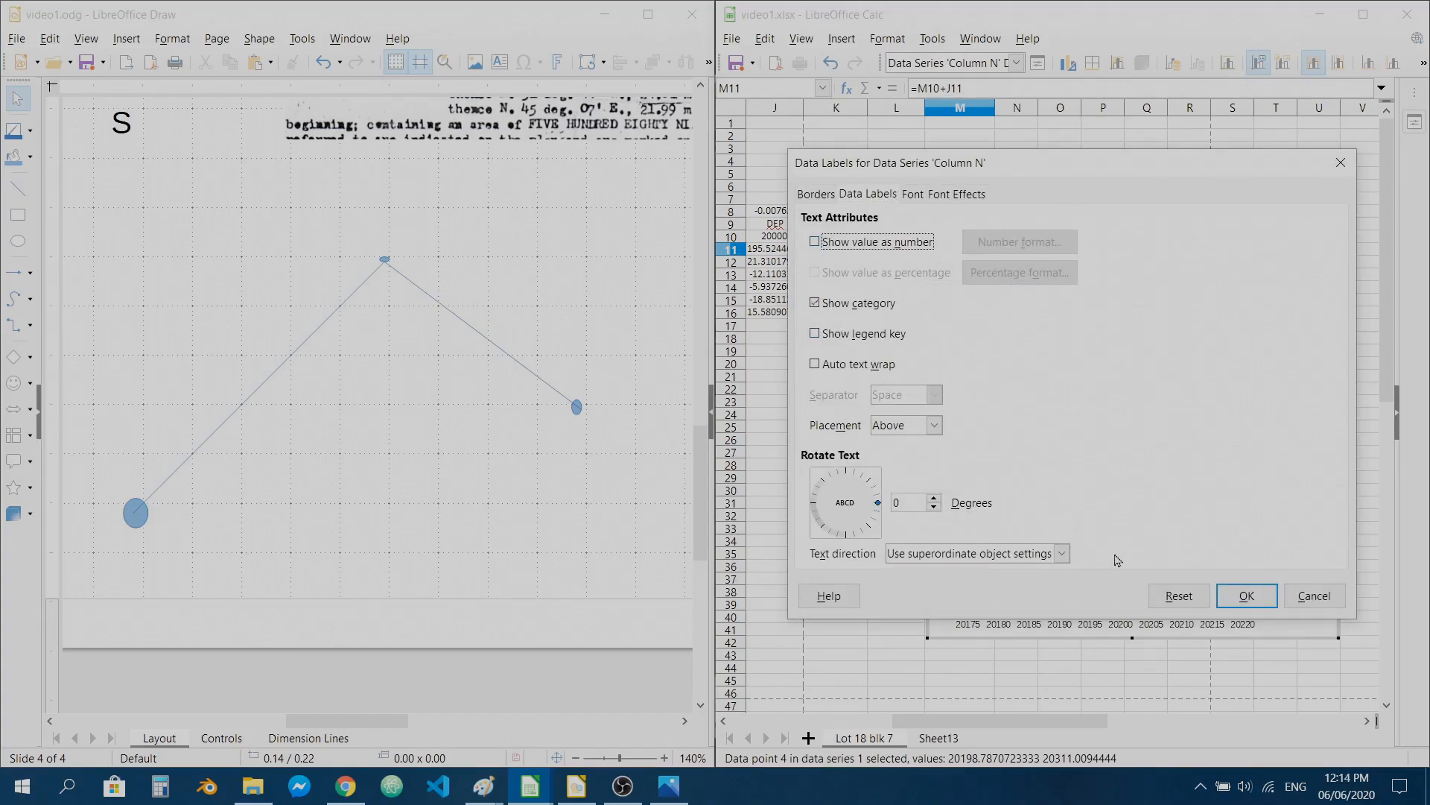
pyautogui.click(1248, 595)
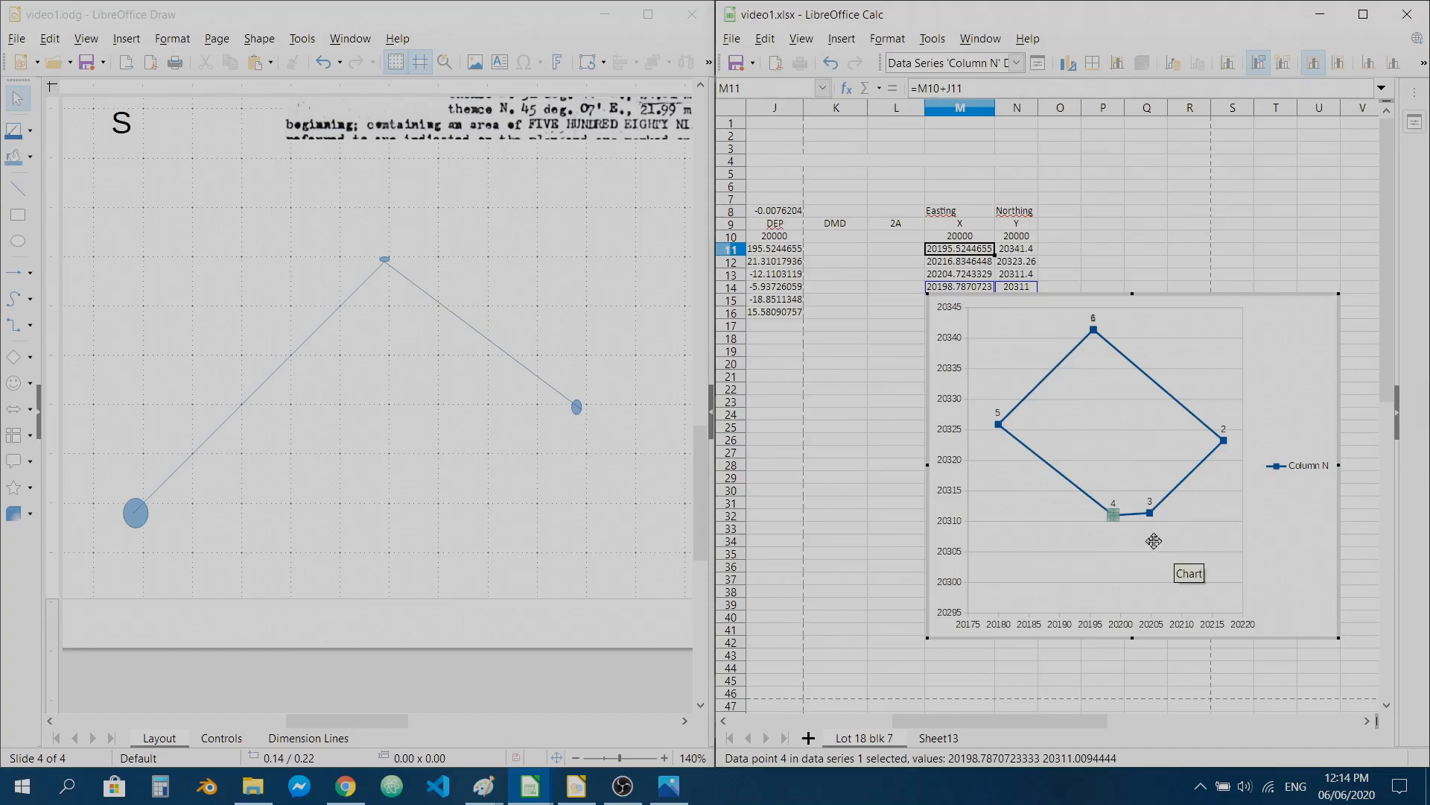
# - Move the chart beside the Easting and Northing columns so it no longer covers the coordinates
pyautogui.click(1064, 543)
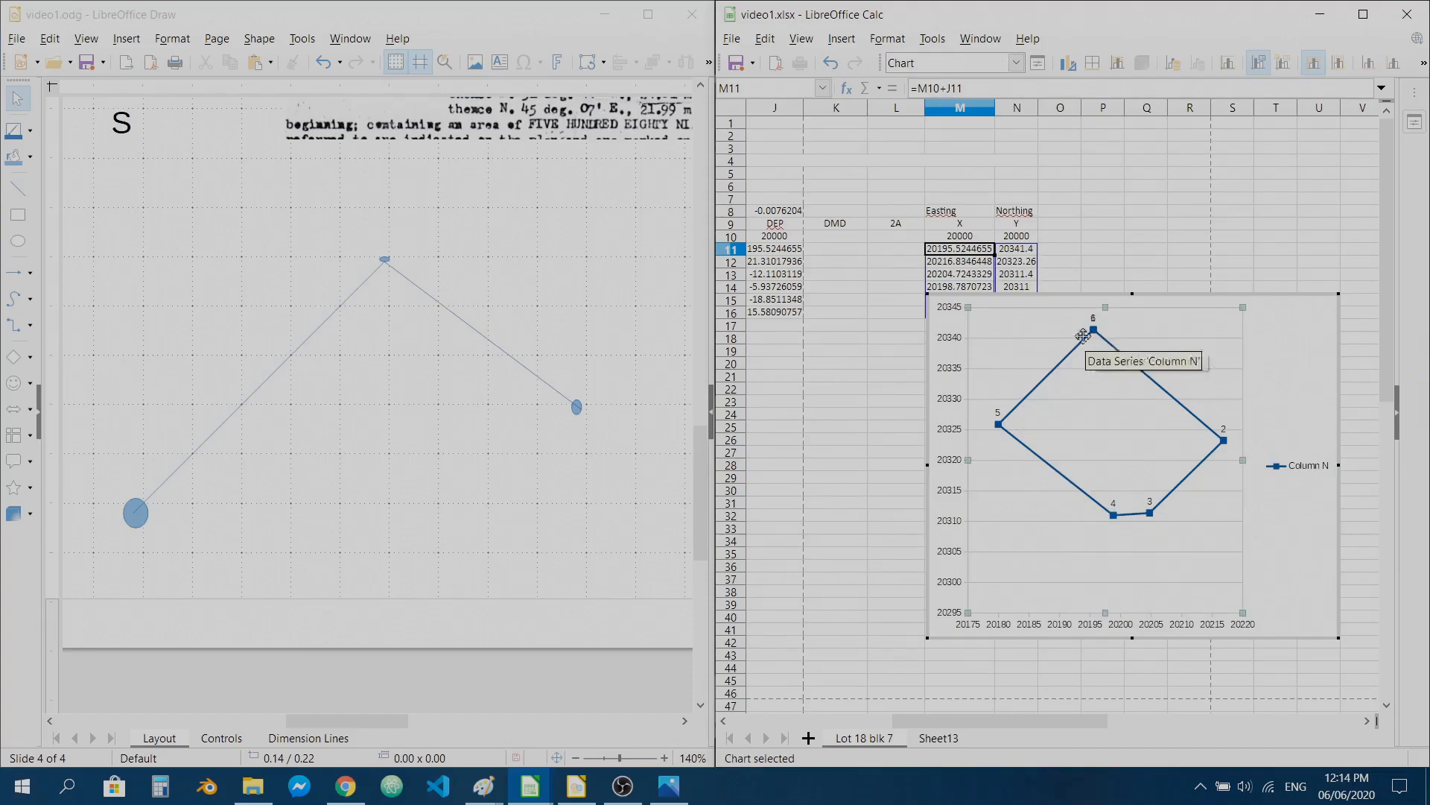
pyautogui.scroll(3, 1111, 265)
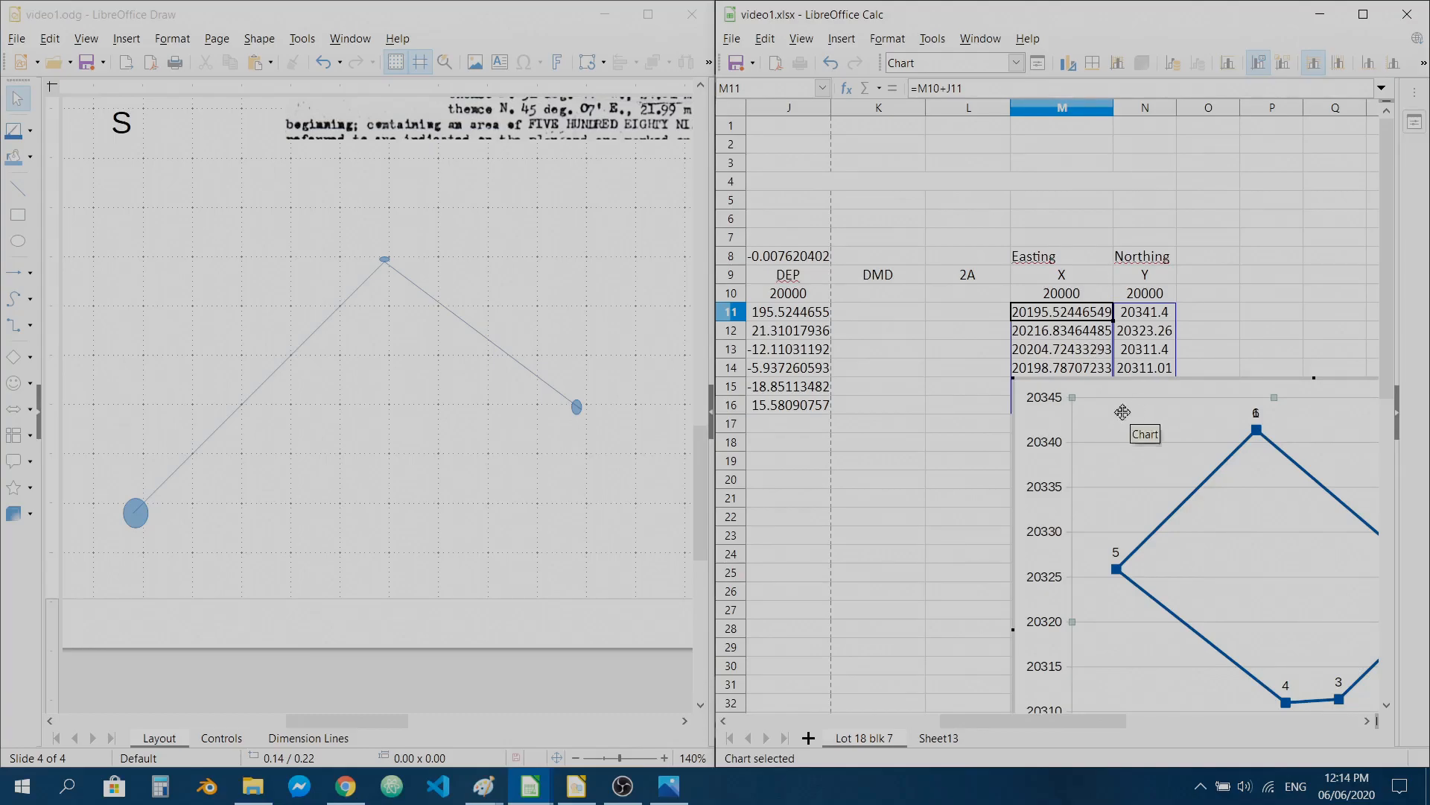
pyautogui.moveTo(1111, 416); pyautogui.dragTo(1217, 337)
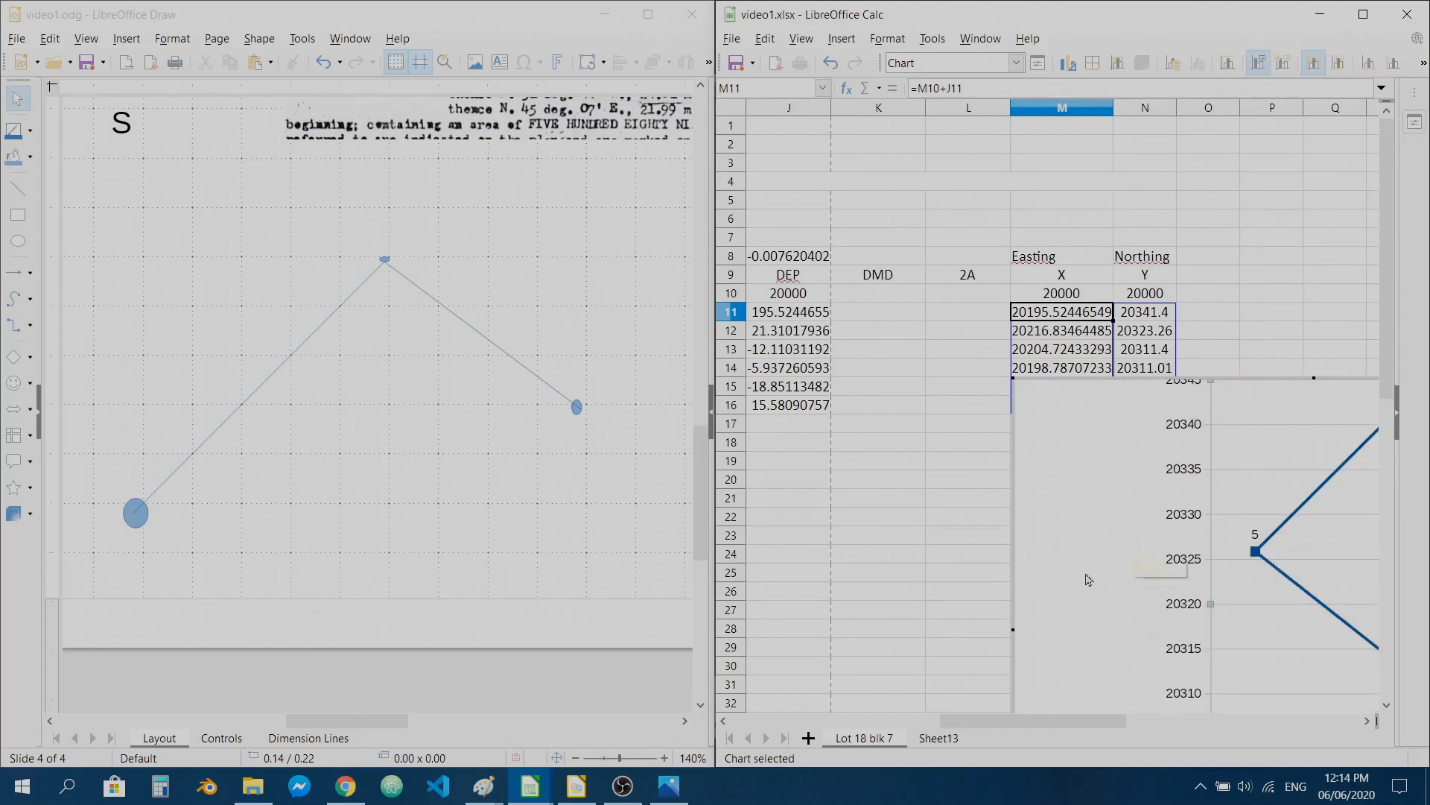
pyautogui.click(920, 514)
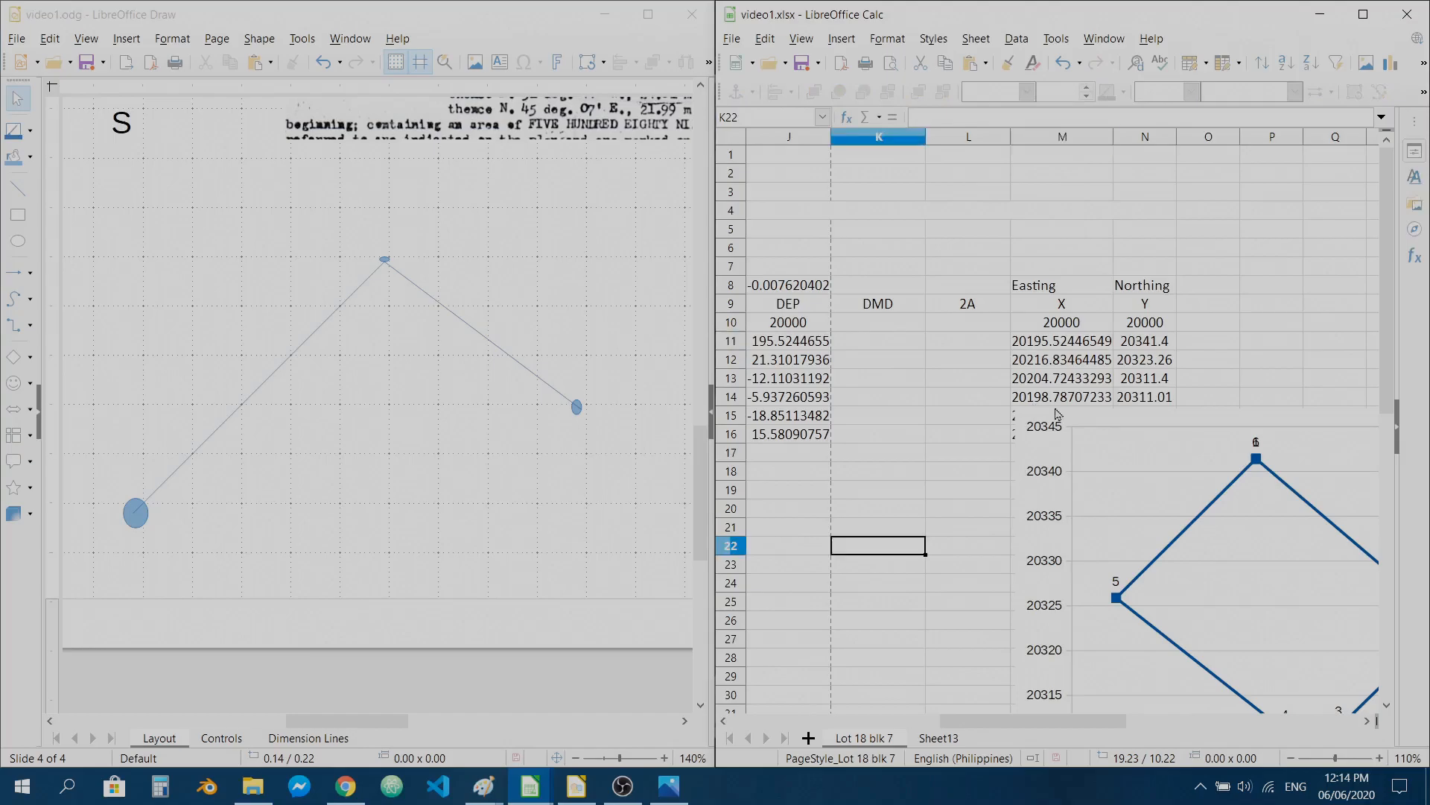
pyautogui.moveTo(1144, 409); pyautogui.dragTo(1192, 321)
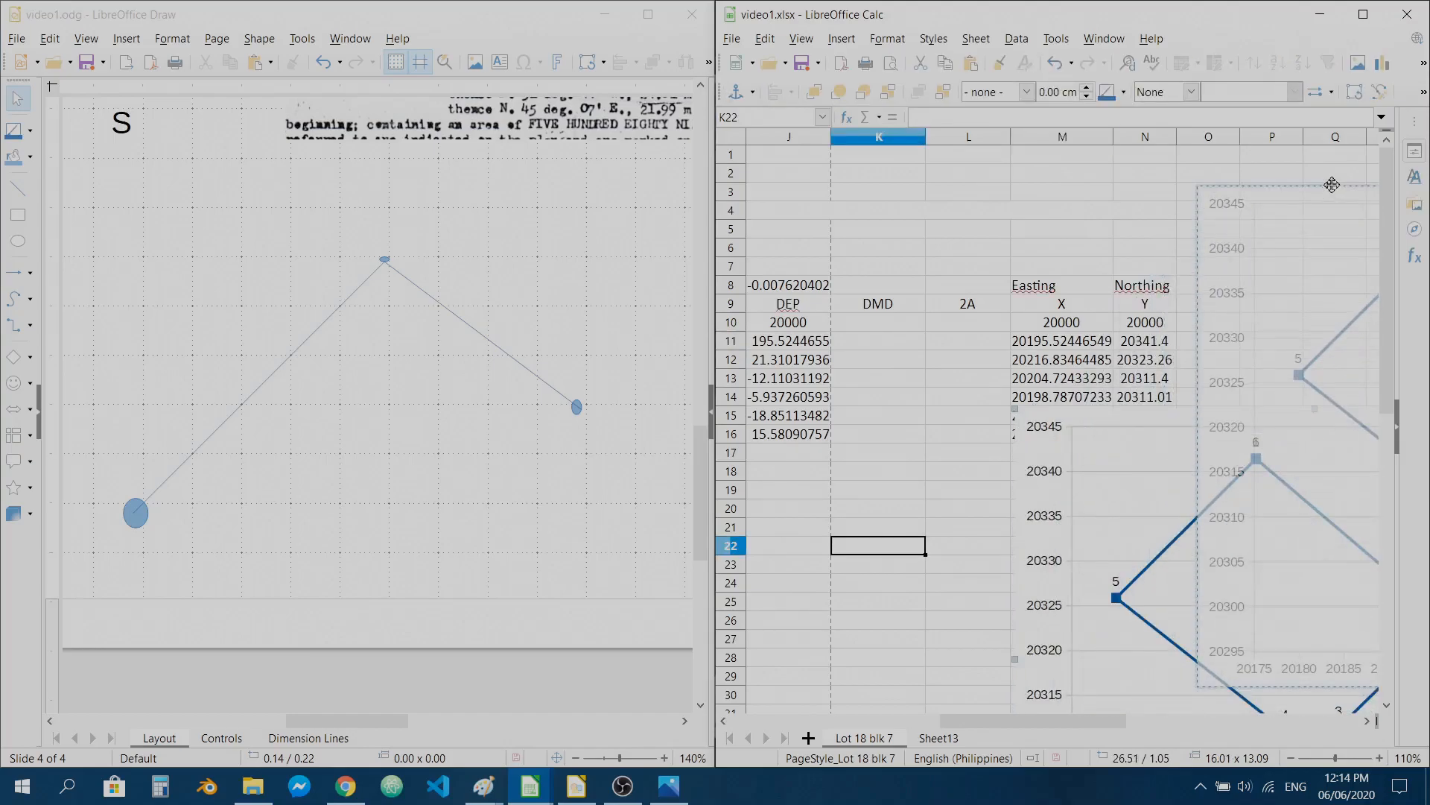
pyautogui.moveTo(1009, 725); pyautogui.dragTo(1084, 723)
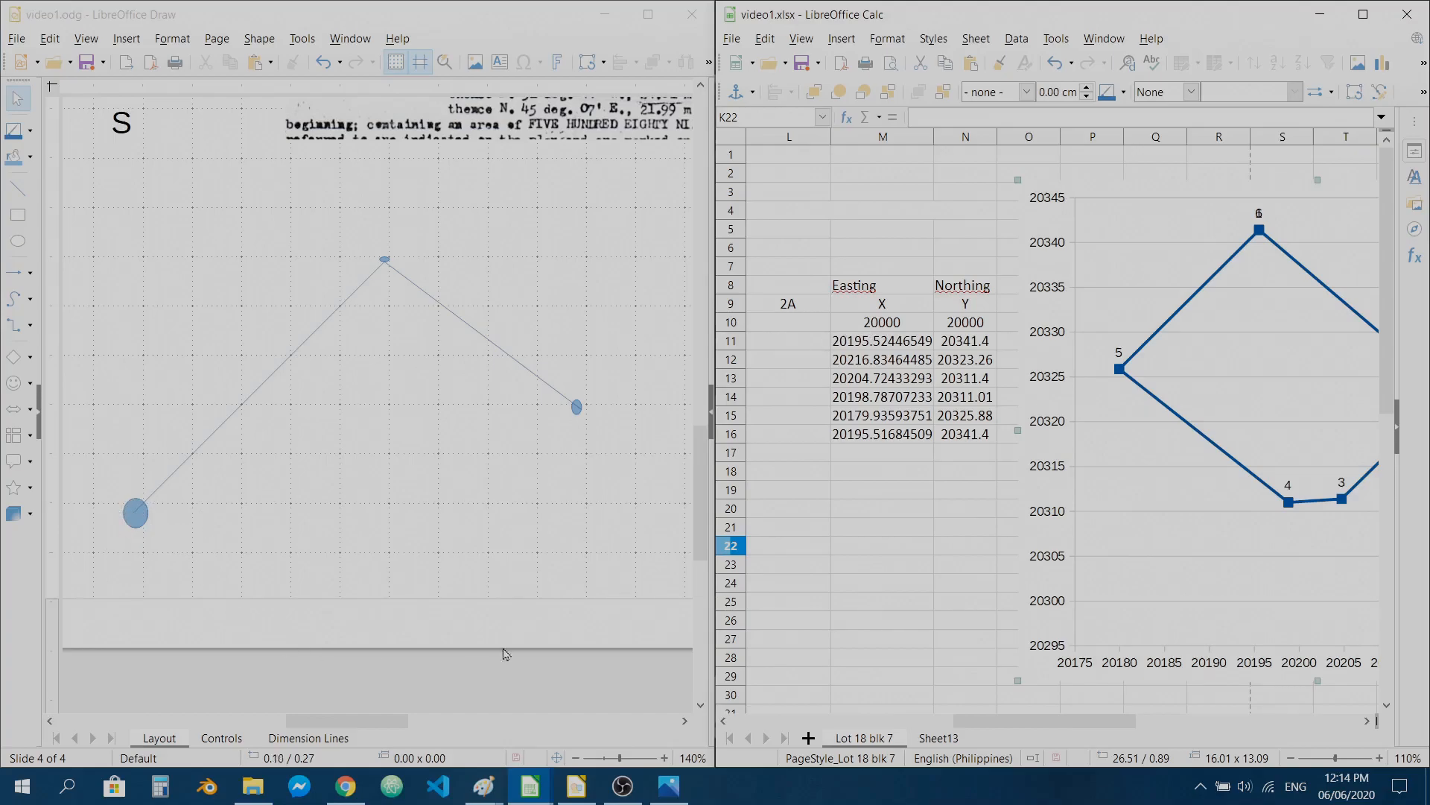
# - Extend the chart series' X-values range to M10:M16 on the Lot 18 blk 7 sheet
pyautogui.click(1060, 447)
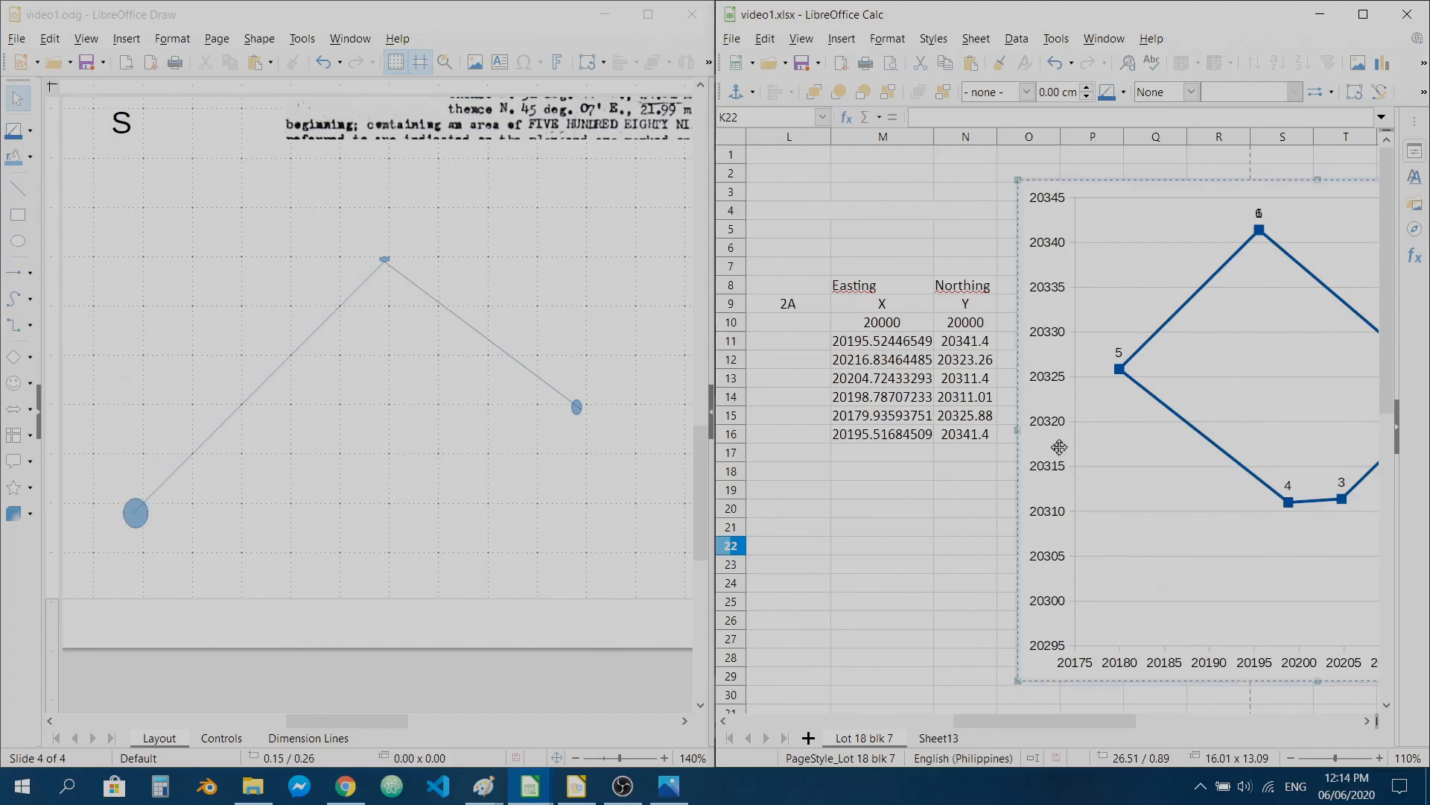
pyautogui.doubleClick(1113, 392)
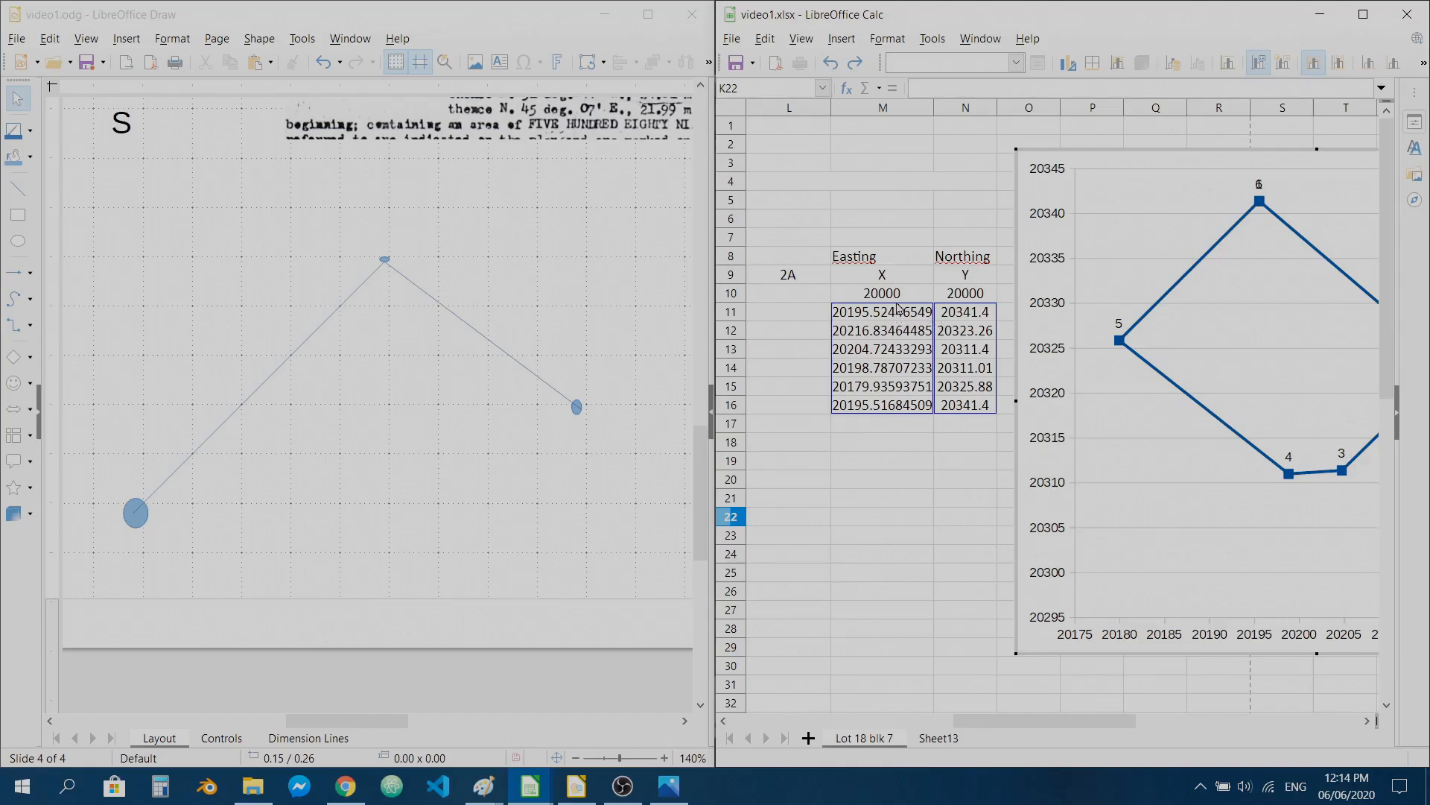
pyautogui.click(898, 299)
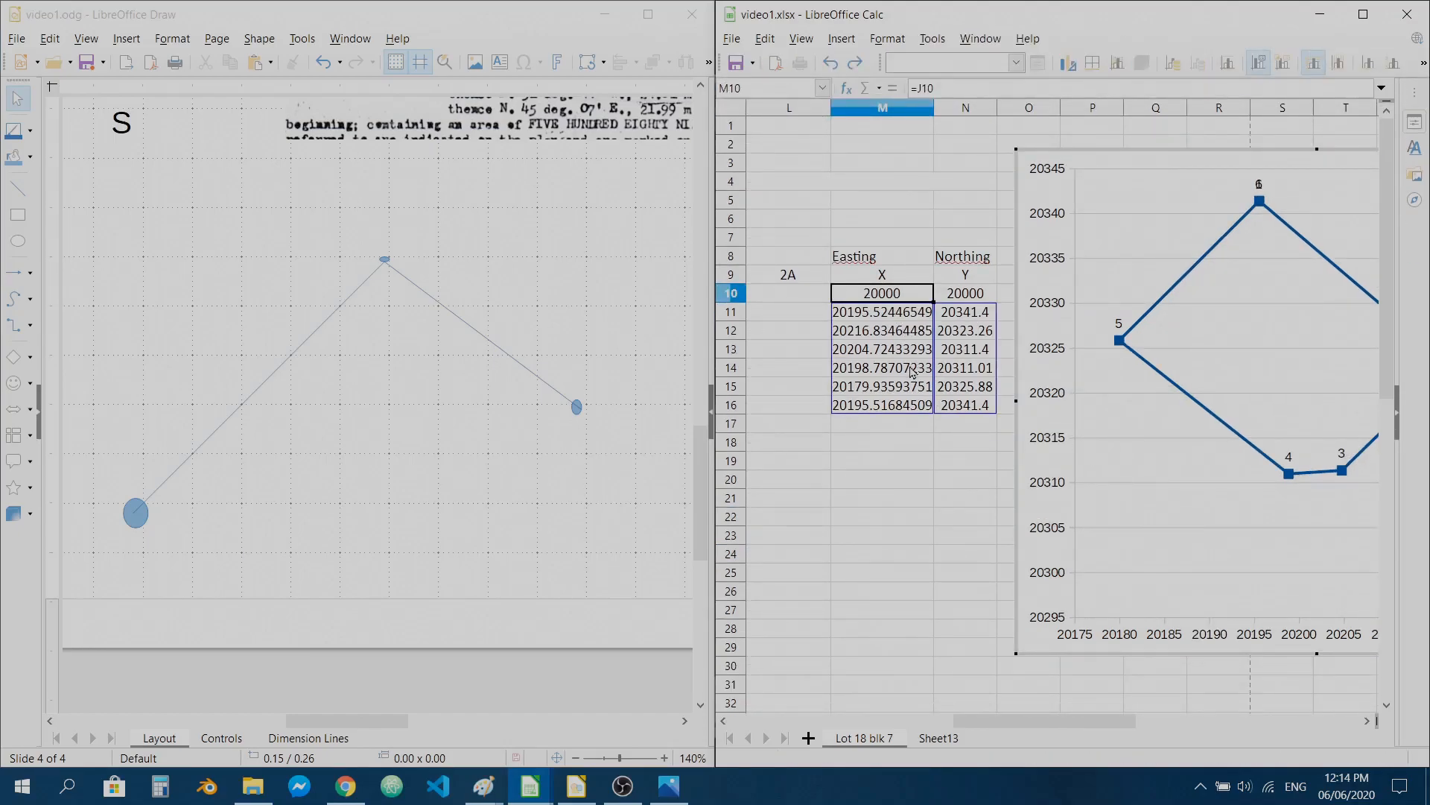
pyautogui.doubleClick(1096, 406)
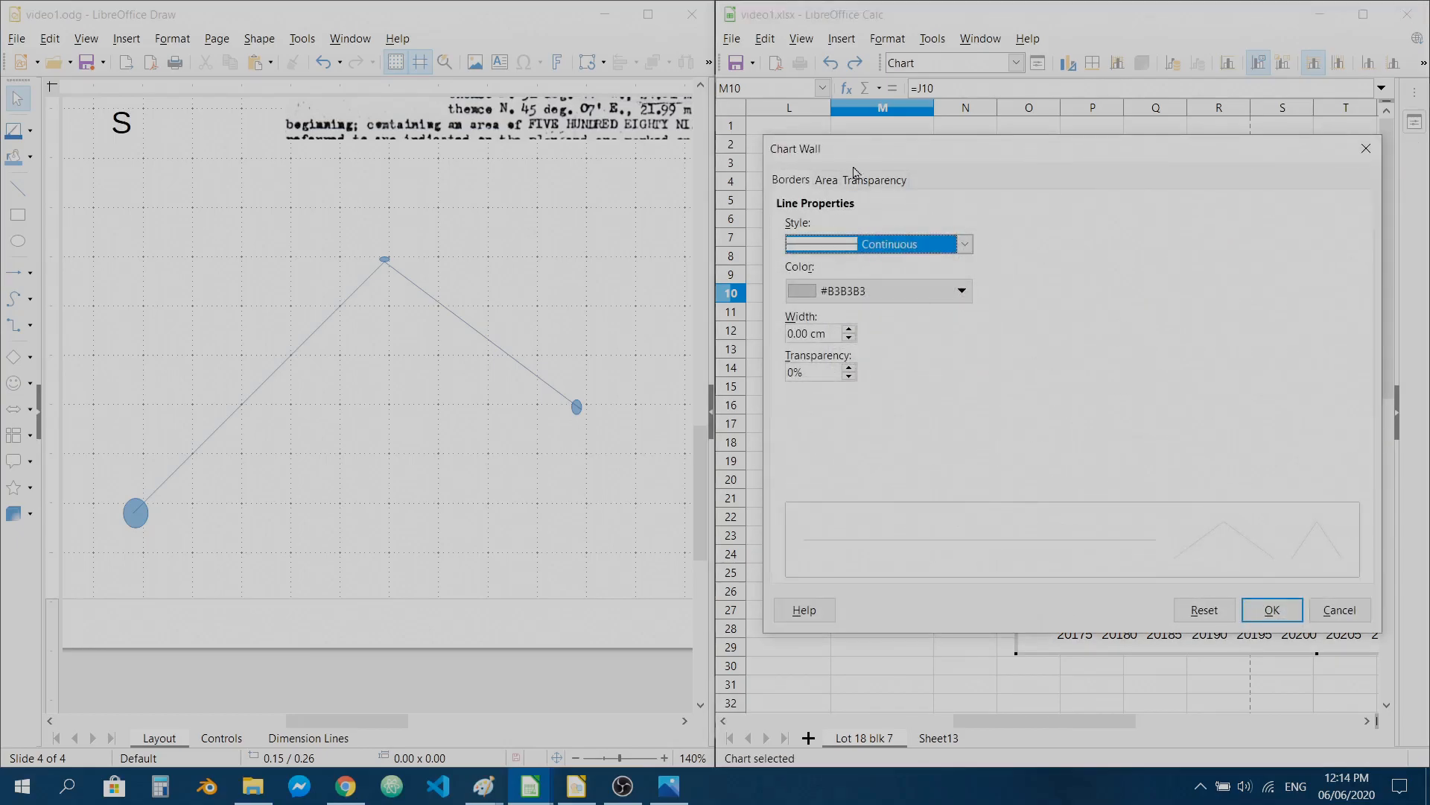
pyautogui.click(1330, 610)
pyautogui.rightClick(1139, 429)
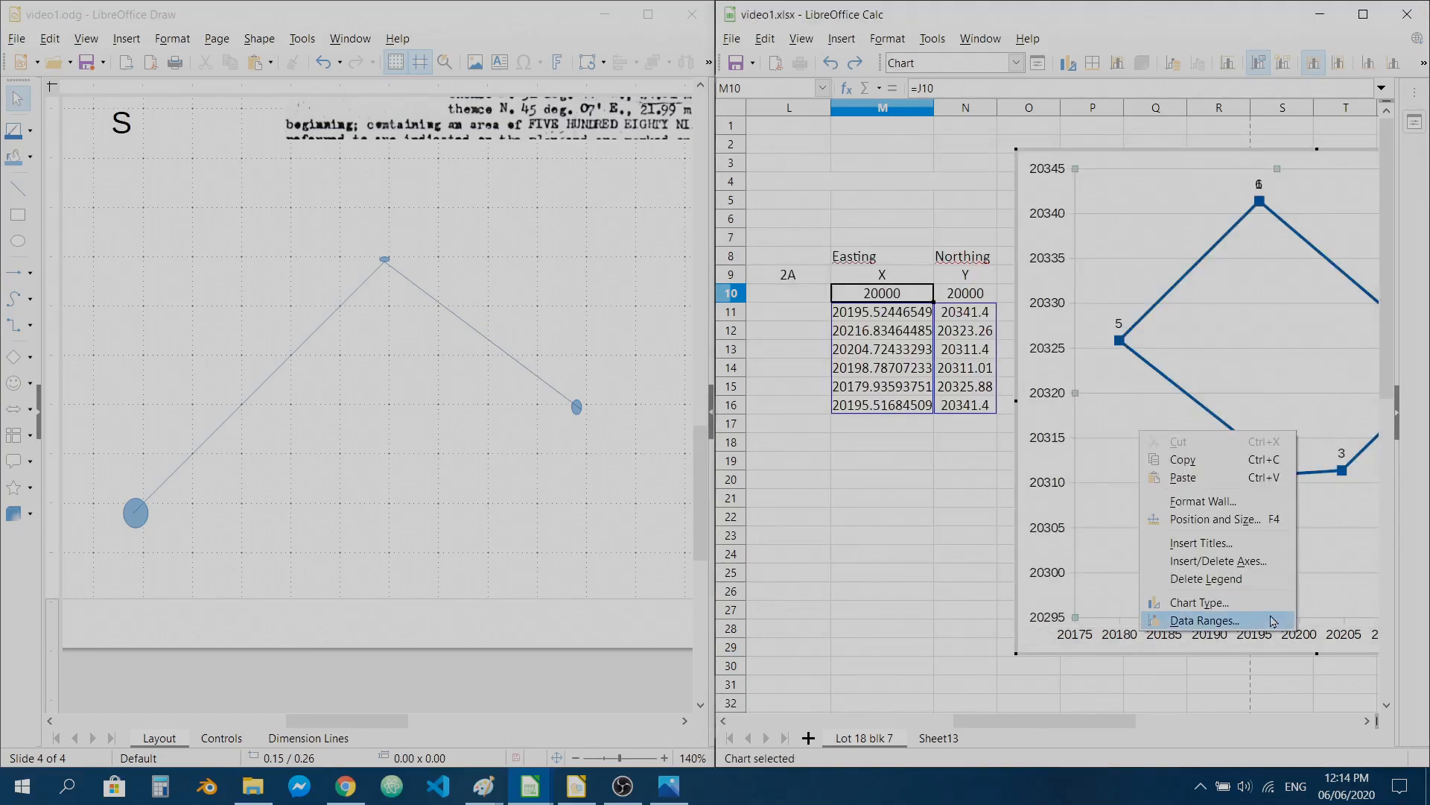
pyautogui.click(1236, 617)
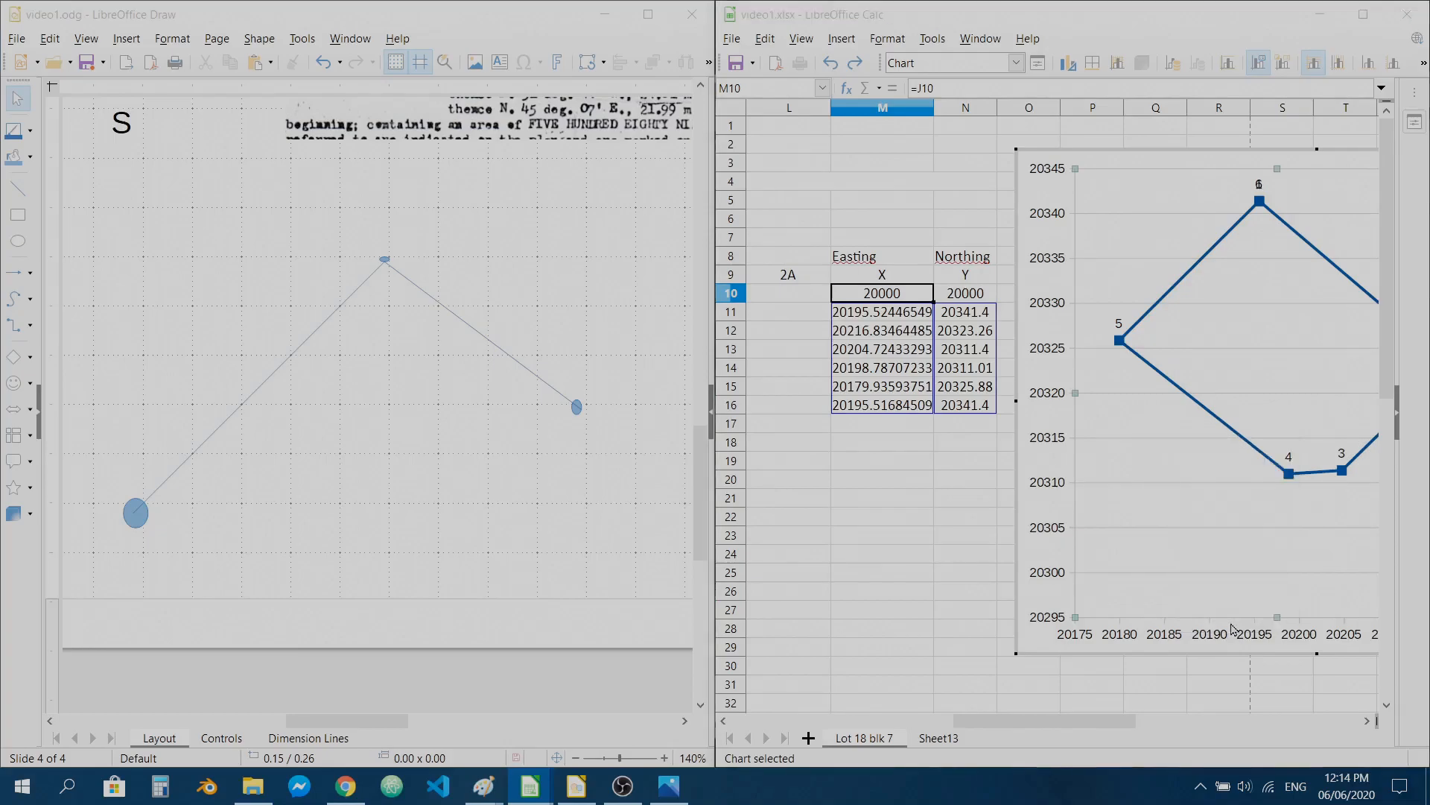
pyautogui.click(1045, 309)
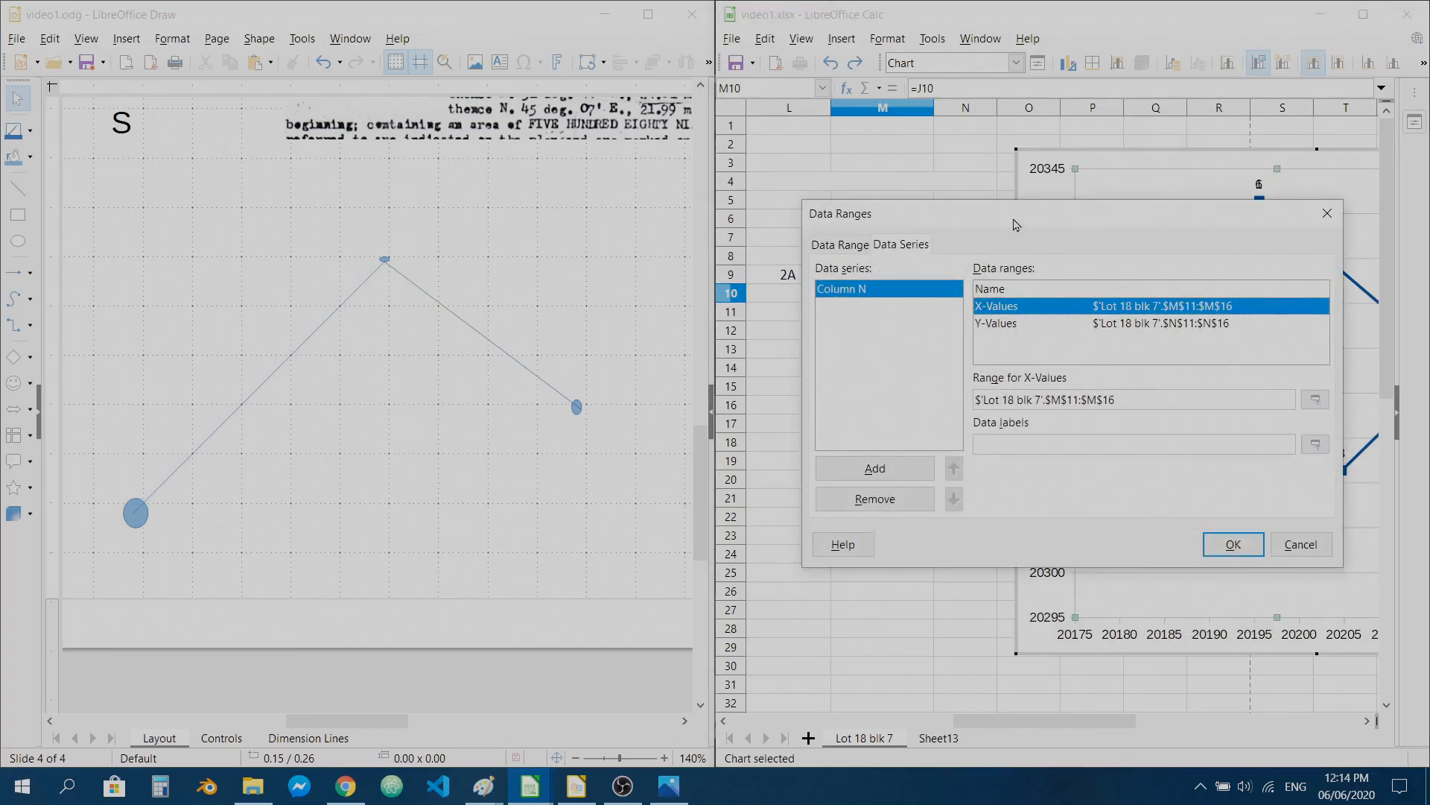
pyautogui.moveTo(1015, 223); pyautogui.dragTo(1175, 234)
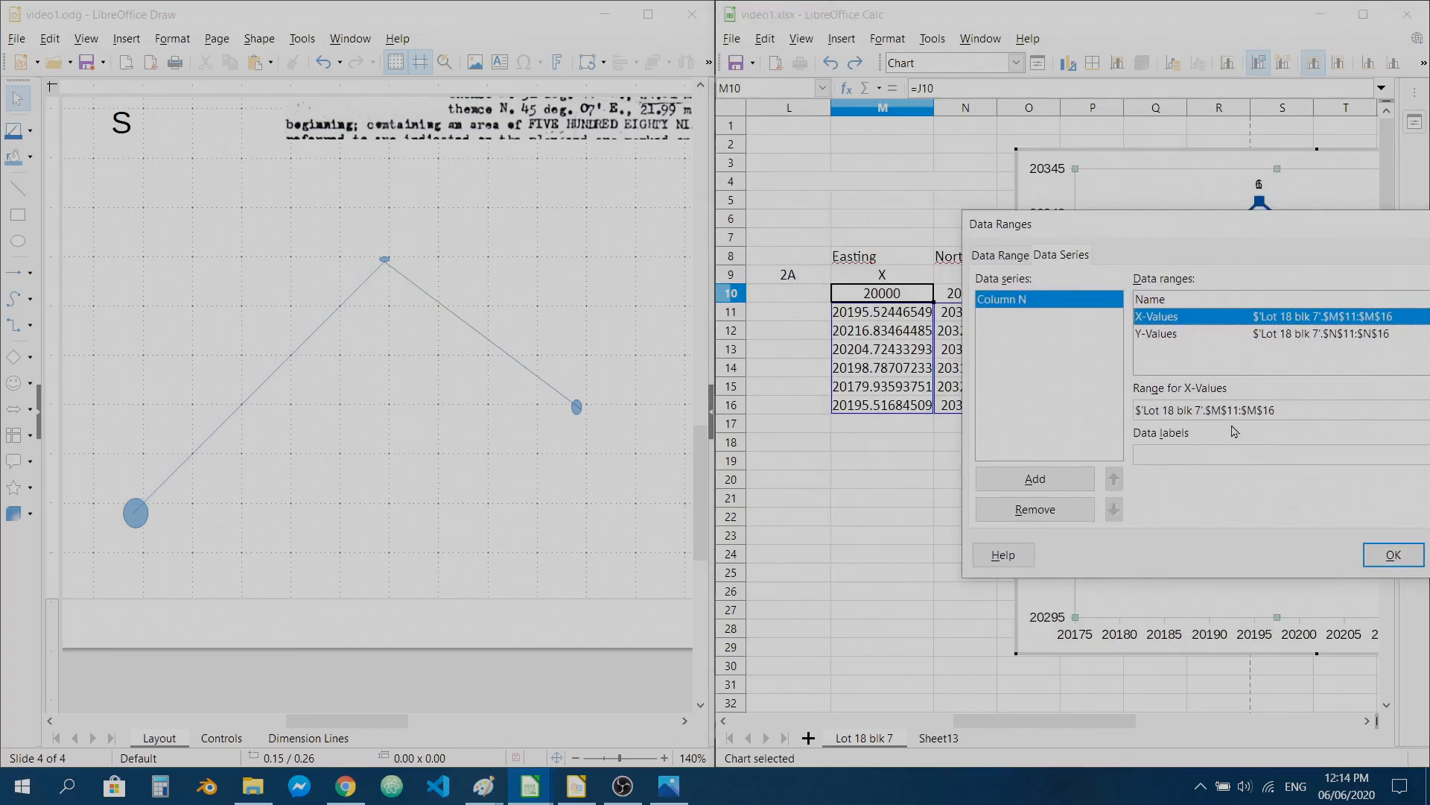
pyautogui.moveTo(1207, 231); pyautogui.dragTo(1131, 223)
pyautogui.click(1399, 402)
pyautogui.moveTo(894, 278); pyautogui.dragTo(902, 409)
pyautogui.click(1399, 403)
# - Extend the chart series' Y-values range to N10:N16 and apply the new data ranges
pyautogui.click(1082, 326)
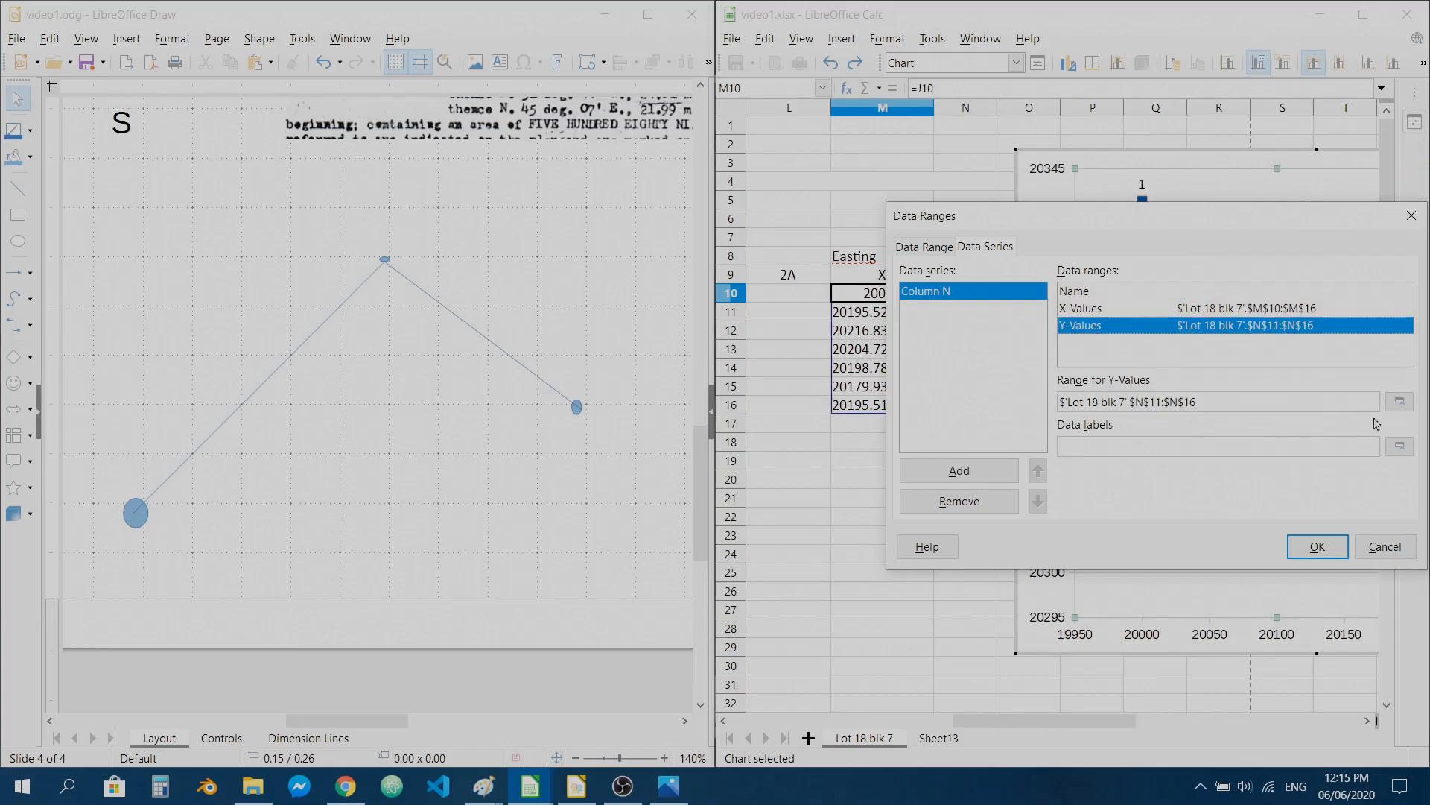
pyautogui.click(1399, 402)
pyautogui.moveTo(972, 295); pyautogui.dragTo(980, 415)
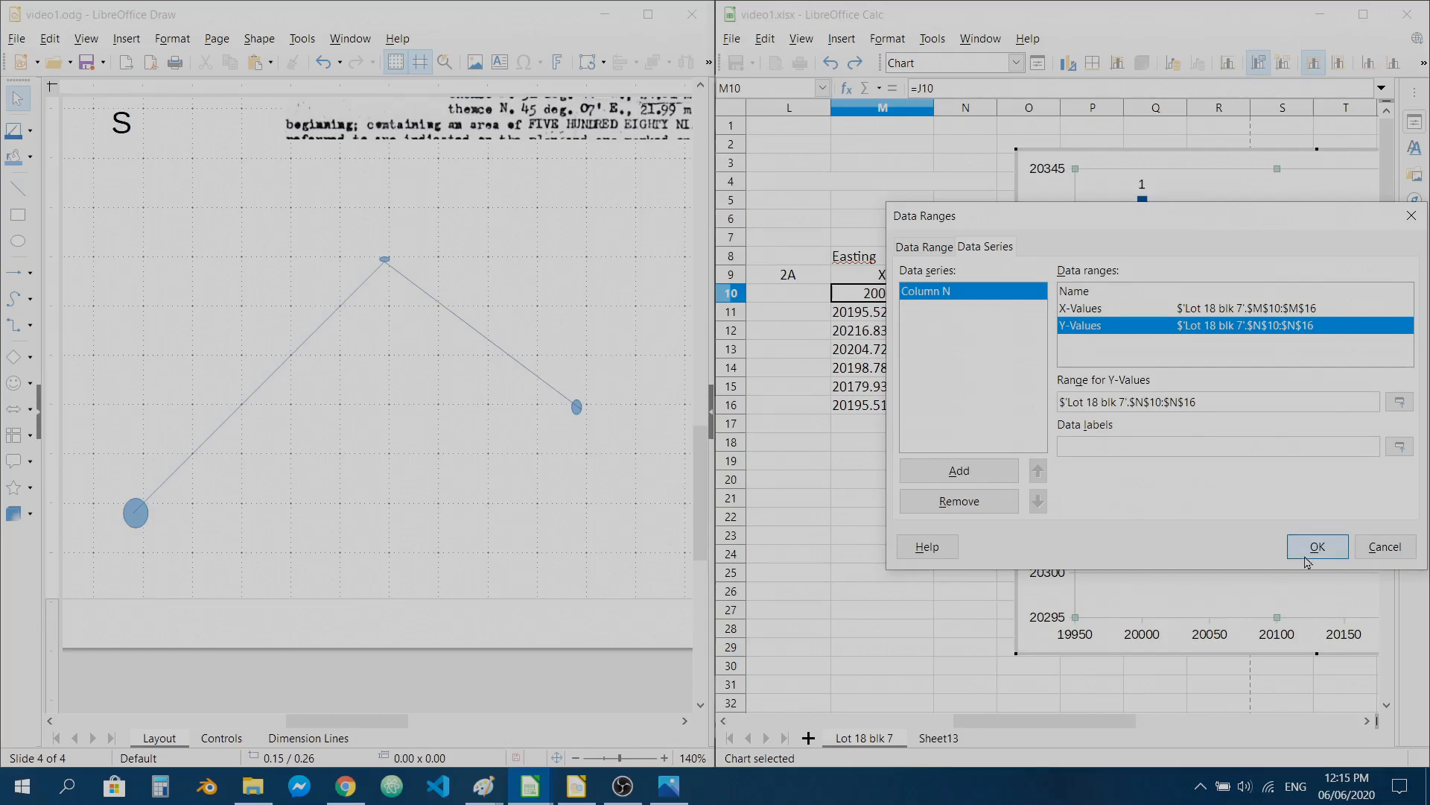
pyautogui.click(1305, 559)
# - Examine the replotted chart, comparing the line from the starting point to the lot with the listed coordinates
pyautogui.moveTo(1027, 717); pyautogui.dragTo(1096, 719)
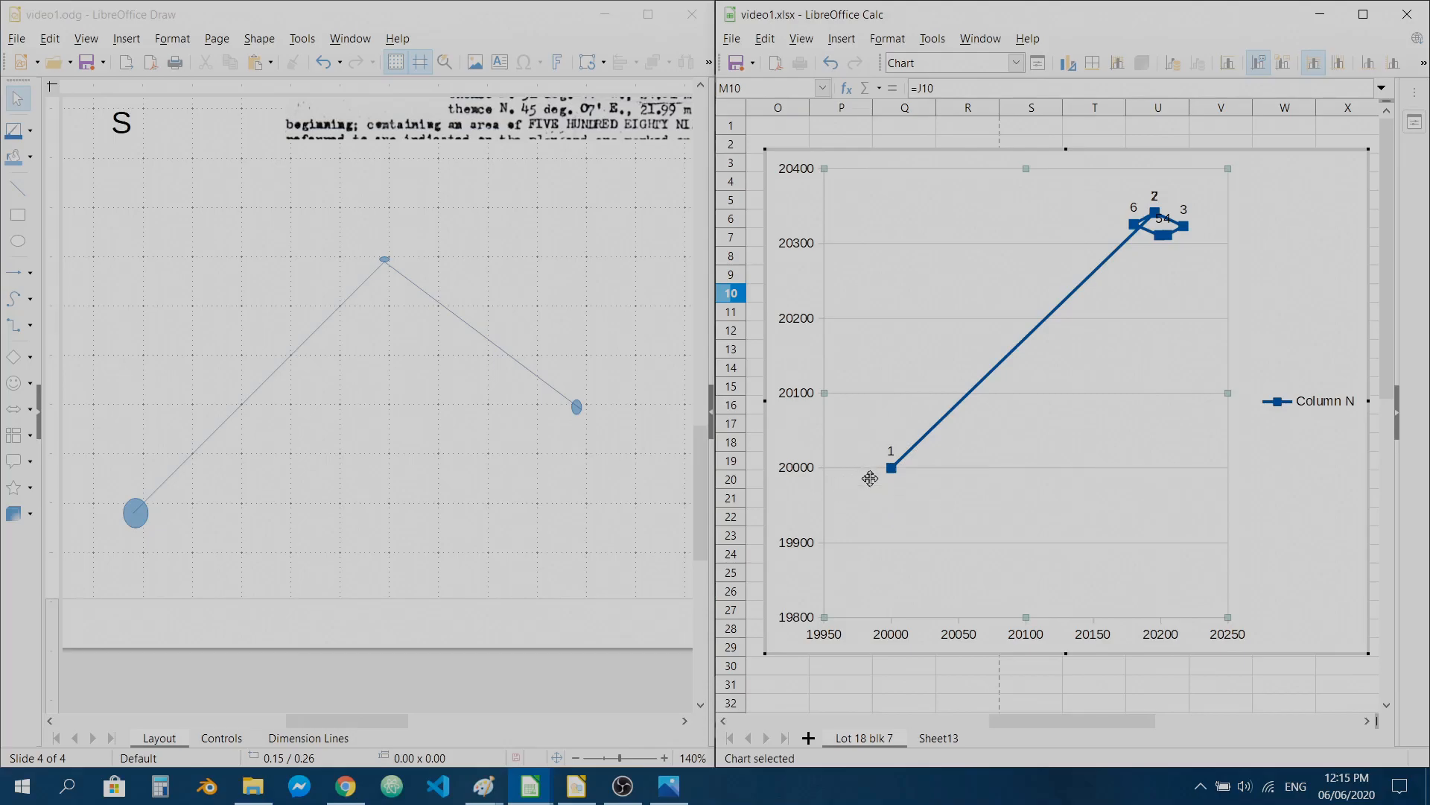
pyautogui.moveTo(1053, 721); pyautogui.dragTo(918, 736)
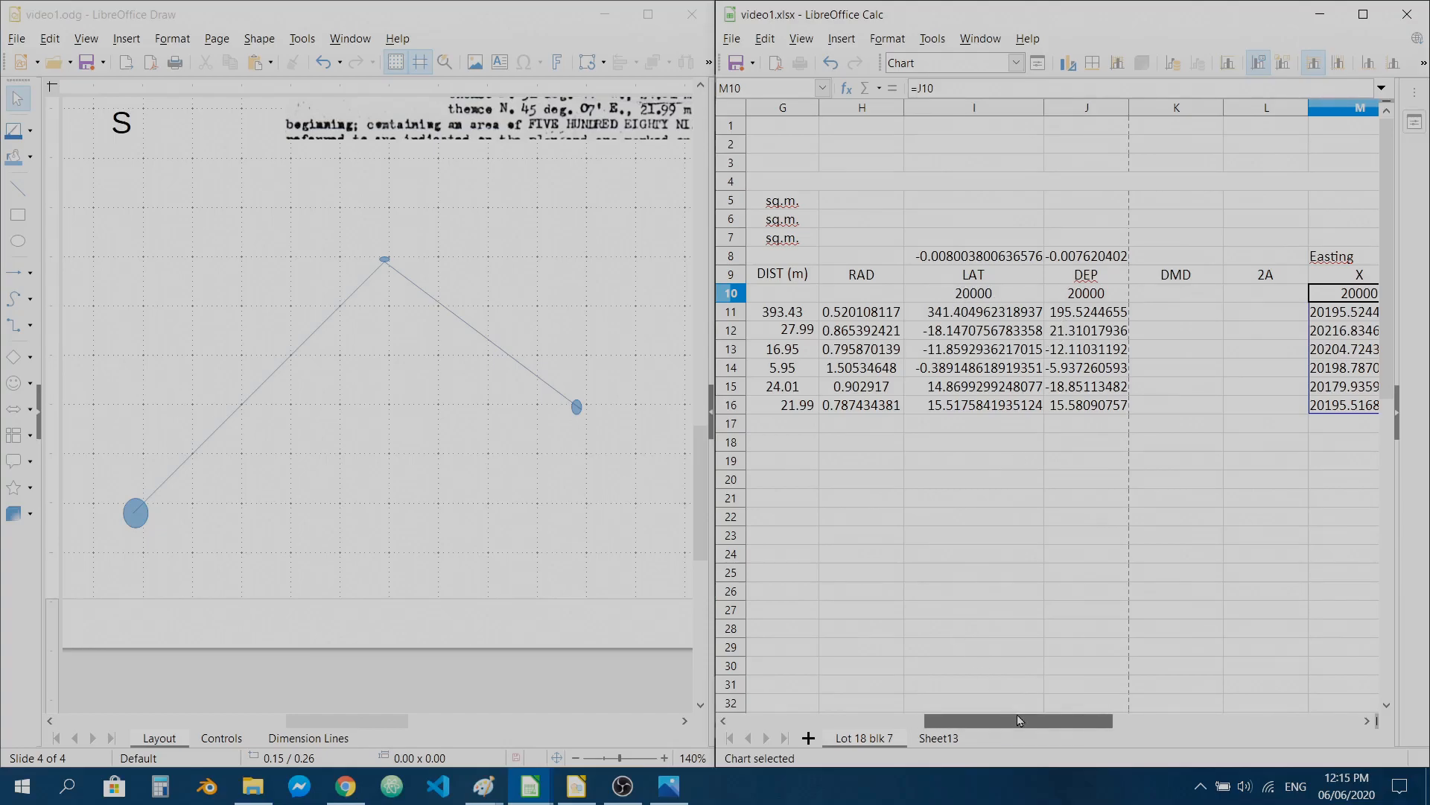
pyautogui.moveTo(1018, 719); pyautogui.dragTo(1058, 720)
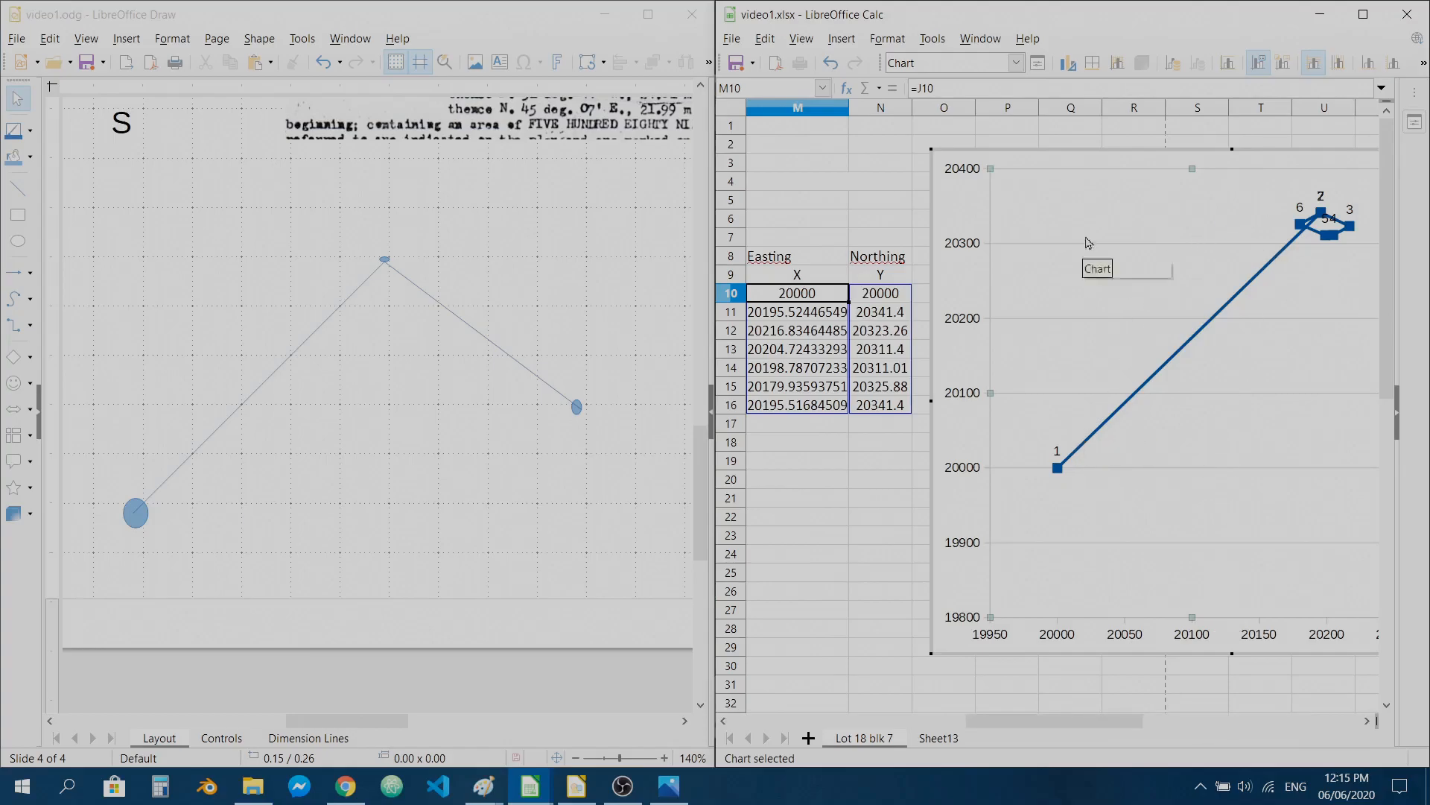
pyautogui.moveTo(1324, 215)
pyautogui.click(1026, 716)
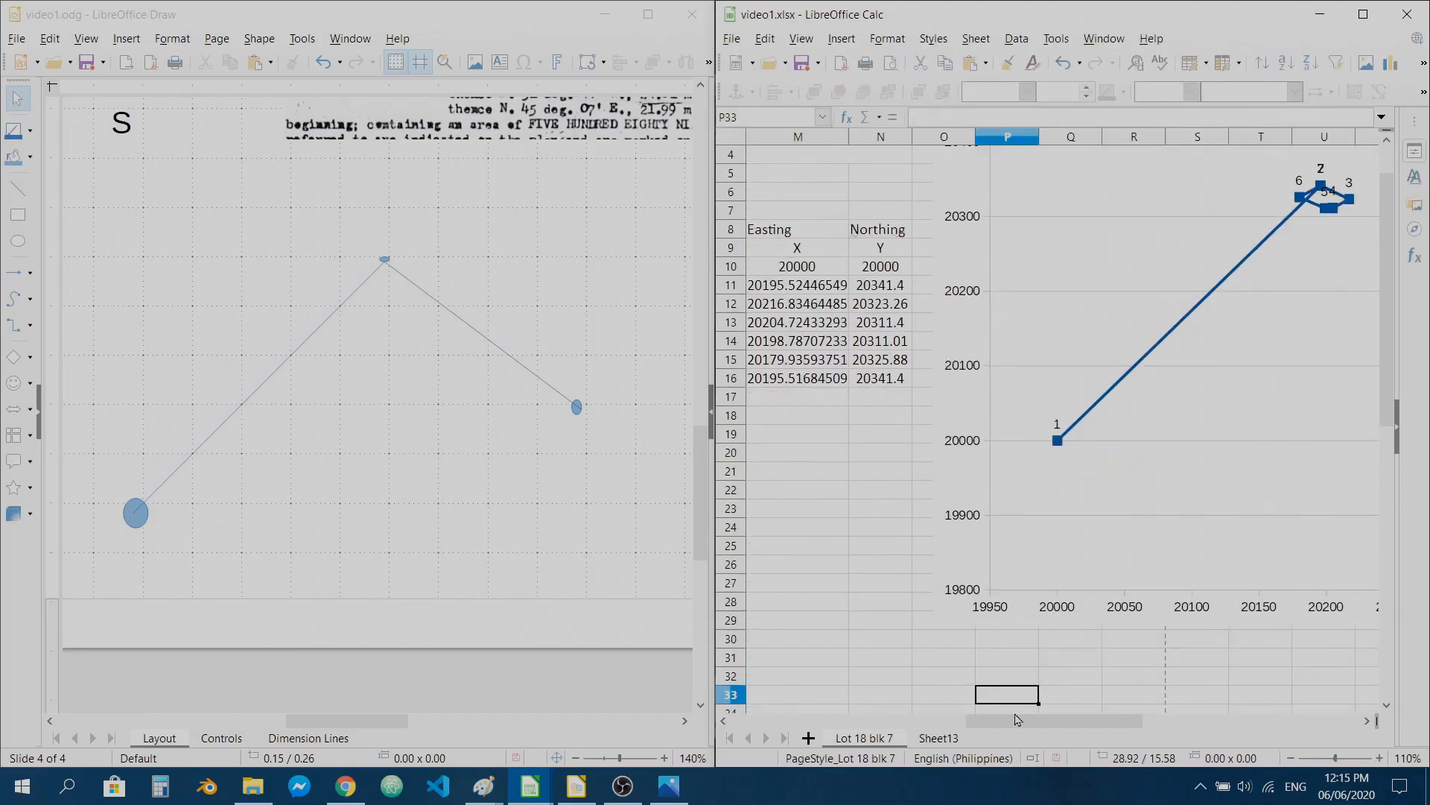
# - Review the easting formulas in M11 and M12 and the departure in J12 against the plotted points
pyautogui.click(794, 290)
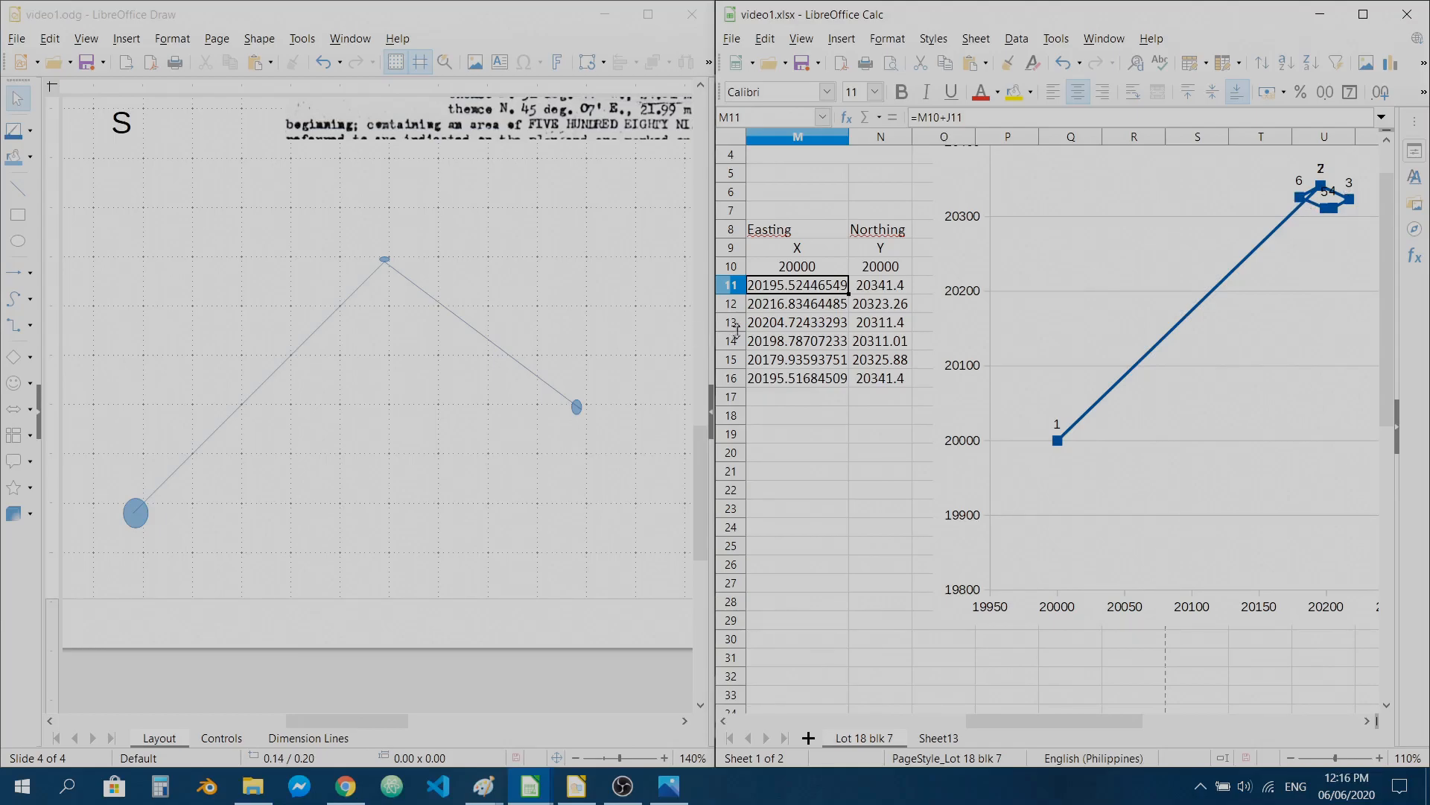
pyautogui.moveTo(1017, 719); pyautogui.dragTo(971, 719)
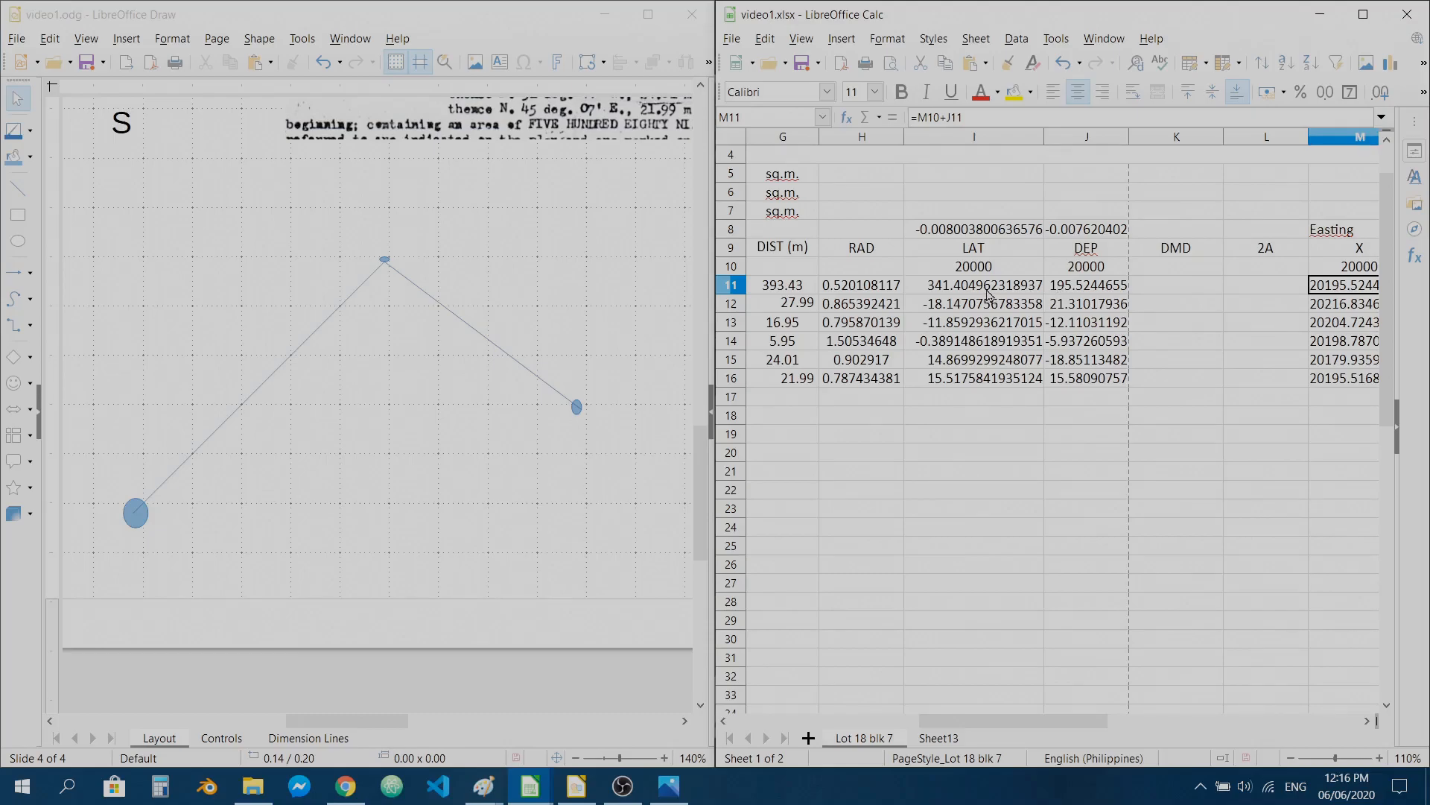
pyautogui.moveTo(978, 720); pyautogui.dragTo(1077, 724)
pyautogui.click(788, 307)
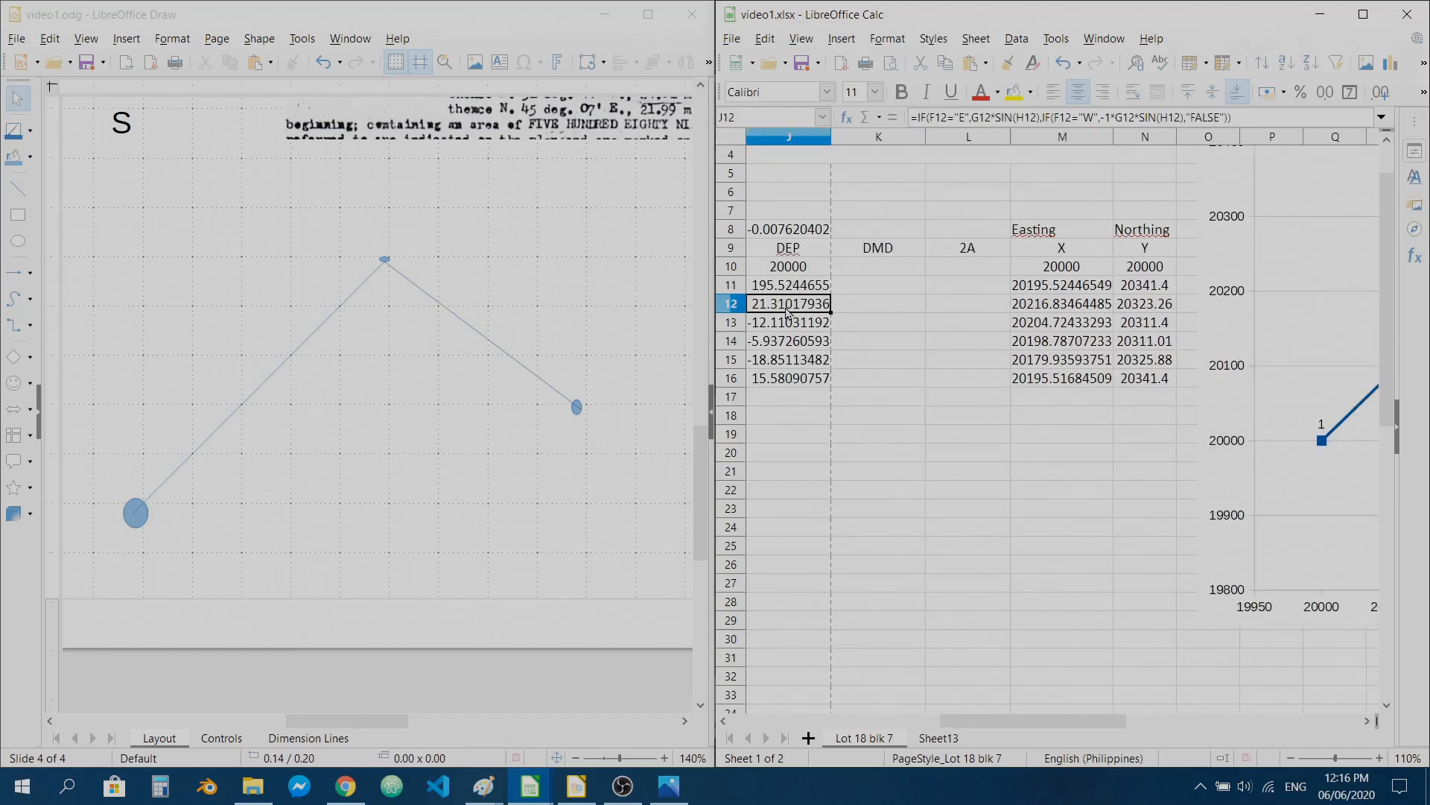
pyautogui.click(1066, 309)
pyautogui.moveTo(1066, 724)
pyautogui.mouseDown()
pyautogui.moveTo(1113, 724)
pyautogui.moveTo(1062, 718)
pyautogui.mouseUp()
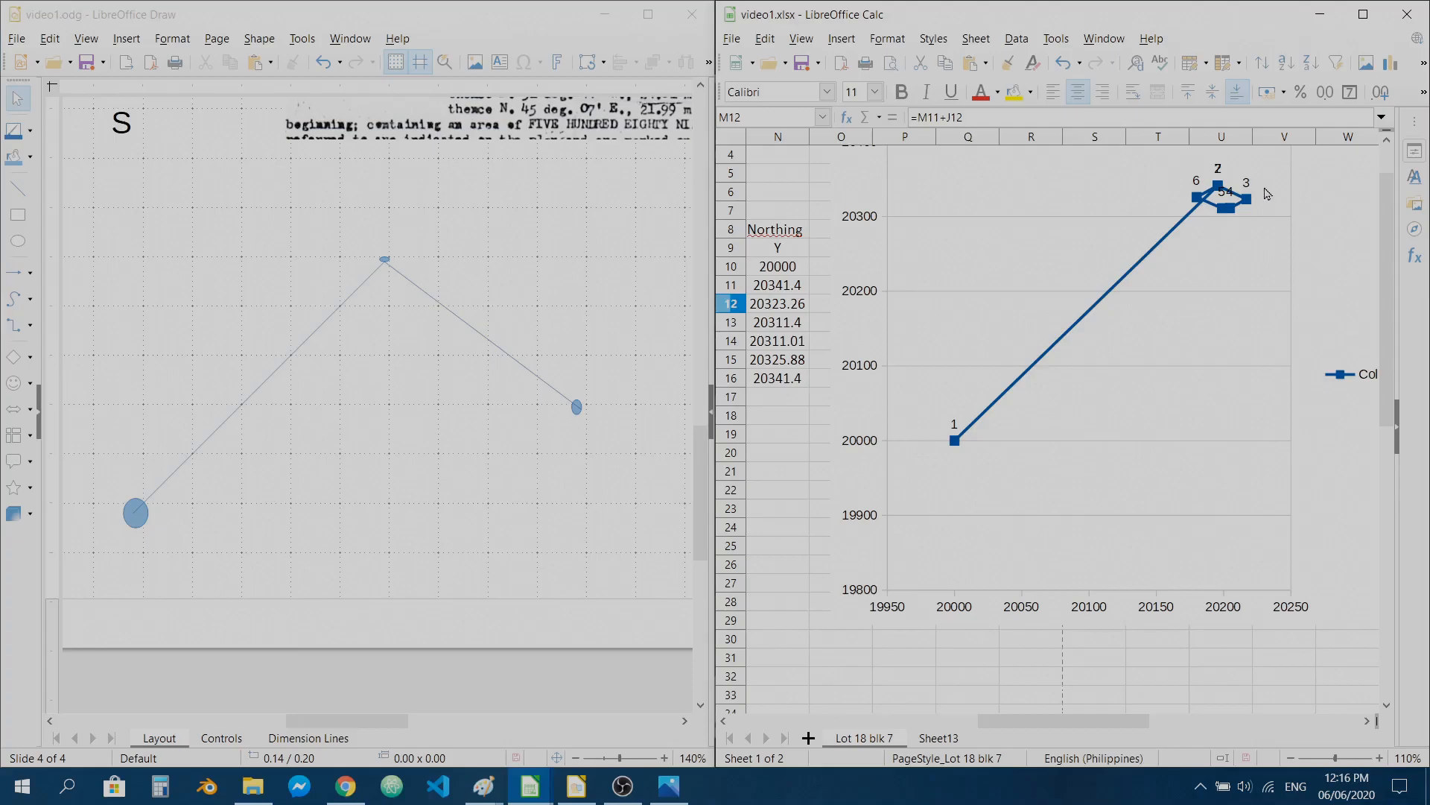
pyautogui.moveTo(1044, 730); pyautogui.dragTo(1021, 730)
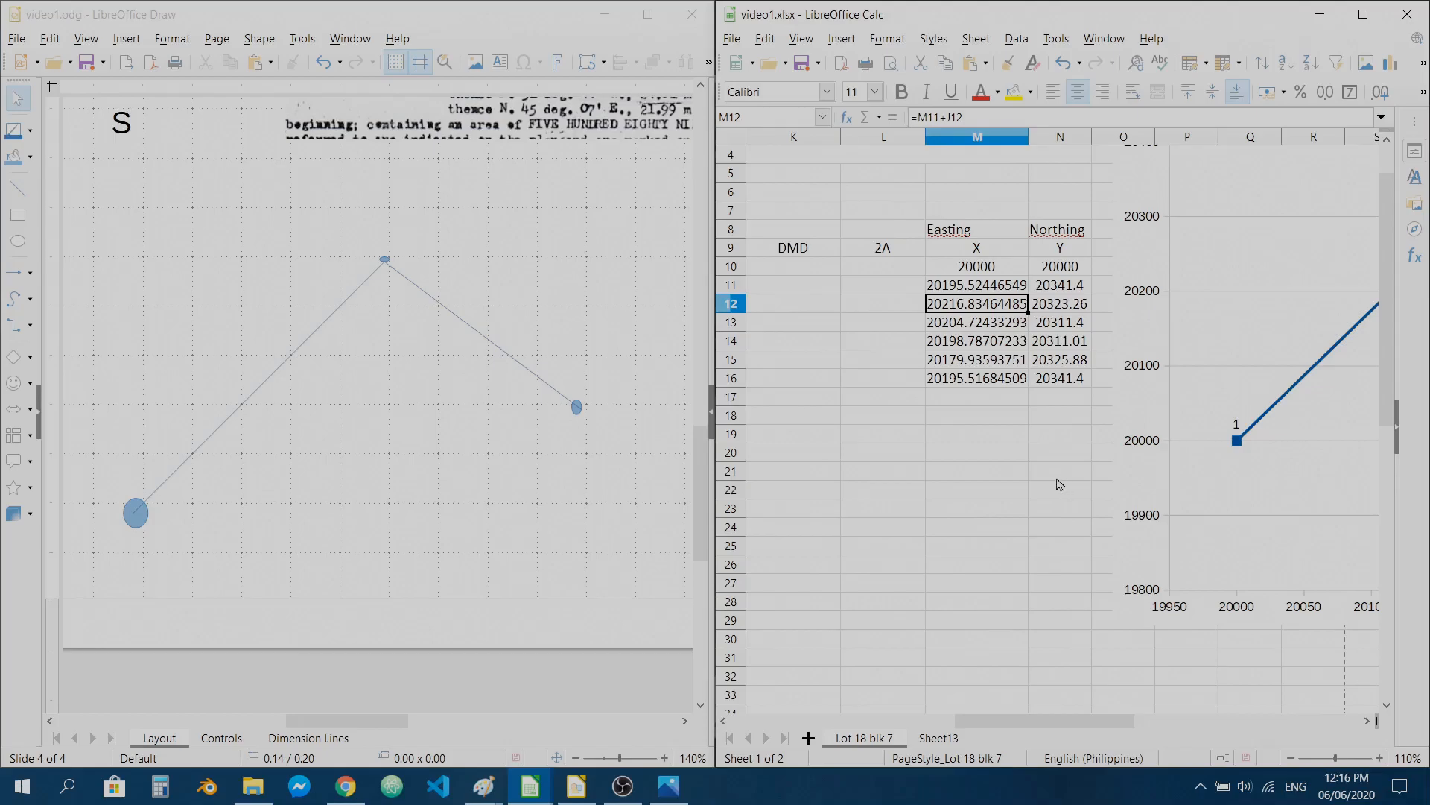
pyautogui.moveTo(1019, 722); pyautogui.dragTo(1055, 722)
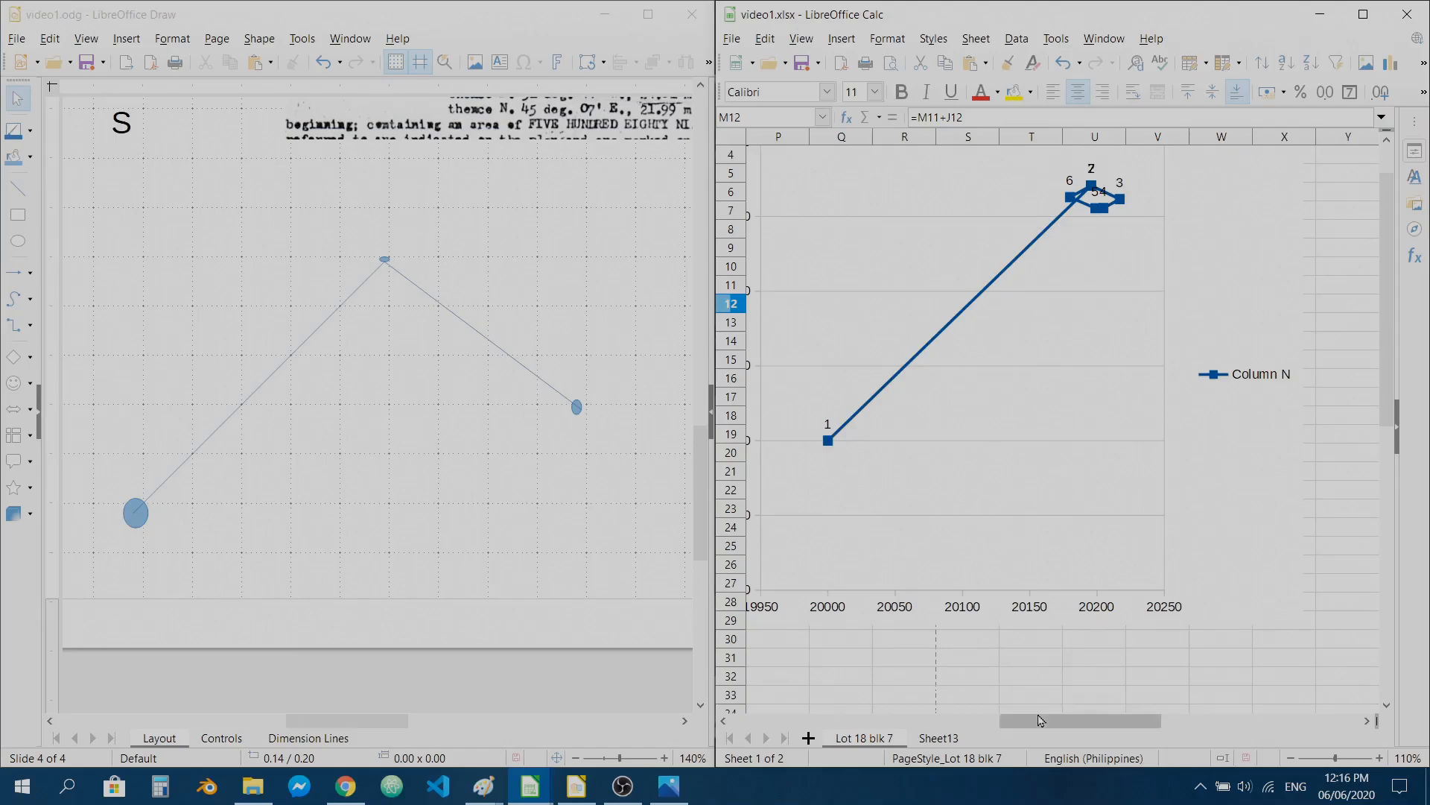
pyautogui.moveTo(1042, 721); pyautogui.dragTo(973, 708)
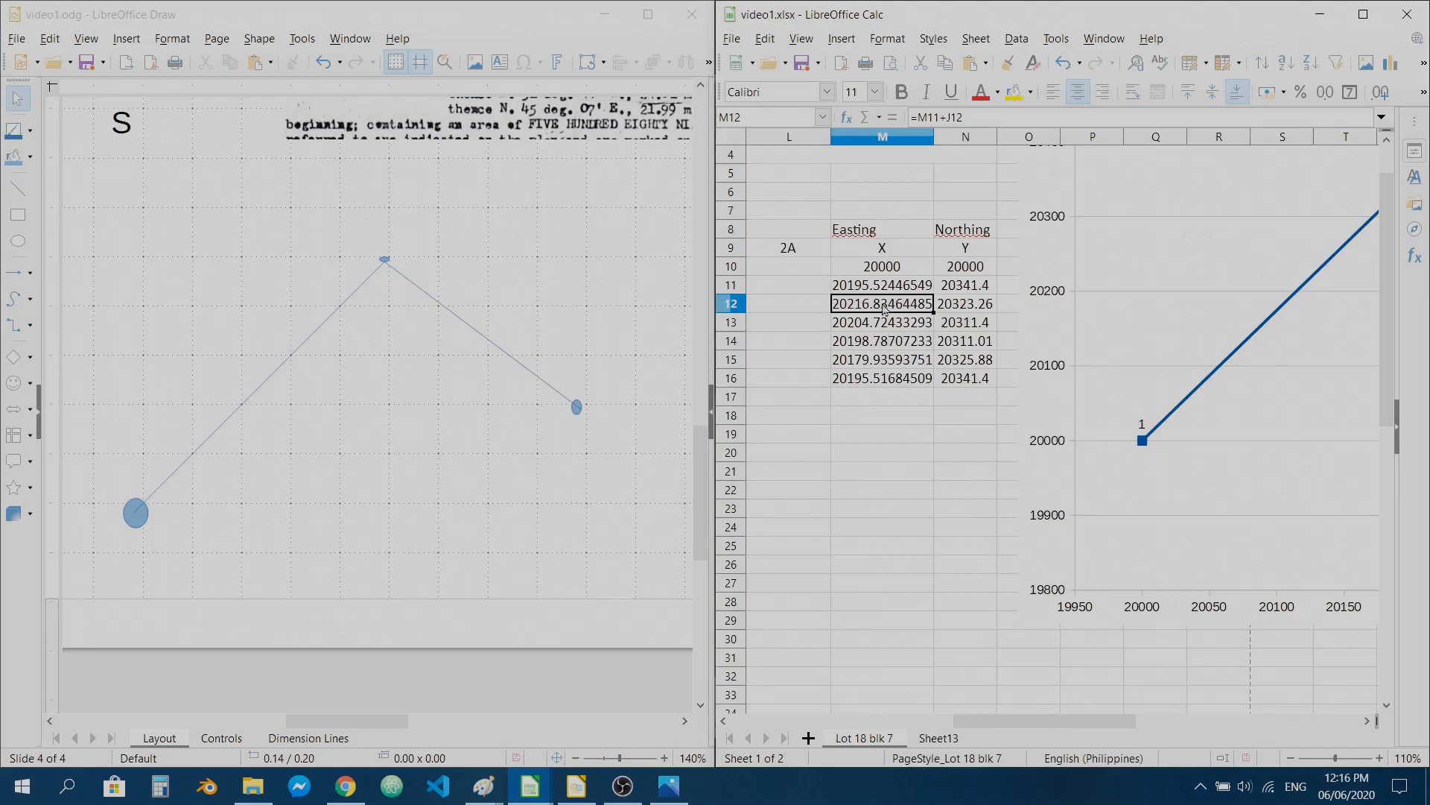
pyautogui.doubleClick(1160, 376)
pyautogui.rightClick(1152, 362)
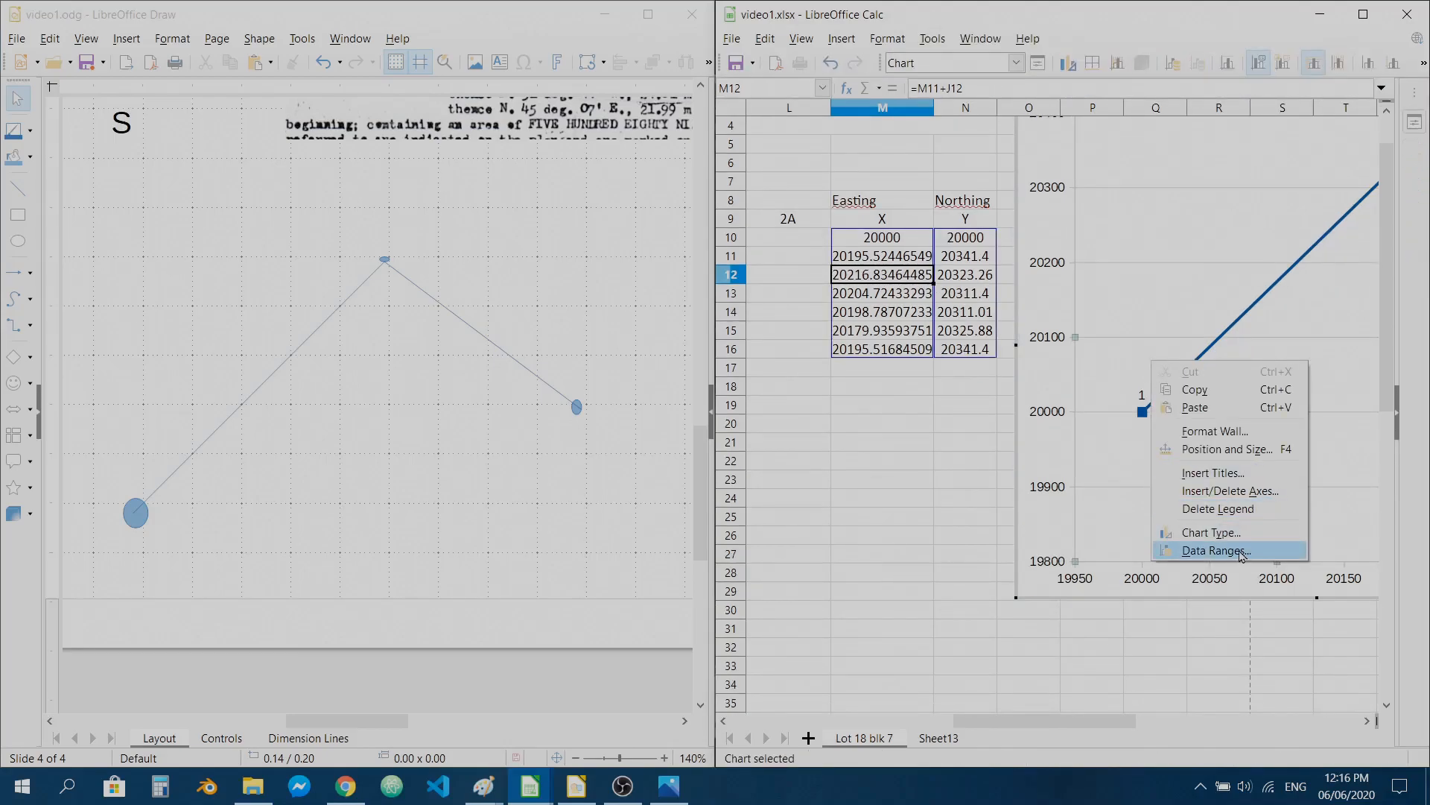
pyautogui.click(890, 496)
pyautogui.click(919, 502)
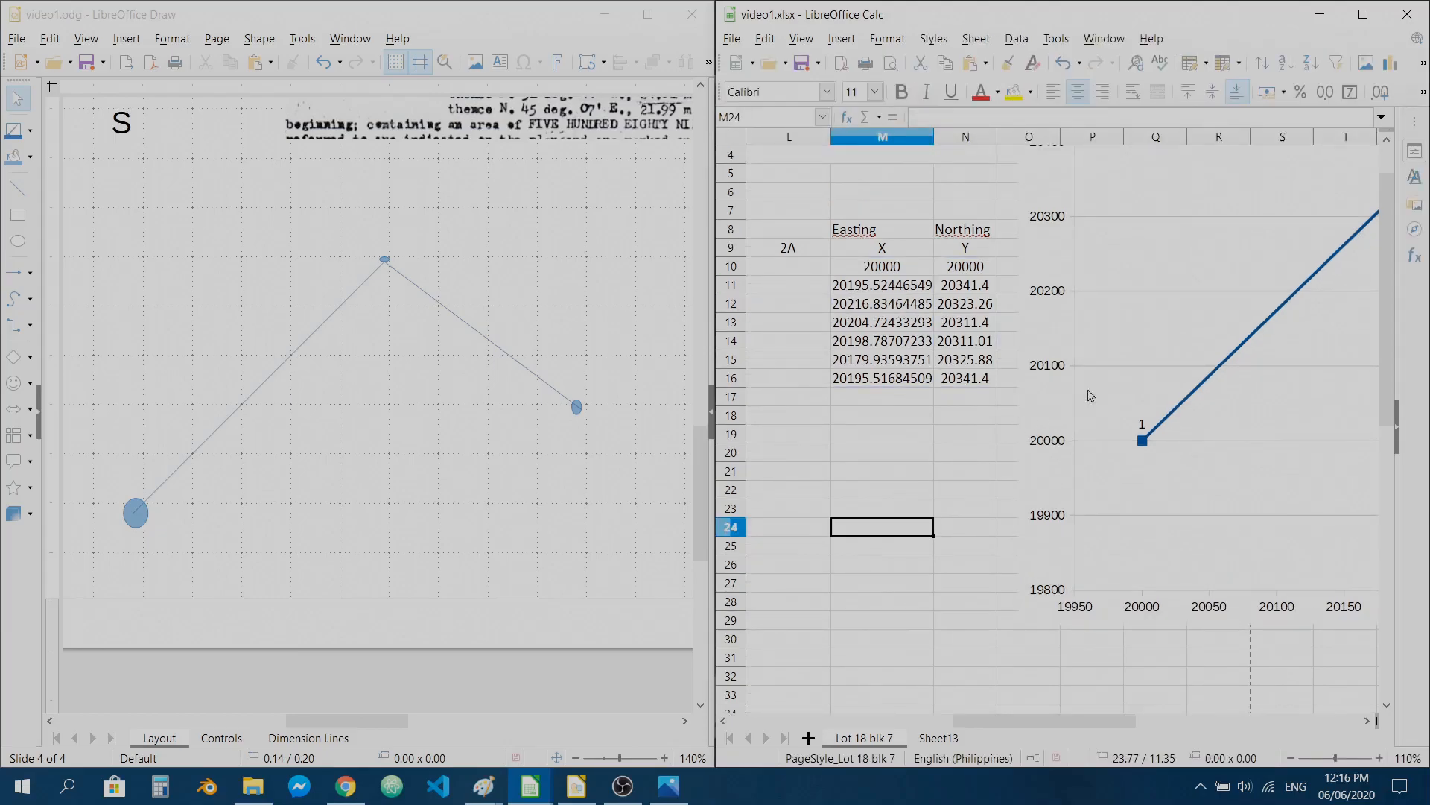
# - Set the chart series' X-values range to M11:M16 on the Lot 18 blk 7 sheet, excluding the starting point
pyautogui.doubleClick(1111, 357)
pyautogui.rightClick(1112, 358)
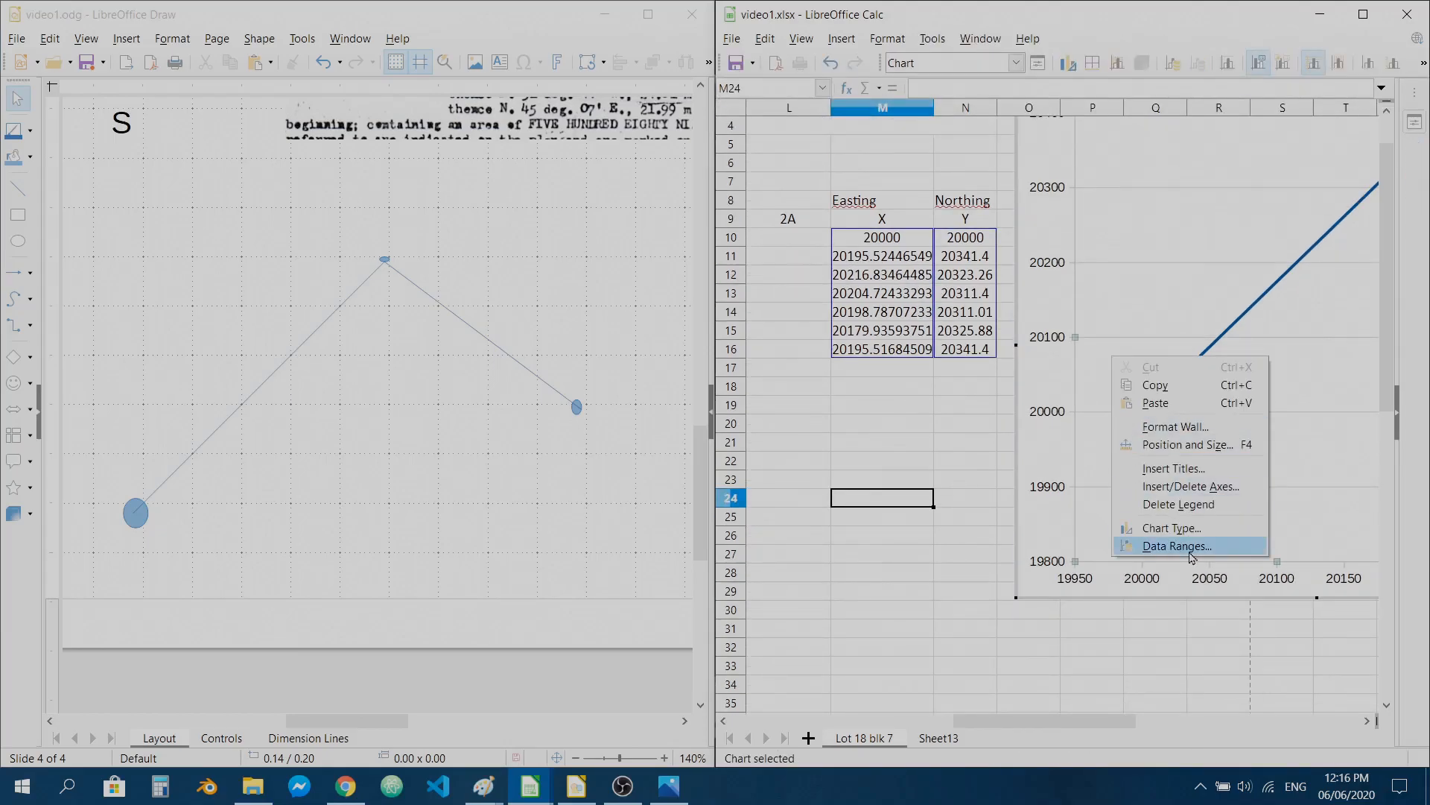
pyautogui.click(1191, 552)
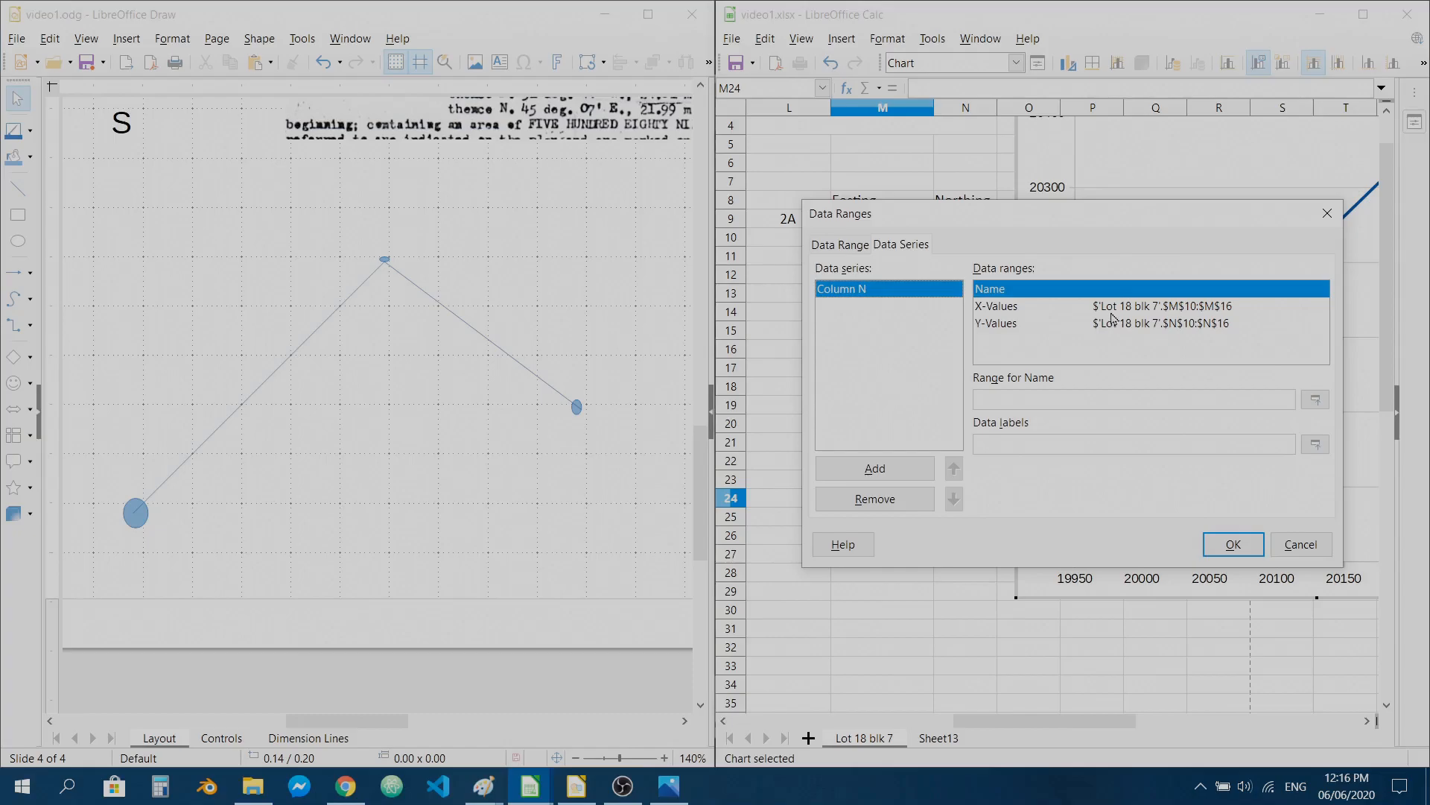
pyautogui.click(1111, 307)
pyautogui.click(1316, 400)
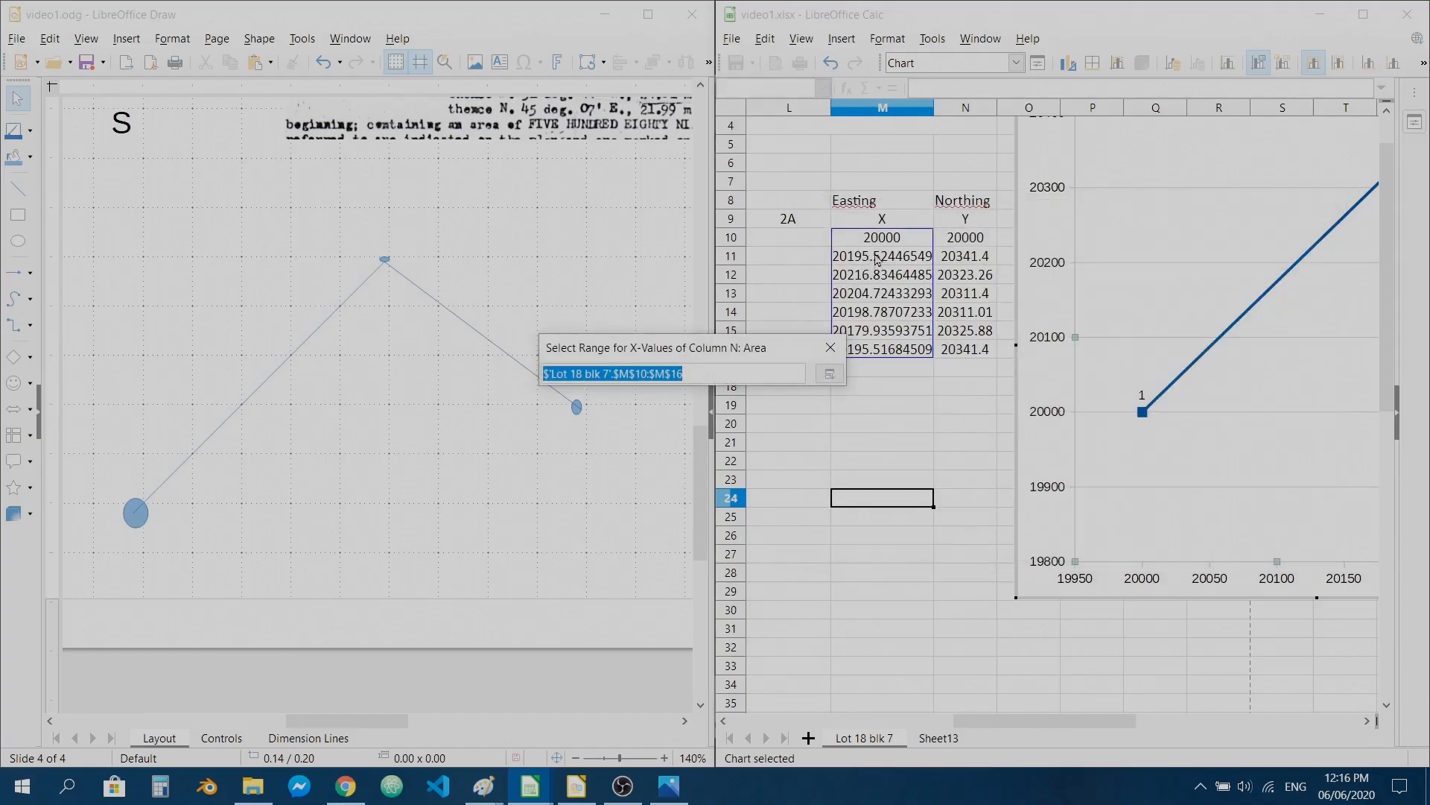
pyautogui.moveTo(881, 263); pyautogui.dragTo(906, 350)
# - Set the chart series' Y-values range to N11:N16 and apply the new data ranges to plot only the lot boundary
pyautogui.click(1146, 323)
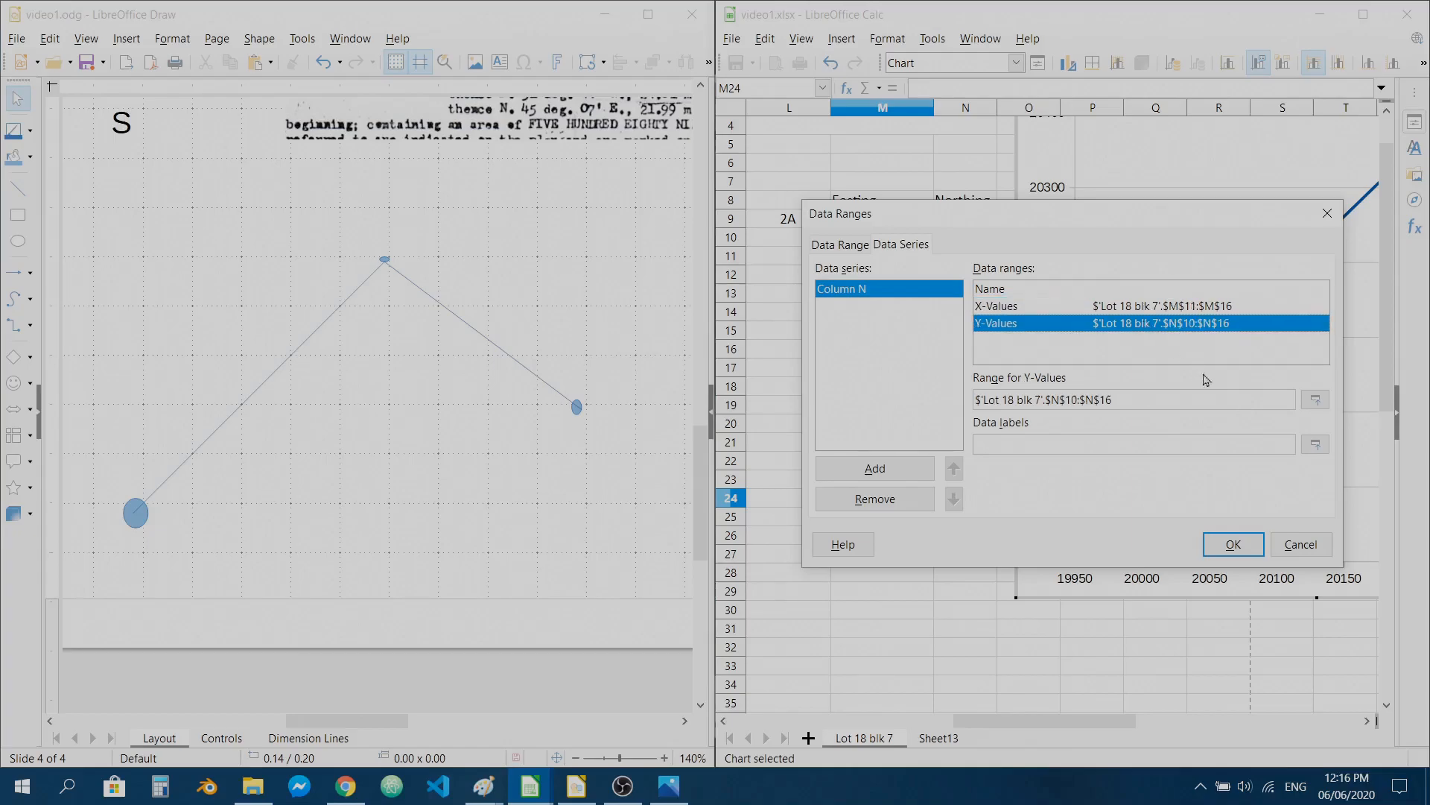
pyautogui.click(1316, 399)
pyautogui.moveTo(965, 257); pyautogui.dragTo(970, 356)
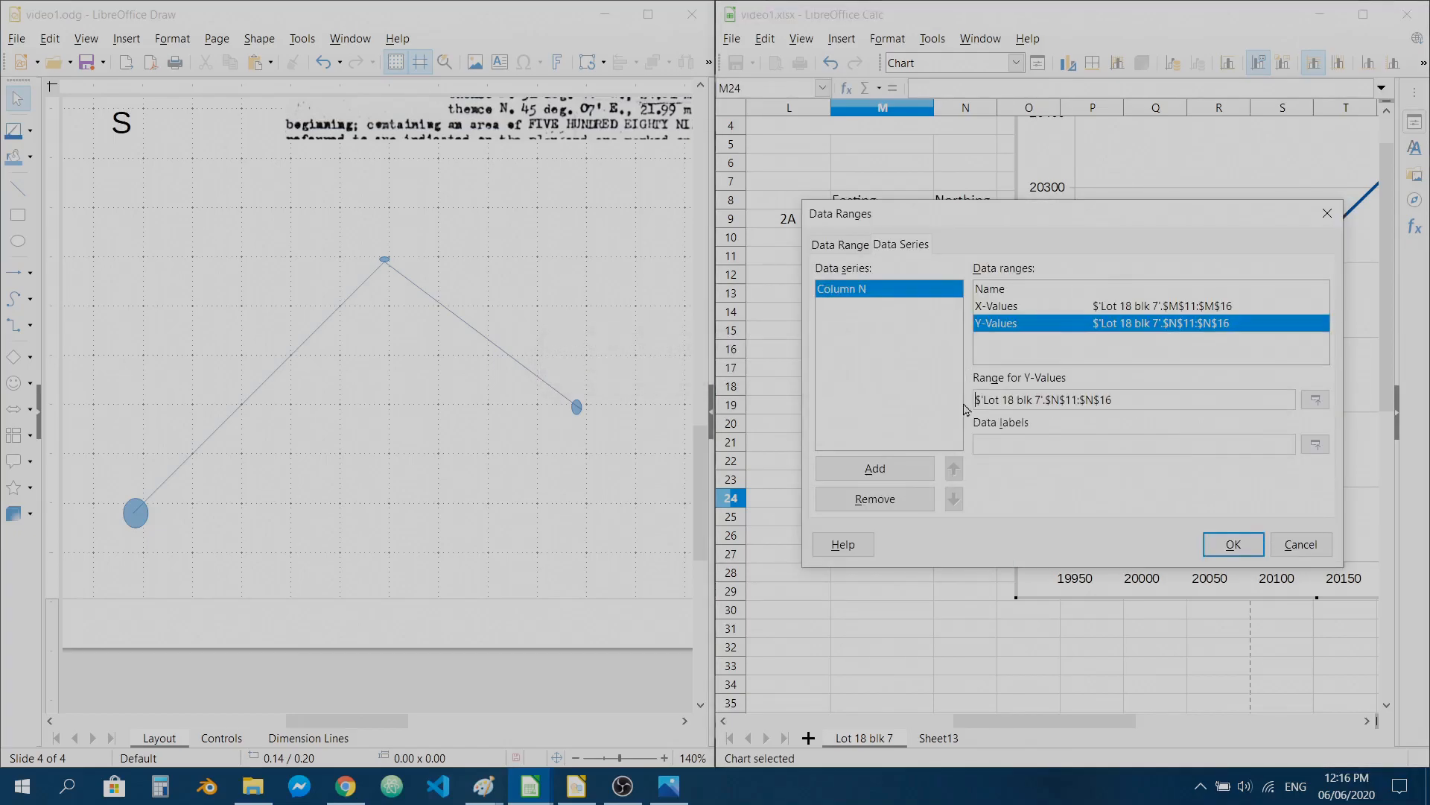
pyautogui.click(1233, 543)
pyautogui.scroll(-1, 996, 432)
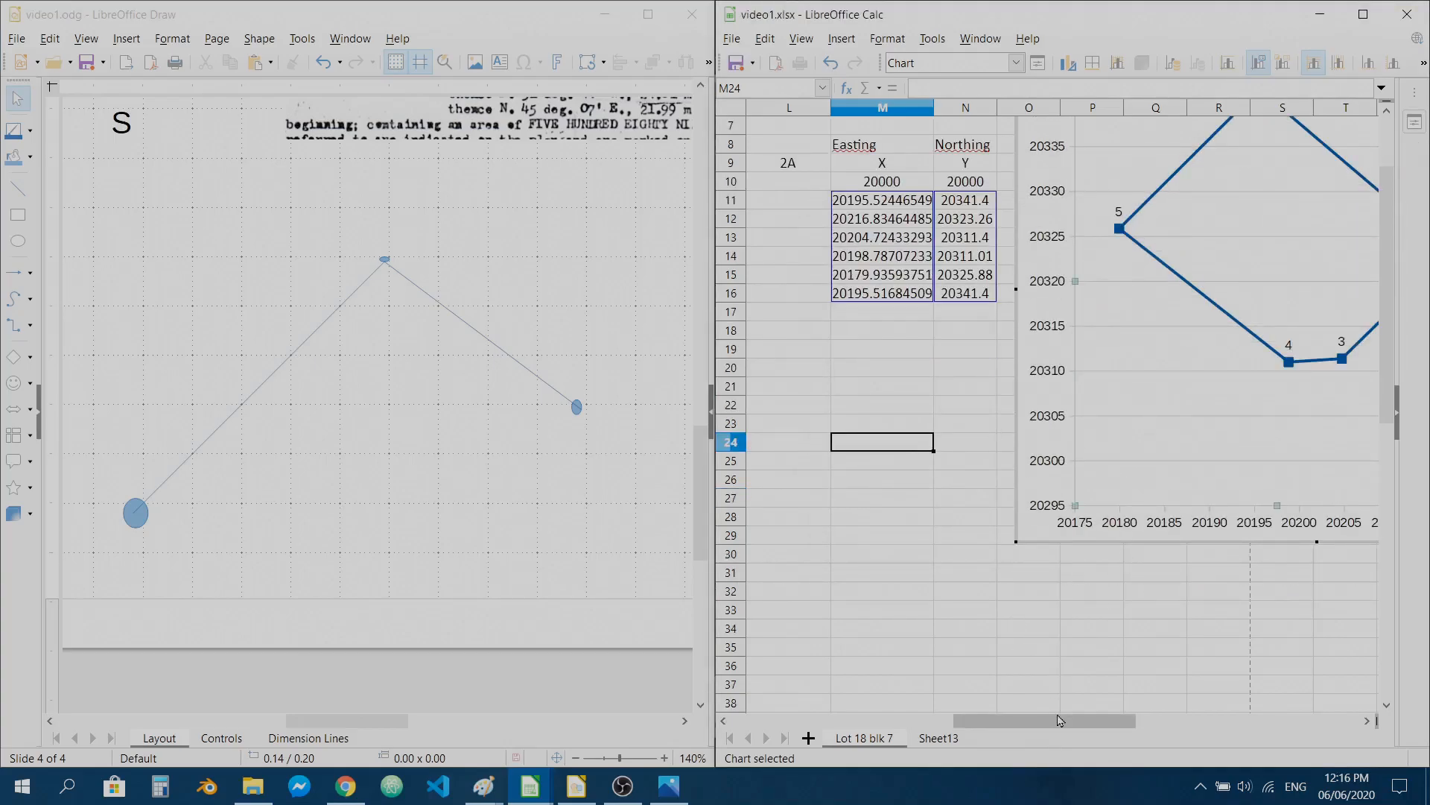
pyautogui.hscroll(2, 991, 720)
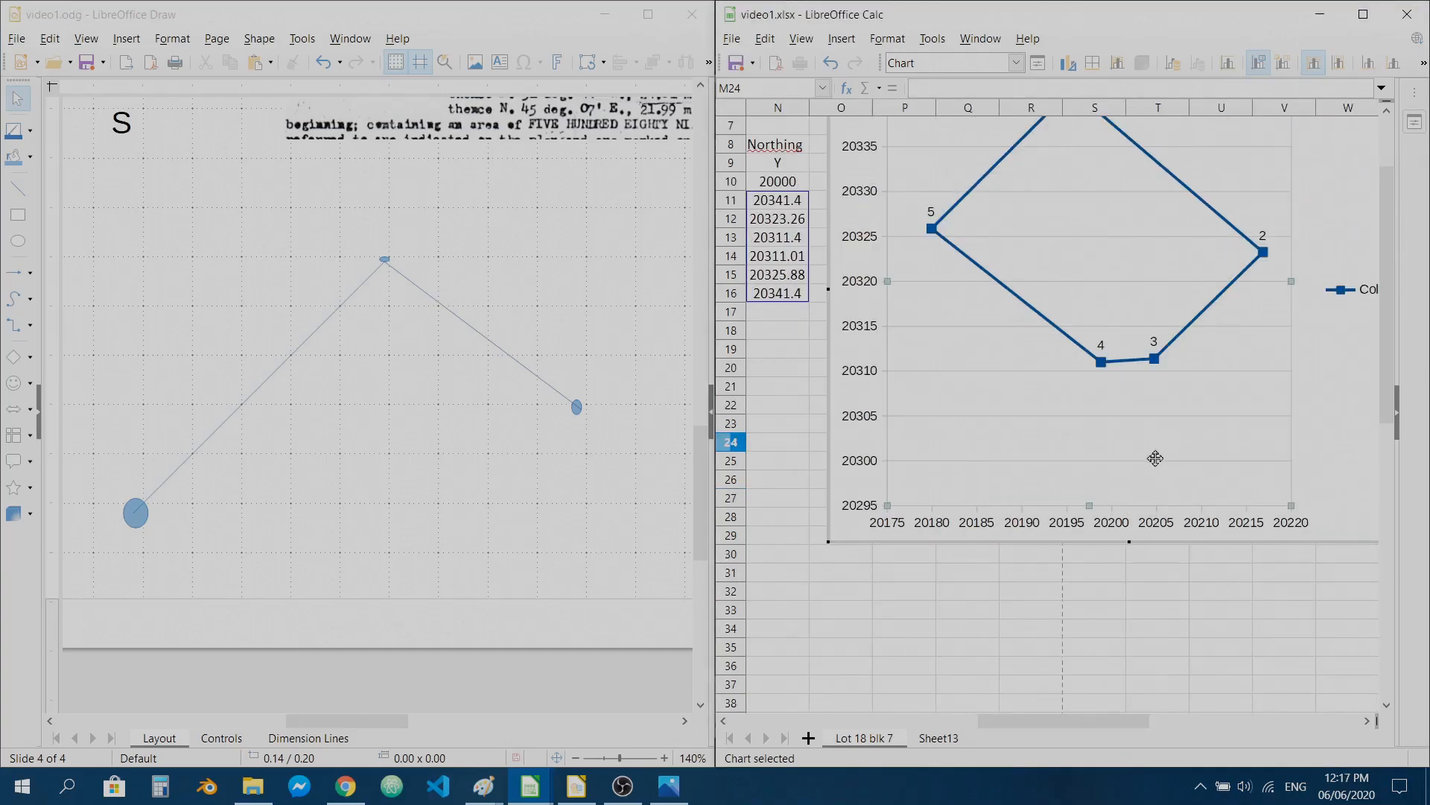
pyautogui.moveTo(1382, 382); pyautogui.dragTo(1382, 337)
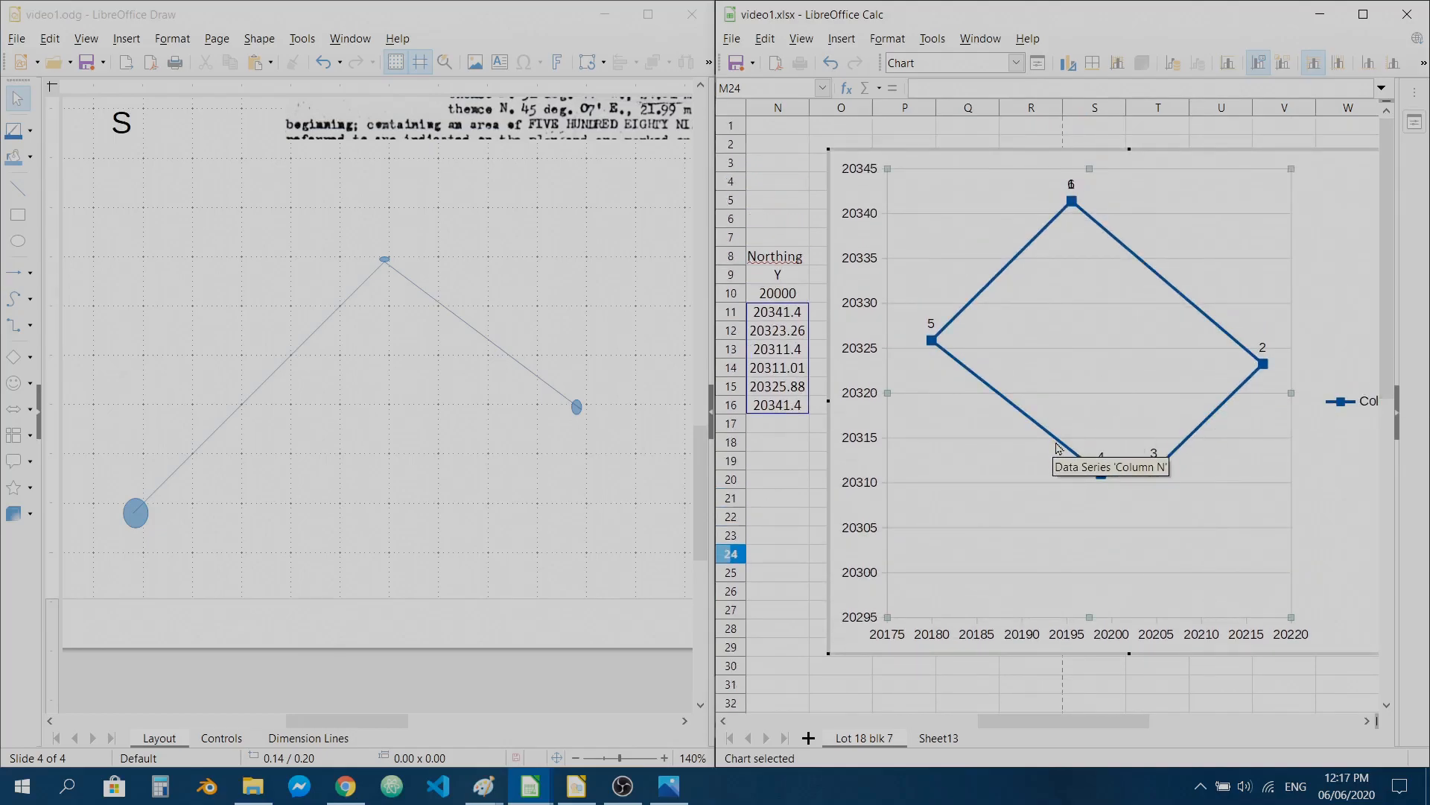